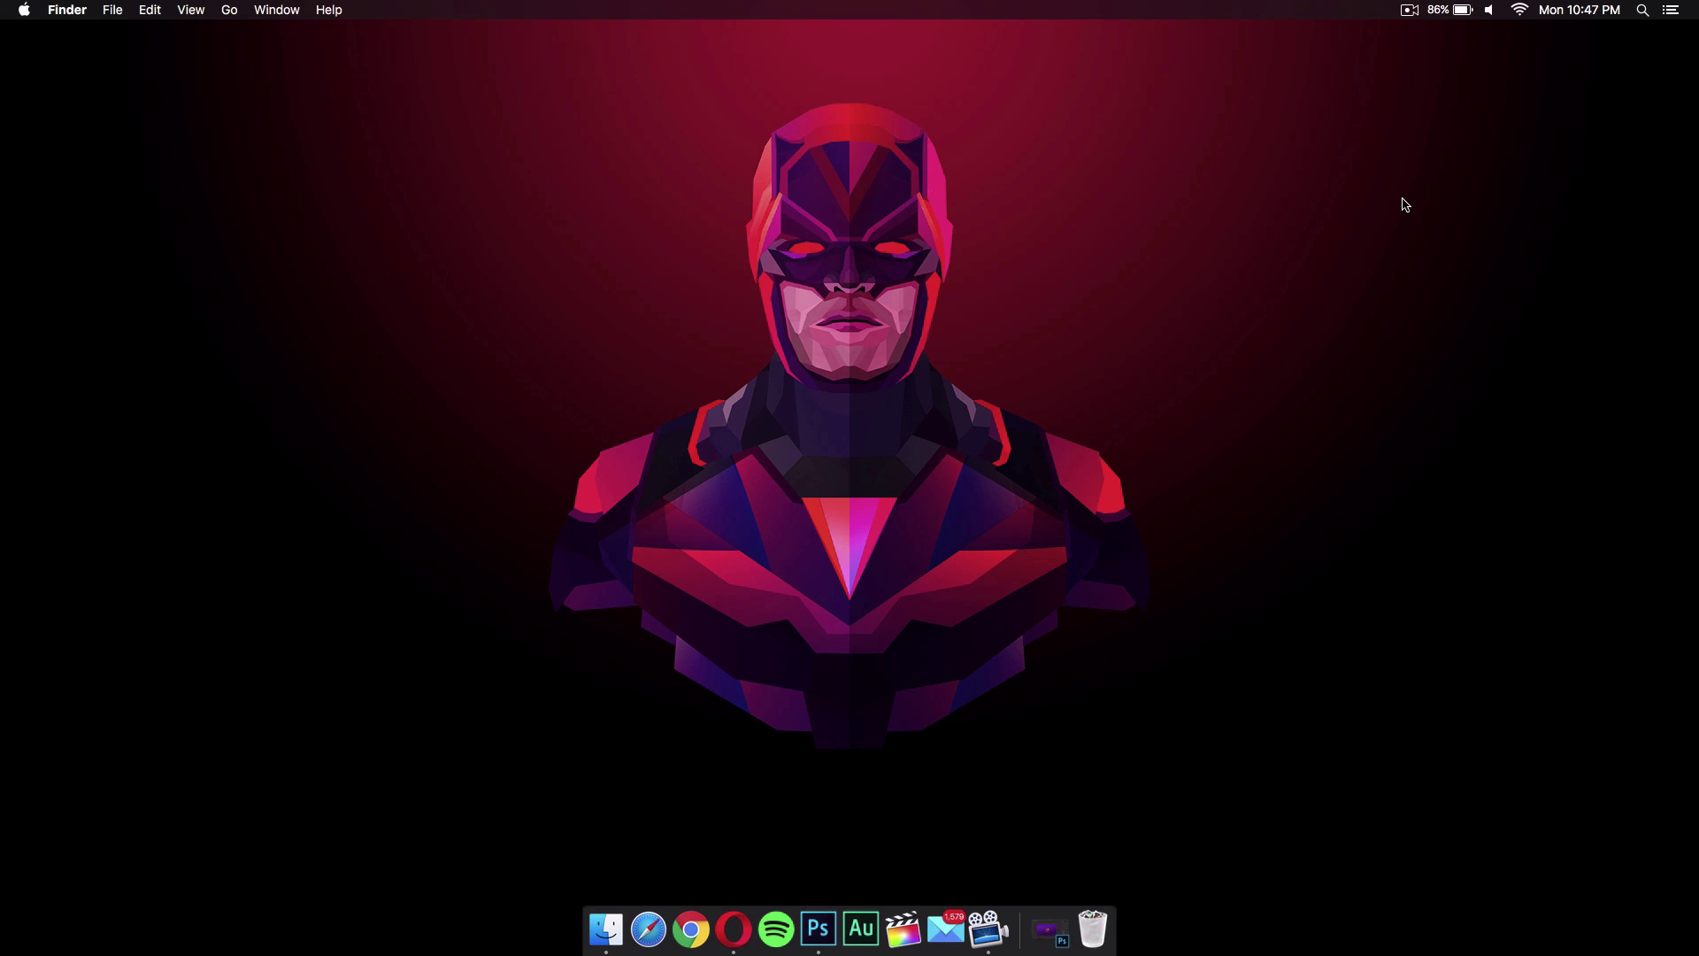
# - Switch to Photoshop and create a new 1920 × 1080 pixel RGB document with transparent background contents
pyautogui.click(813, 928)
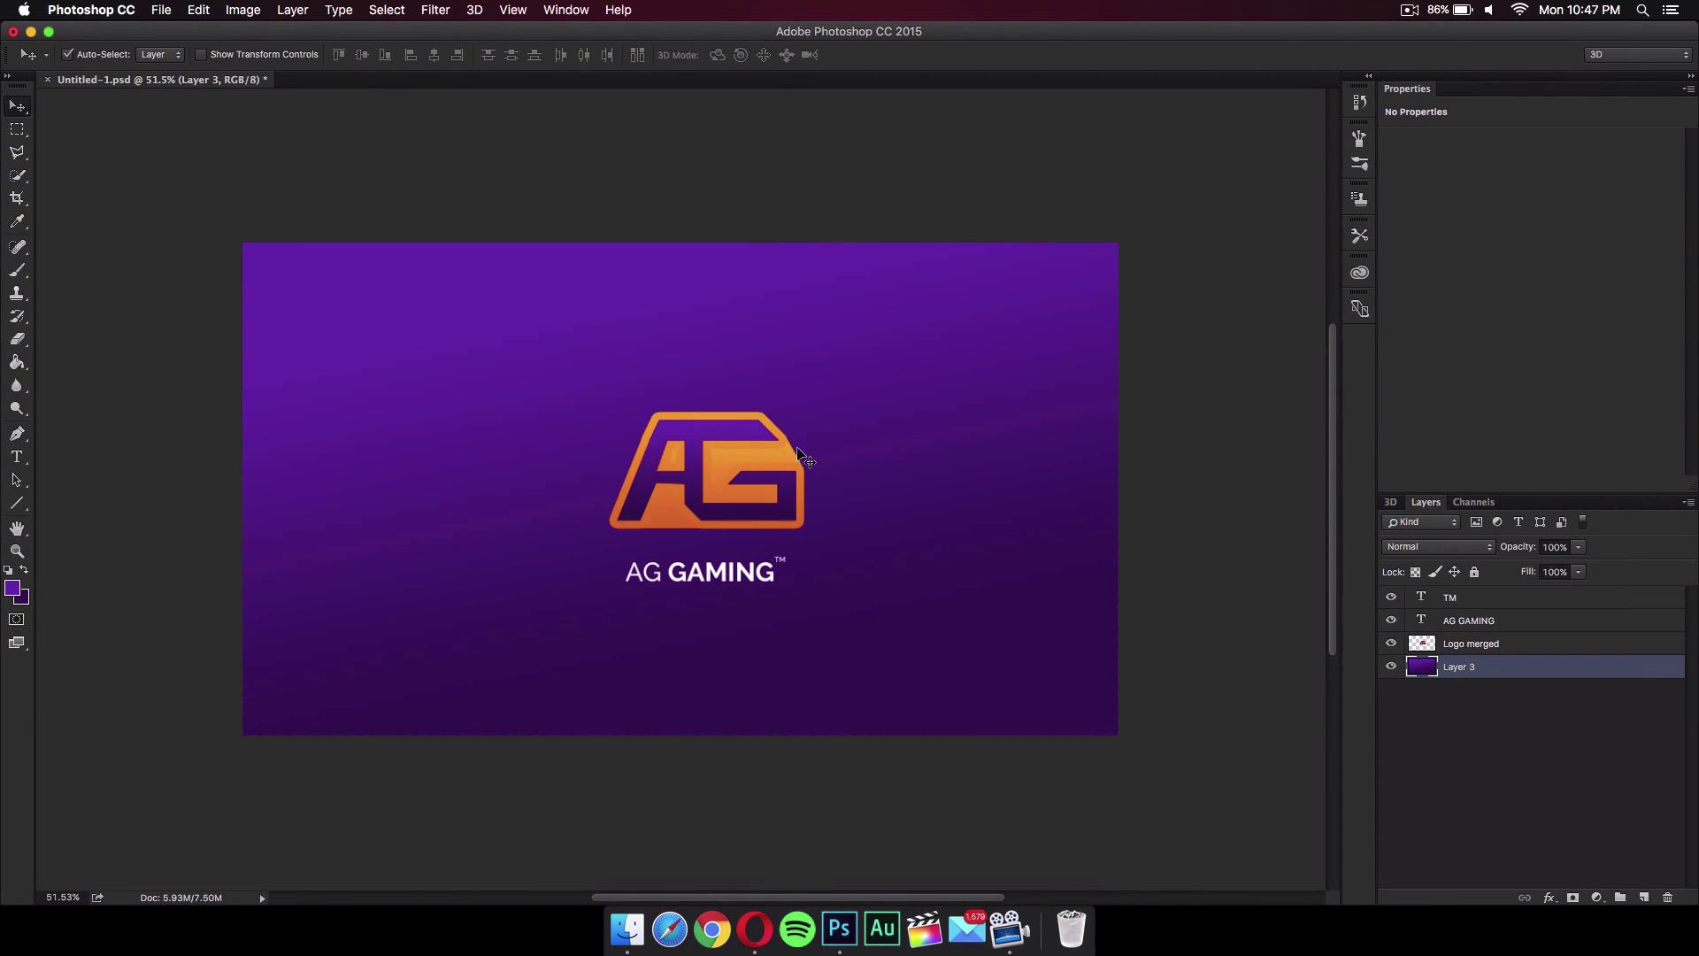
pyautogui.scroll(3, 799, 454)
pyautogui.scroll(-2, 800, 454)
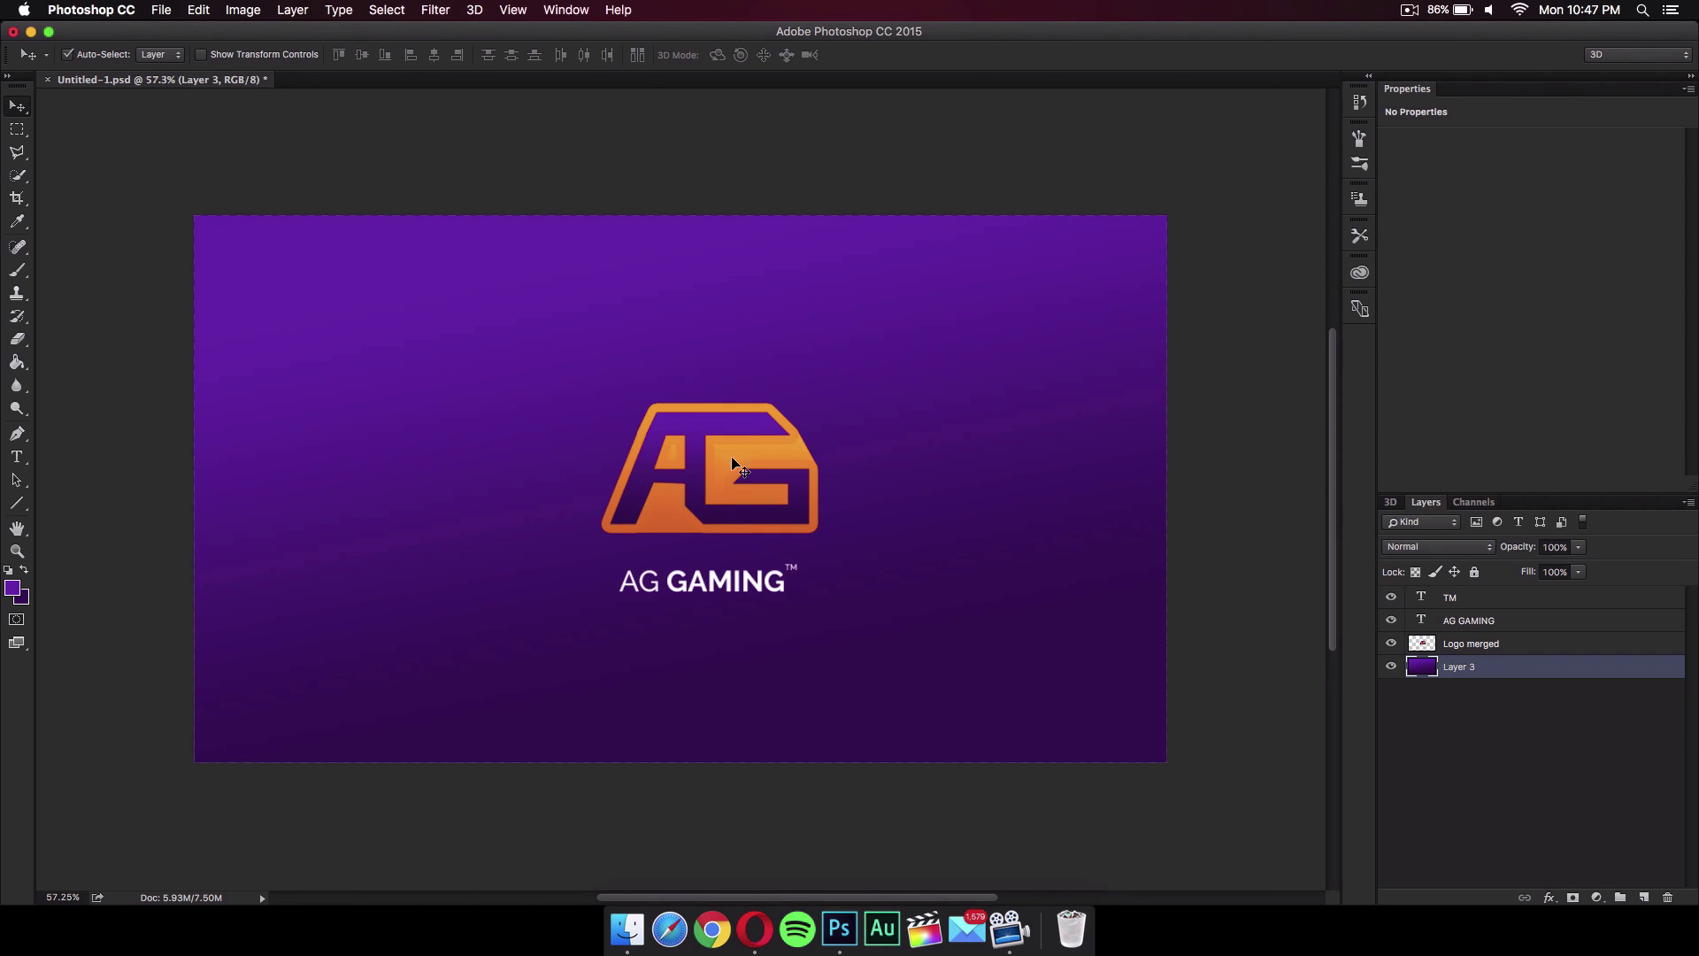
pyautogui.click(163, 10)
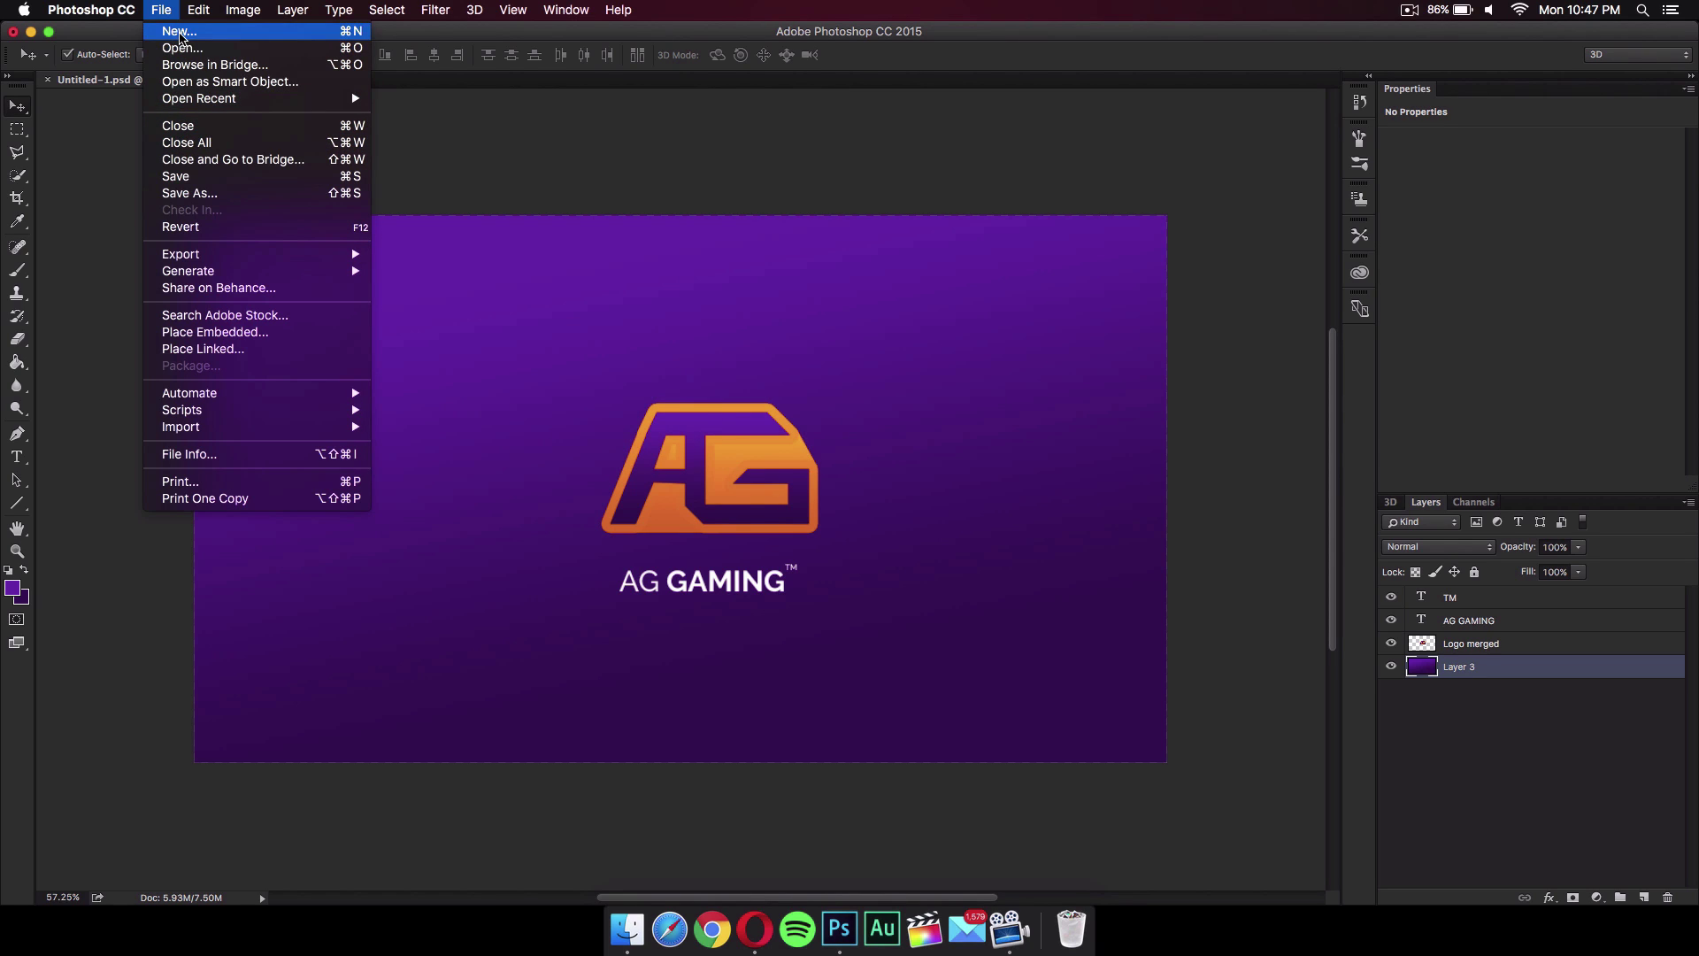
pyautogui.click(181, 32)
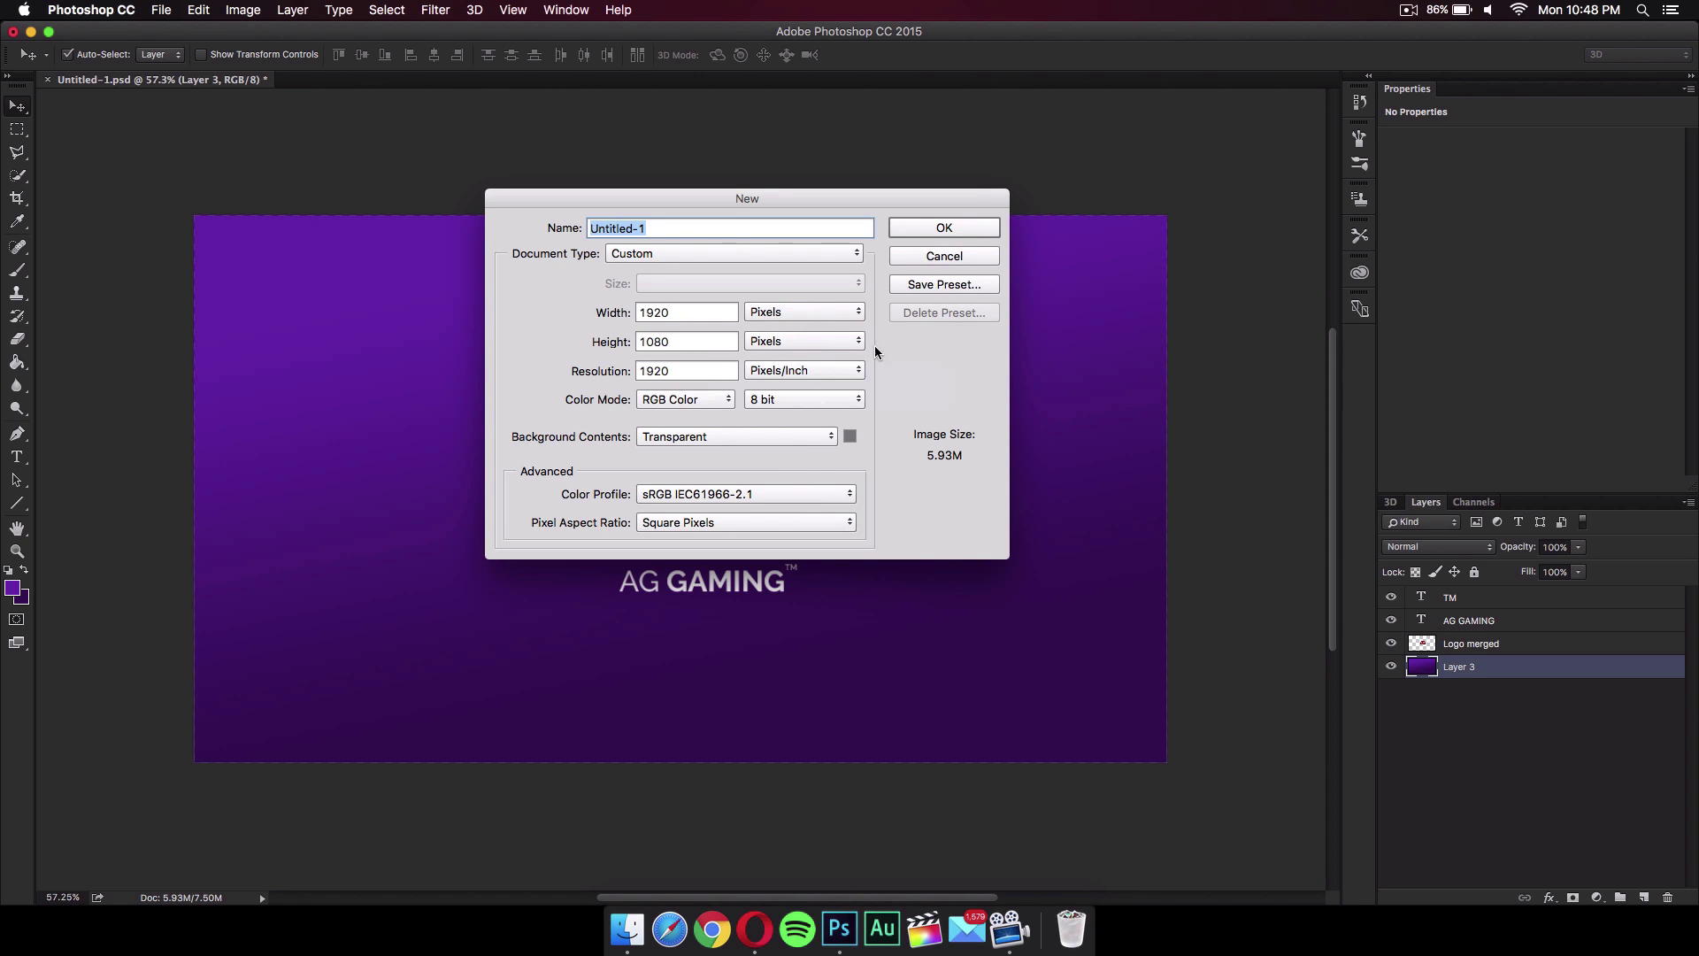
pyautogui.click(938, 232)
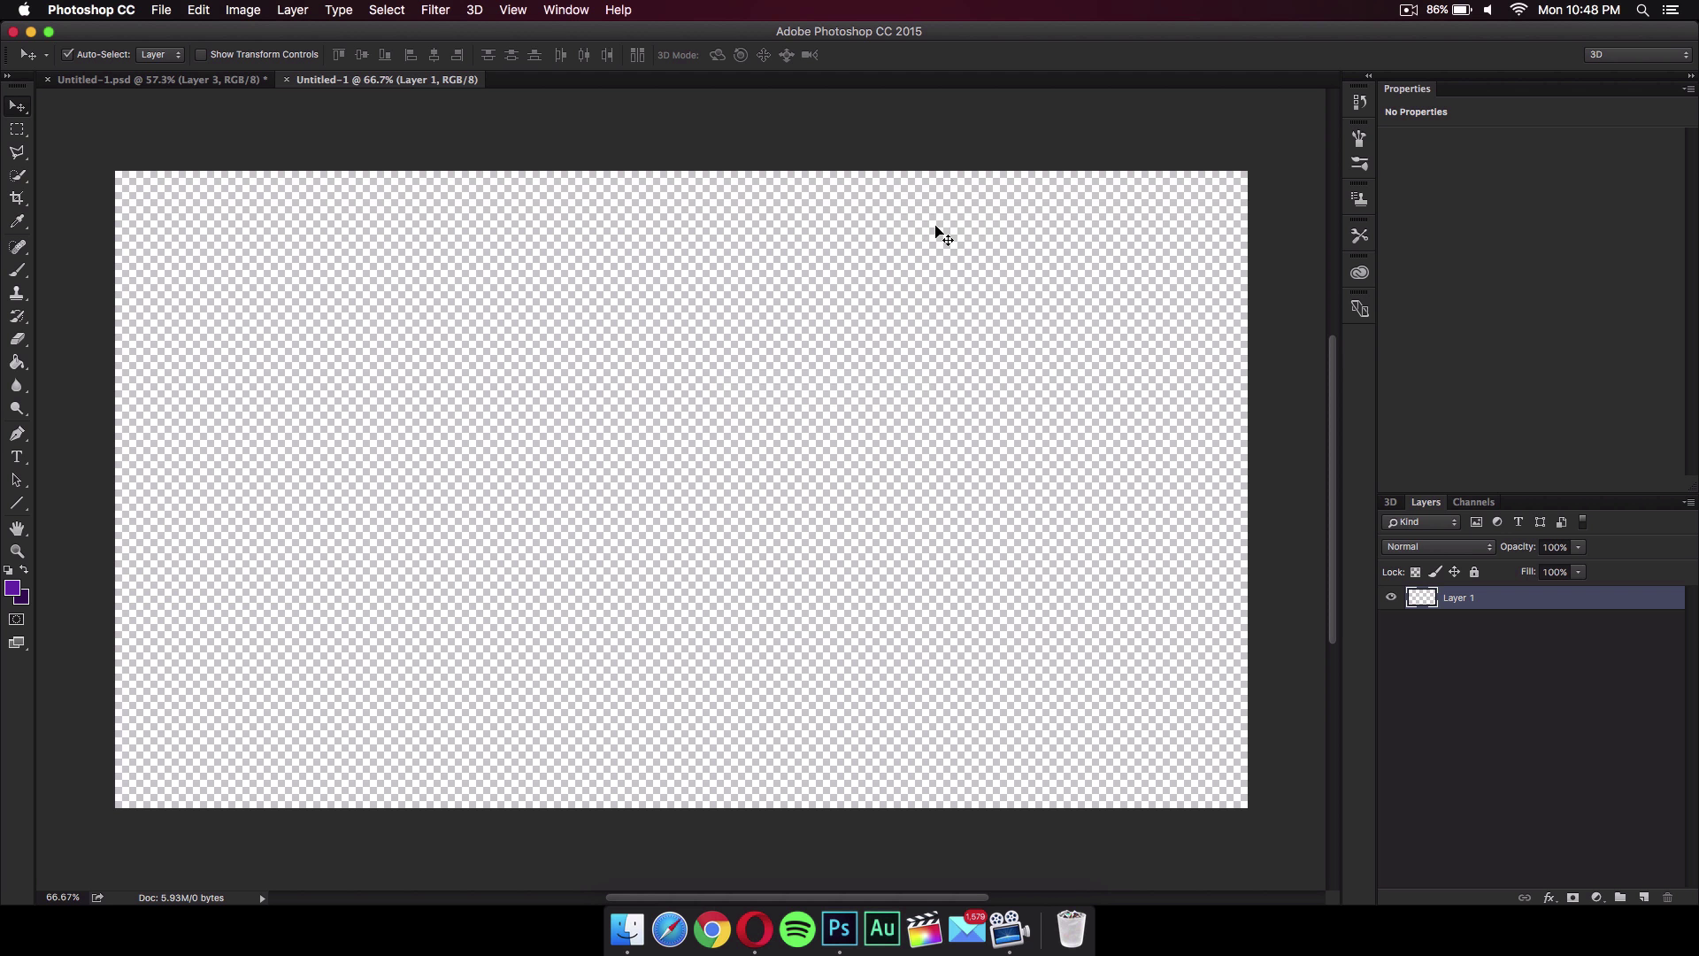
# - Fill the whole of Layer 1 with the purple foreground color using the Paint Bucket
pyautogui.scroll(-3, 1082, 460)
pyautogui.scroll(4, 1082, 460)
pyautogui.scroll(-1, 1082, 460)
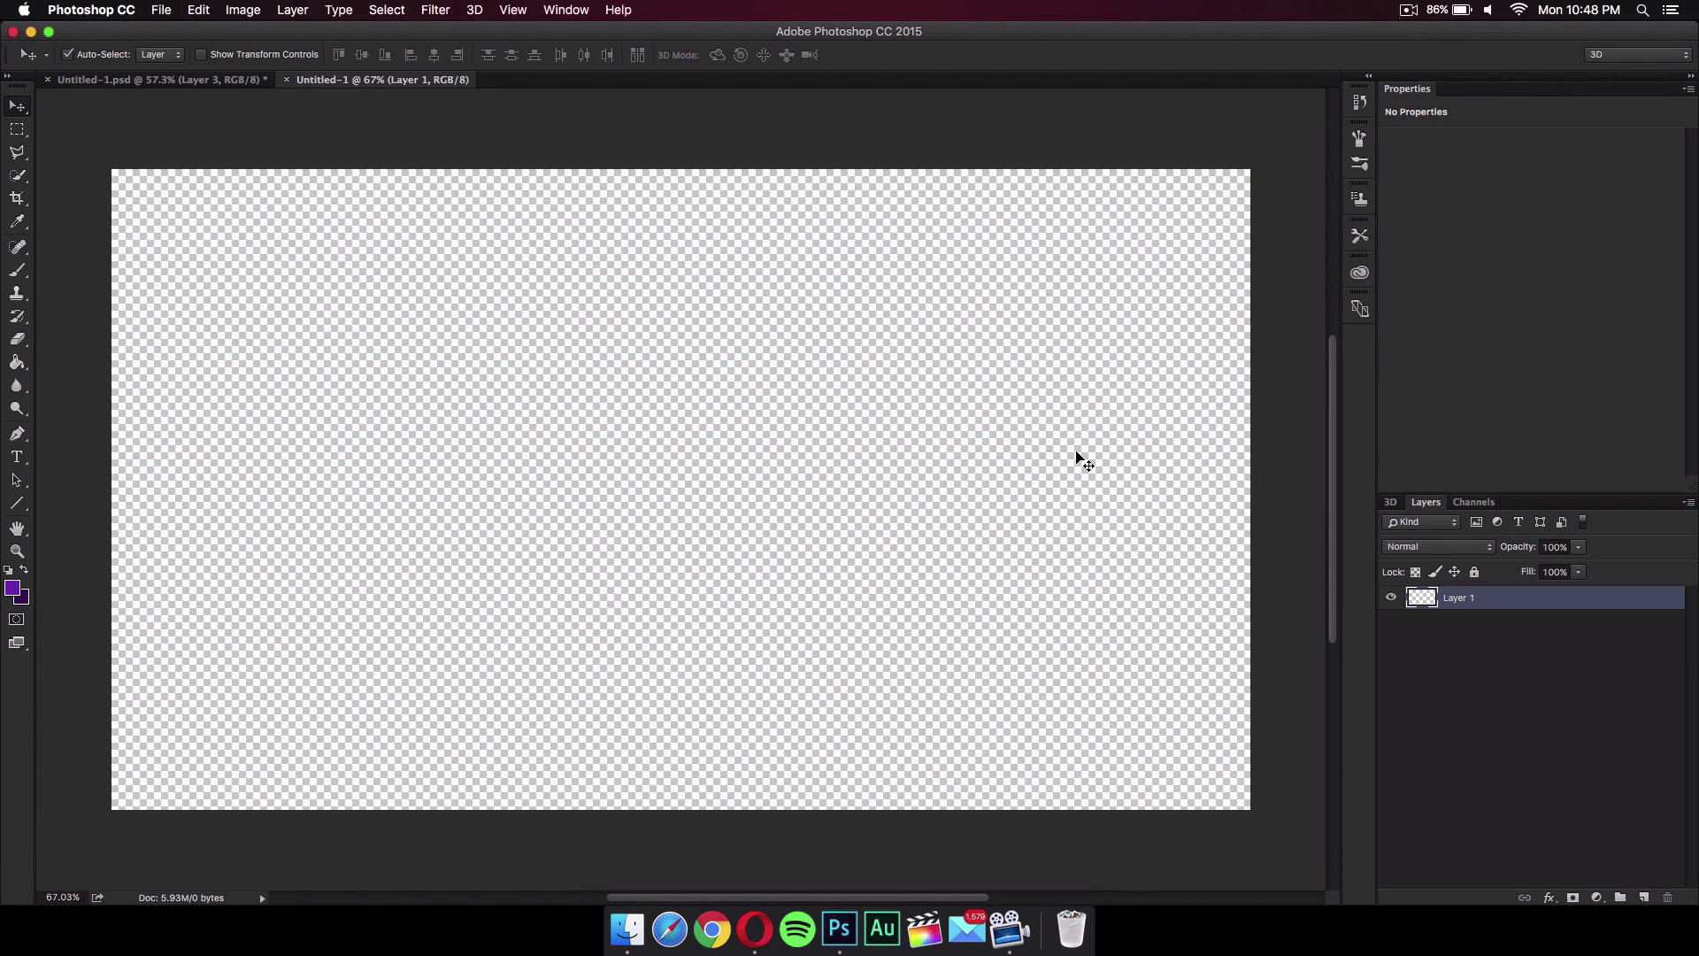
pyautogui.scroll(-2, 1081, 460)
pyautogui.scroll(1, 1081, 461)
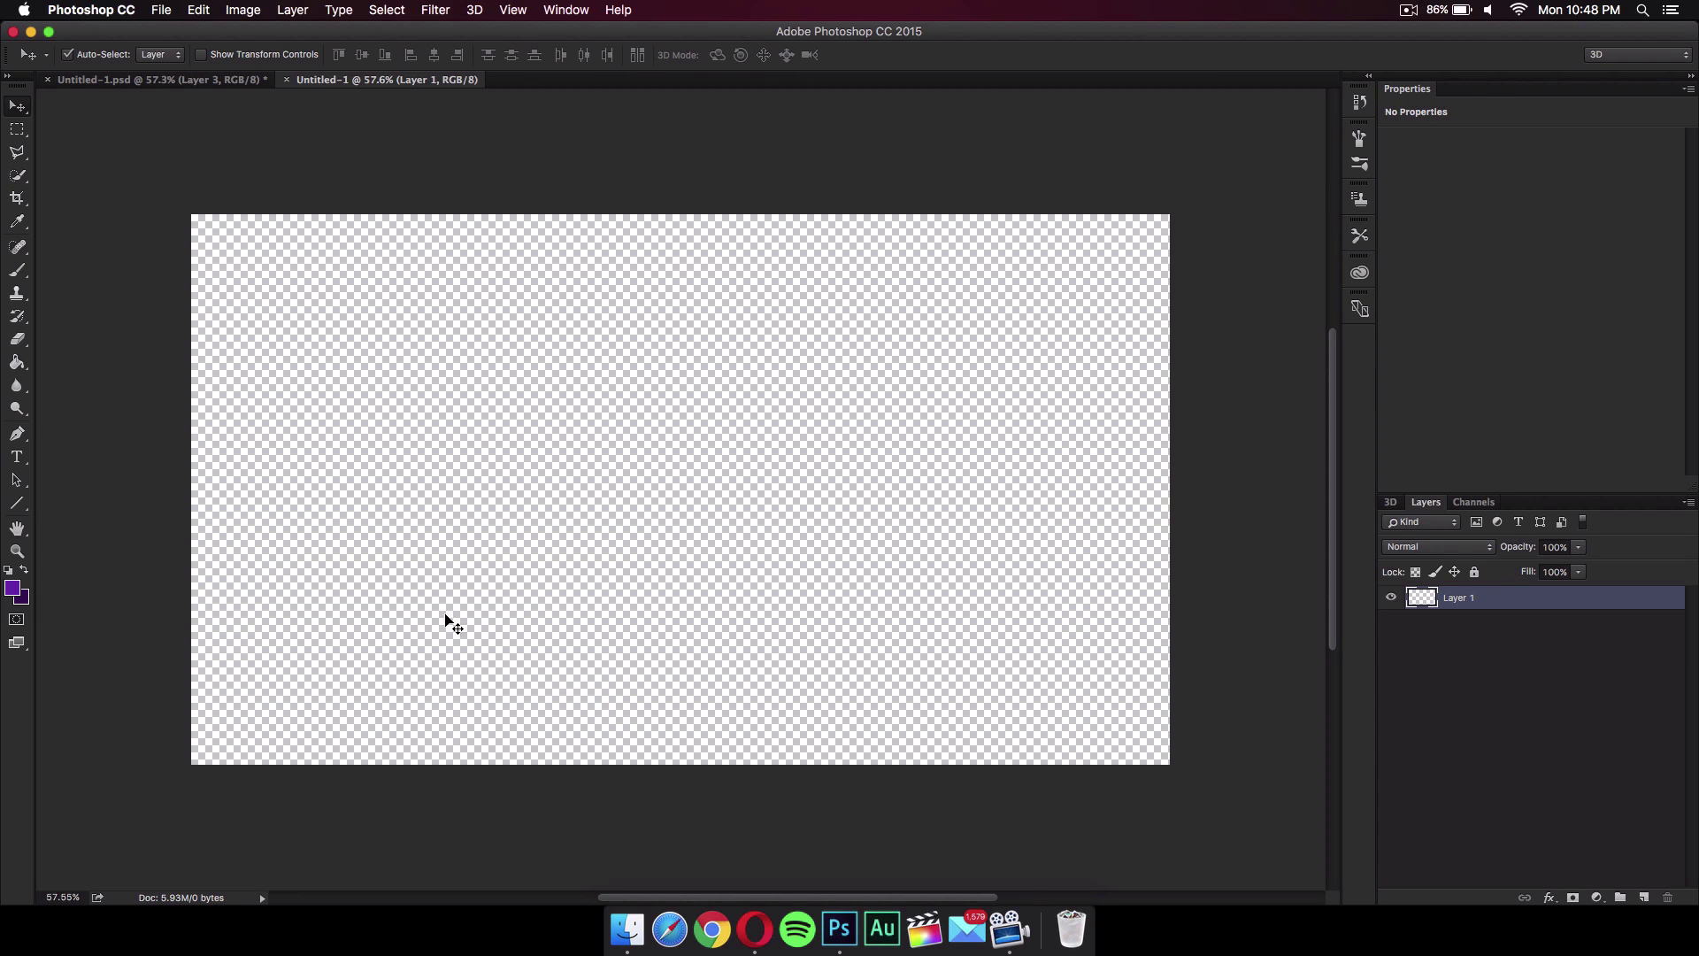
pyautogui.click(17, 363)
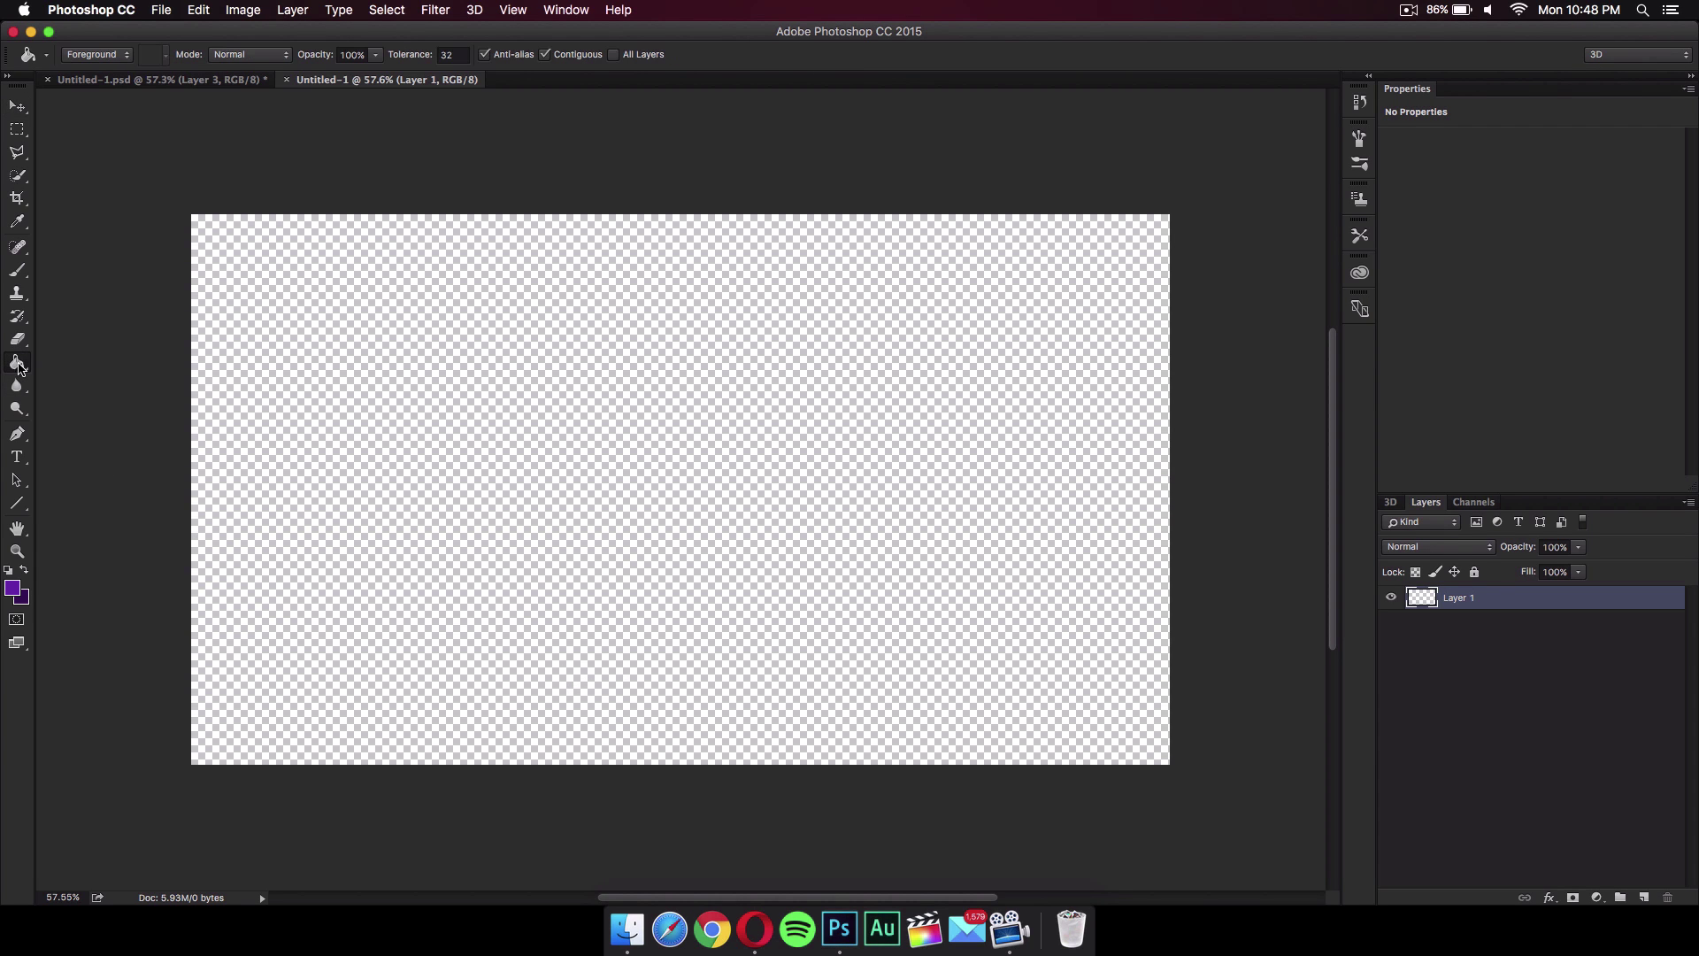
pyautogui.click(743, 365)
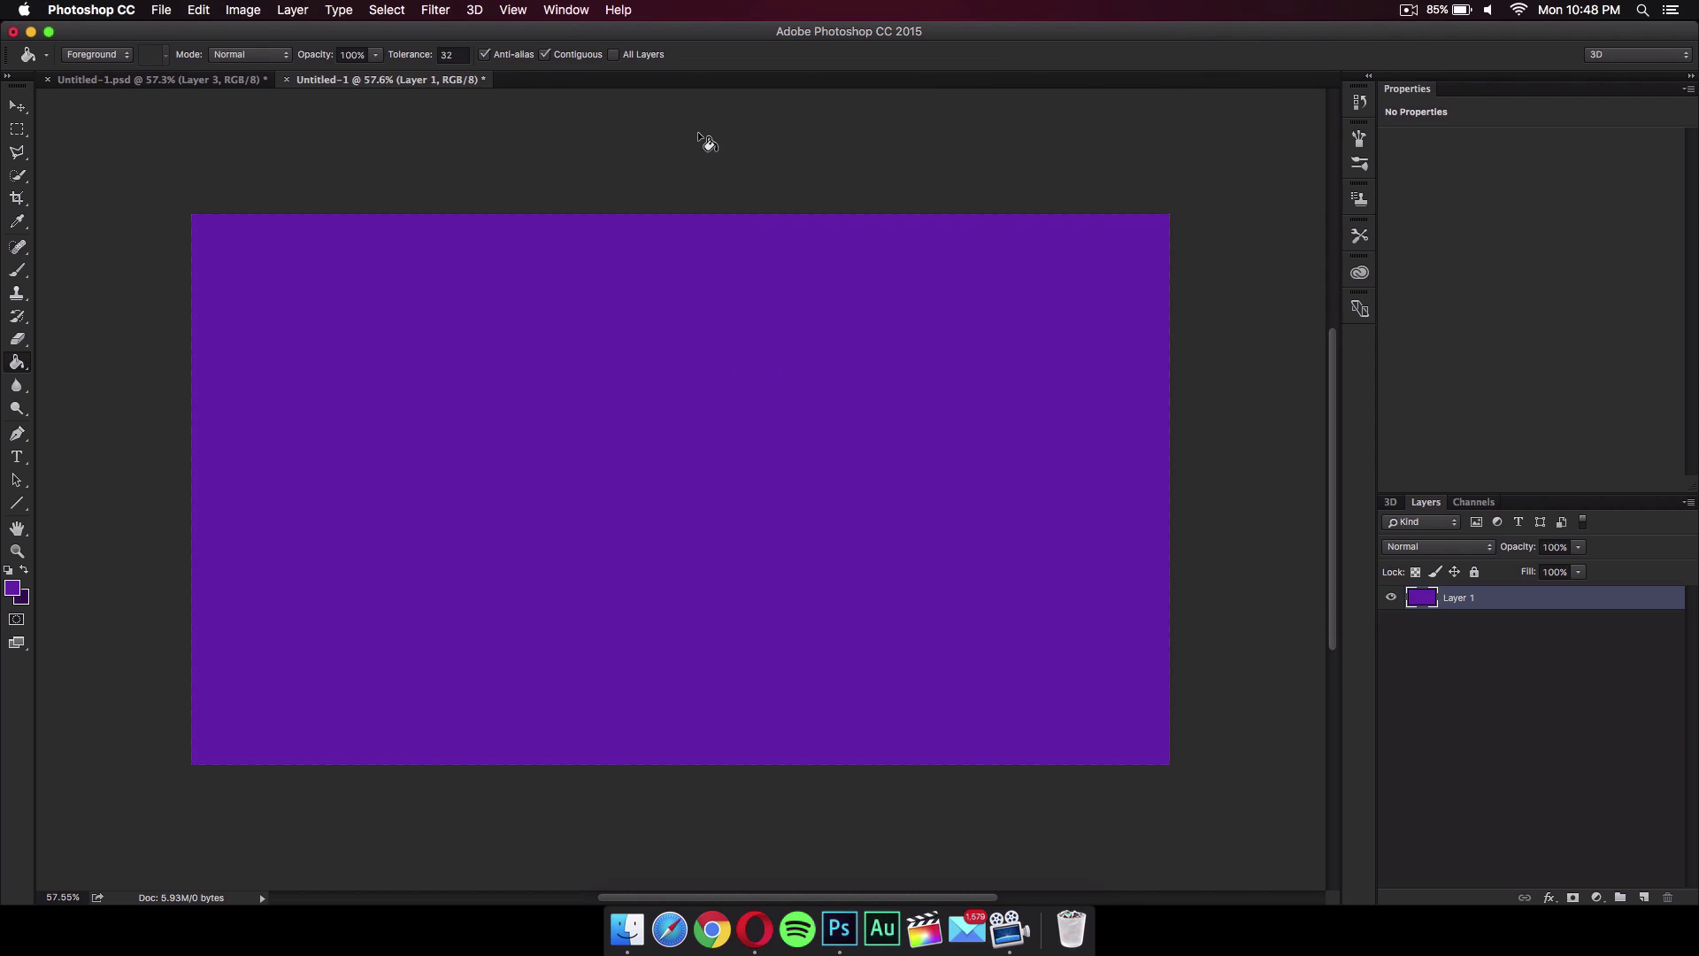
# - Add a new layer above the purple background layer and name it Logo
pyautogui.scroll(2, 689, 184)
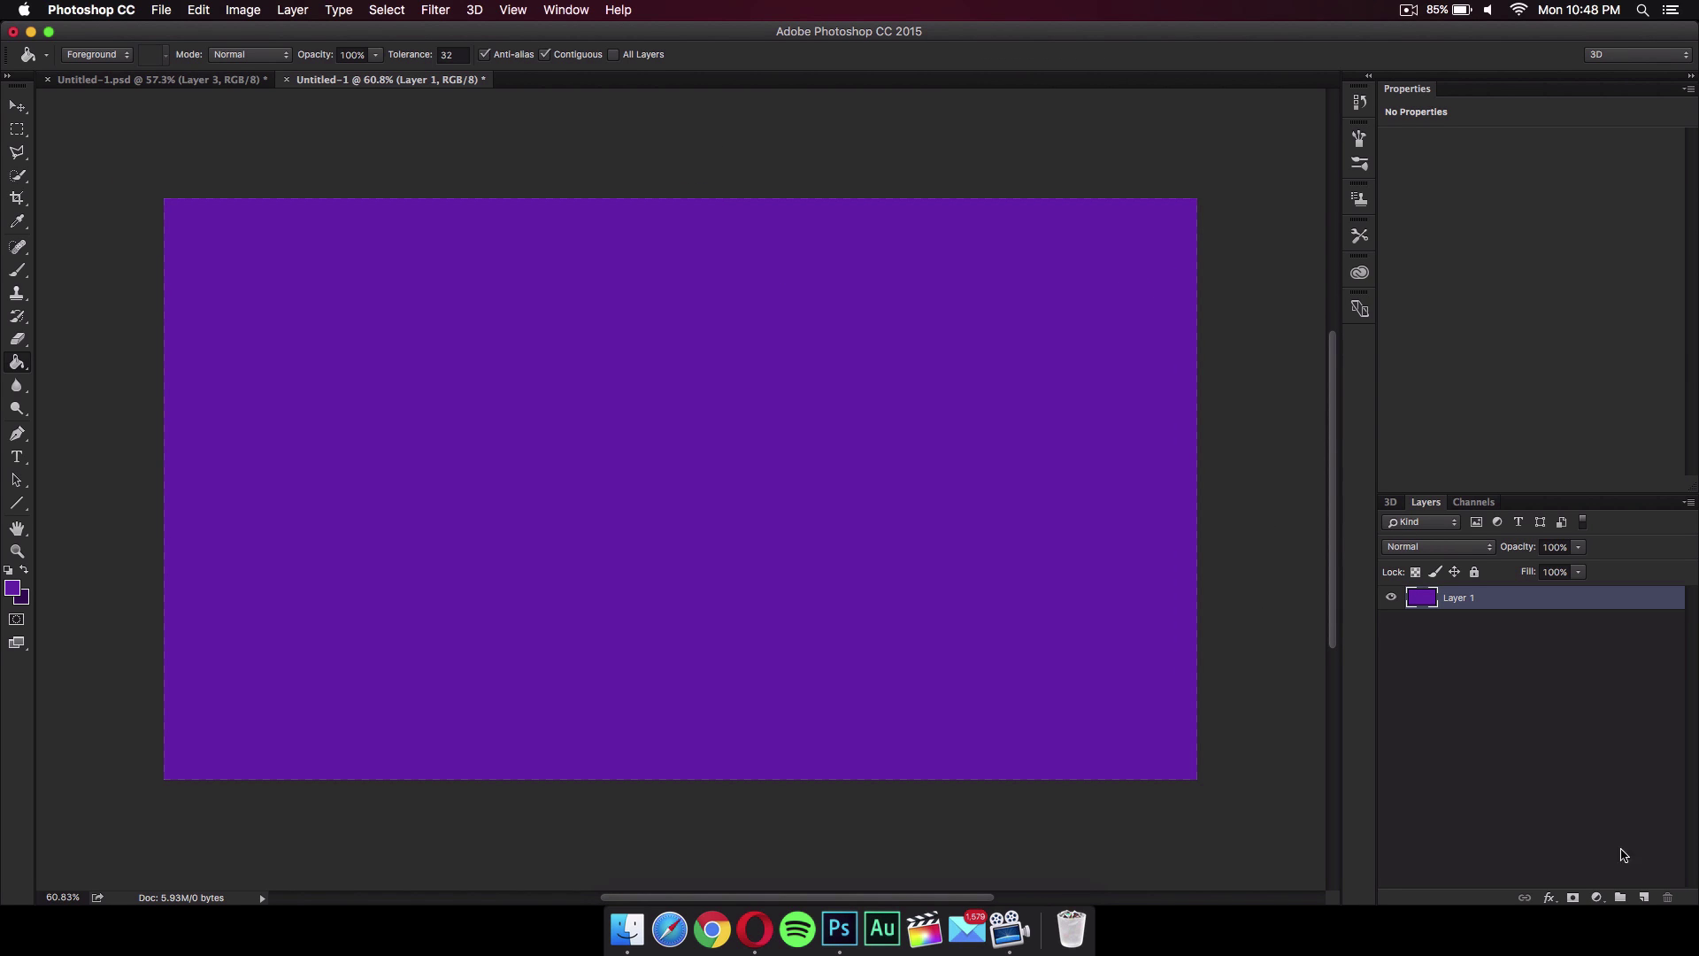
pyautogui.click(1644, 898)
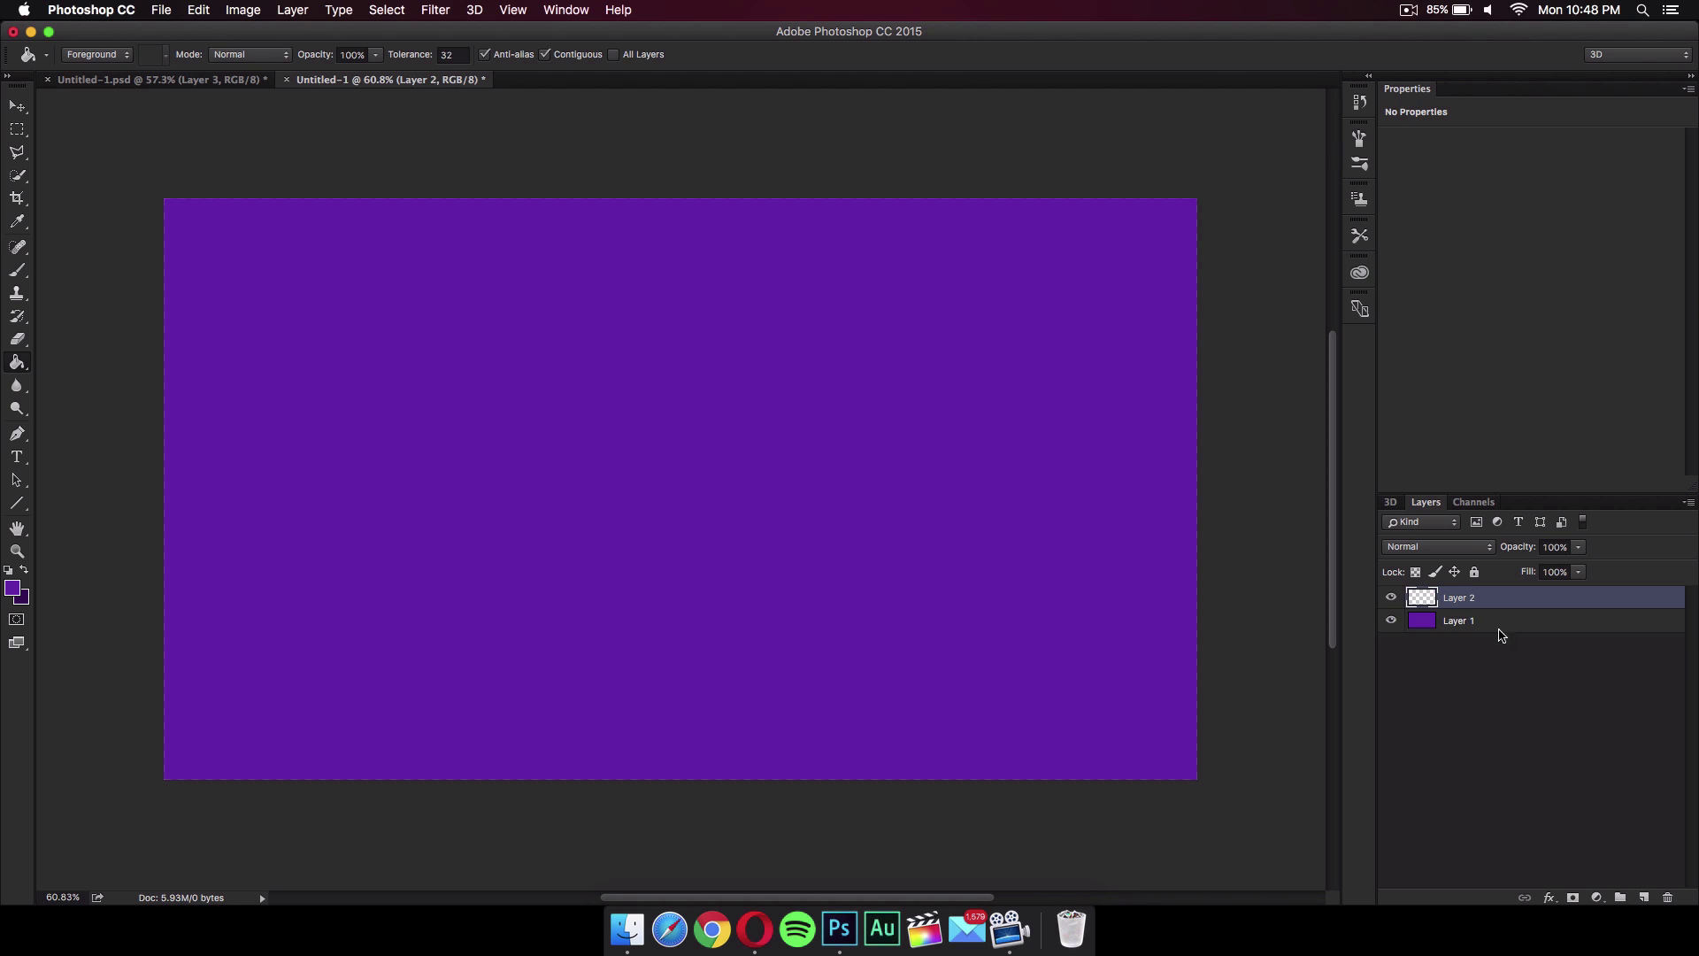
pyautogui.doubleClick(1471, 600)
pyautogui.write('Logo')
pyautogui.press('Return')
pyautogui.scroll(2, 726, 263)
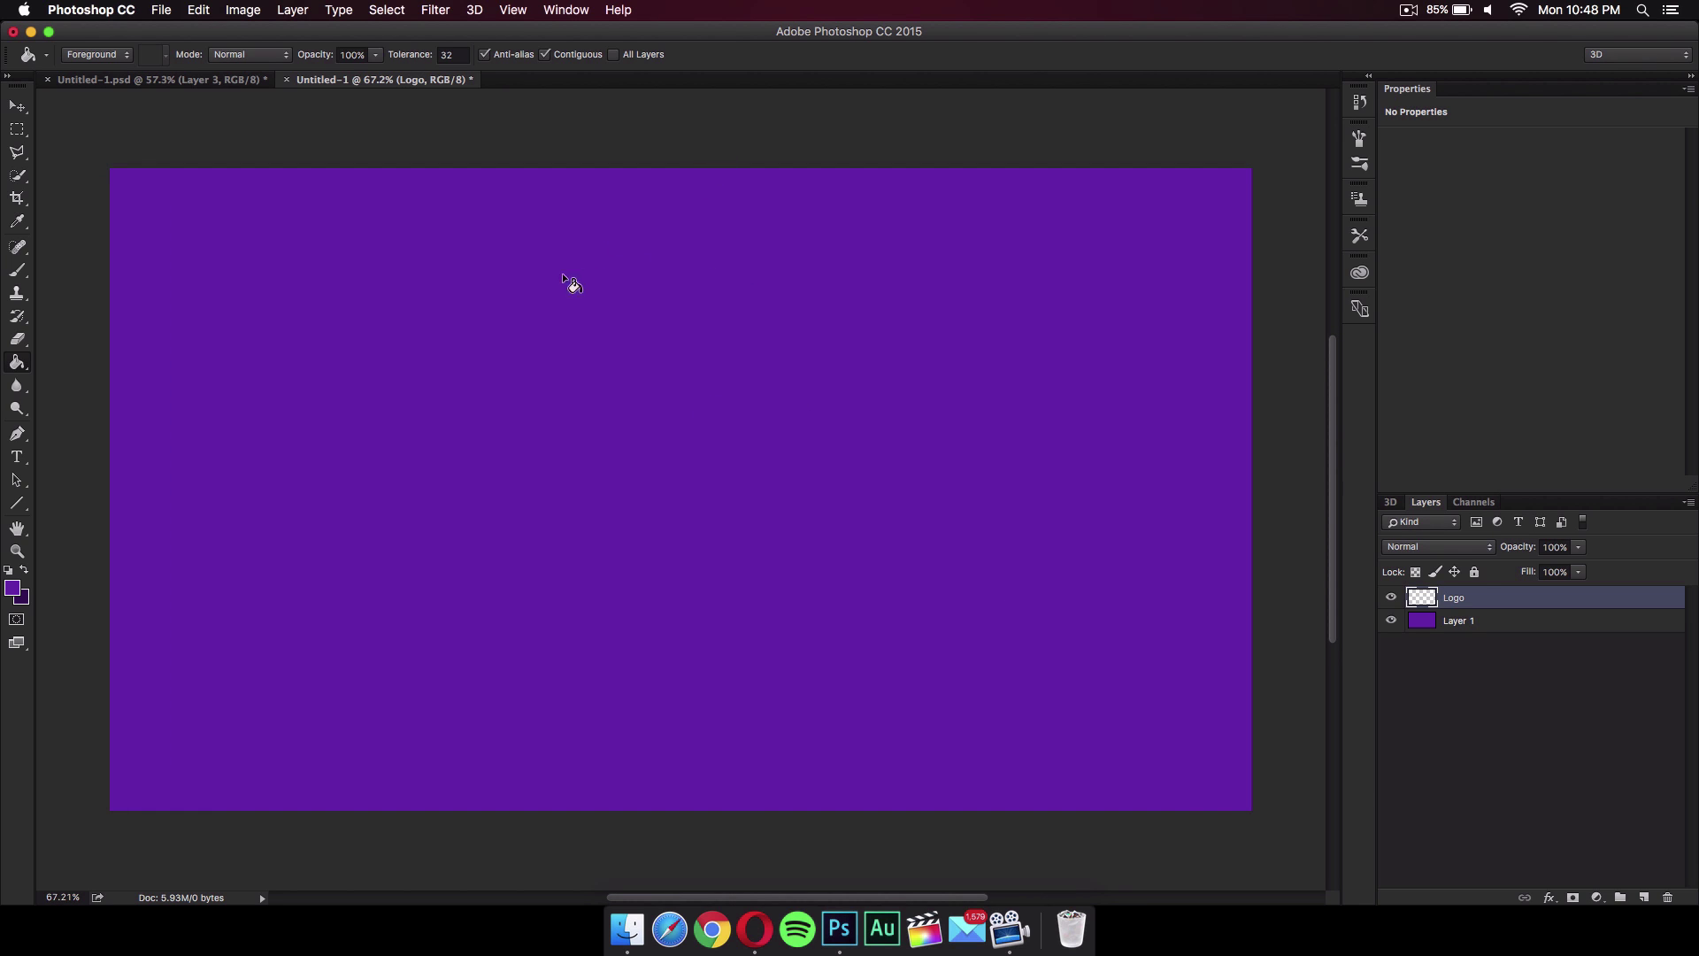
# - Check the finished AG logo in Untitled-1.psd, and outline an angular G-shaped selection near the center of the new canvas with the Polygonal Lasso
pyautogui.click(20, 153)
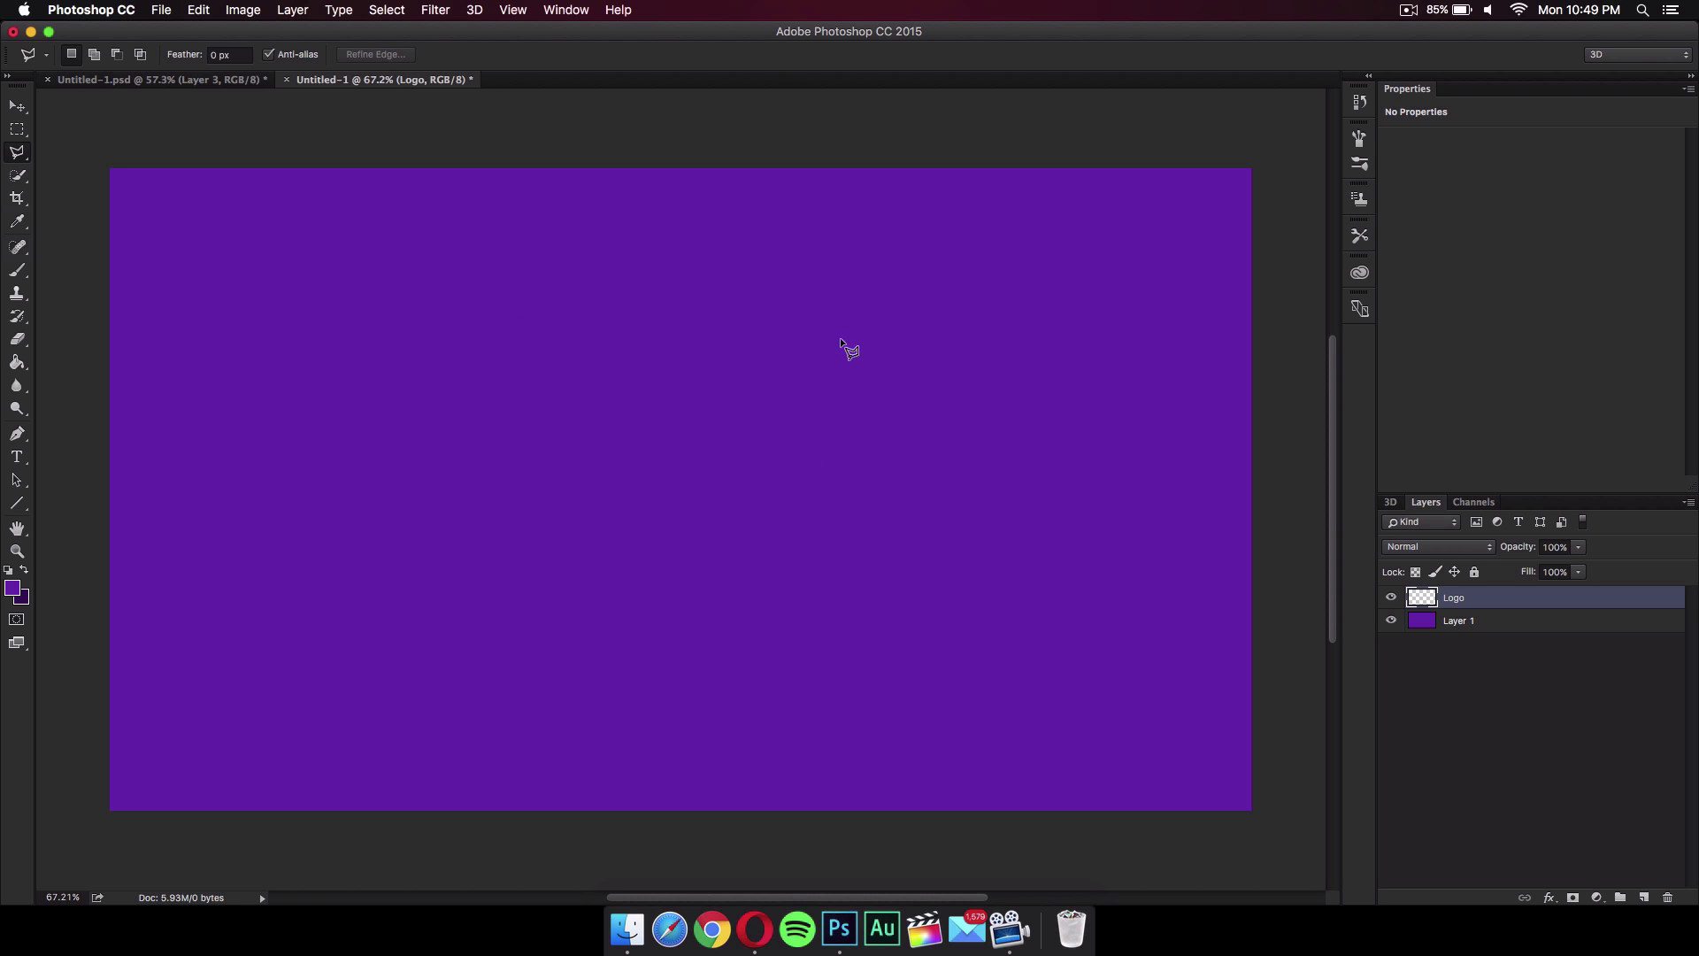
pyautogui.click(228, 82)
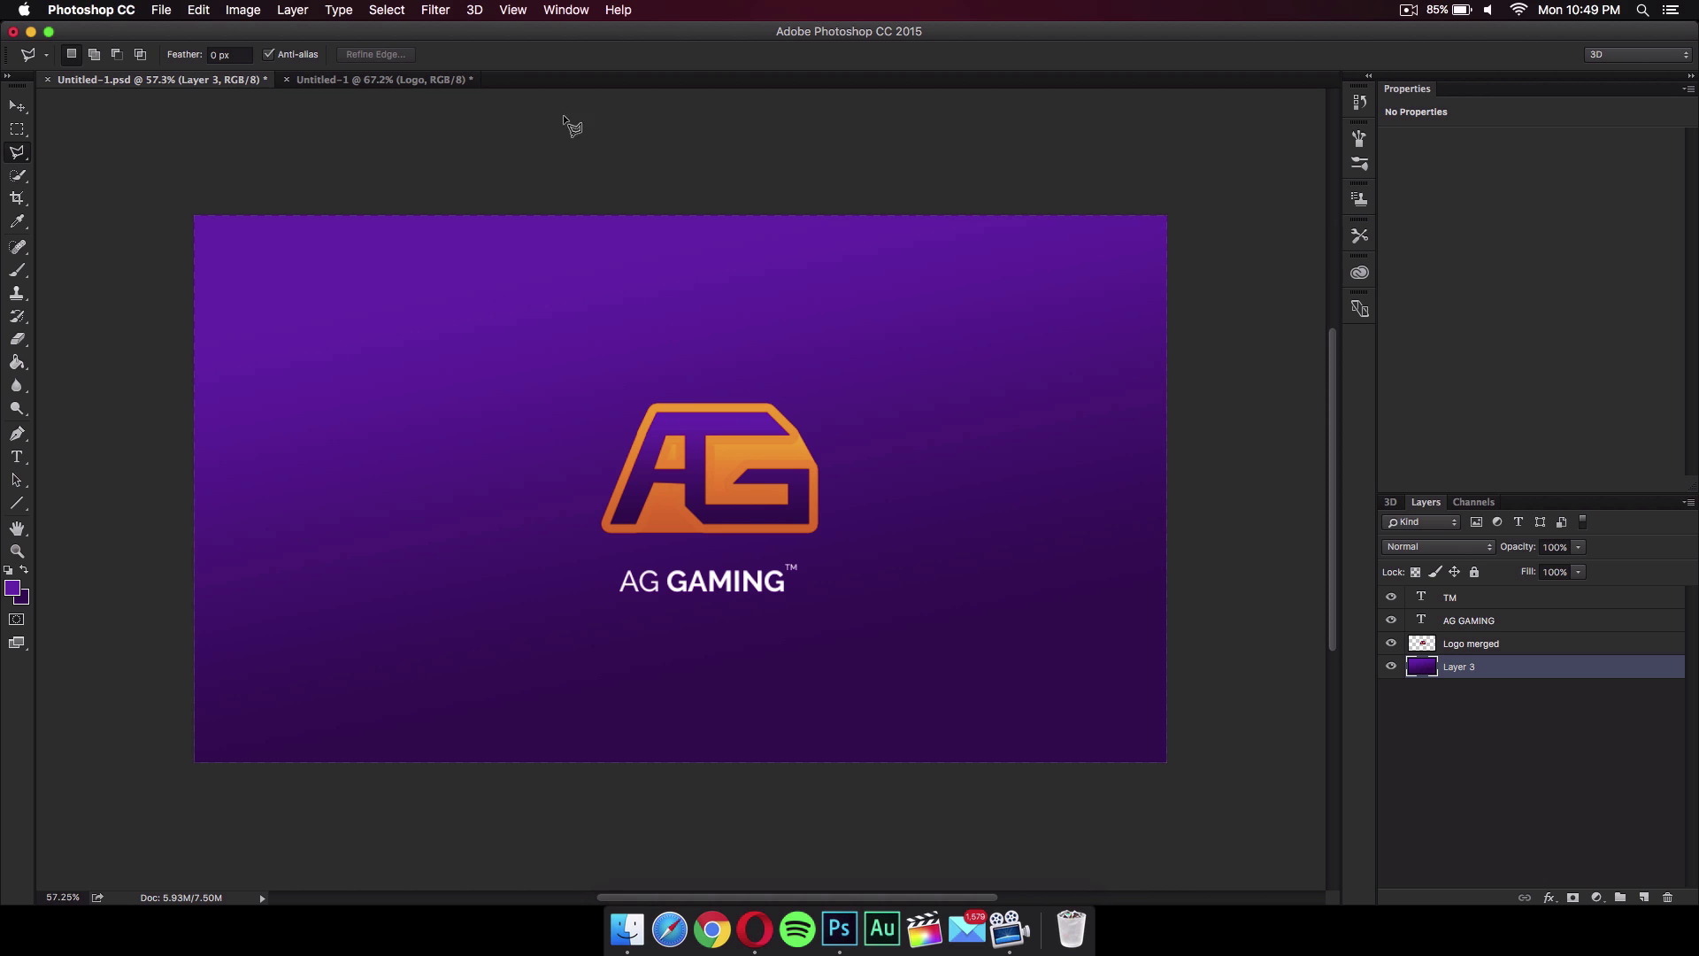
pyautogui.scroll(2, 936, 430)
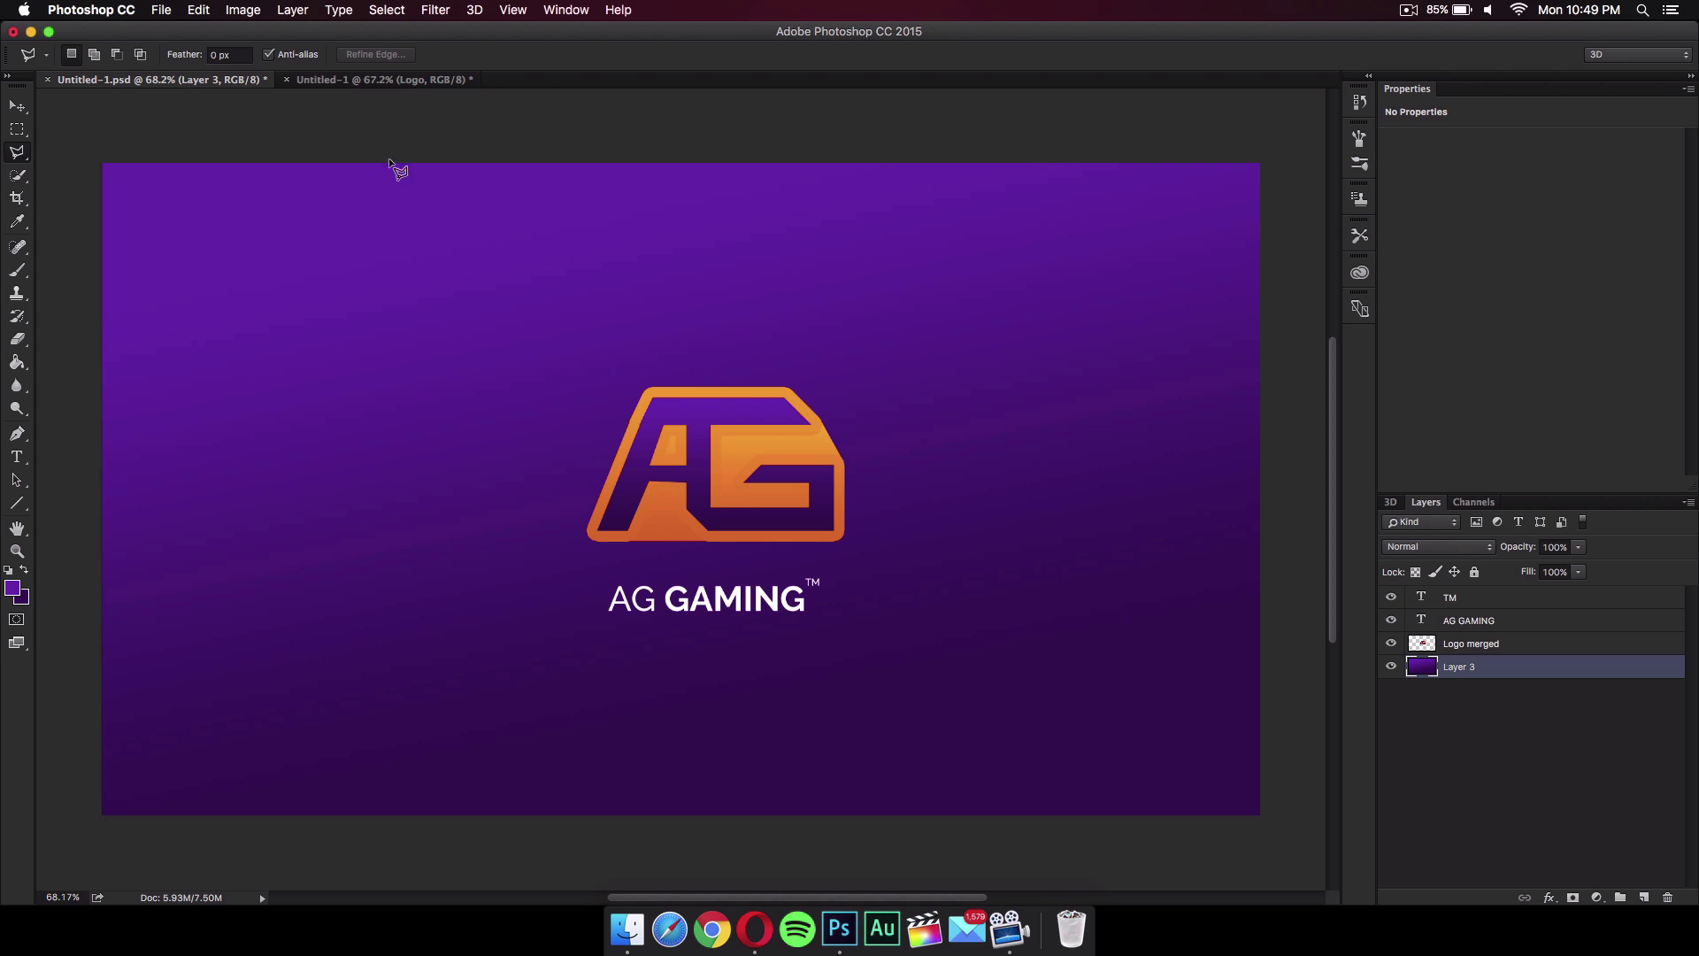
pyautogui.click(373, 82)
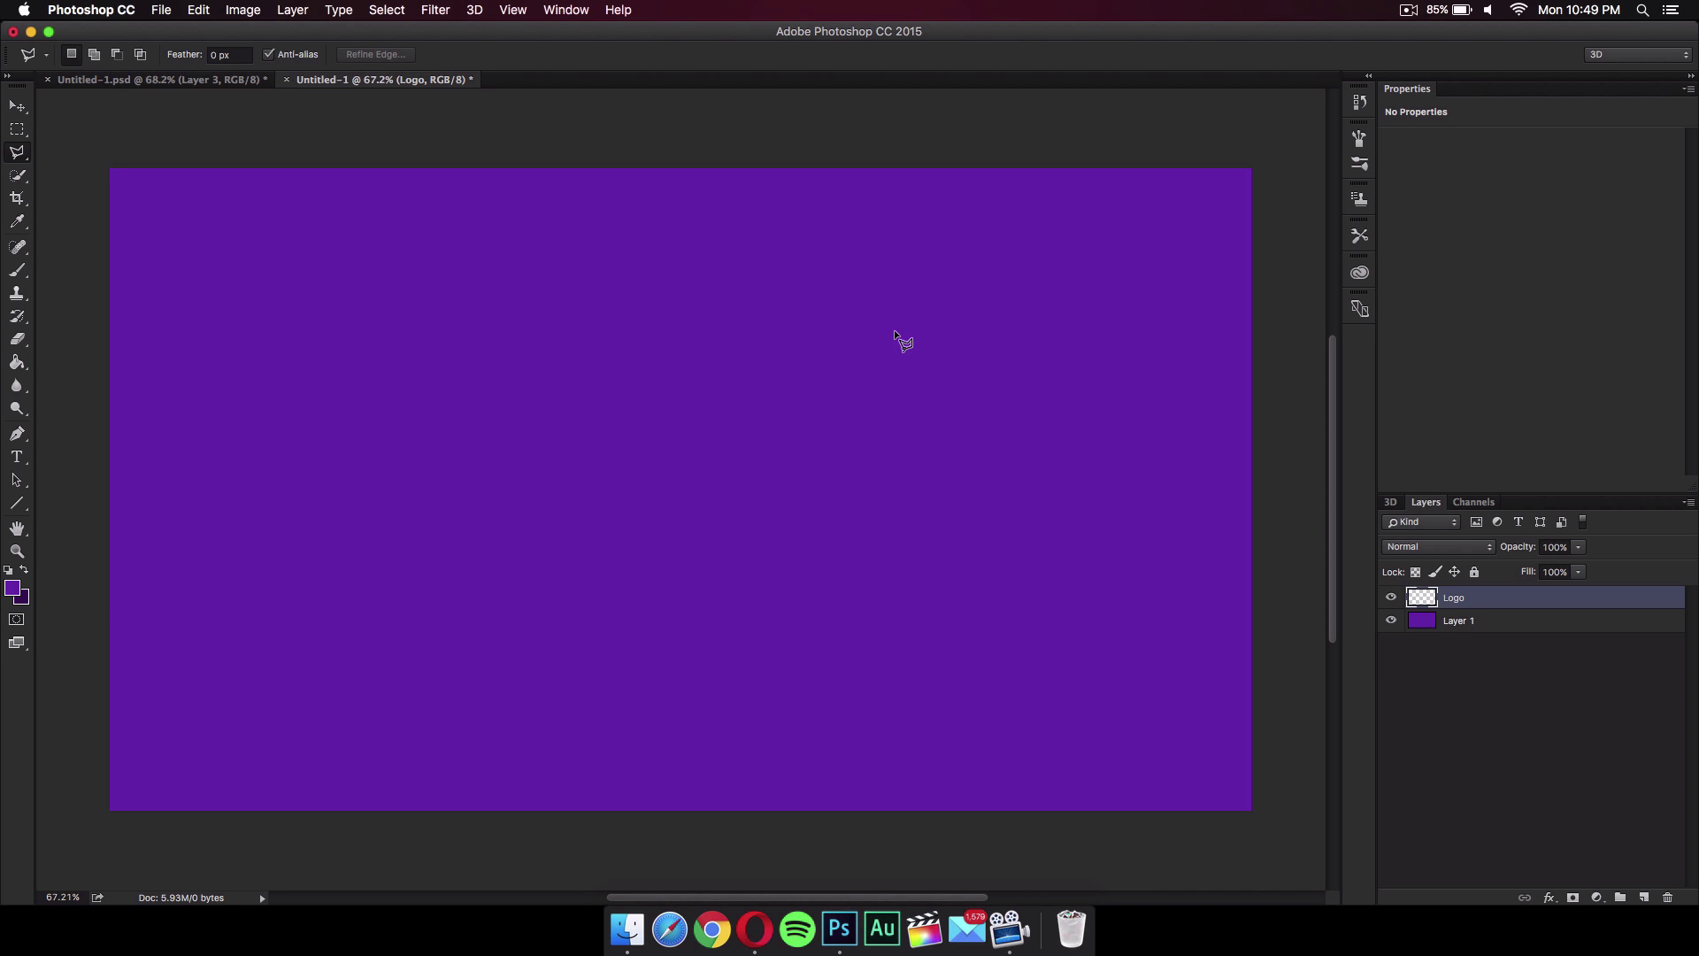
pyautogui.click(800, 386)
pyautogui.press('shift')
pyautogui.click(648, 512)
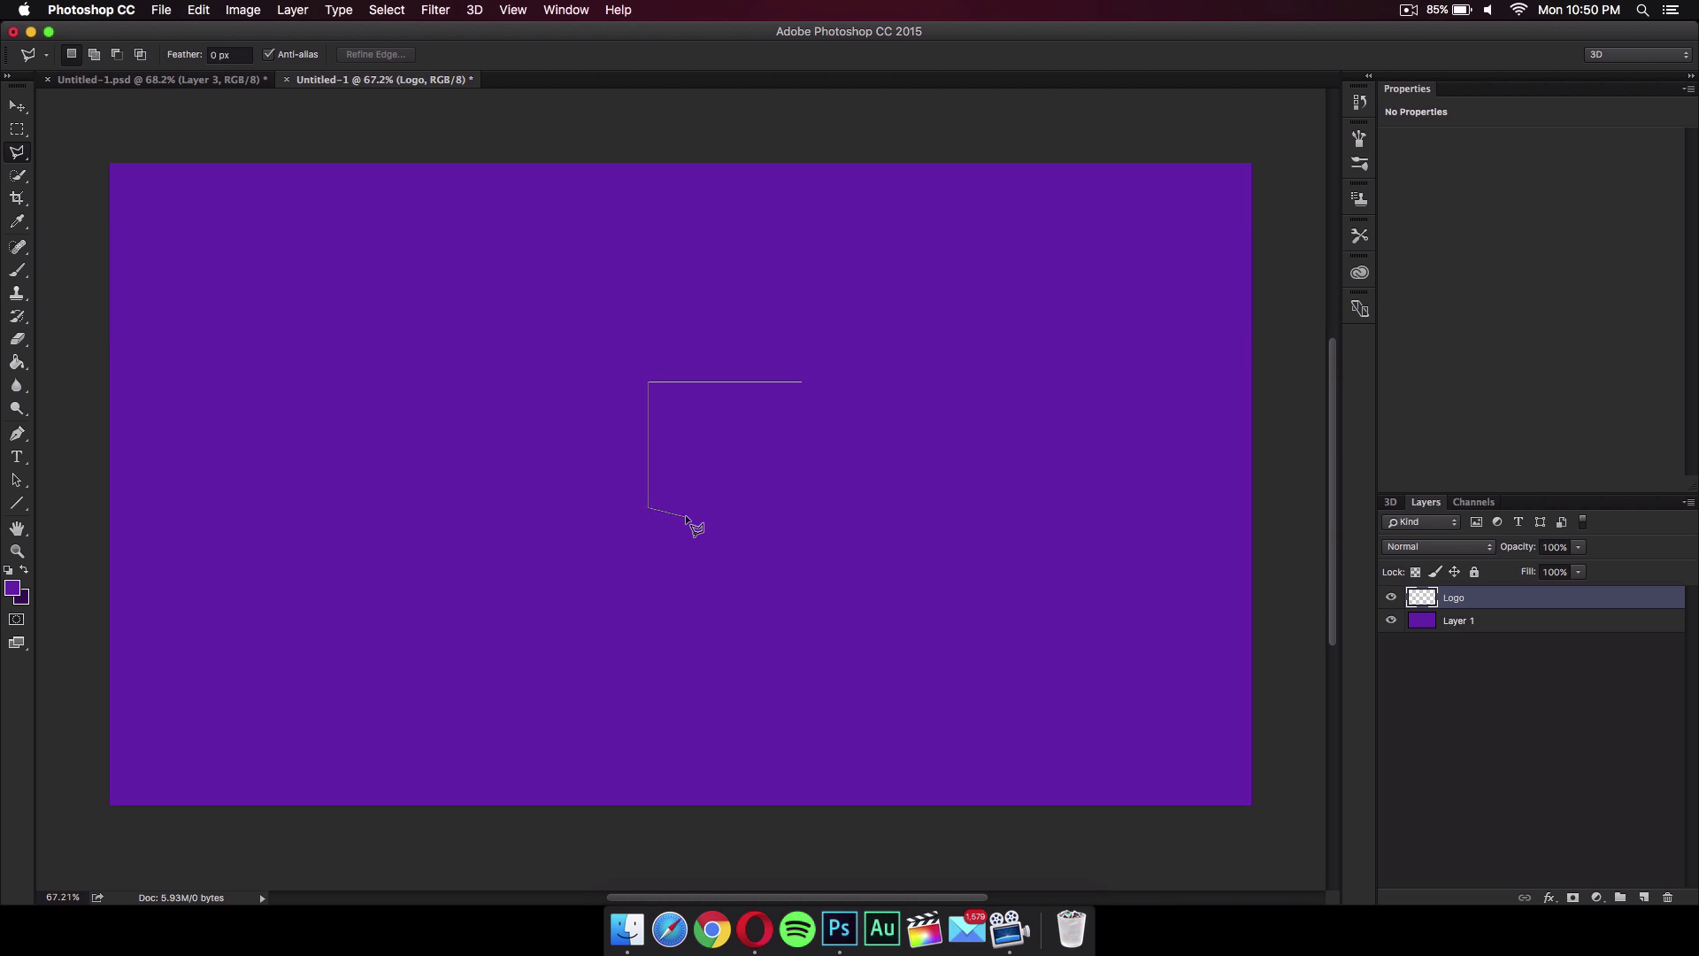
pyautogui.click(831, 507)
pyautogui.click(743, 463)
pyautogui.press('BackSpace')
pyautogui.click(800, 480)
pyautogui.click(683, 480)
pyautogui.click(798, 381)
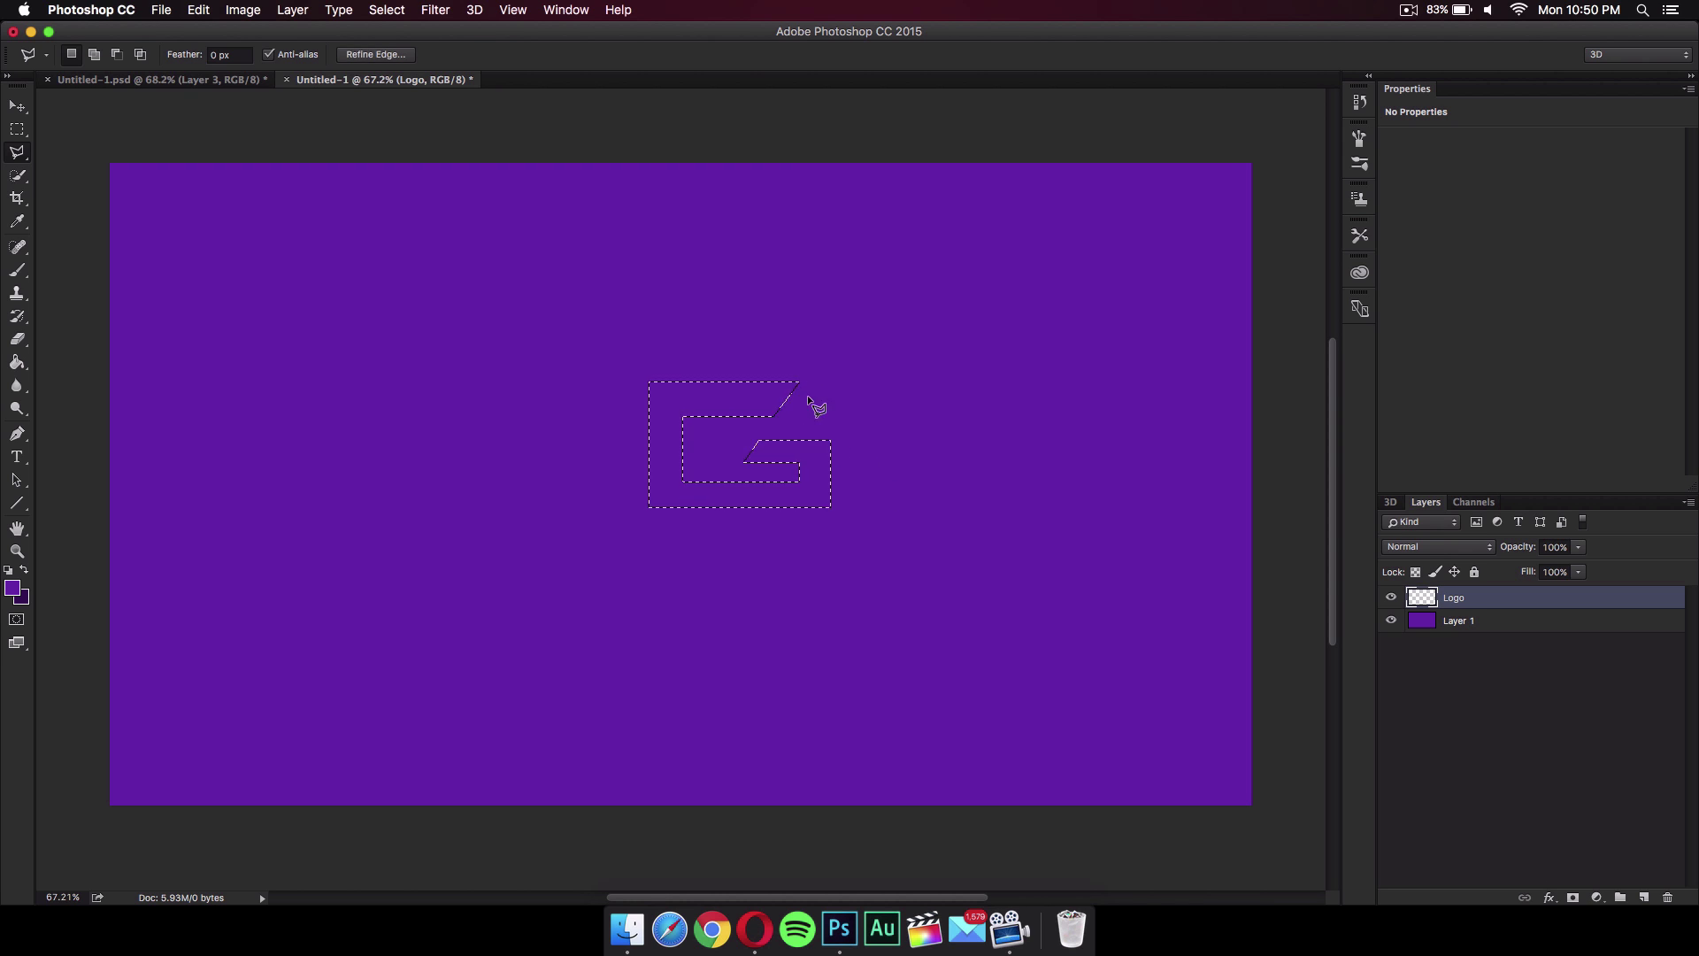
# - Fill the G-shaped selection on the Logo layer with orange ffa201 in Normal mode at 100% opacity
pyautogui.scroll(1, 894, 458)
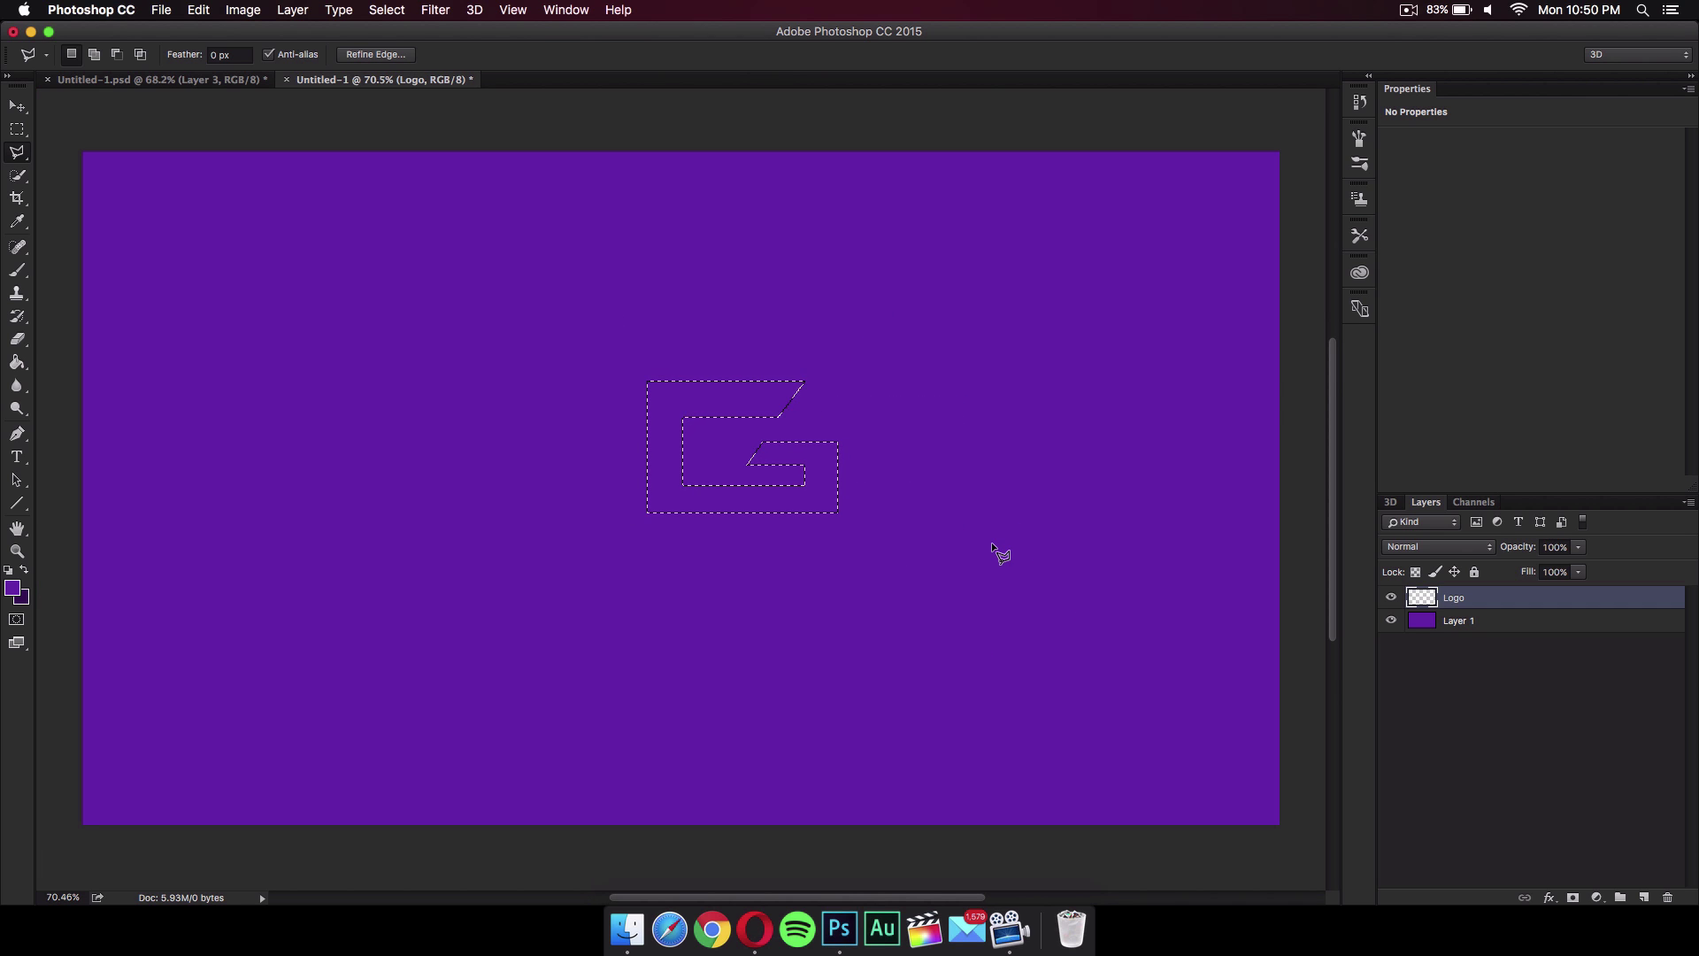
pyautogui.rightClick(714, 398)
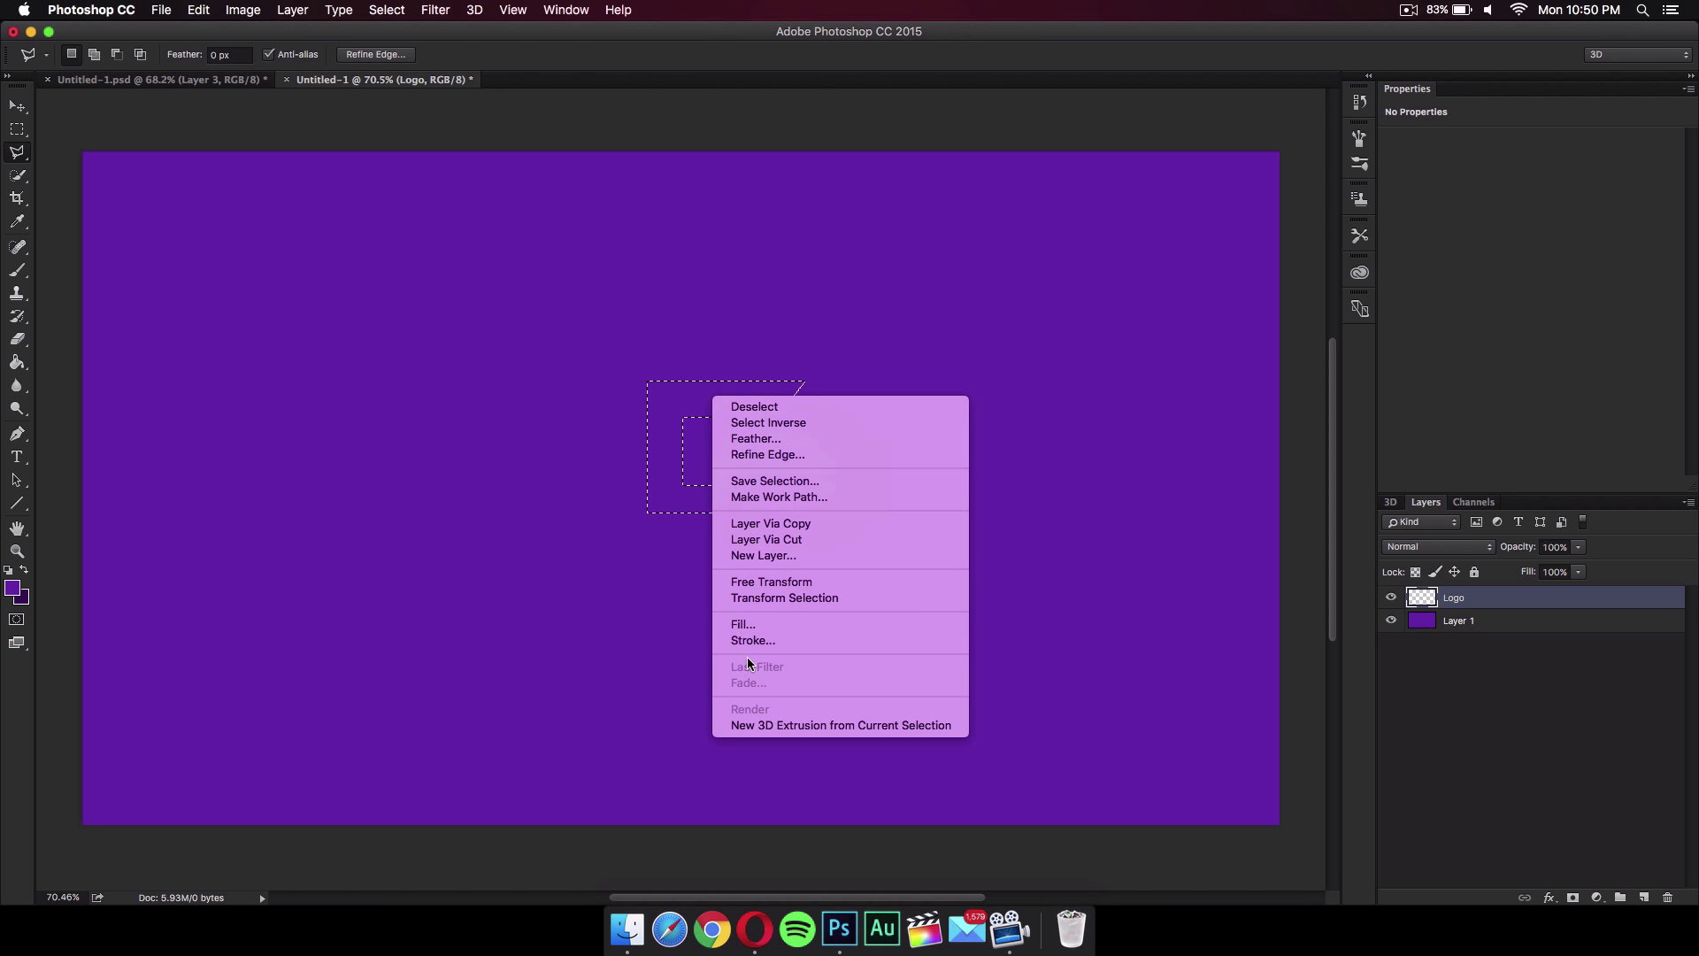
pyautogui.click(746, 624)
pyautogui.click(687, 280)
pyautogui.click(687, 280)
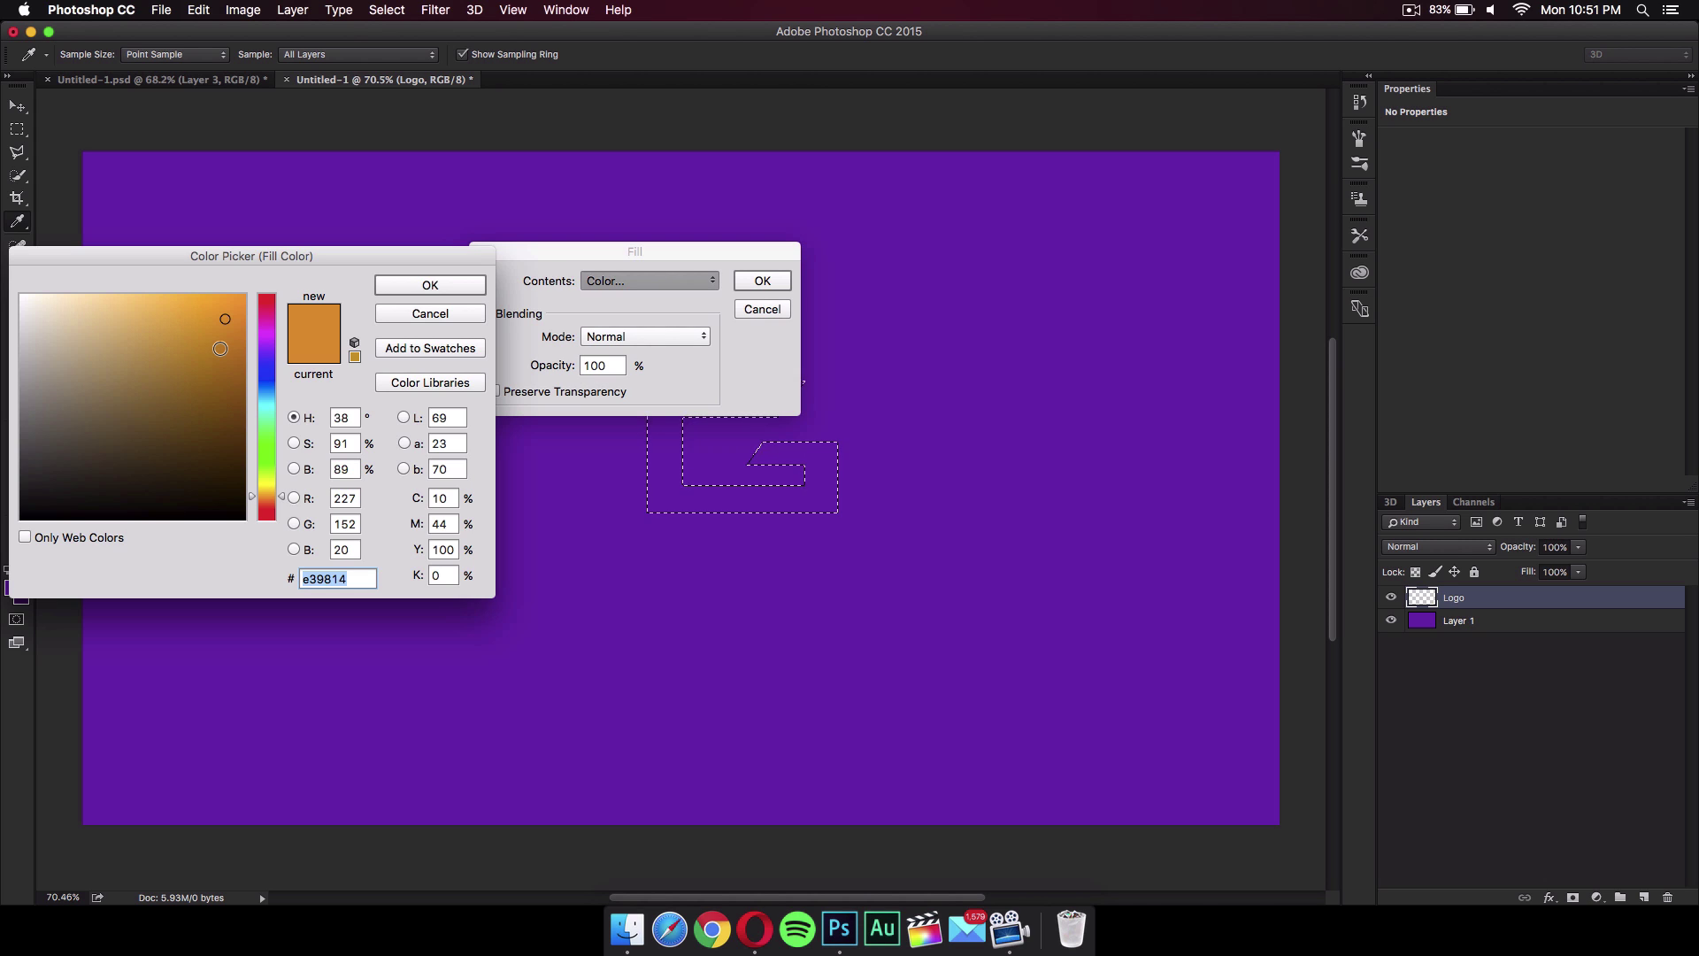
pyautogui.moveTo(220, 348); pyautogui.dragTo(243, 227)
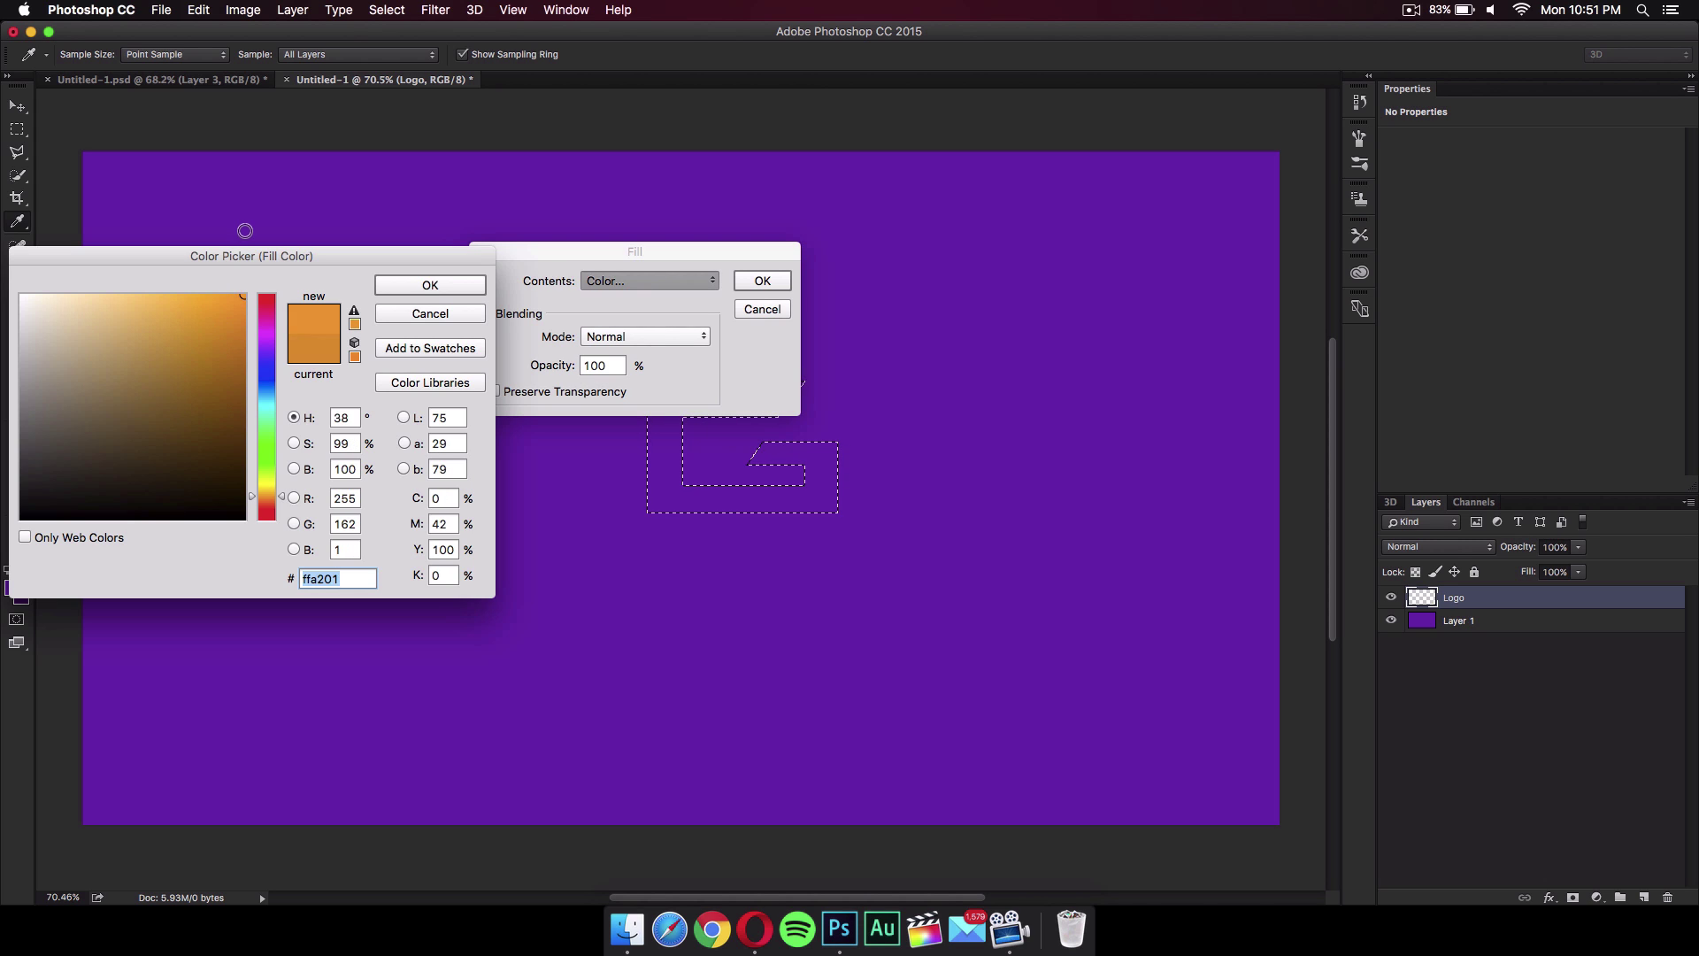
pyautogui.click(479, 288)
pyautogui.click(758, 278)
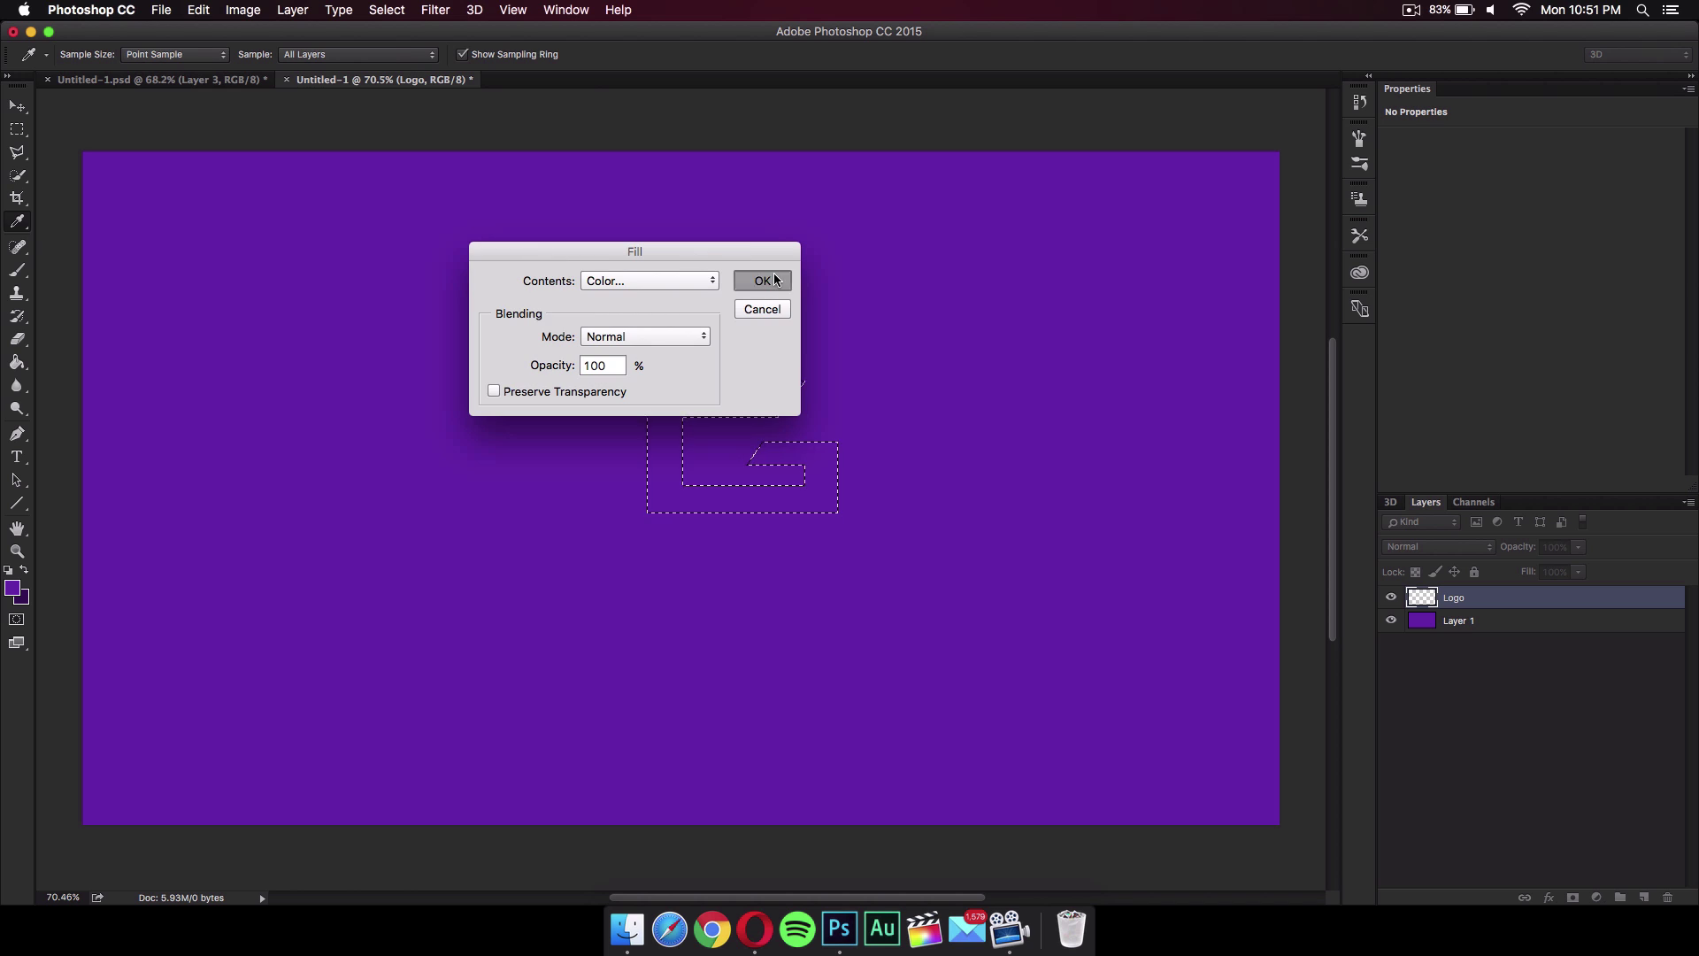
pyautogui.click(17, 105)
pyautogui.click(16, 152)
pyautogui.click(416, 272)
pyautogui.press('Escape')
pyautogui.click(564, 358)
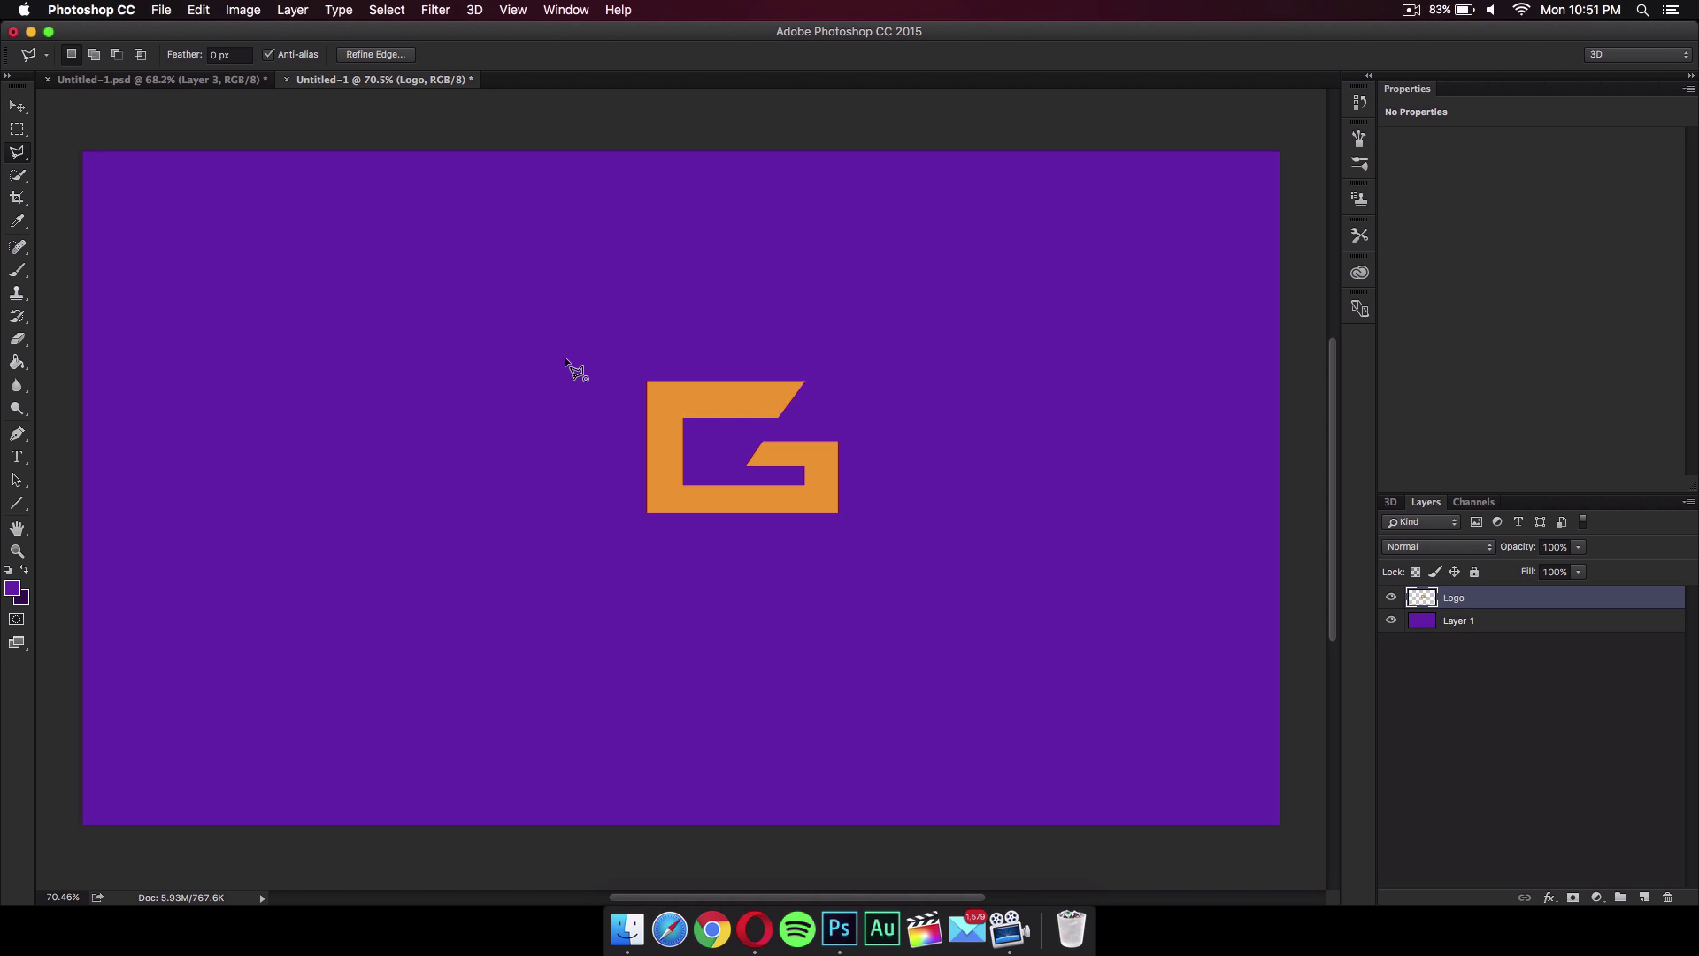
pyautogui.press('Escape')
pyautogui.click(914, 470)
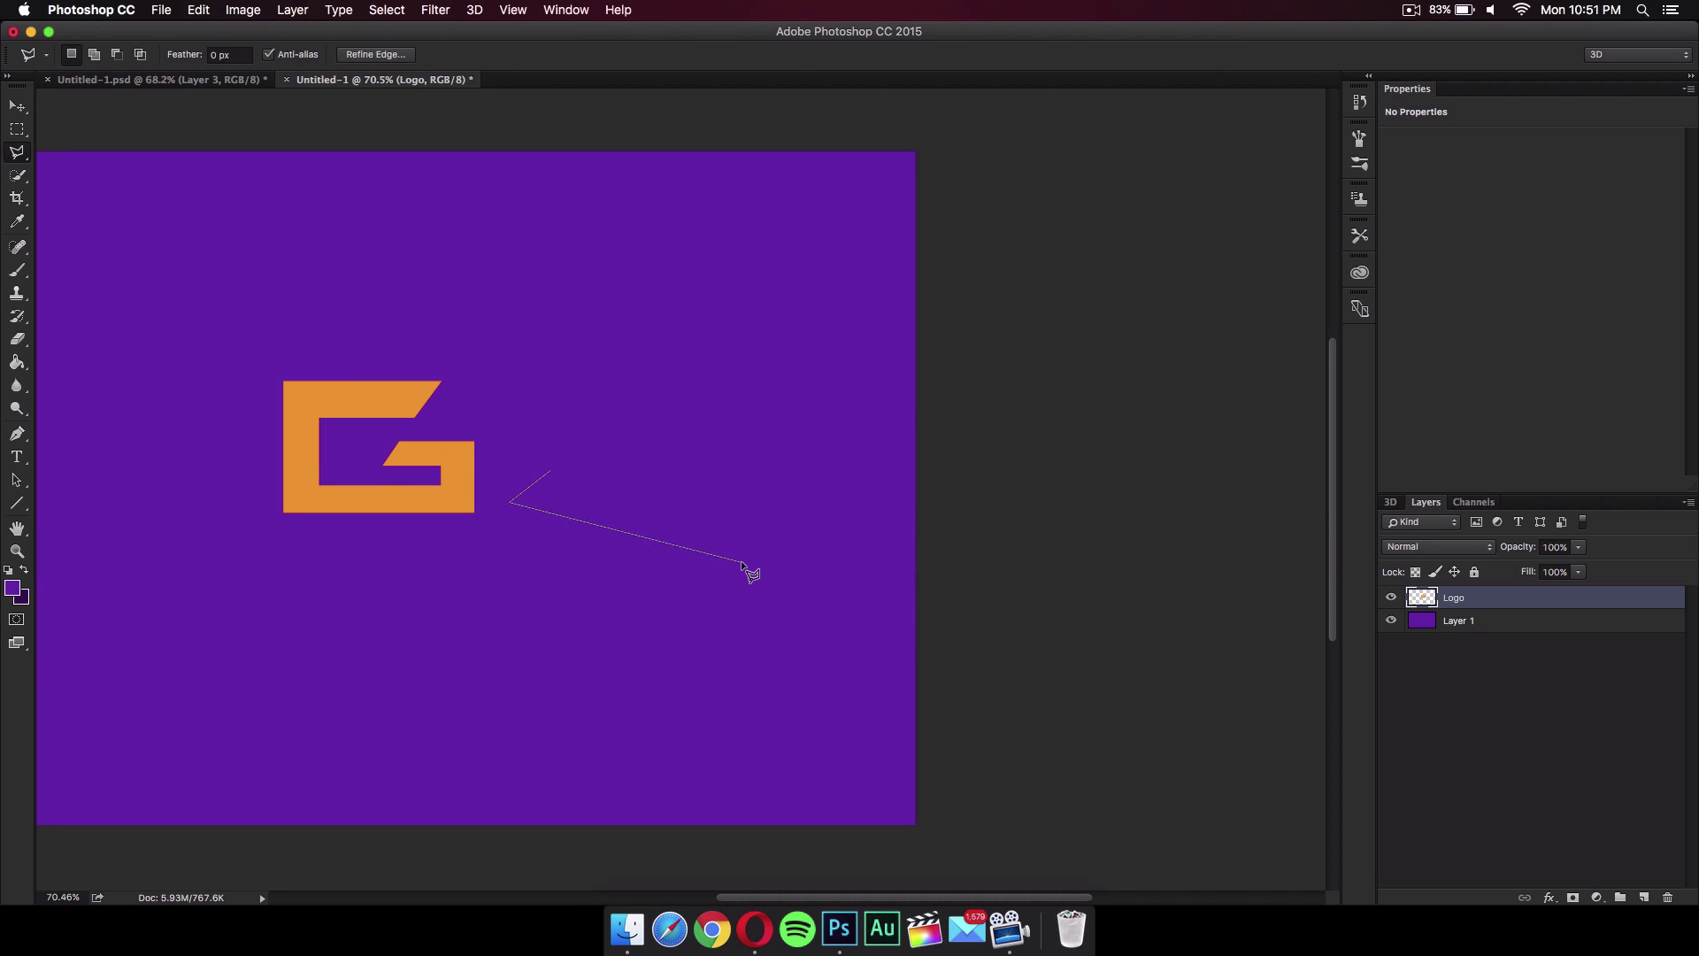
pyautogui.press('Escape')
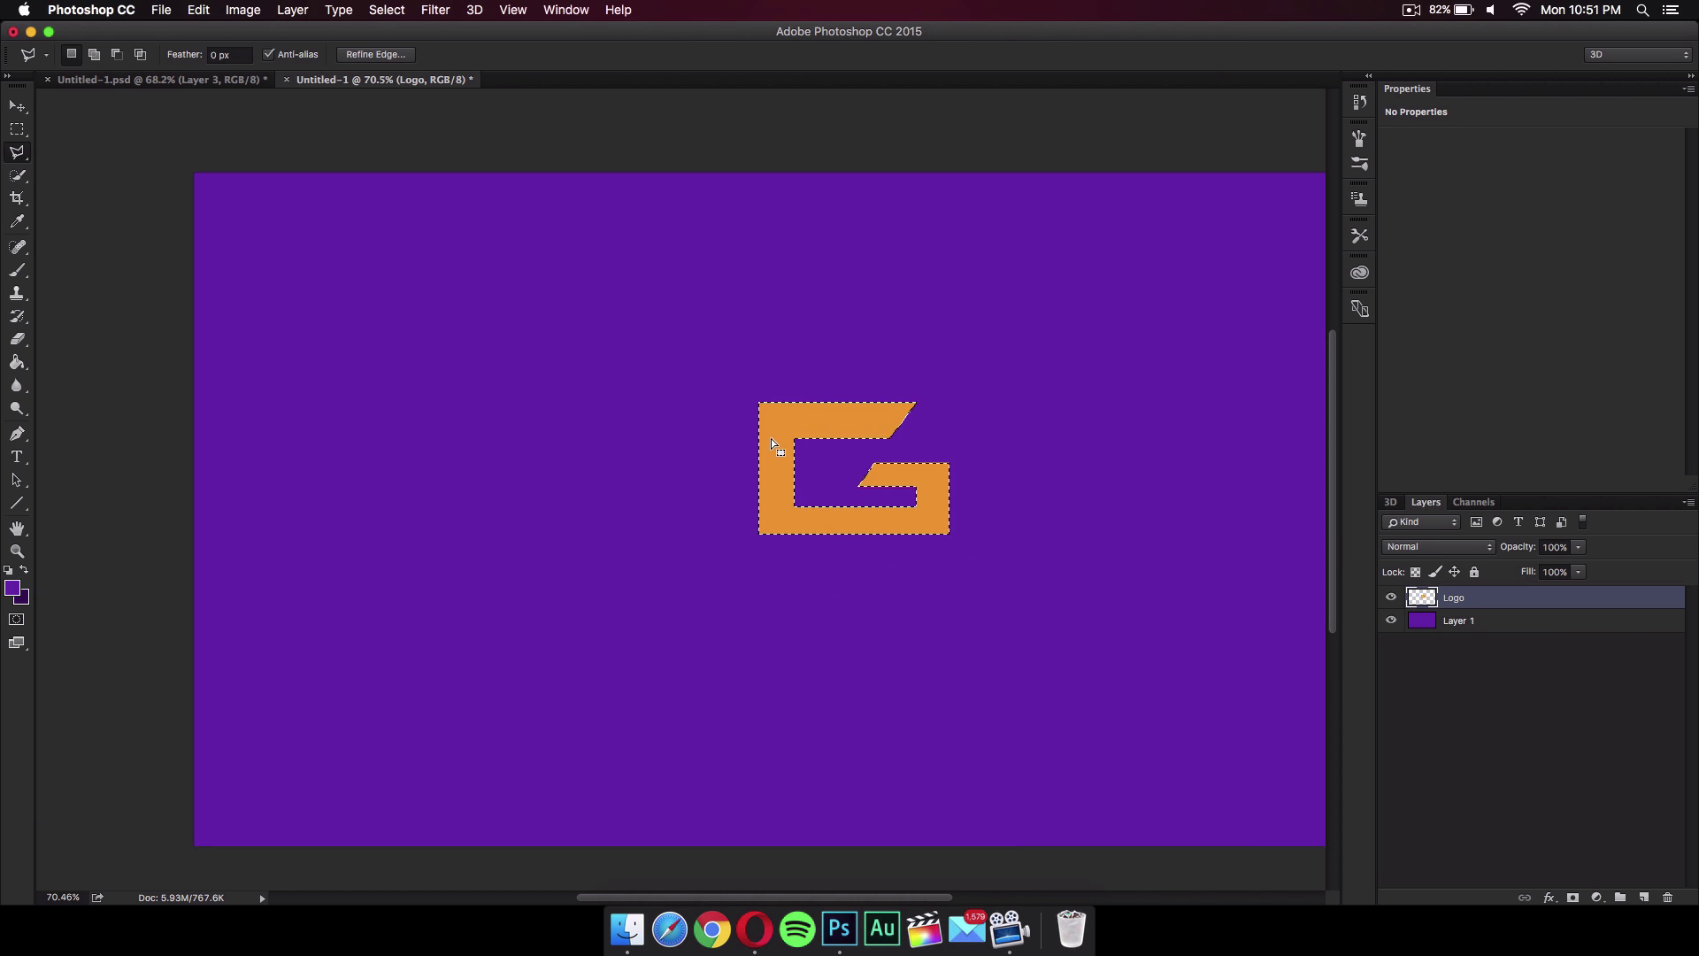
# - Outline a slanted A-shaped Polygonal Lasso selection from the G's upper-left corner, with its top and crossbar overlapping the G's vertical stem
pyautogui.click(759, 402)
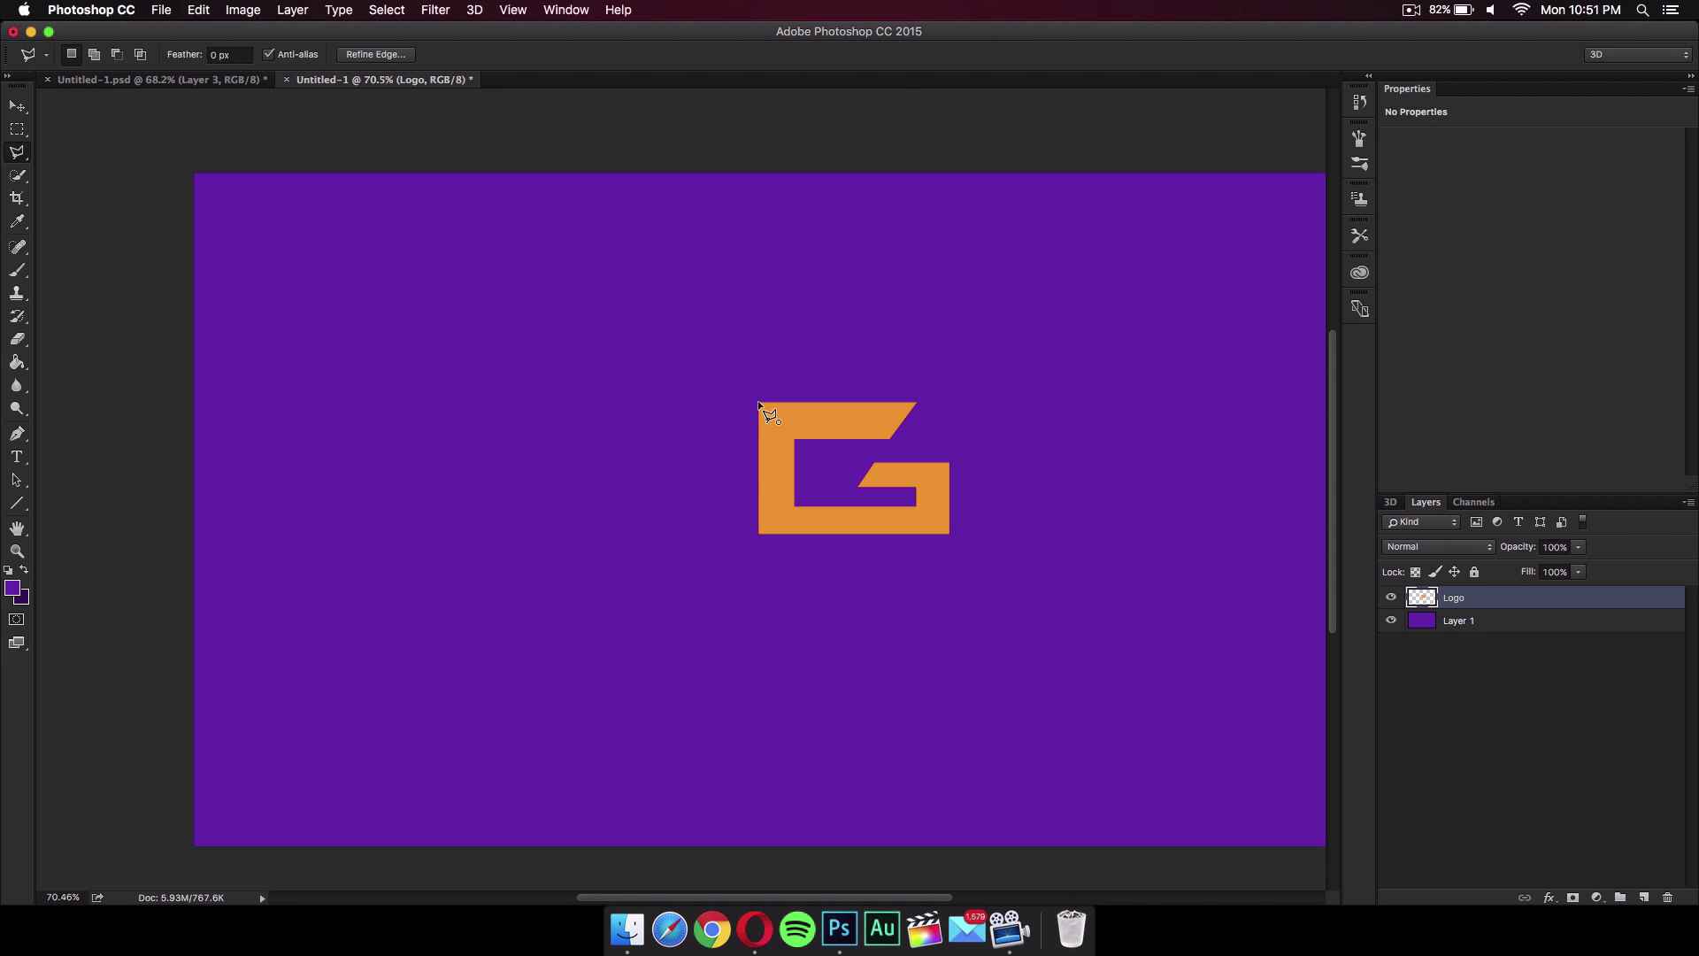
pyautogui.click(690, 402)
pyautogui.scroll(5, 621, 557)
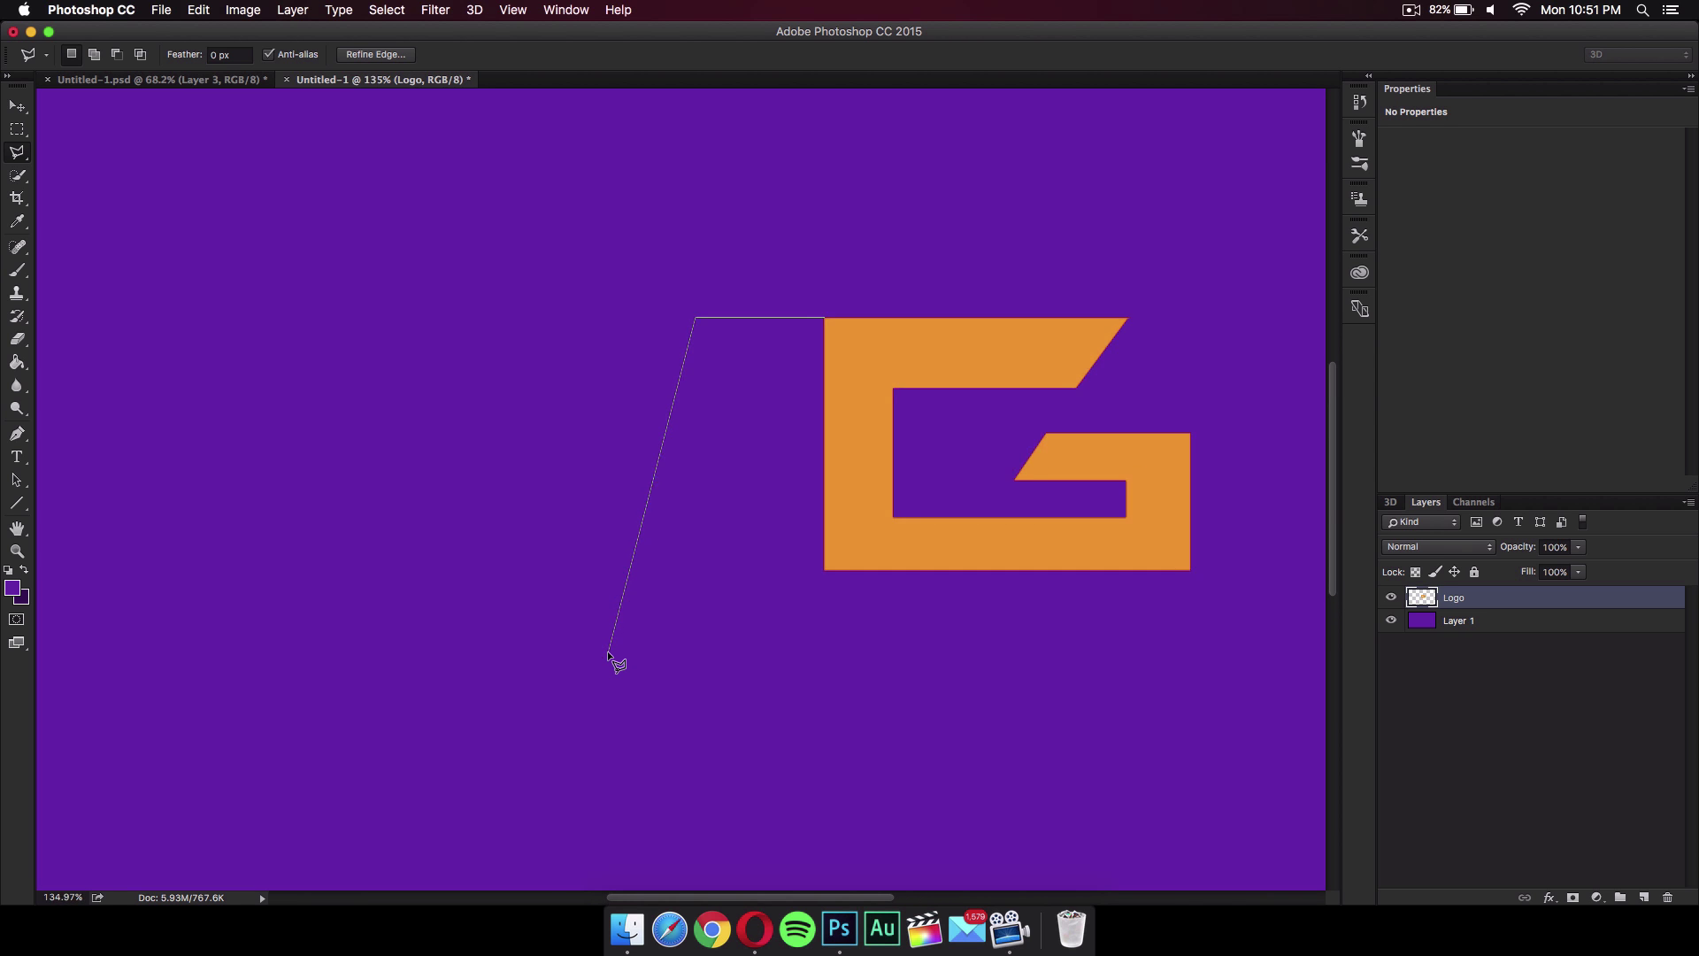
pyautogui.scroll(1, 607, 651)
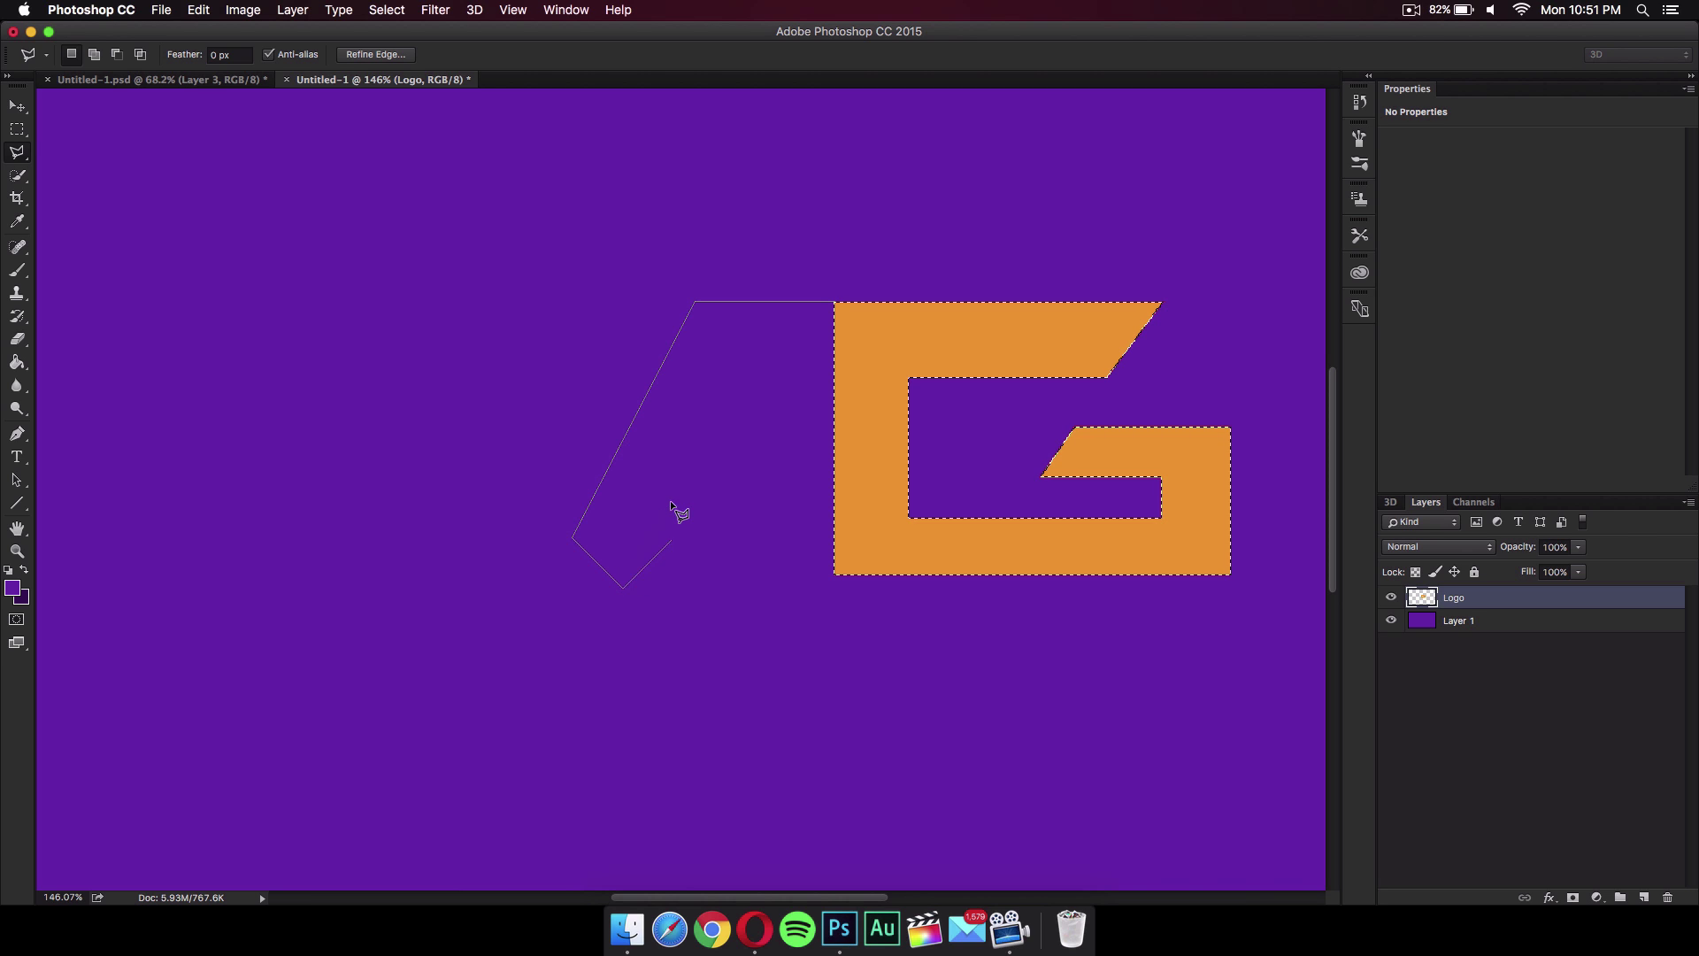
pyautogui.press('BackSpace')
pyautogui.press('BackSpace')
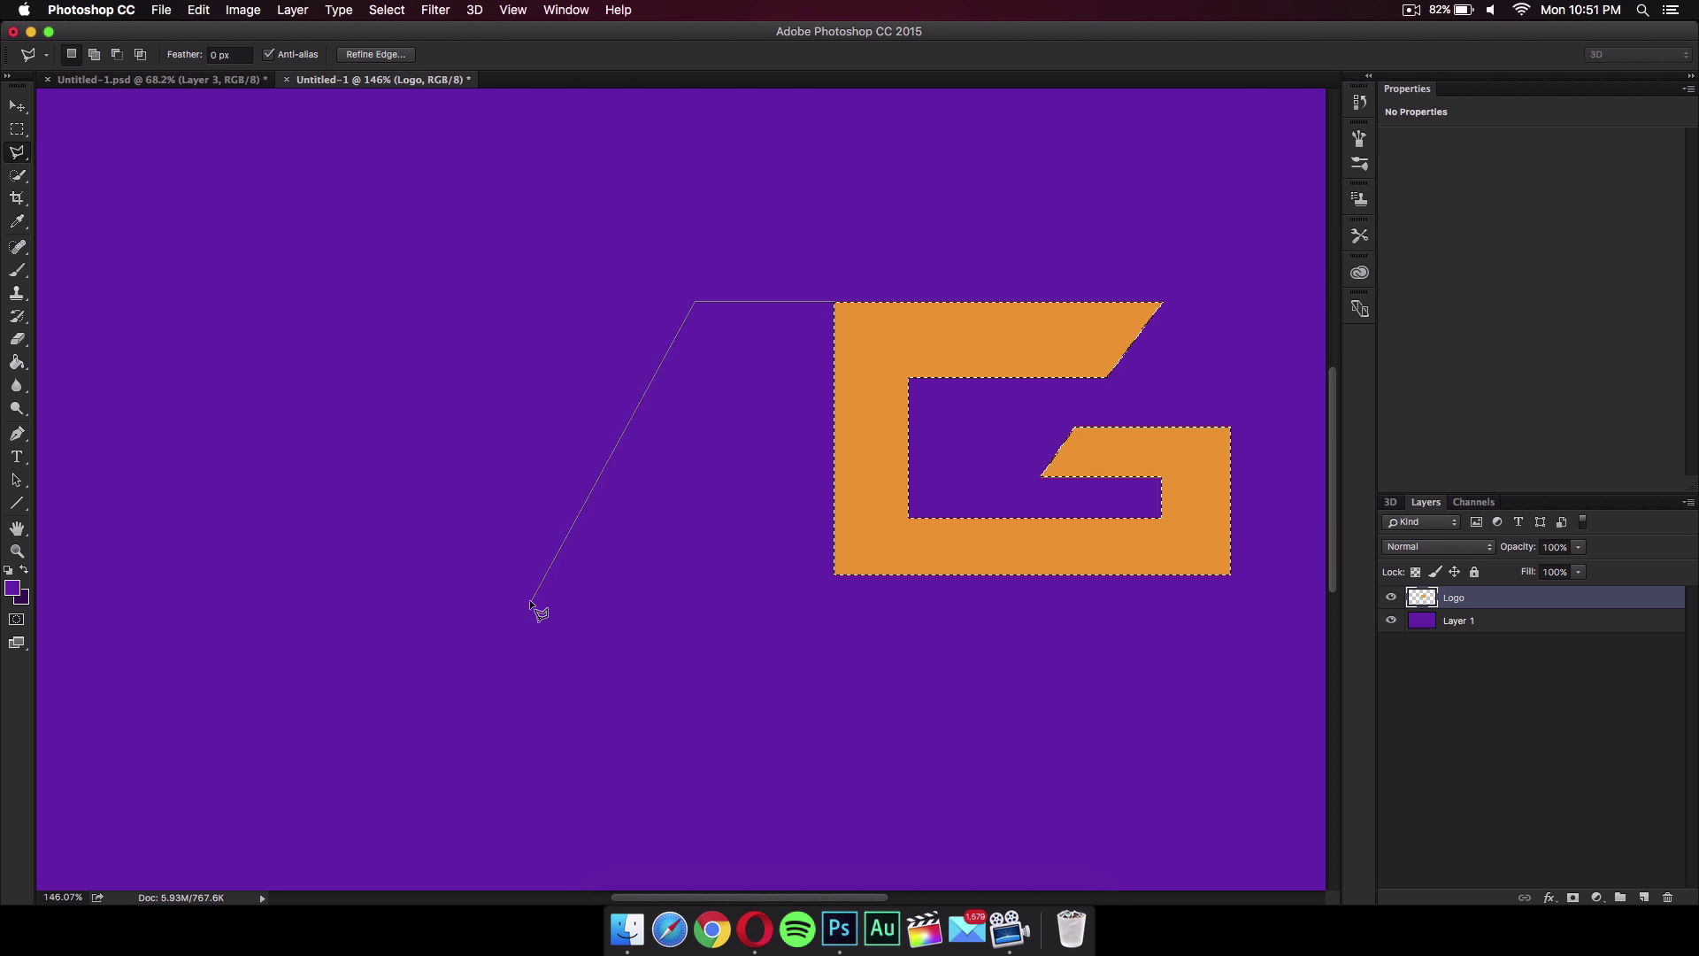
pyautogui.click(540, 588)
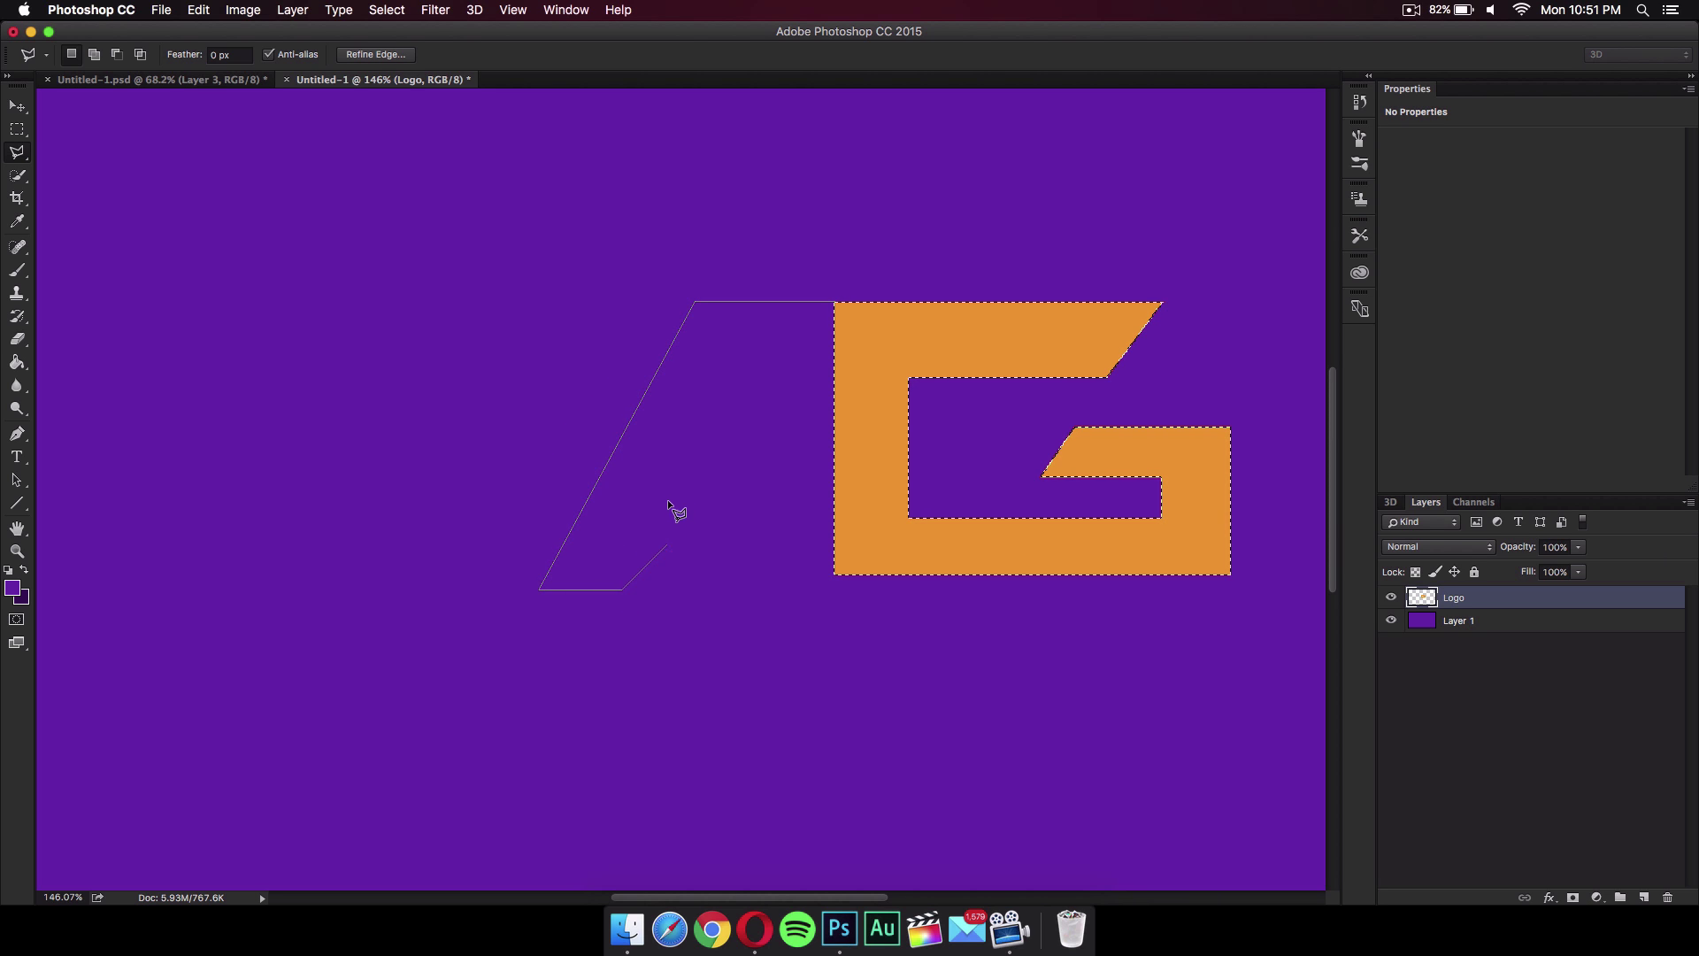
pyautogui.click(680, 476)
pyautogui.click(854, 429)
pyautogui.click(695, 428)
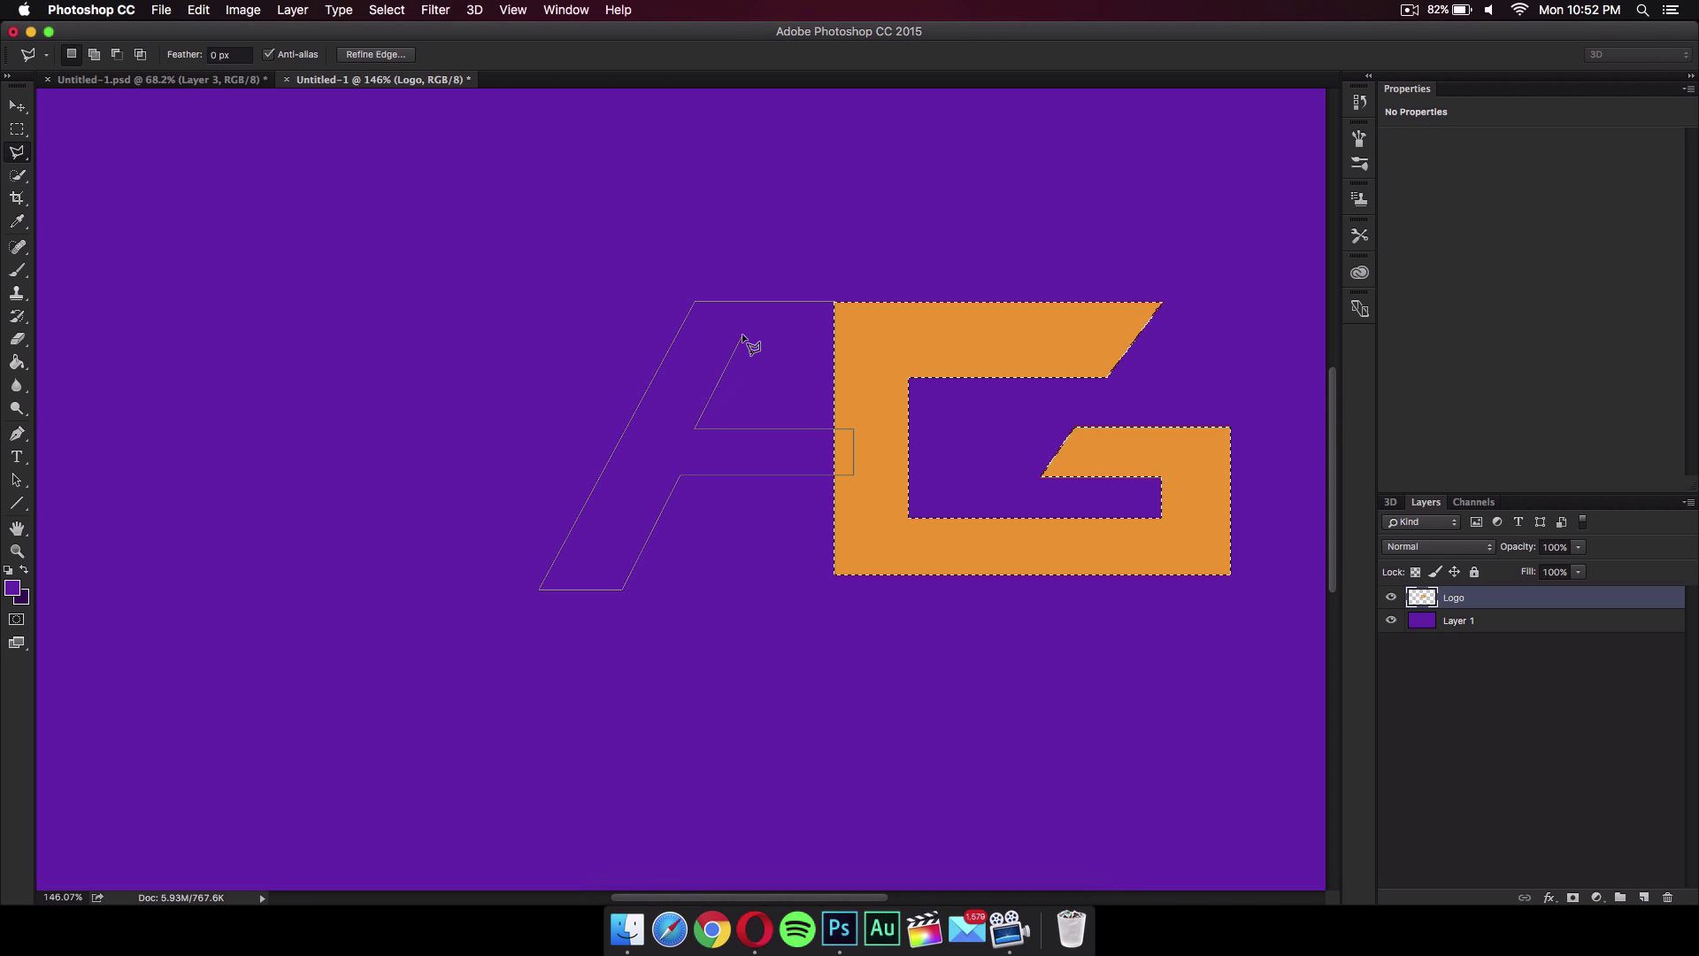
pyautogui.click(857, 302)
pyautogui.click(837, 304)
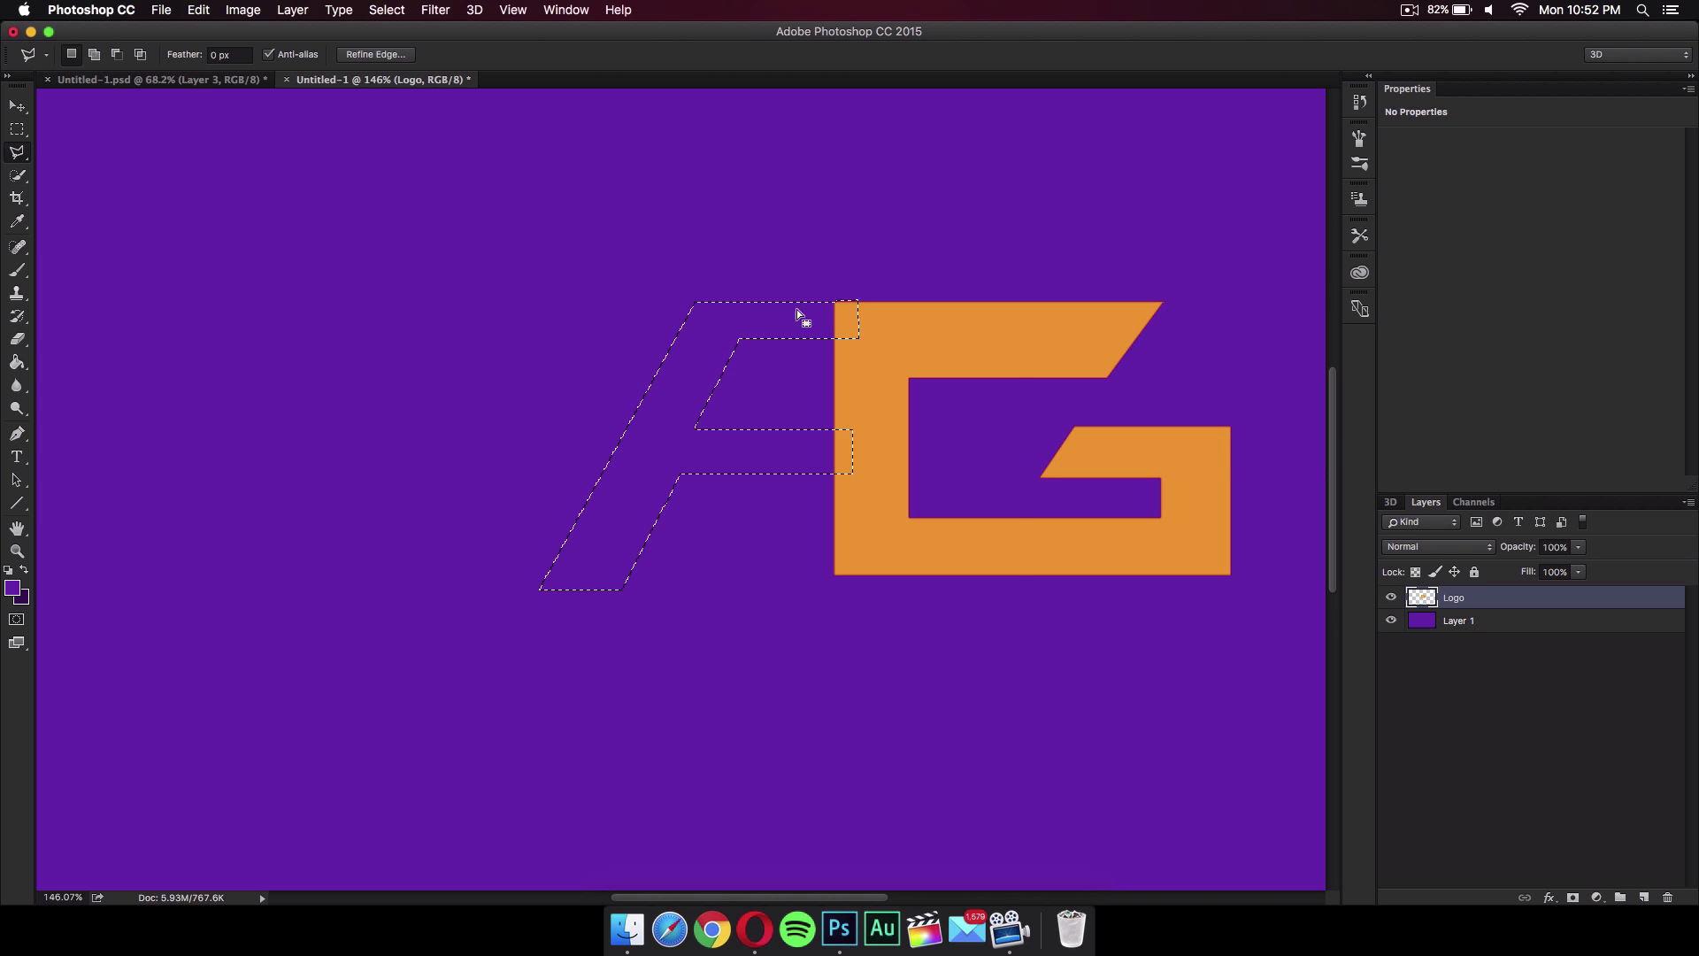
# - Fill the A-shaped selection on the Logo layer with the G's orange in Normal mode at 100% opacity, and deselect
pyautogui.rightClick(762, 326)
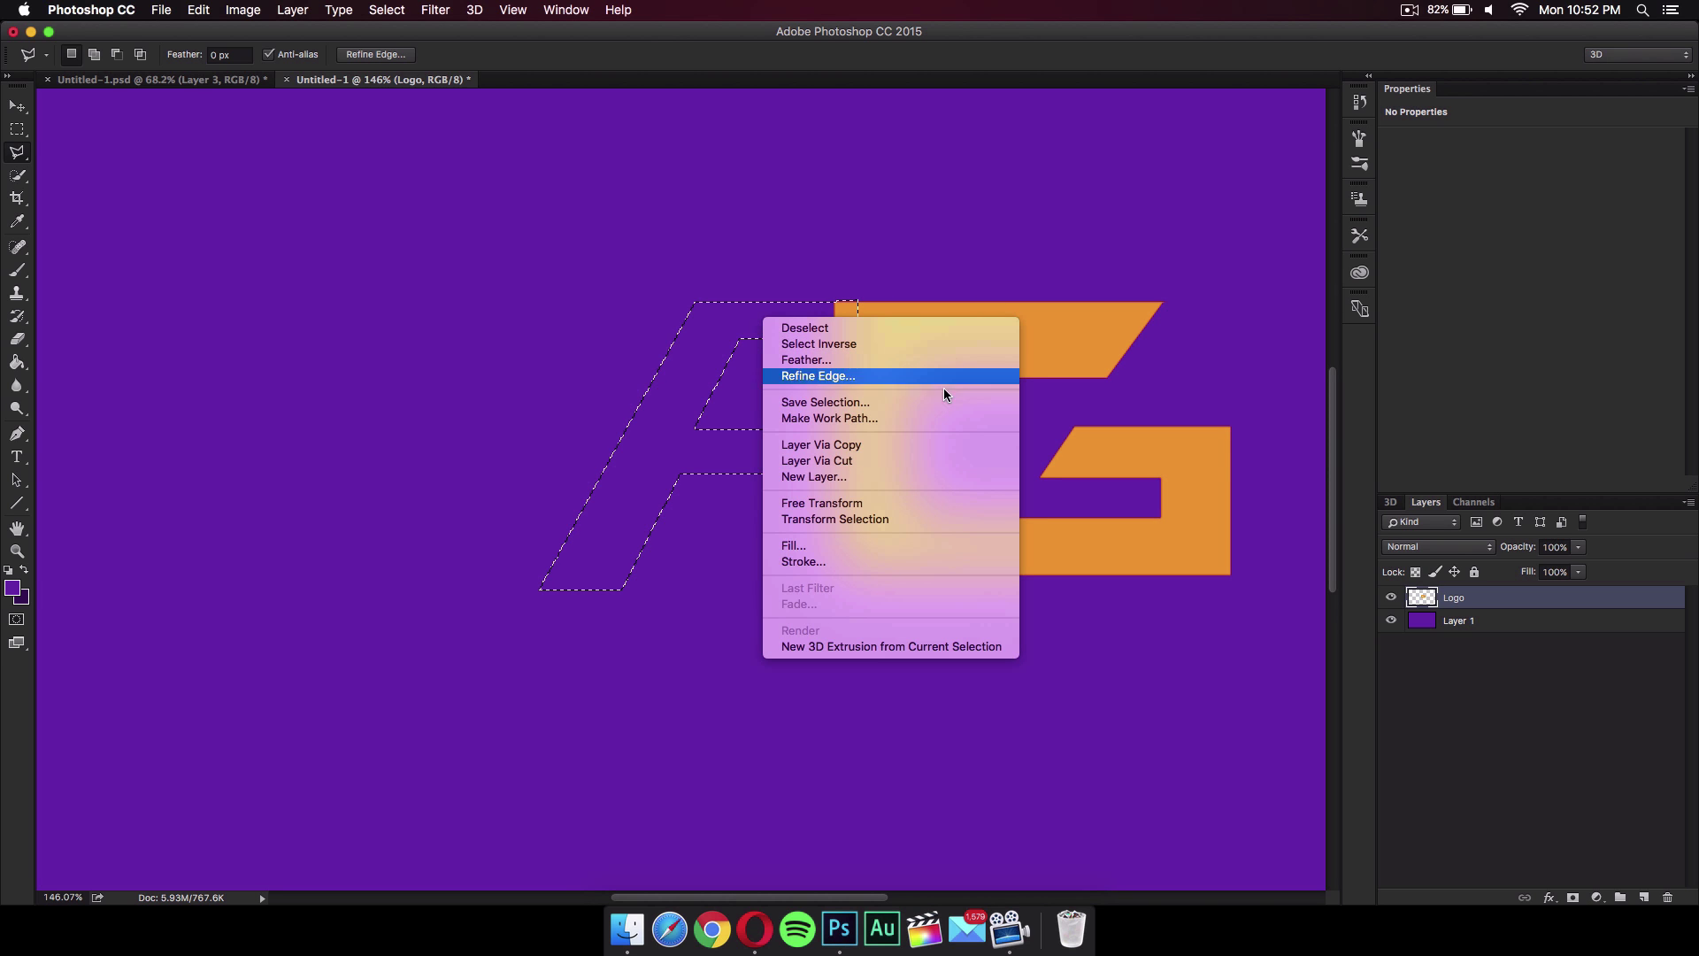
pyautogui.click(874, 546)
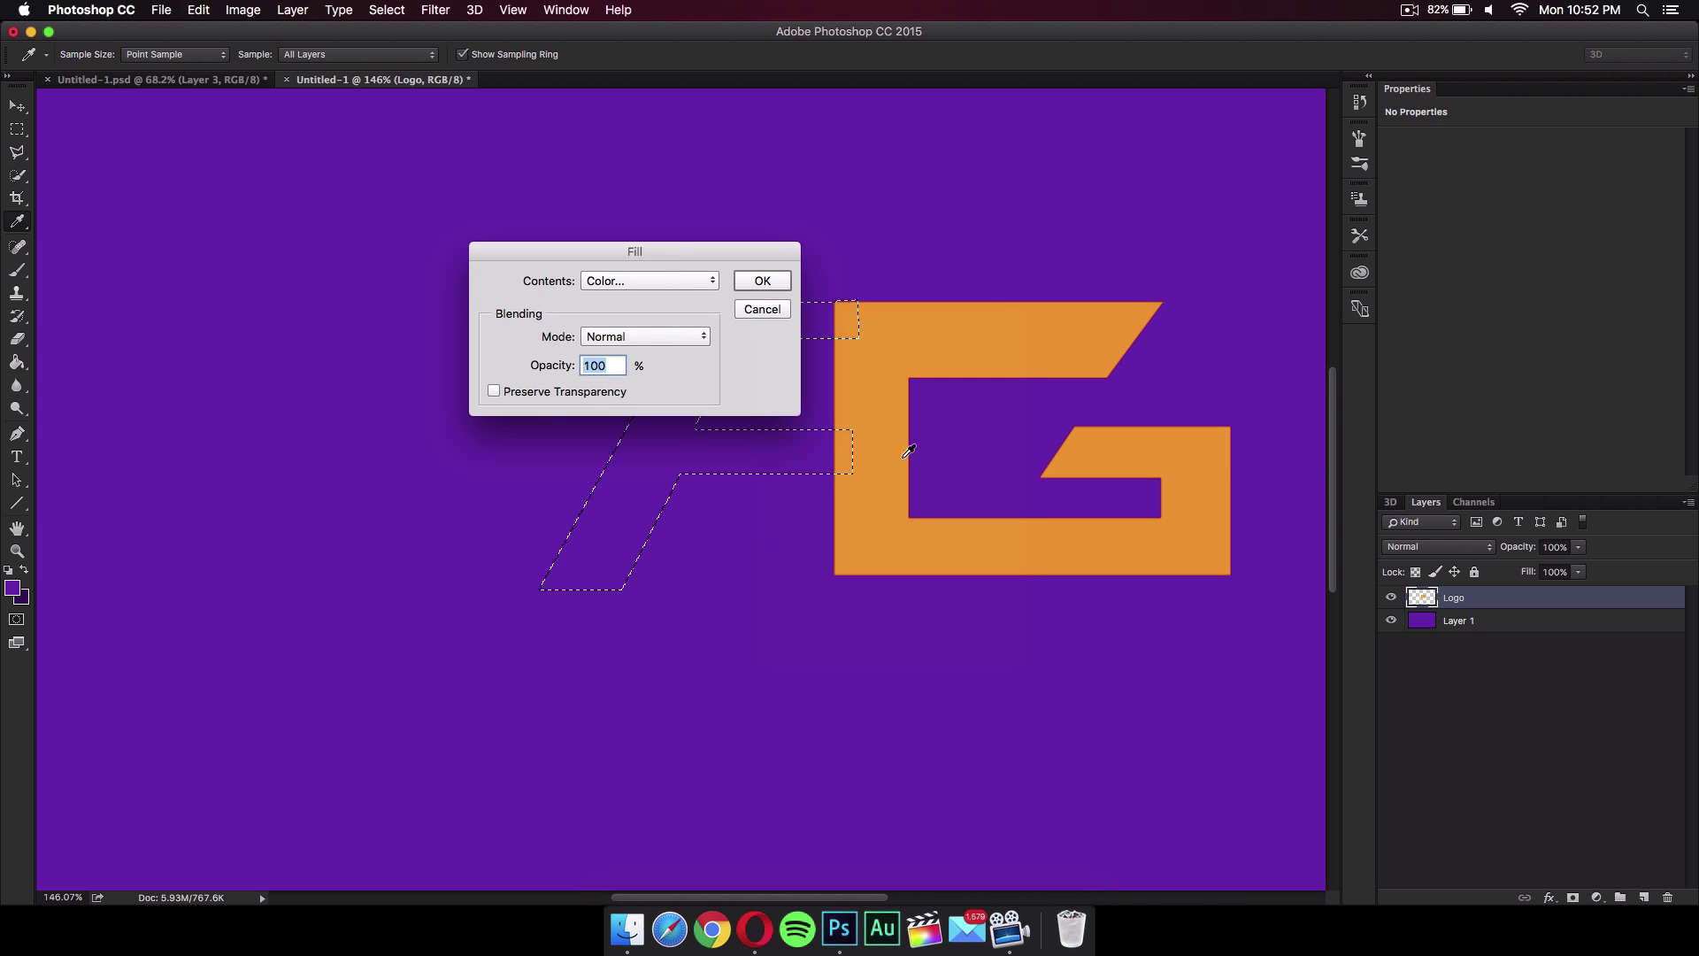
pyautogui.click(764, 281)
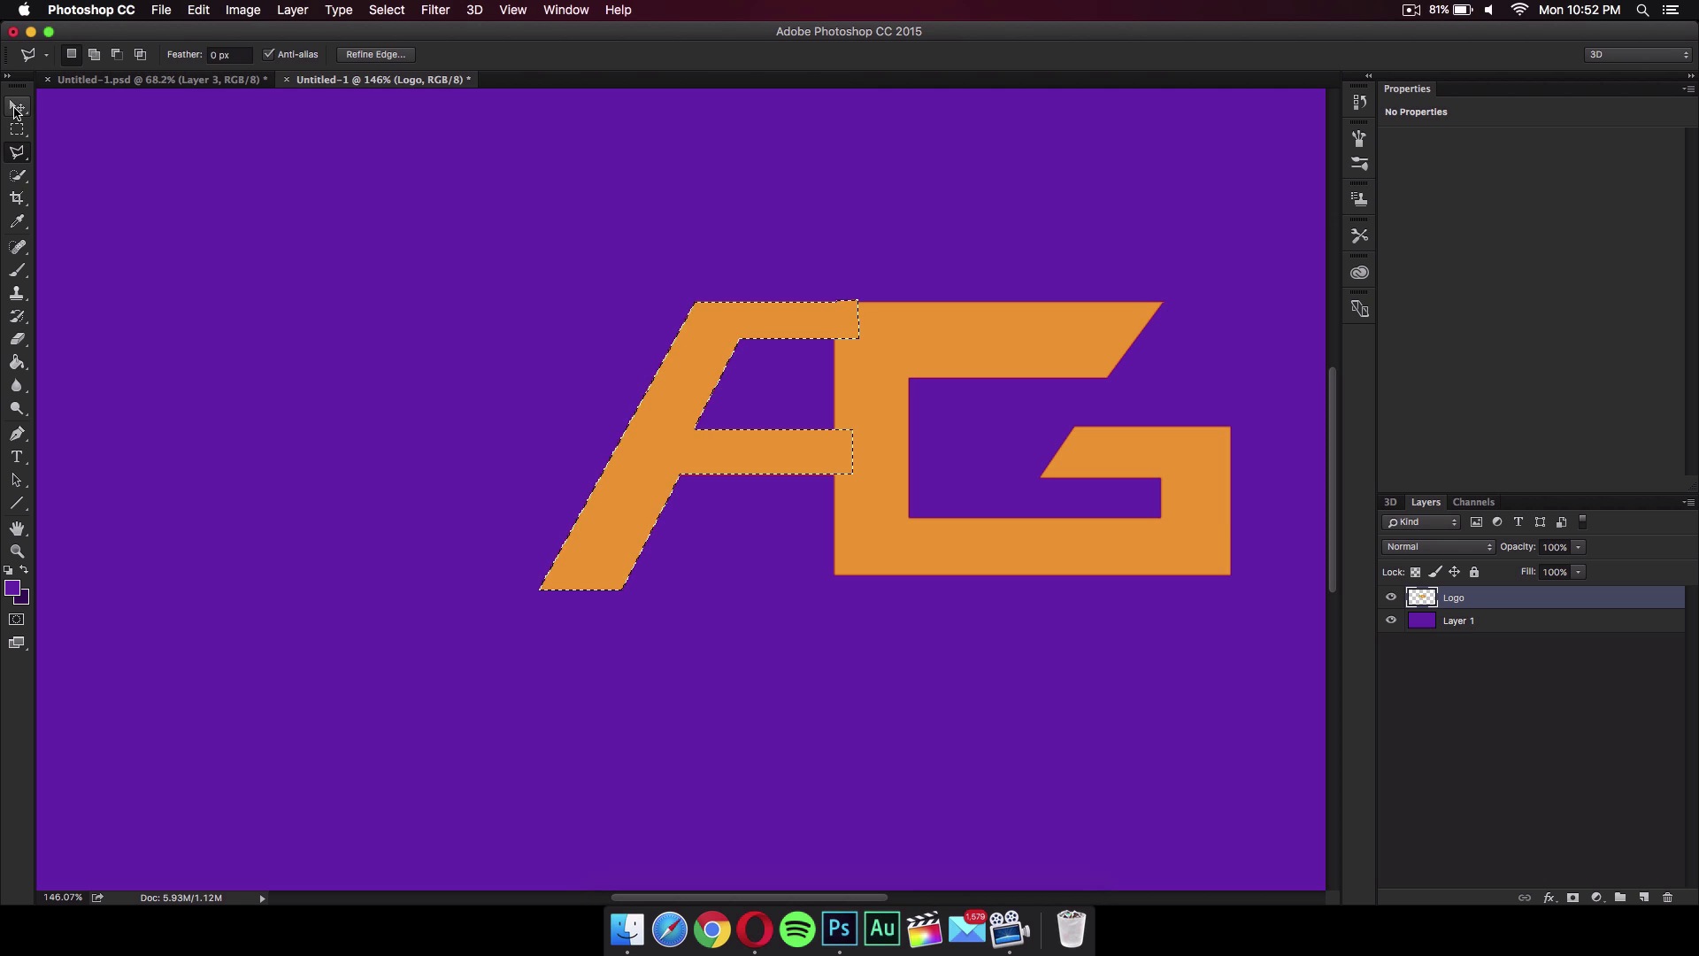
pyautogui.press('v')
pyautogui.click(19, 131)
pyautogui.click(447, 312)
pyautogui.click(17, 107)
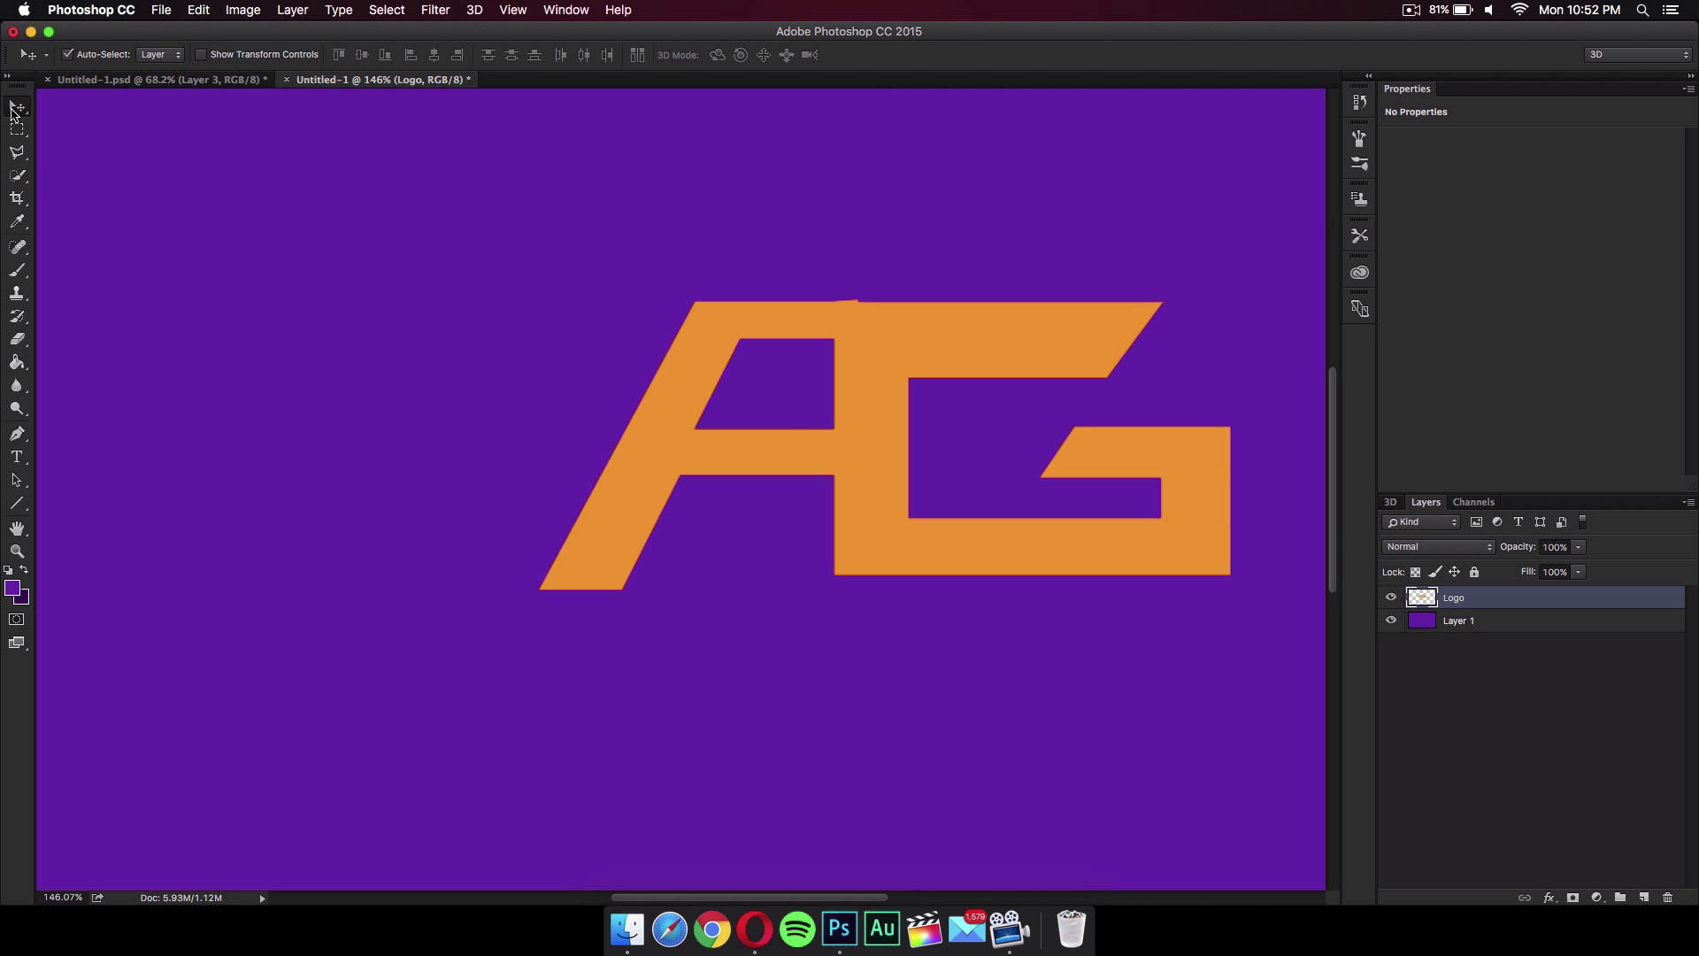
# - Delete the small sliver protruding above the logo's top edge where the A meets the G, using a rectangular selection, and deselect
pyautogui.press('super+plus')
pyautogui.press('super+plus')
pyautogui.scroll(3, 788, 426)
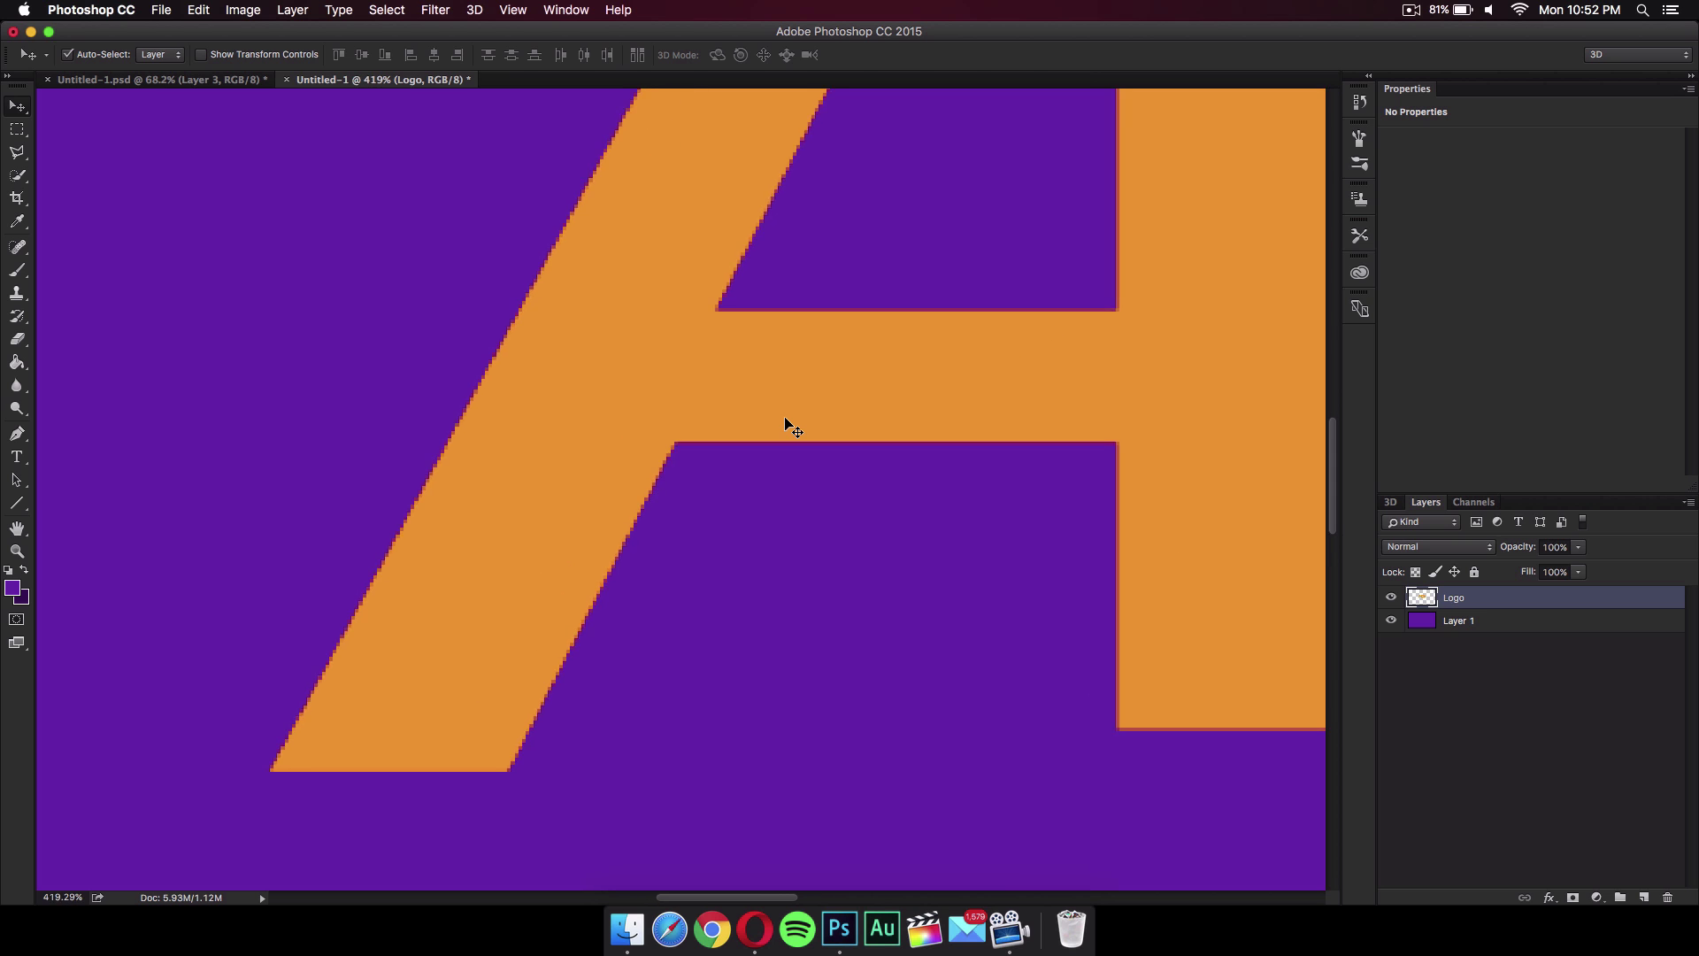
pyautogui.scroll(3, 788, 425)
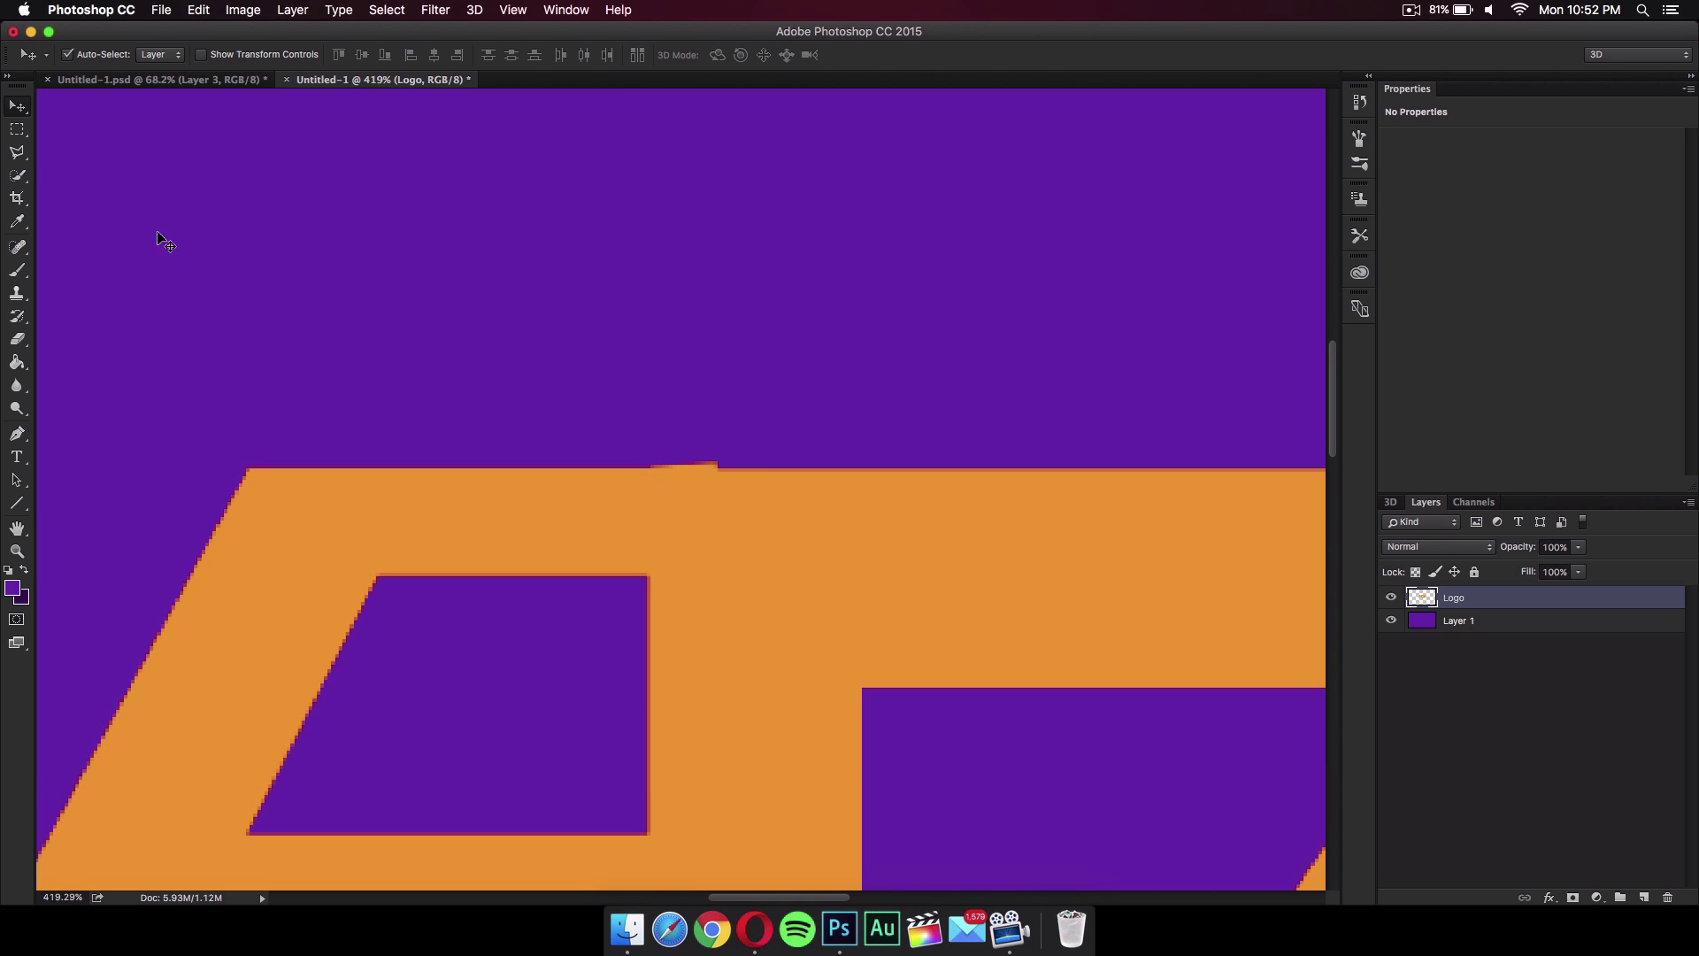
pyautogui.click(17, 129)
pyautogui.moveTo(580, 398); pyautogui.dragTo(773, 467)
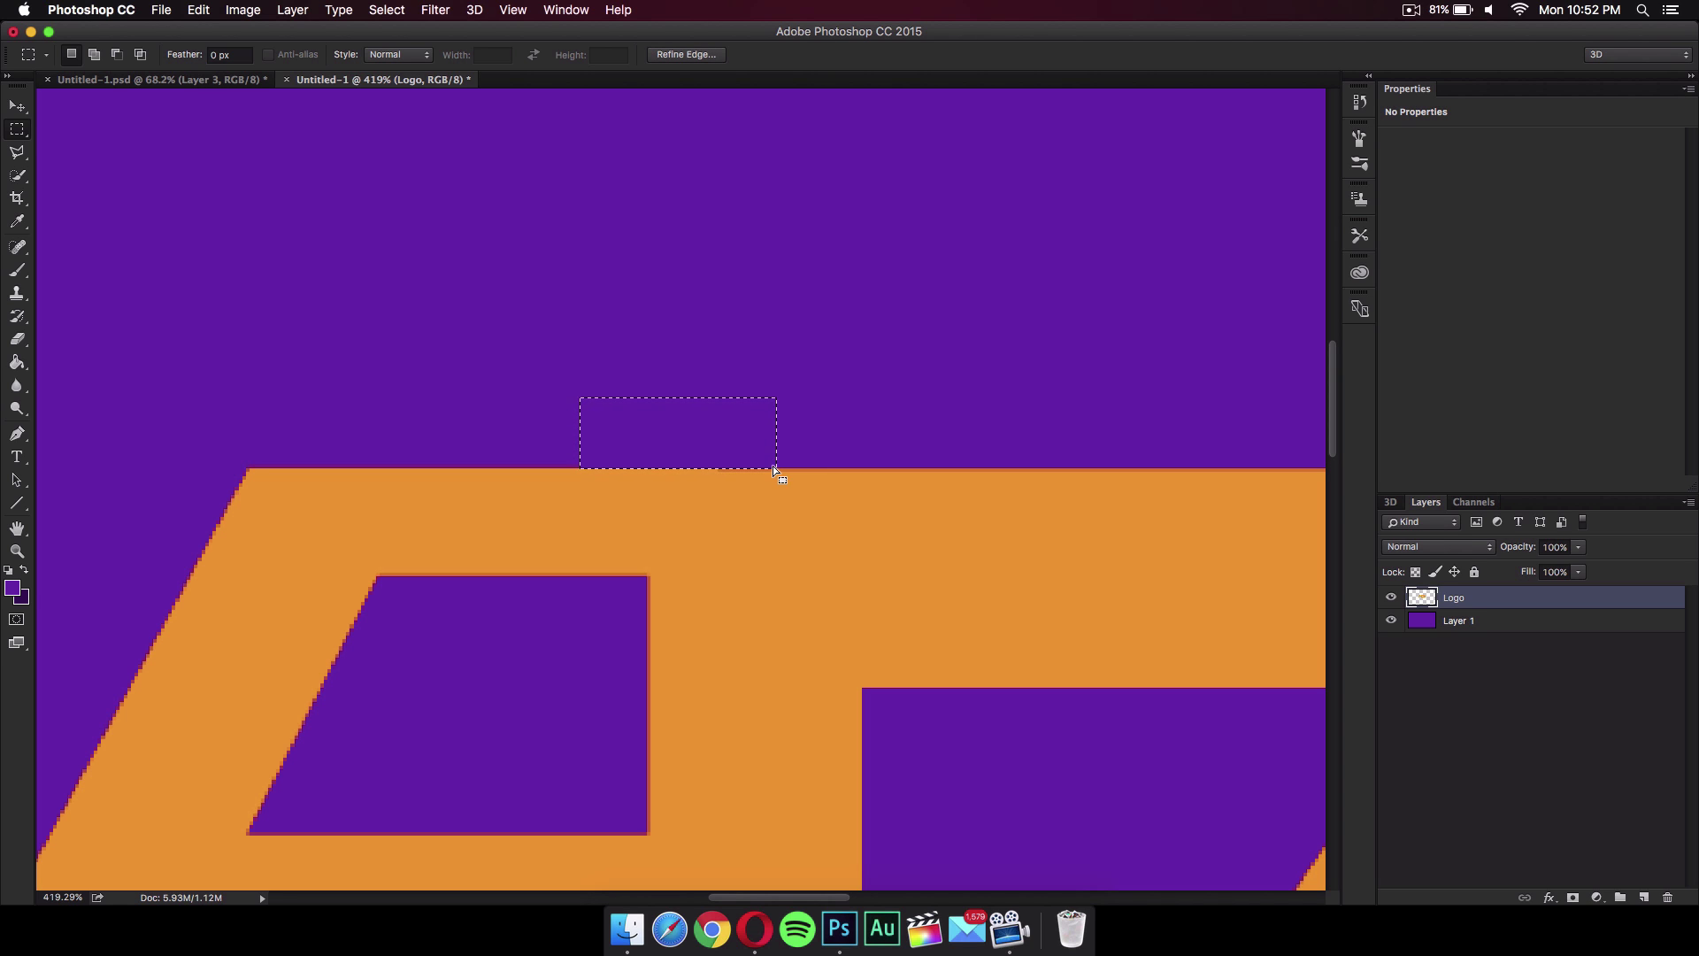
pyautogui.click(892, 357)
pyautogui.scroll(-1, 894, 358)
pyautogui.scroll(-6, 894, 359)
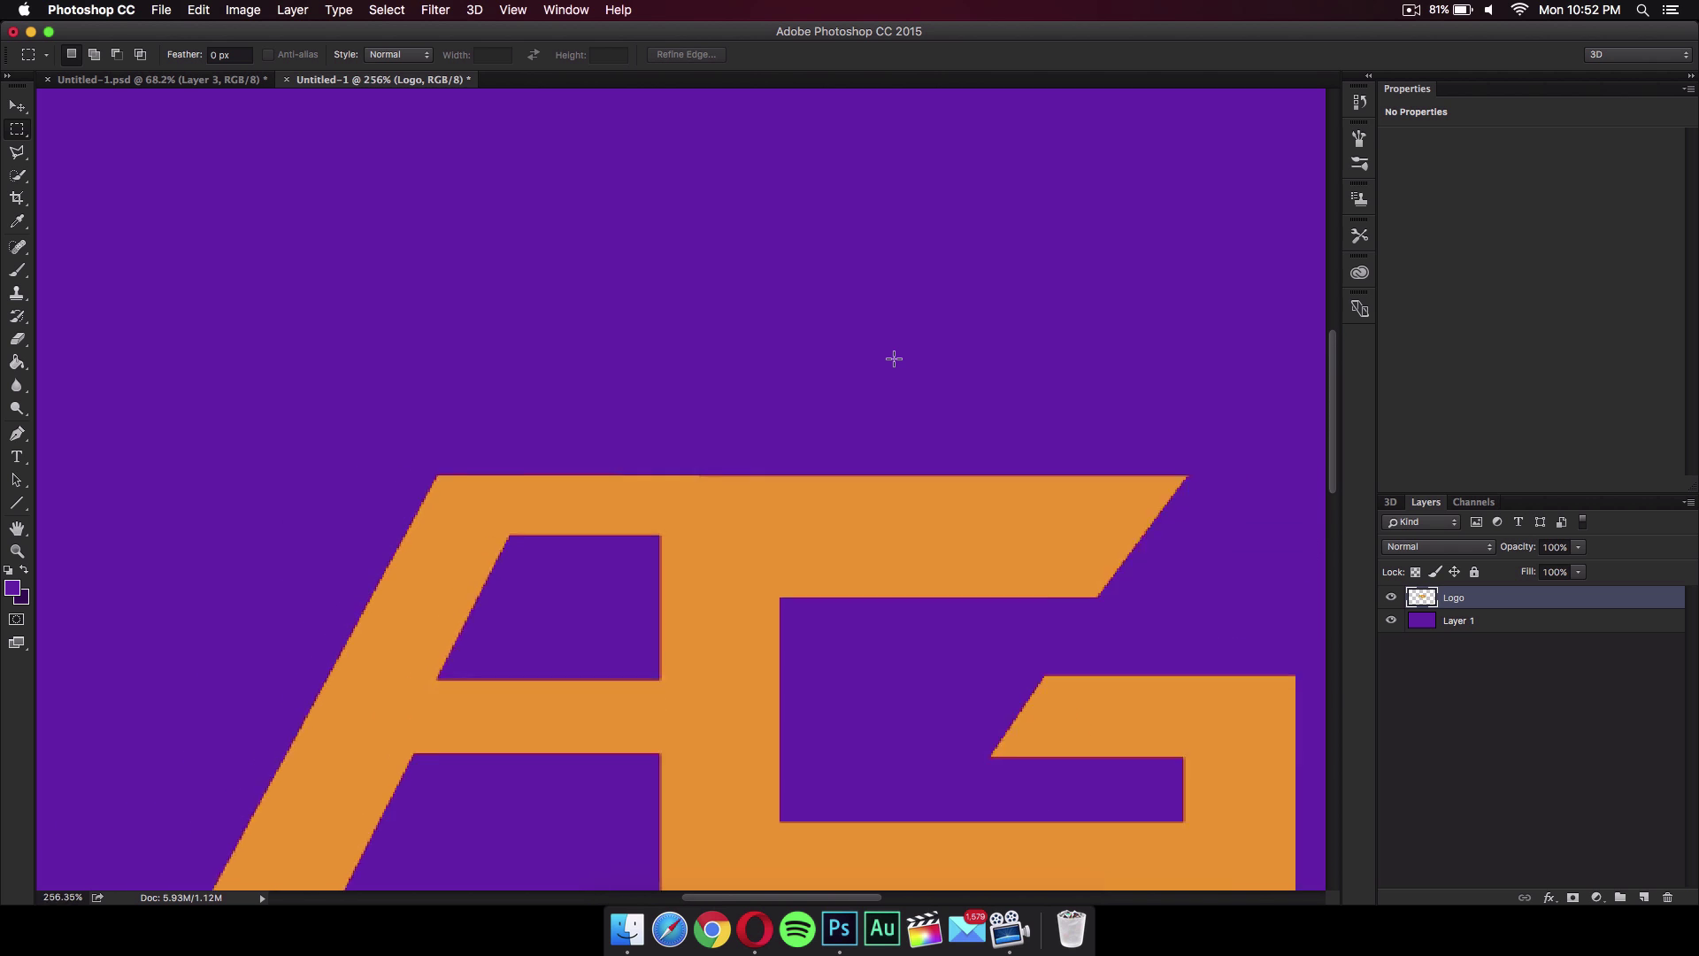
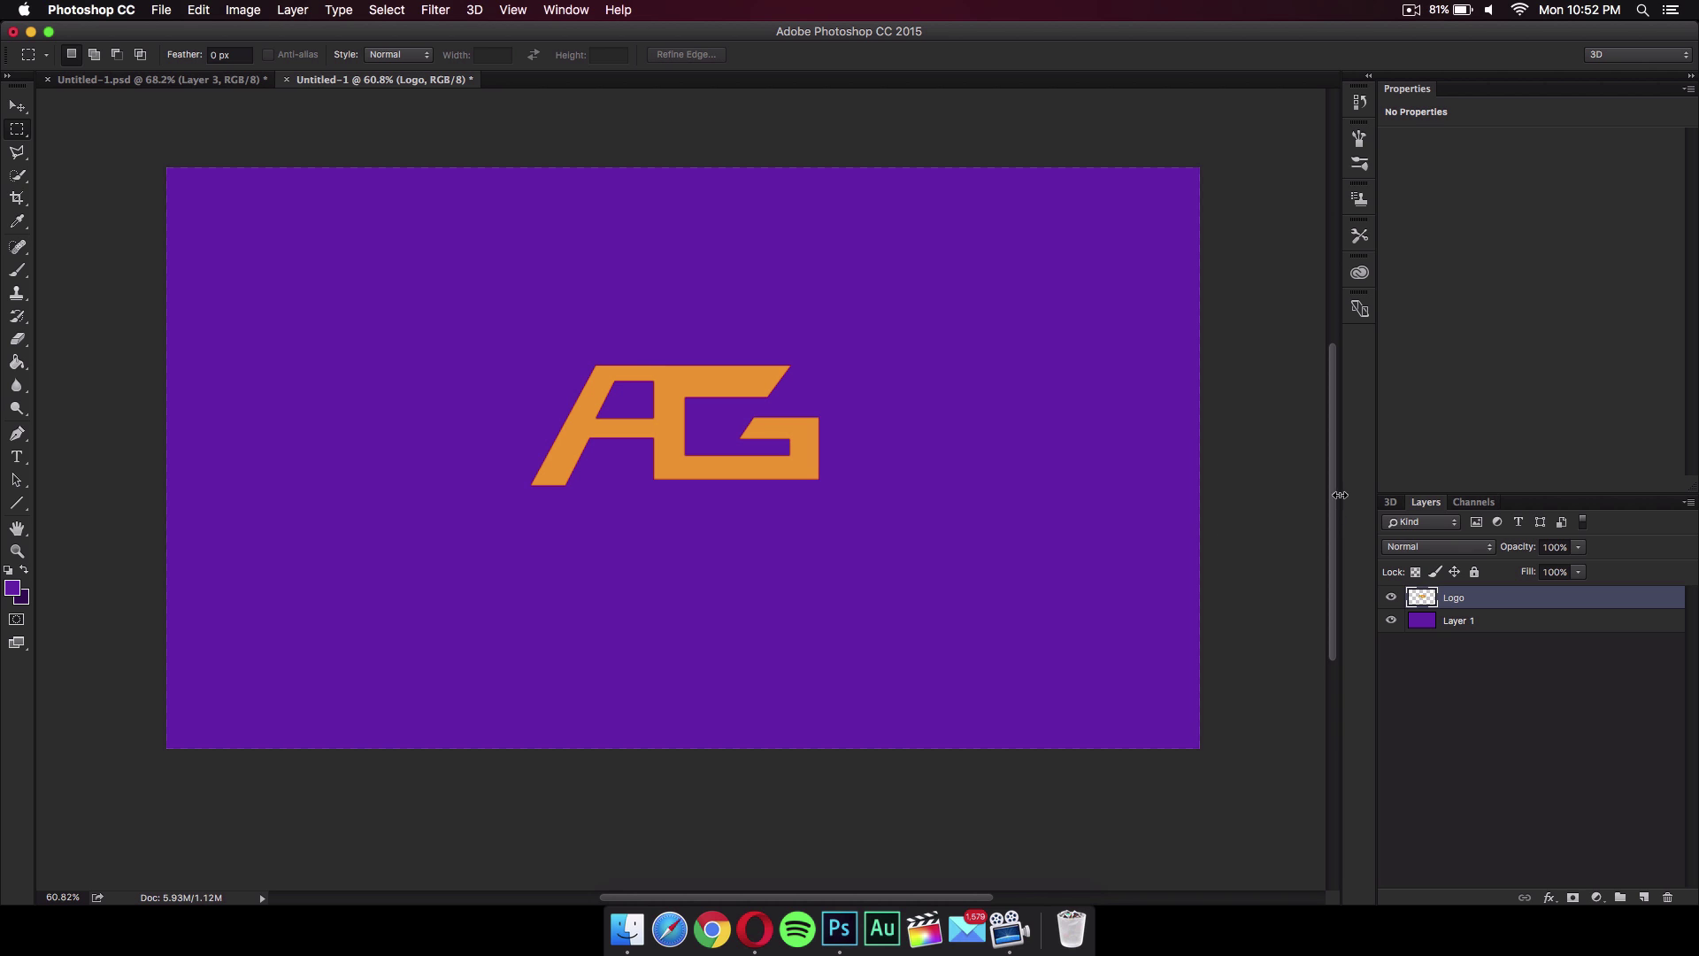
# - Add a linear, reversed Gradient Overlay to the Logo layer at 100% opacity, with a 90° angle and 95% scale
pyautogui.rightClick(1462, 602)
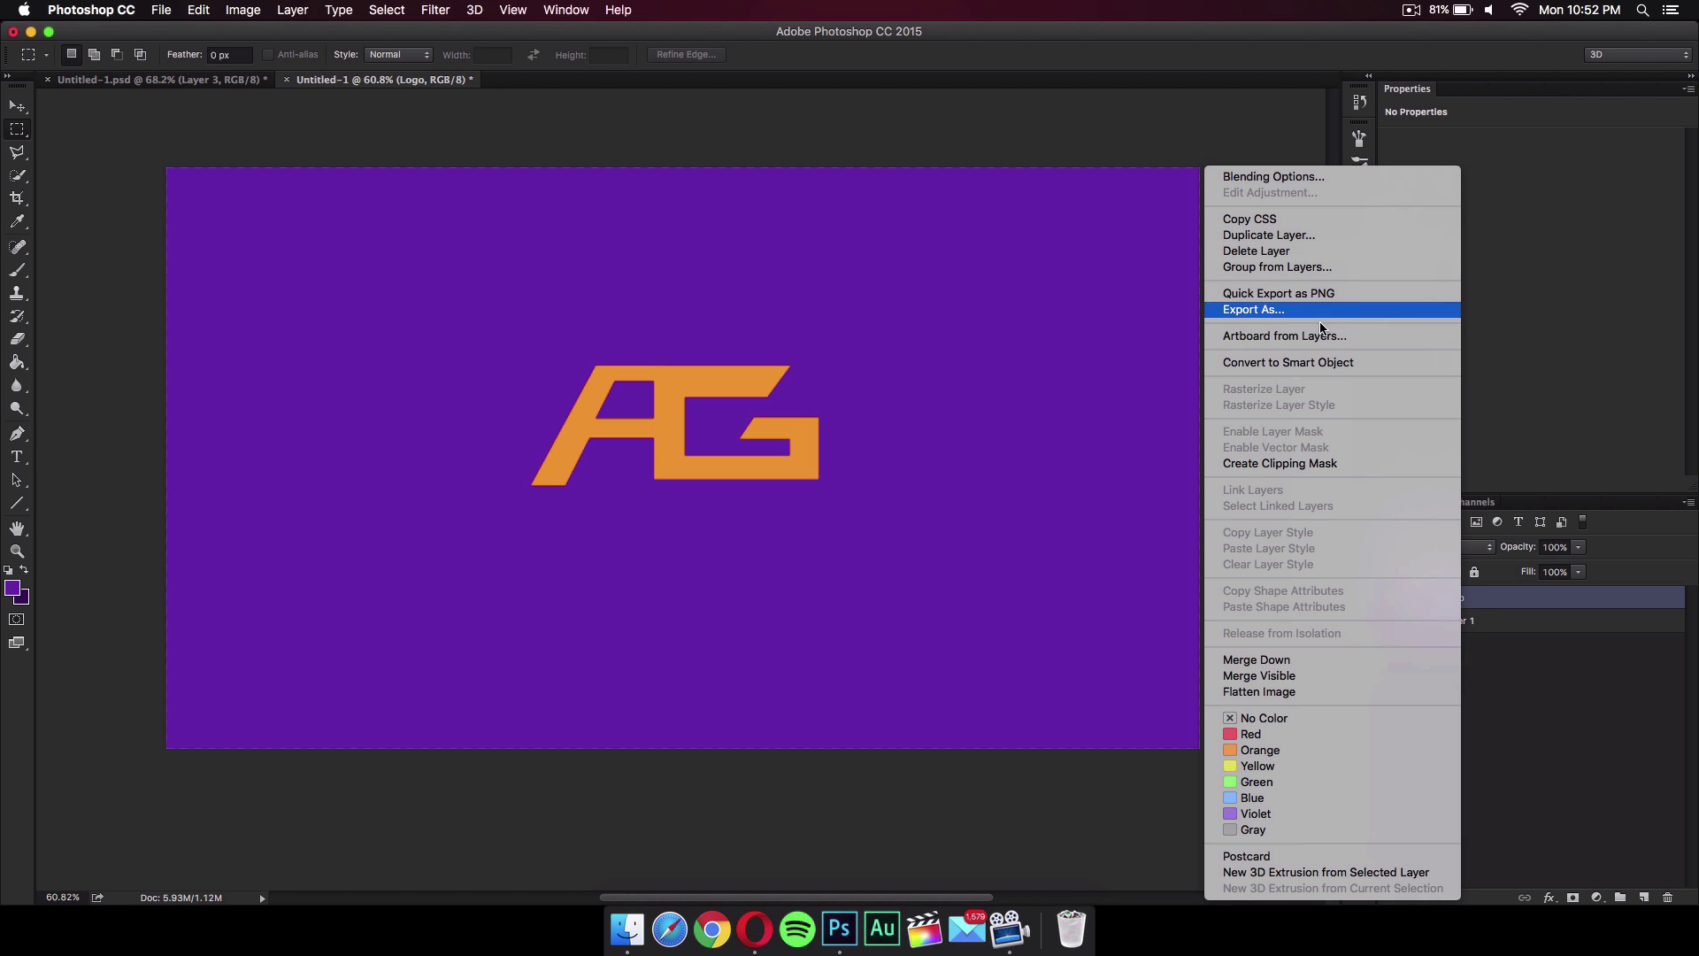
pyautogui.click(1287, 176)
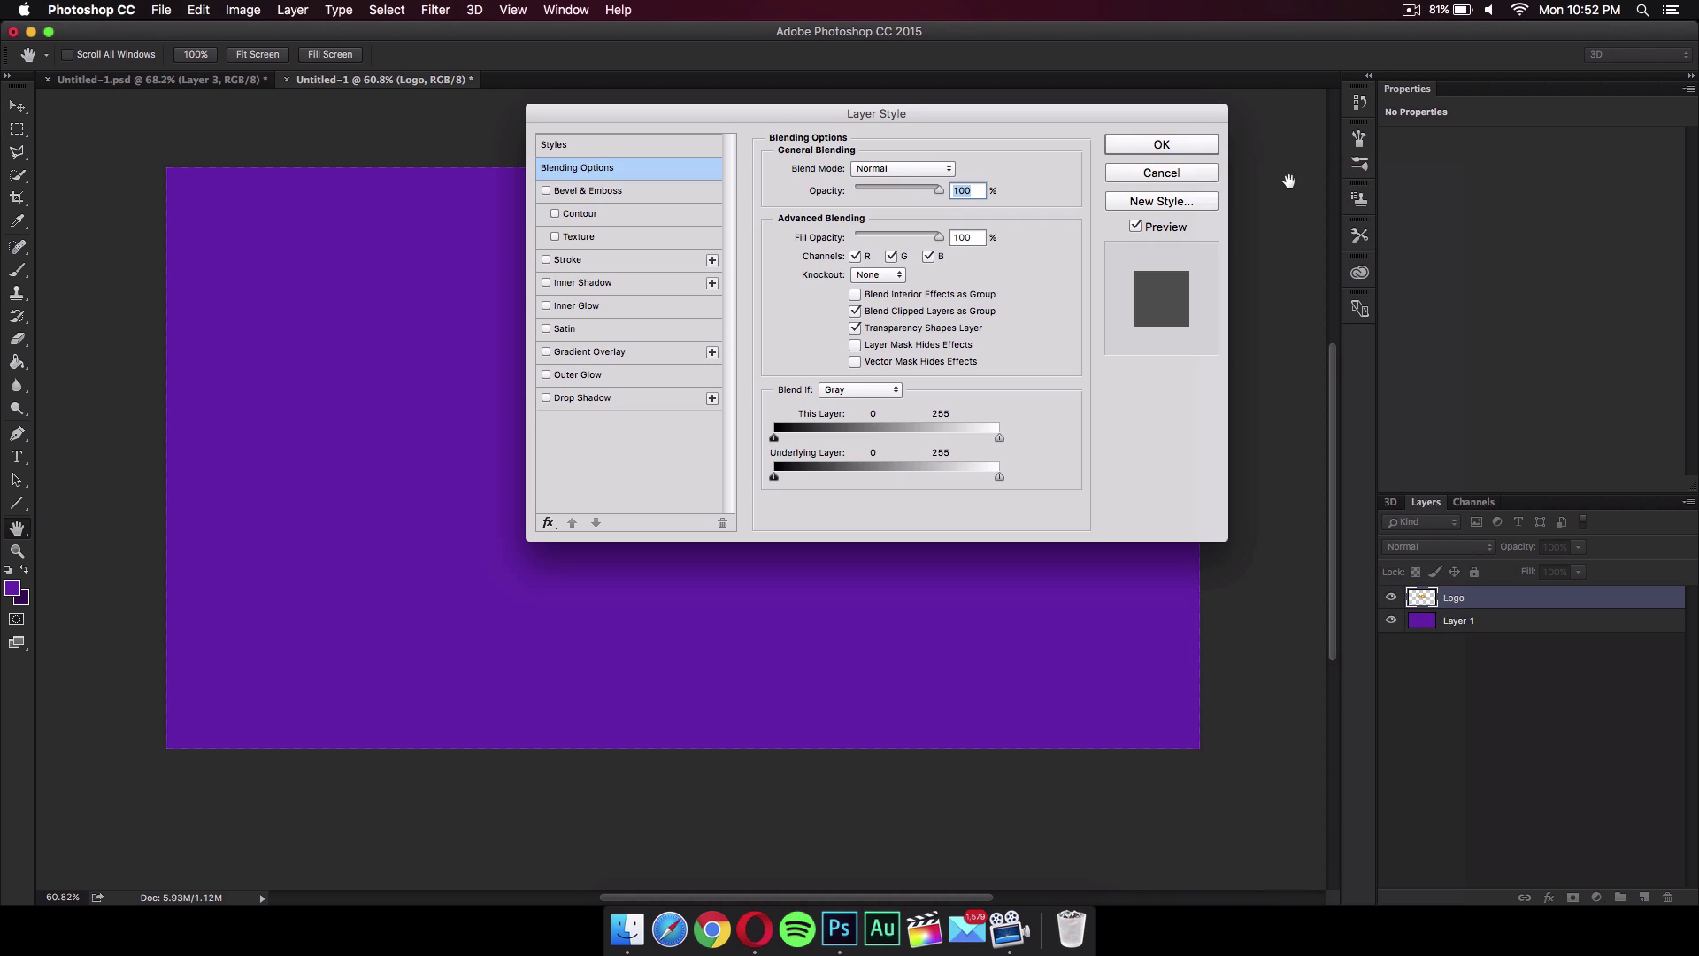
pyautogui.moveTo(767, 118); pyautogui.dragTo(1153, 125)
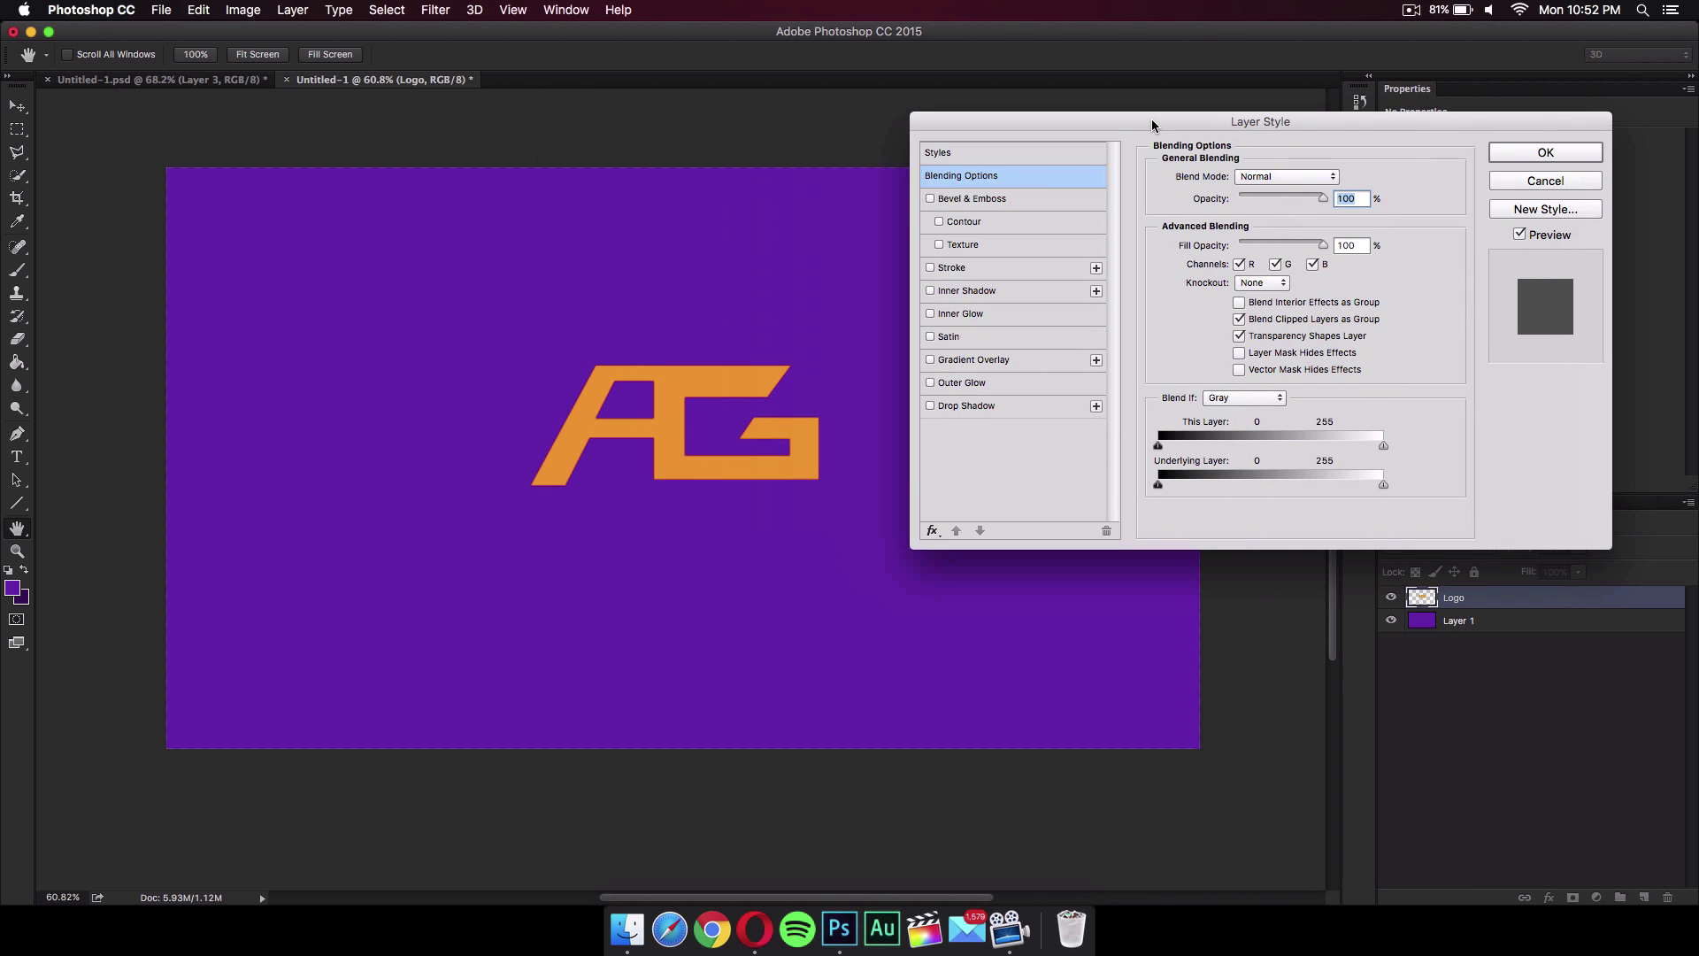
pyautogui.click(997, 359)
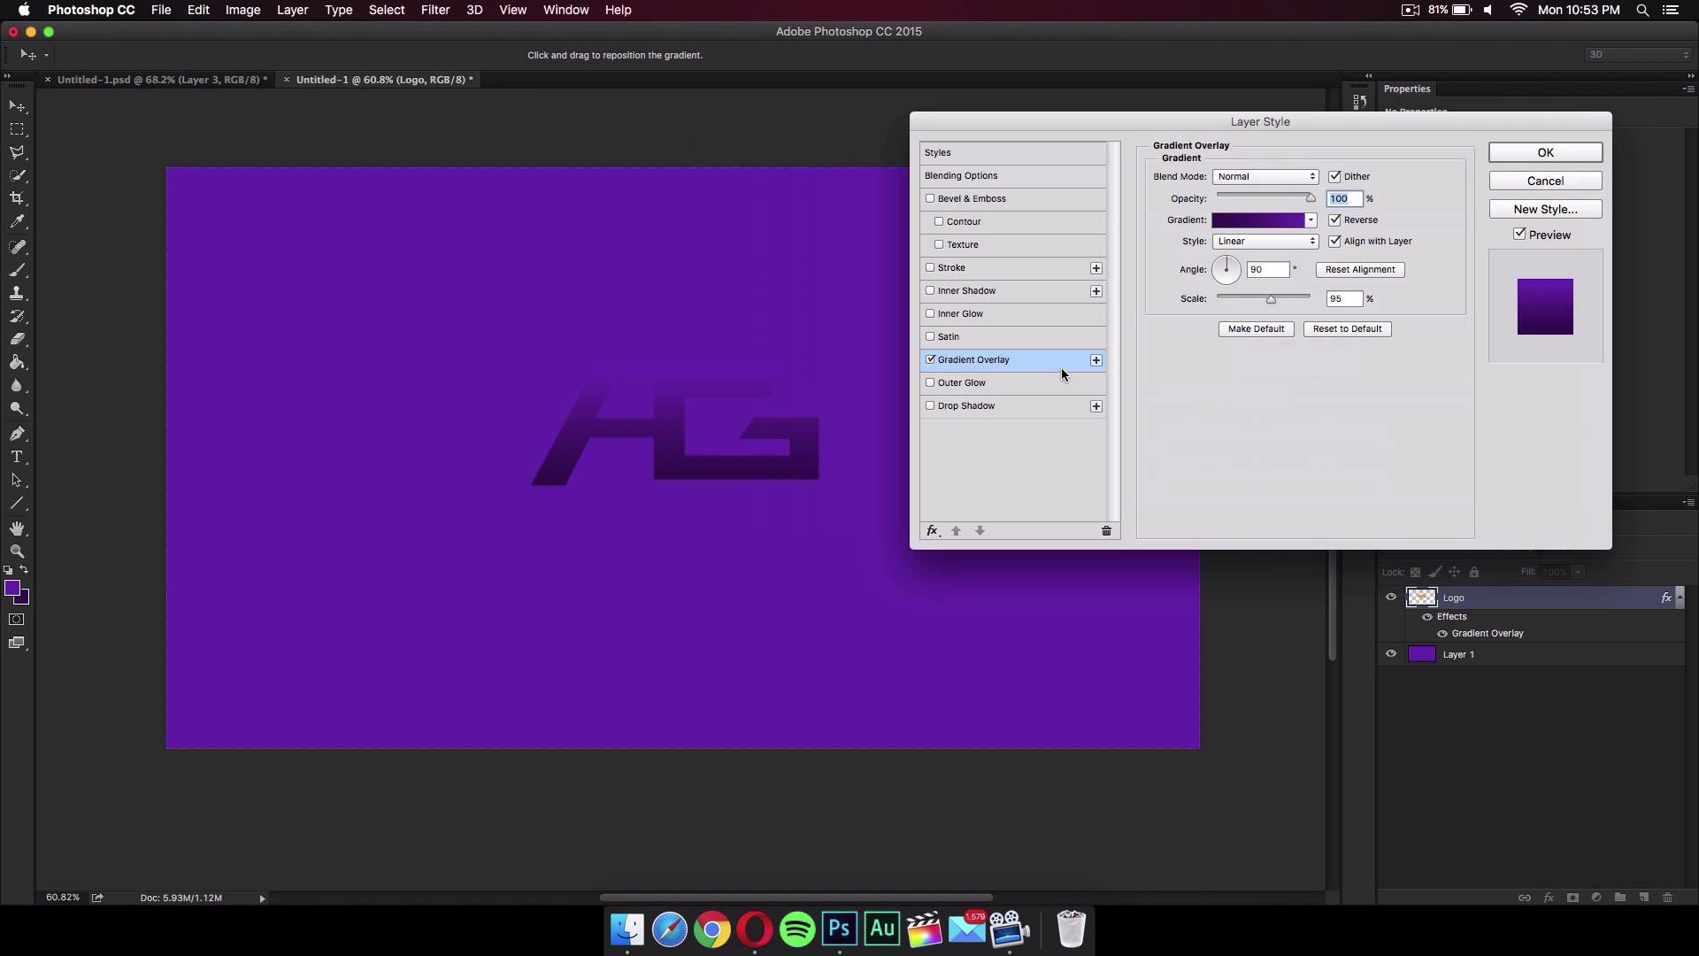
# - Change the overlay gradient's color stop at location 0% to purple a118ba, keeping the dark purple stop at the other end
pyautogui.click(1261, 225)
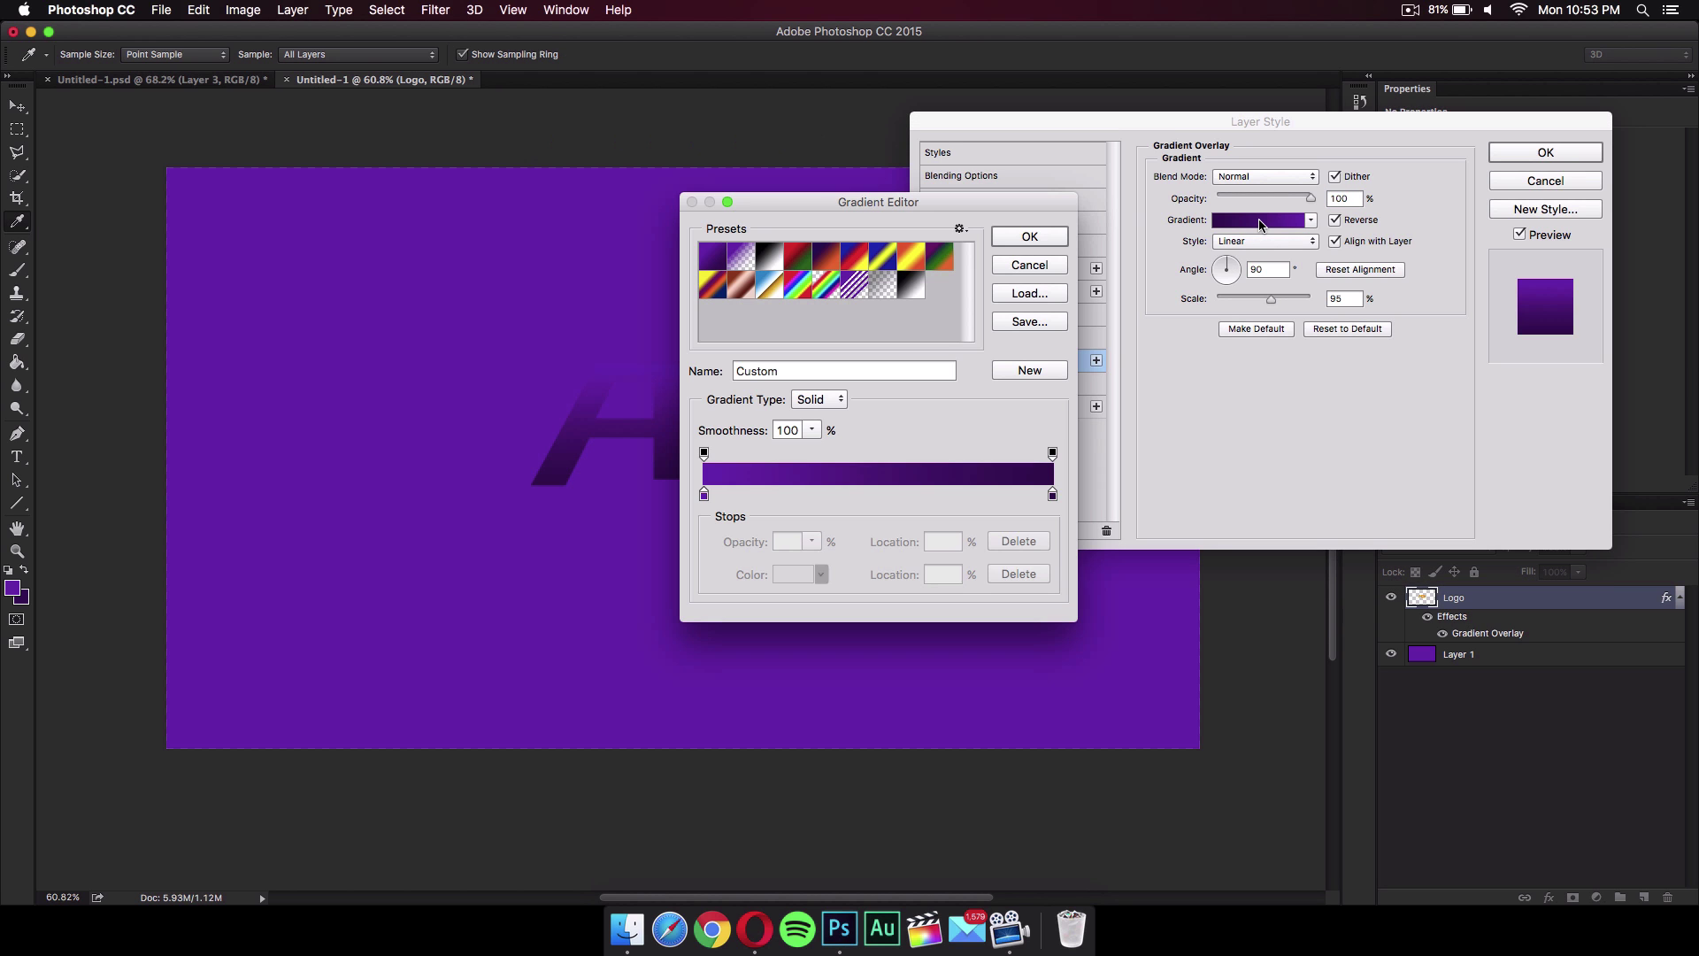
pyautogui.doubleClick(704, 496)
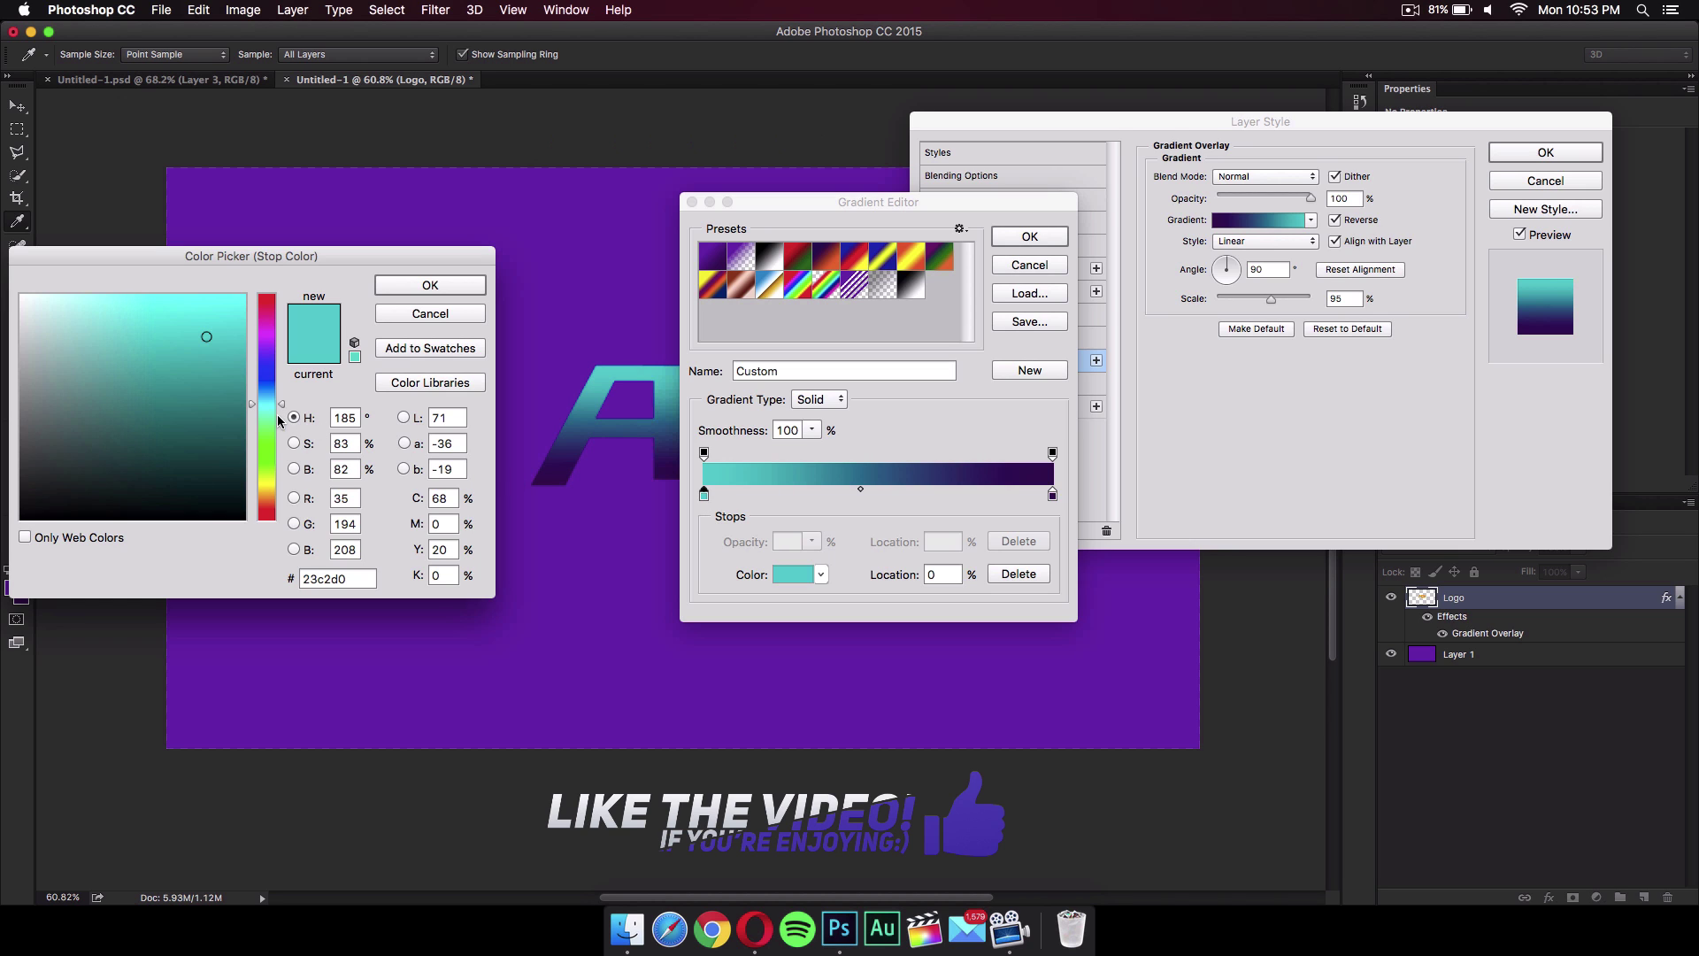
pyautogui.click(268, 338)
pyautogui.moveTo(206, 336); pyautogui.dragTo(221, 354)
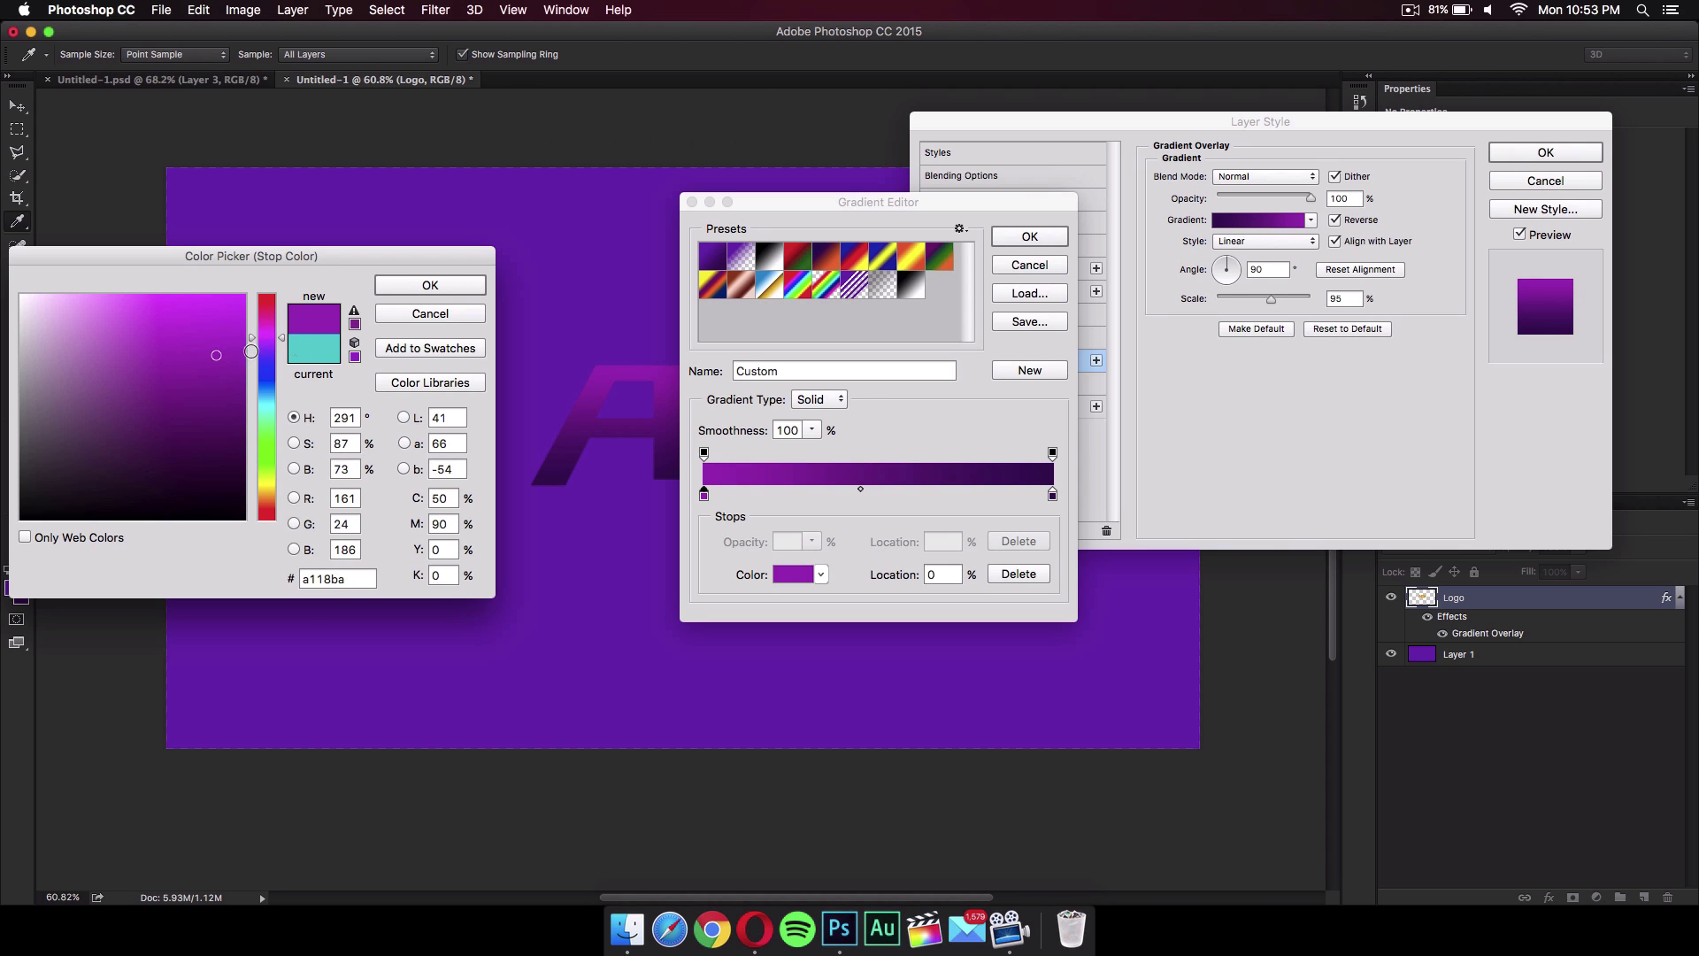
pyautogui.click(409, 287)
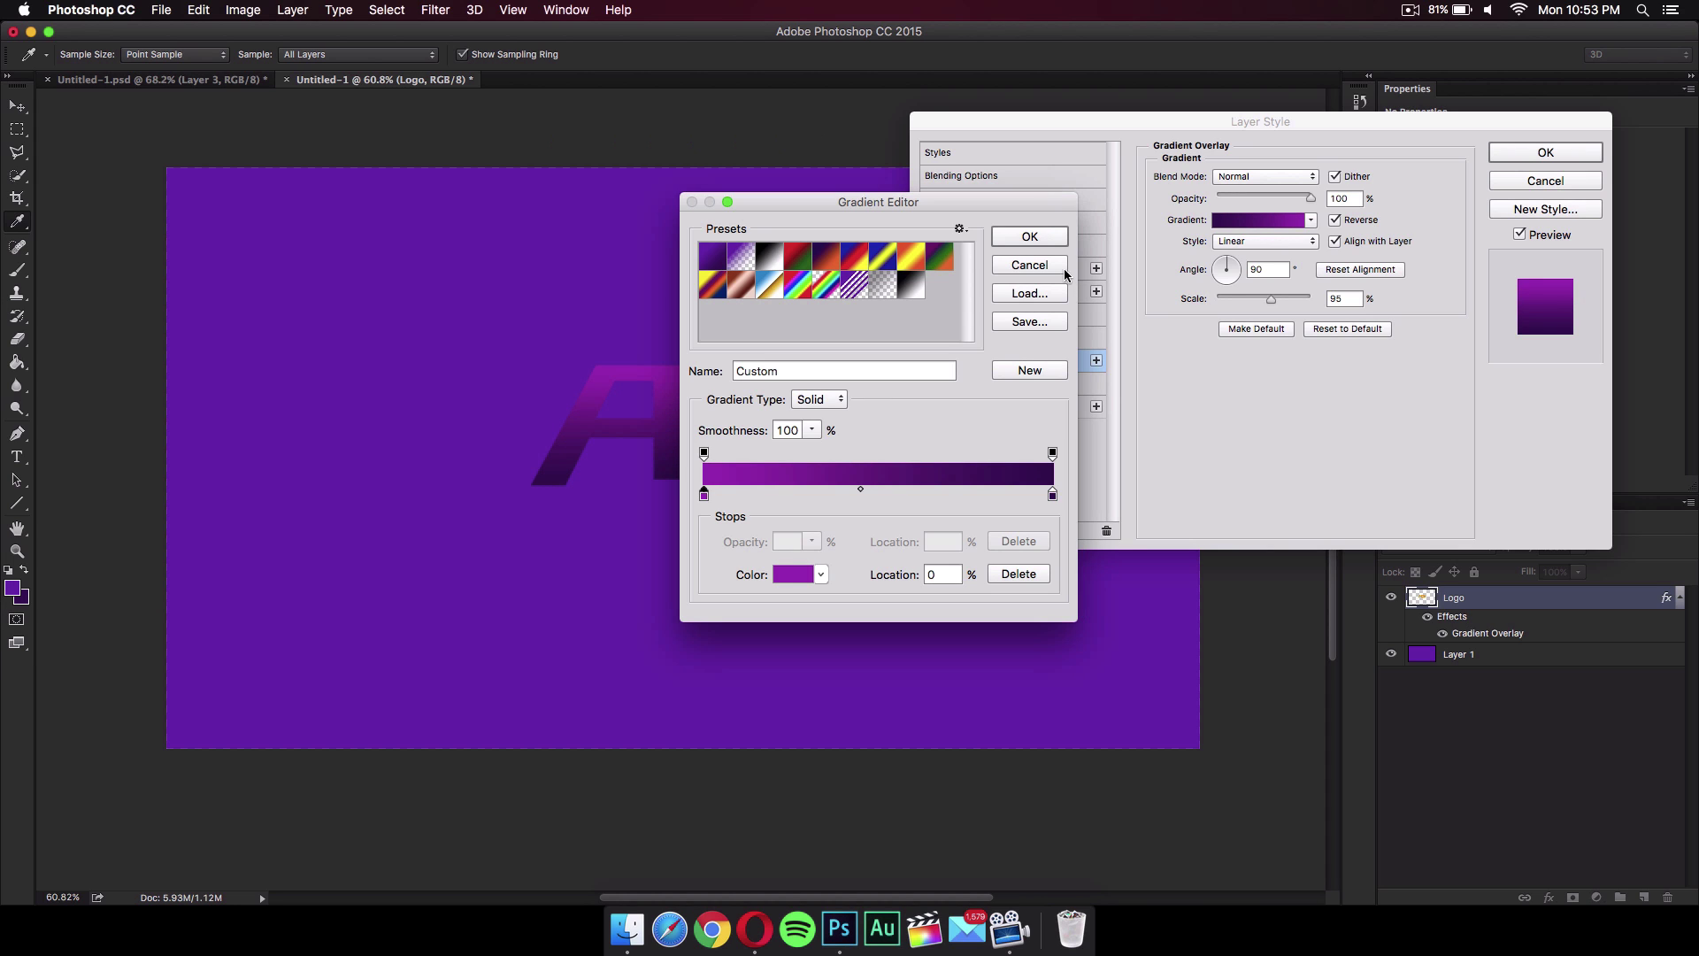
pyautogui.click(1035, 238)
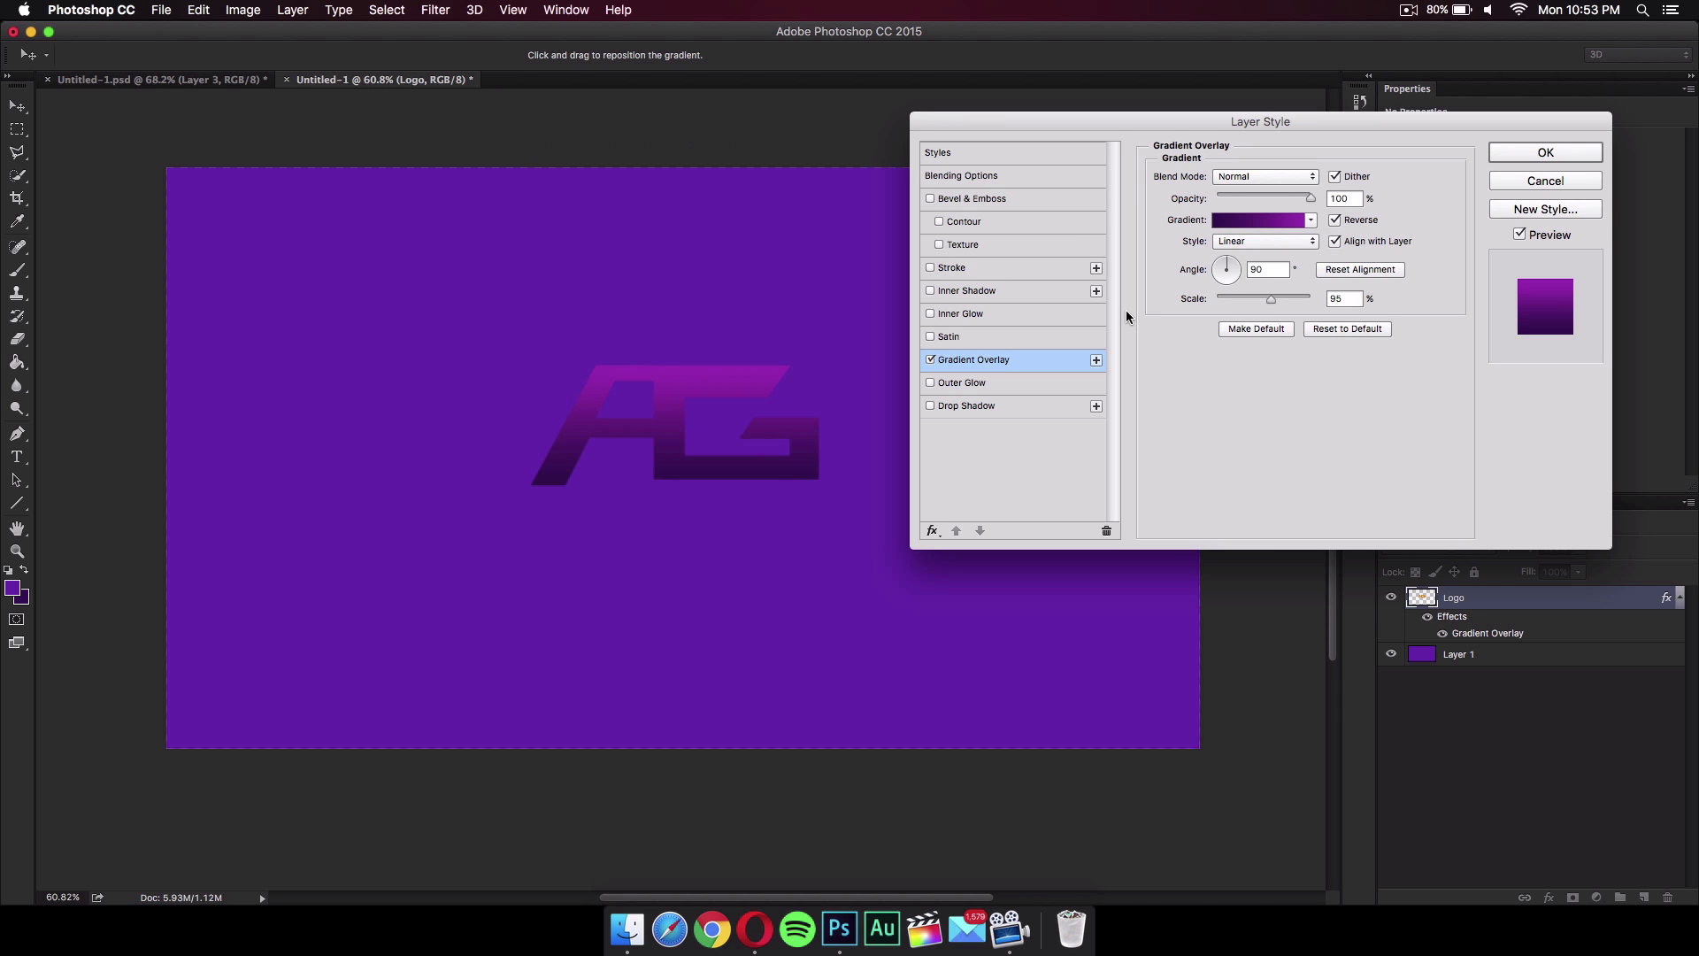
# - Add an 18 px outside Stroke to the logo with an orange linear gradient fill at 90°, and apply the layer style
pyautogui.click(993, 263)
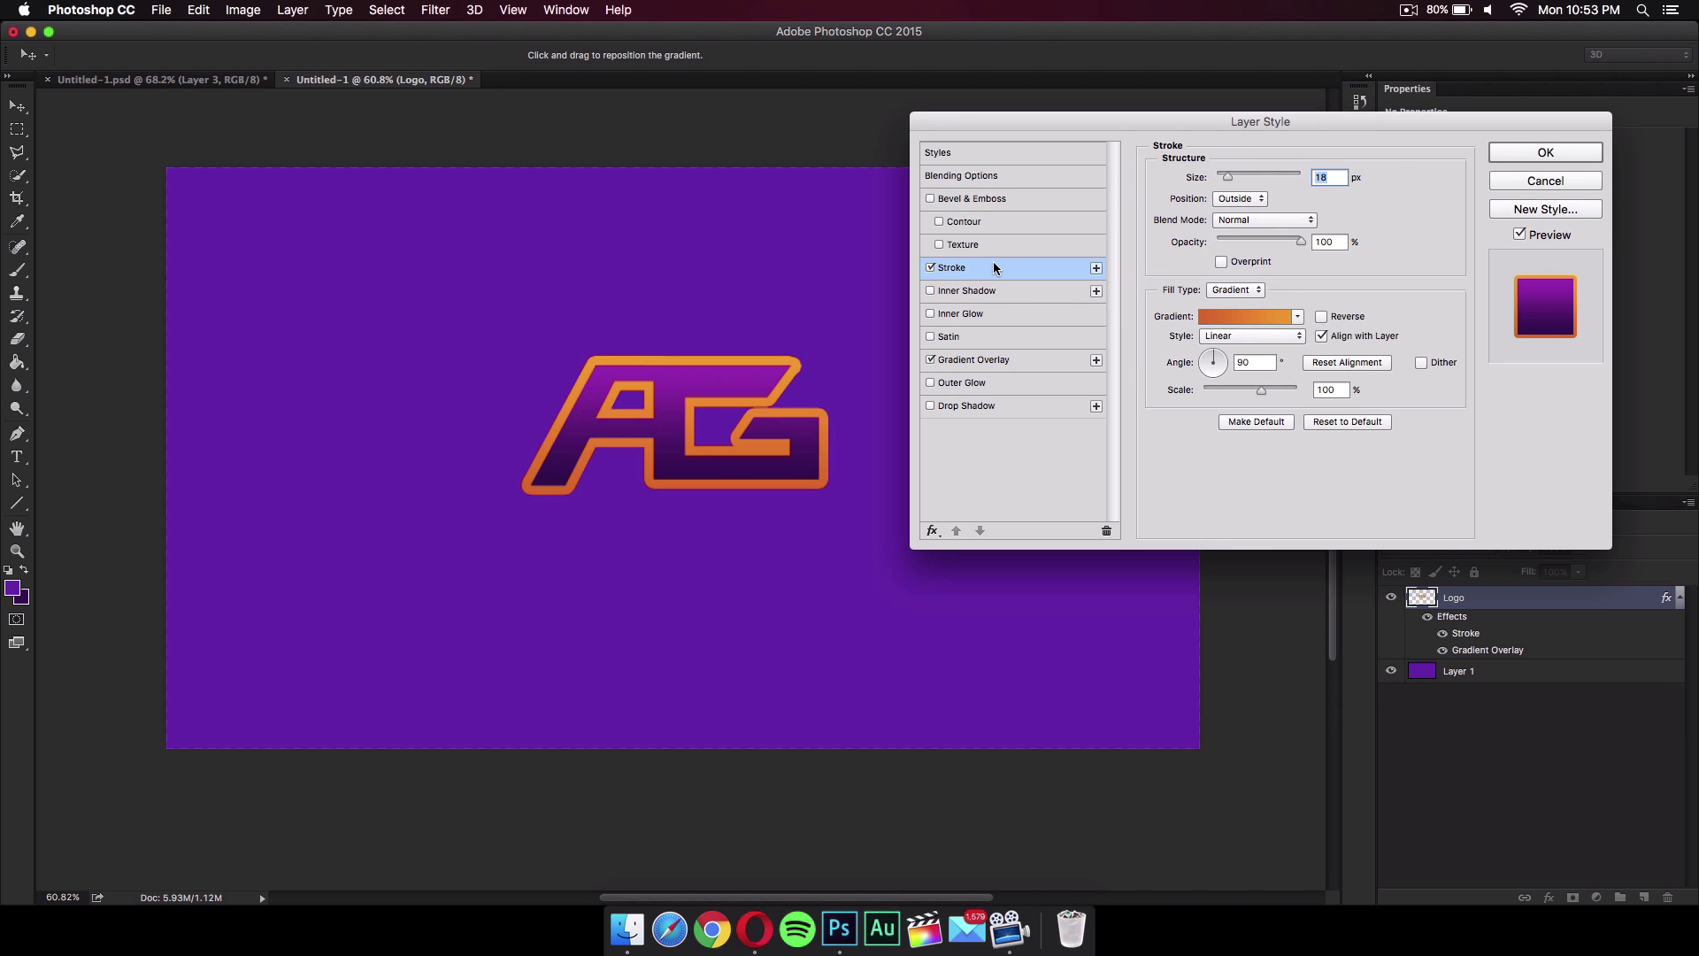
pyautogui.click(1244, 290)
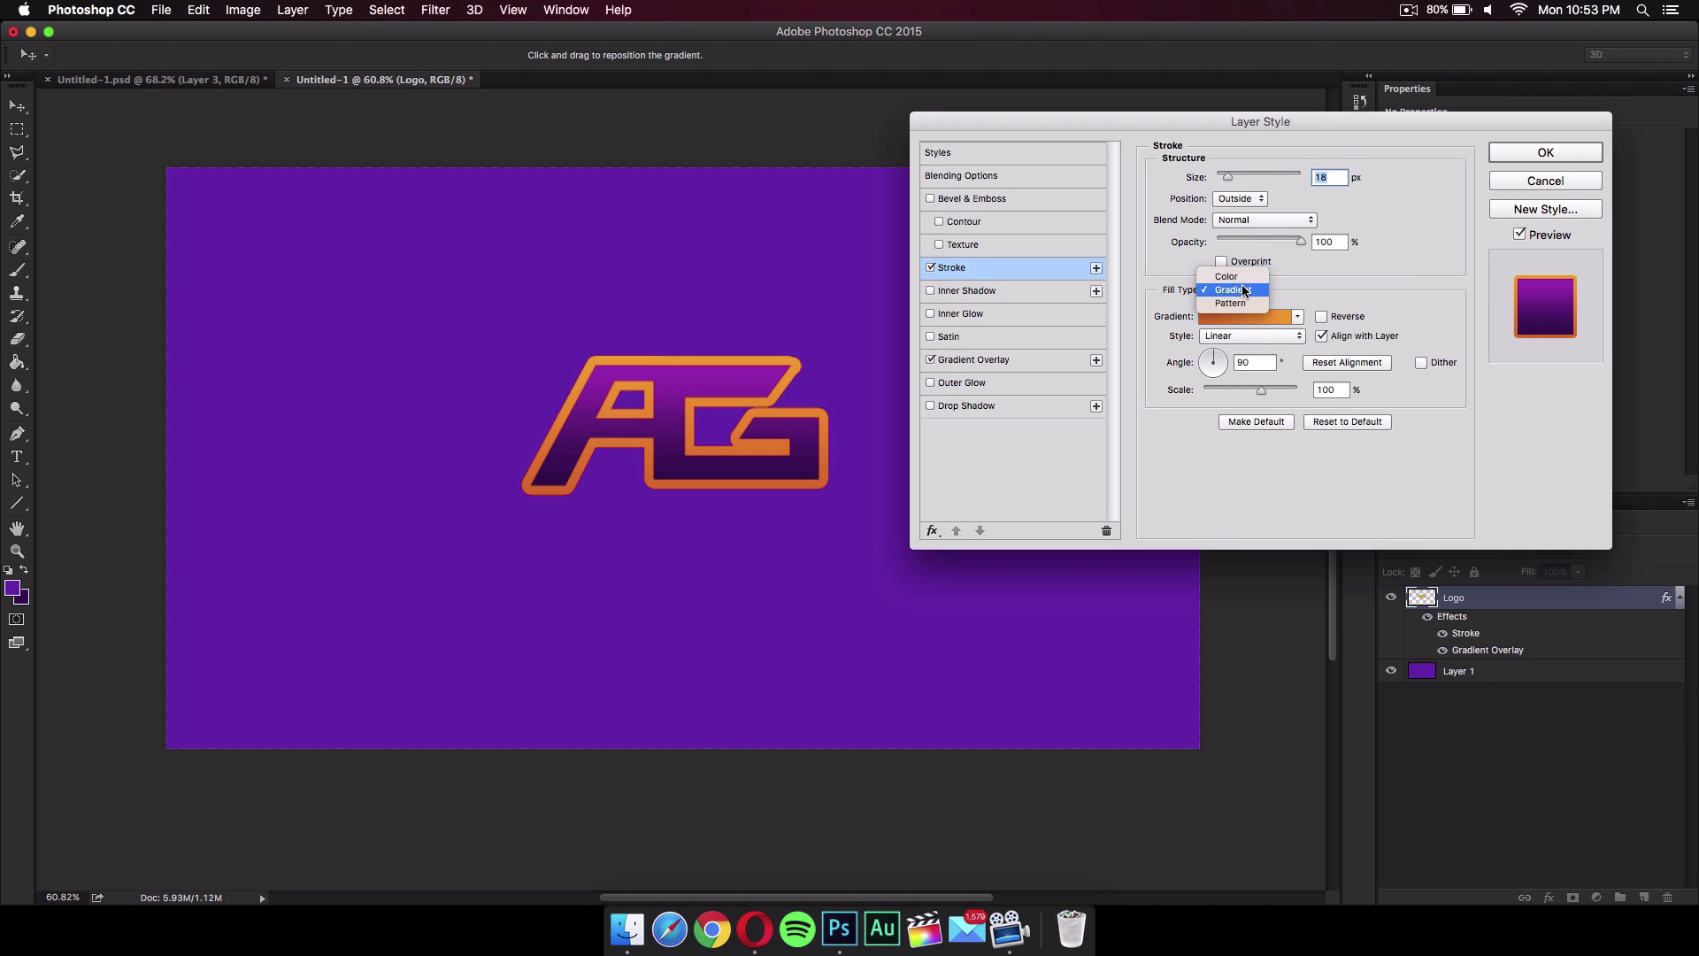
pyautogui.click(1250, 289)
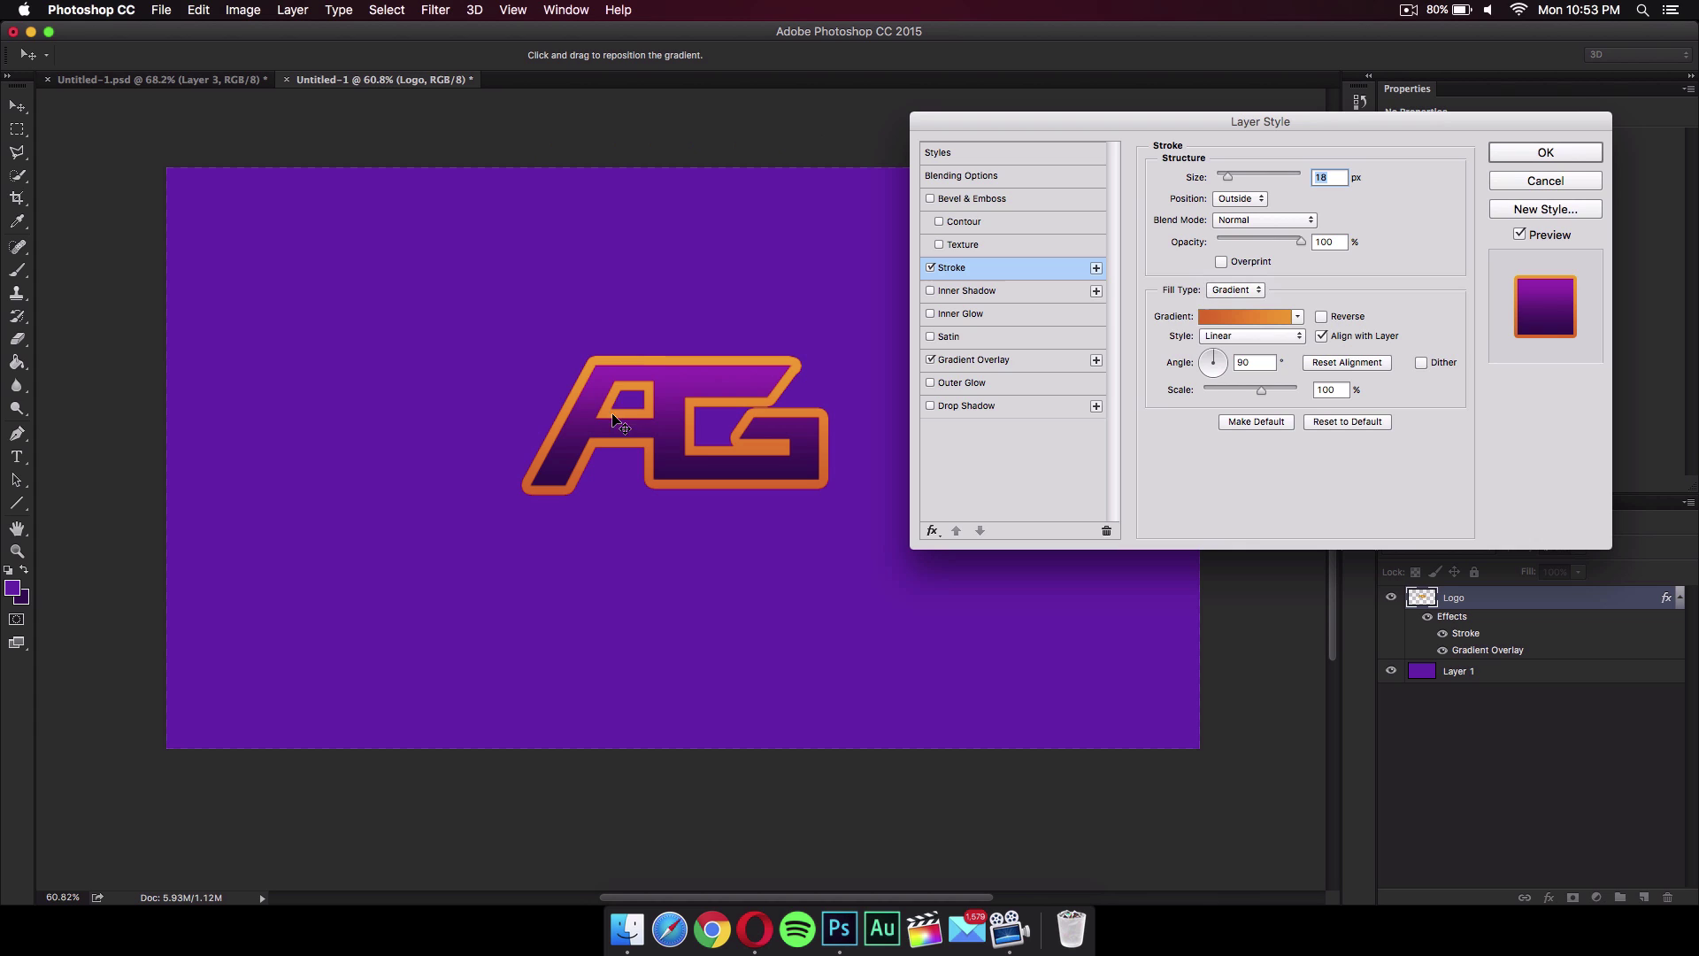
pyautogui.click(1573, 153)
pyautogui.scroll(2, 901, 453)
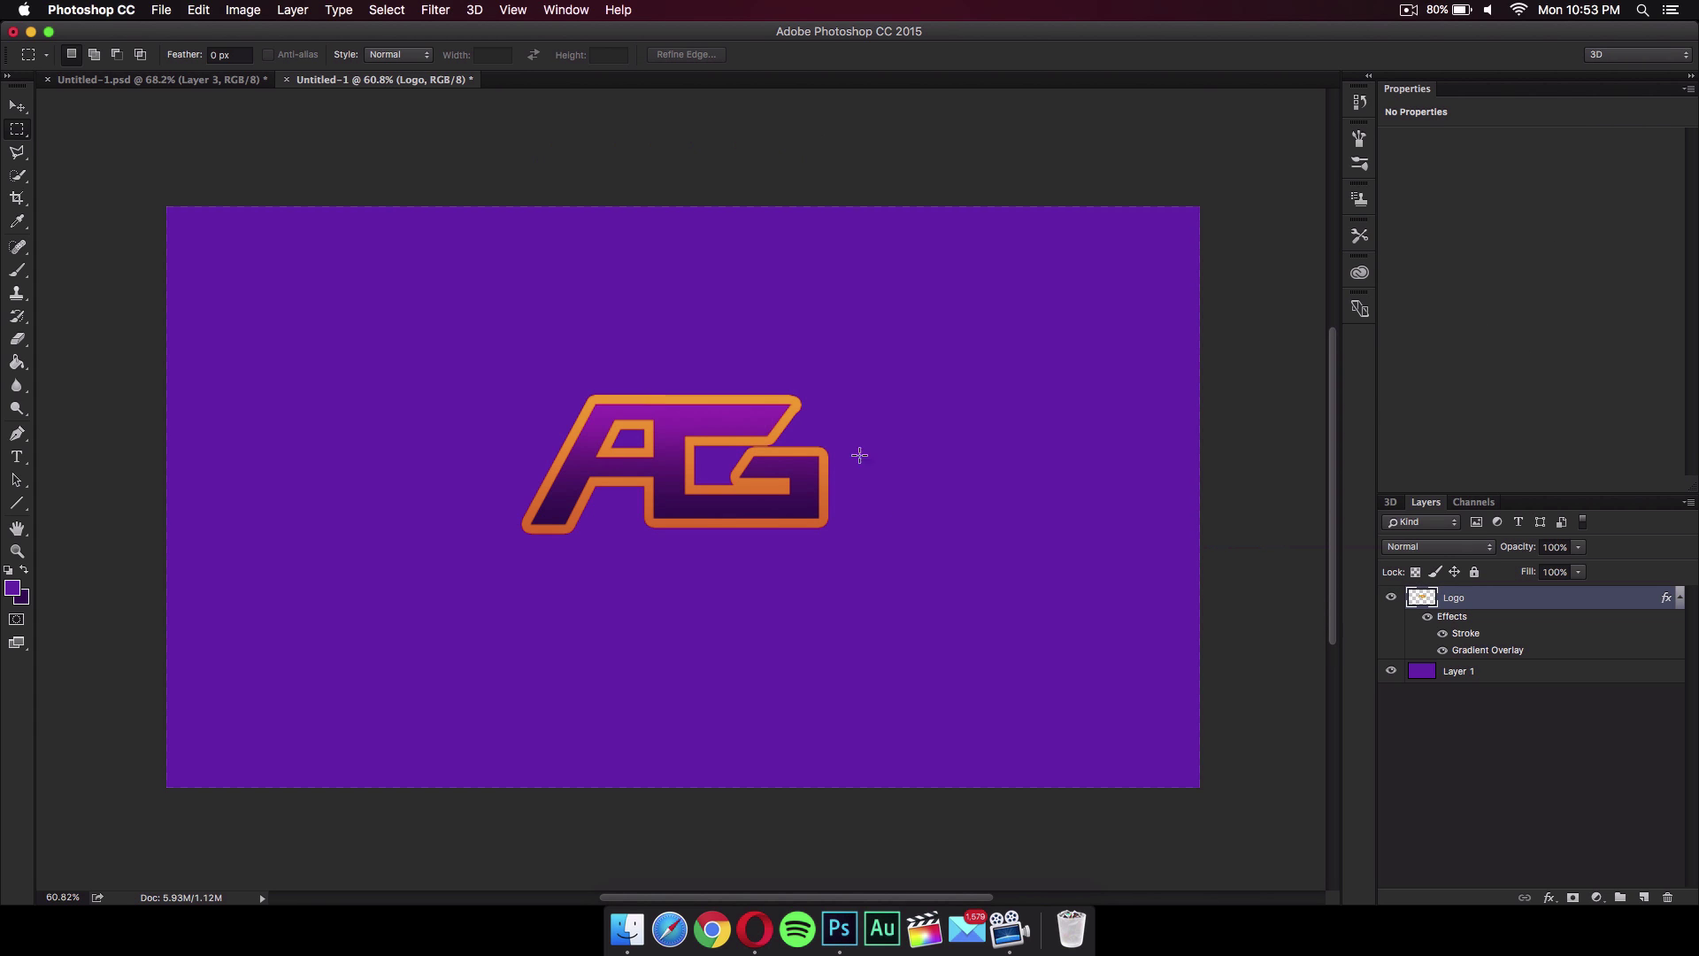
# - Check the finished AG logo in Untitled-1.psd, and add a new layer between Logo and Layer 1 in the new document
pyautogui.click(203, 84)
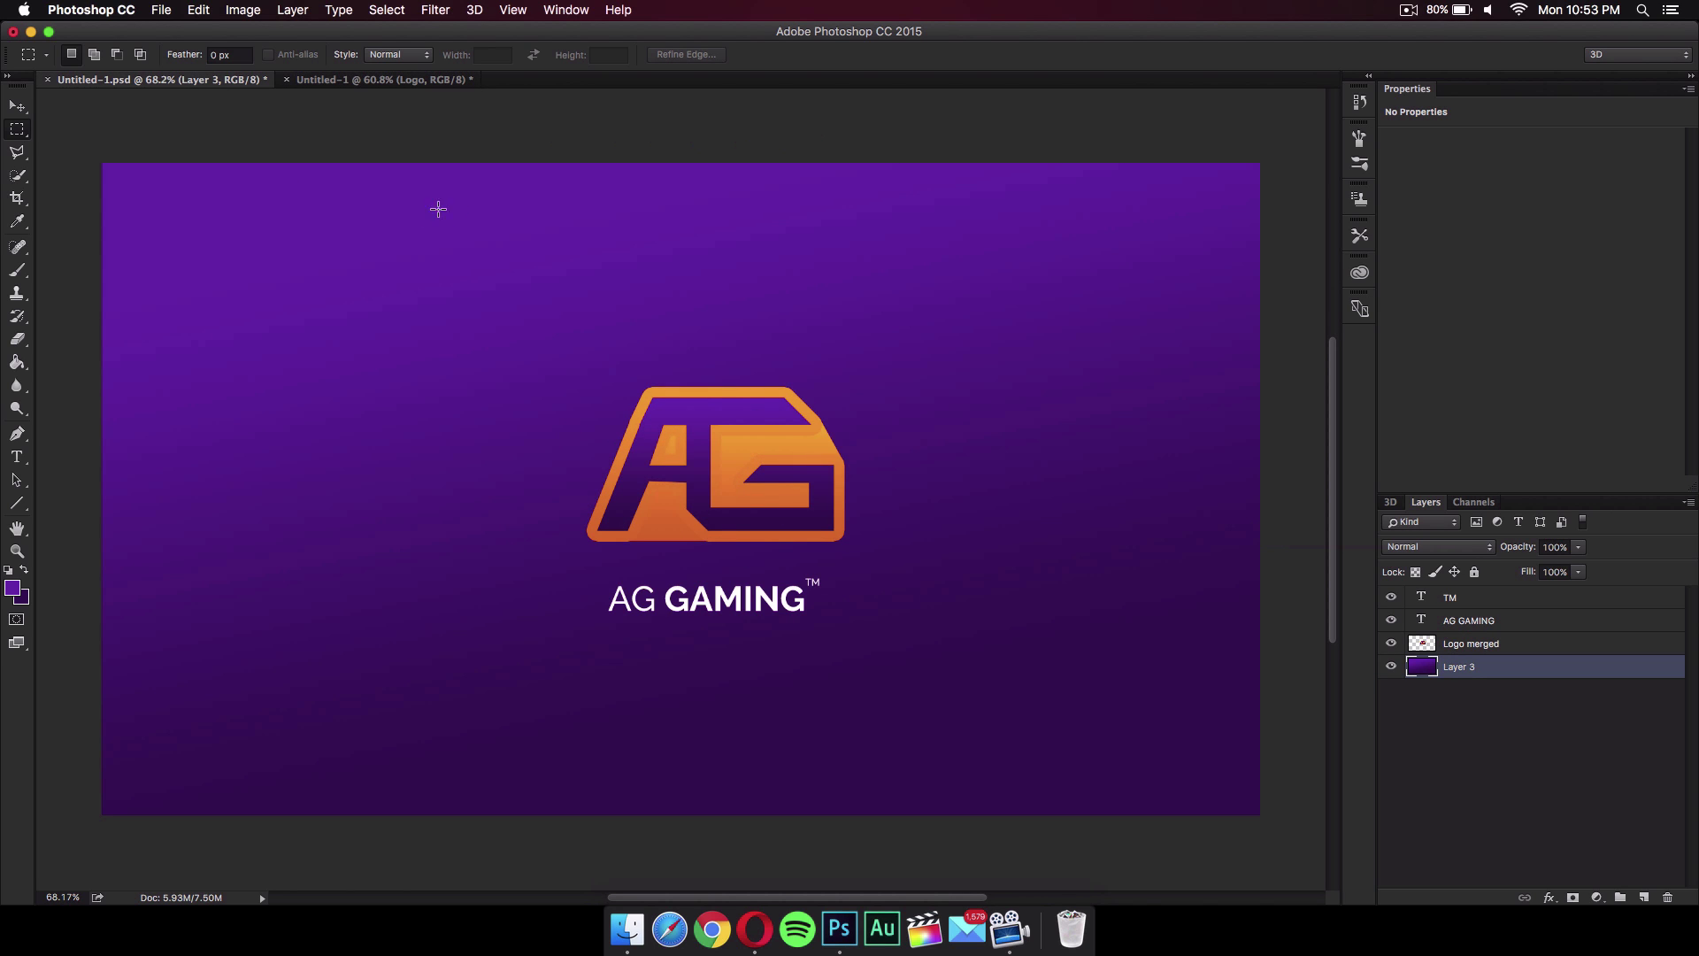
pyautogui.click(396, 82)
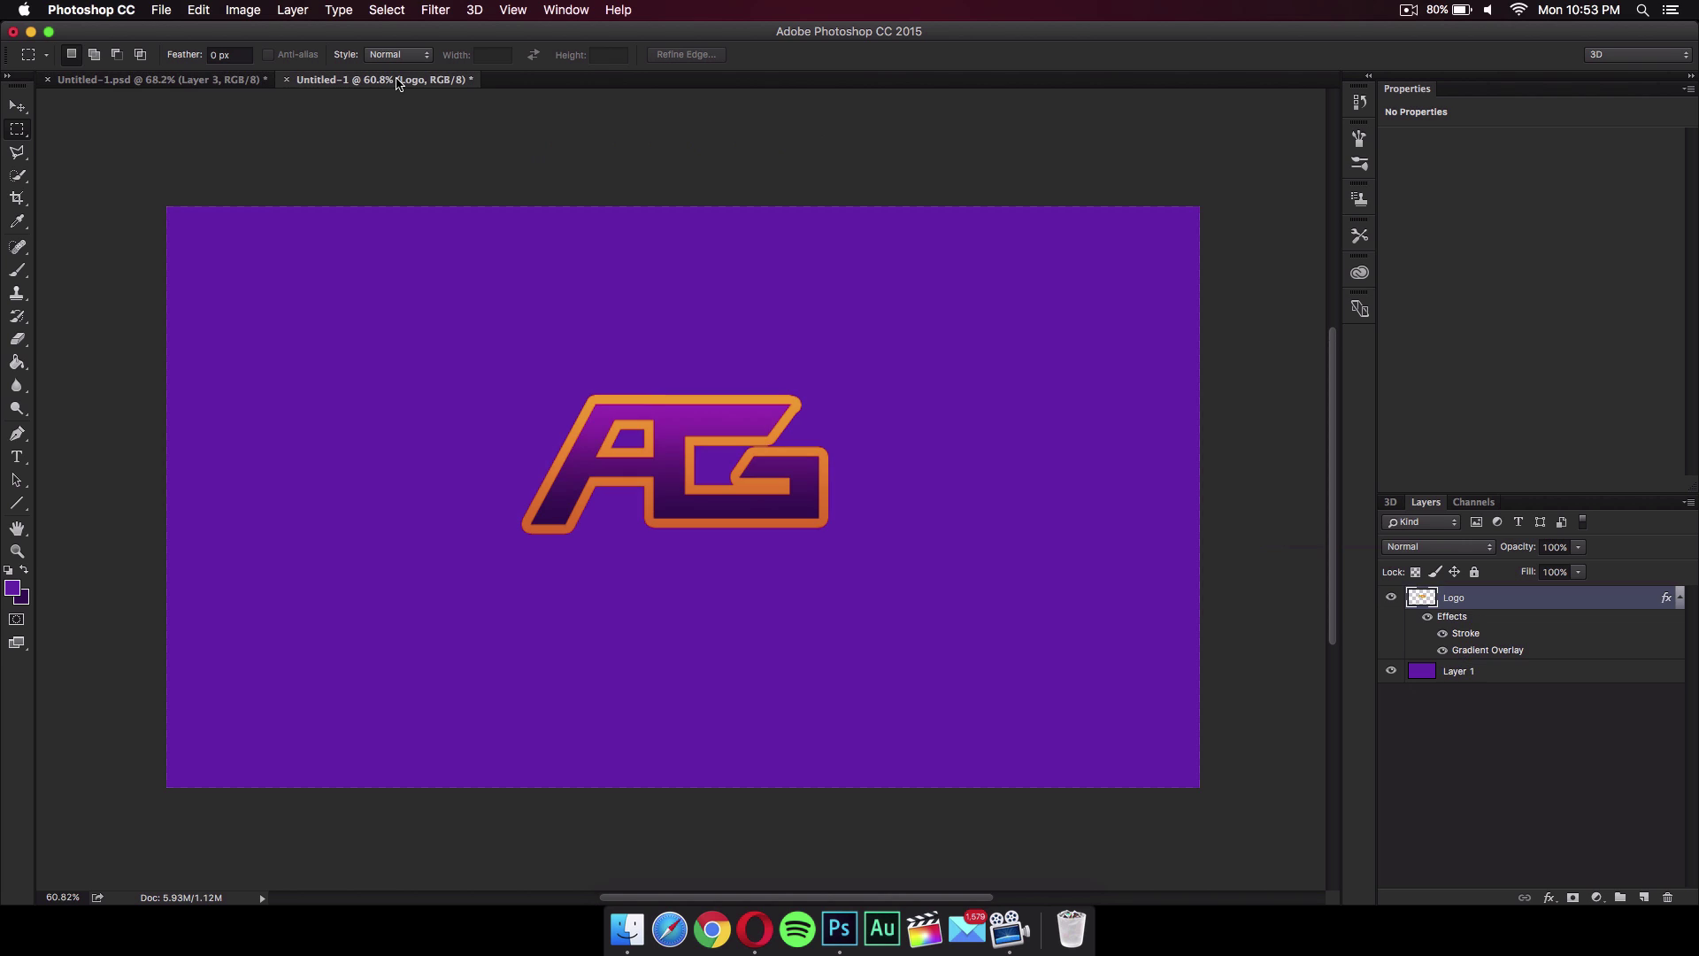
pyautogui.click(17, 153)
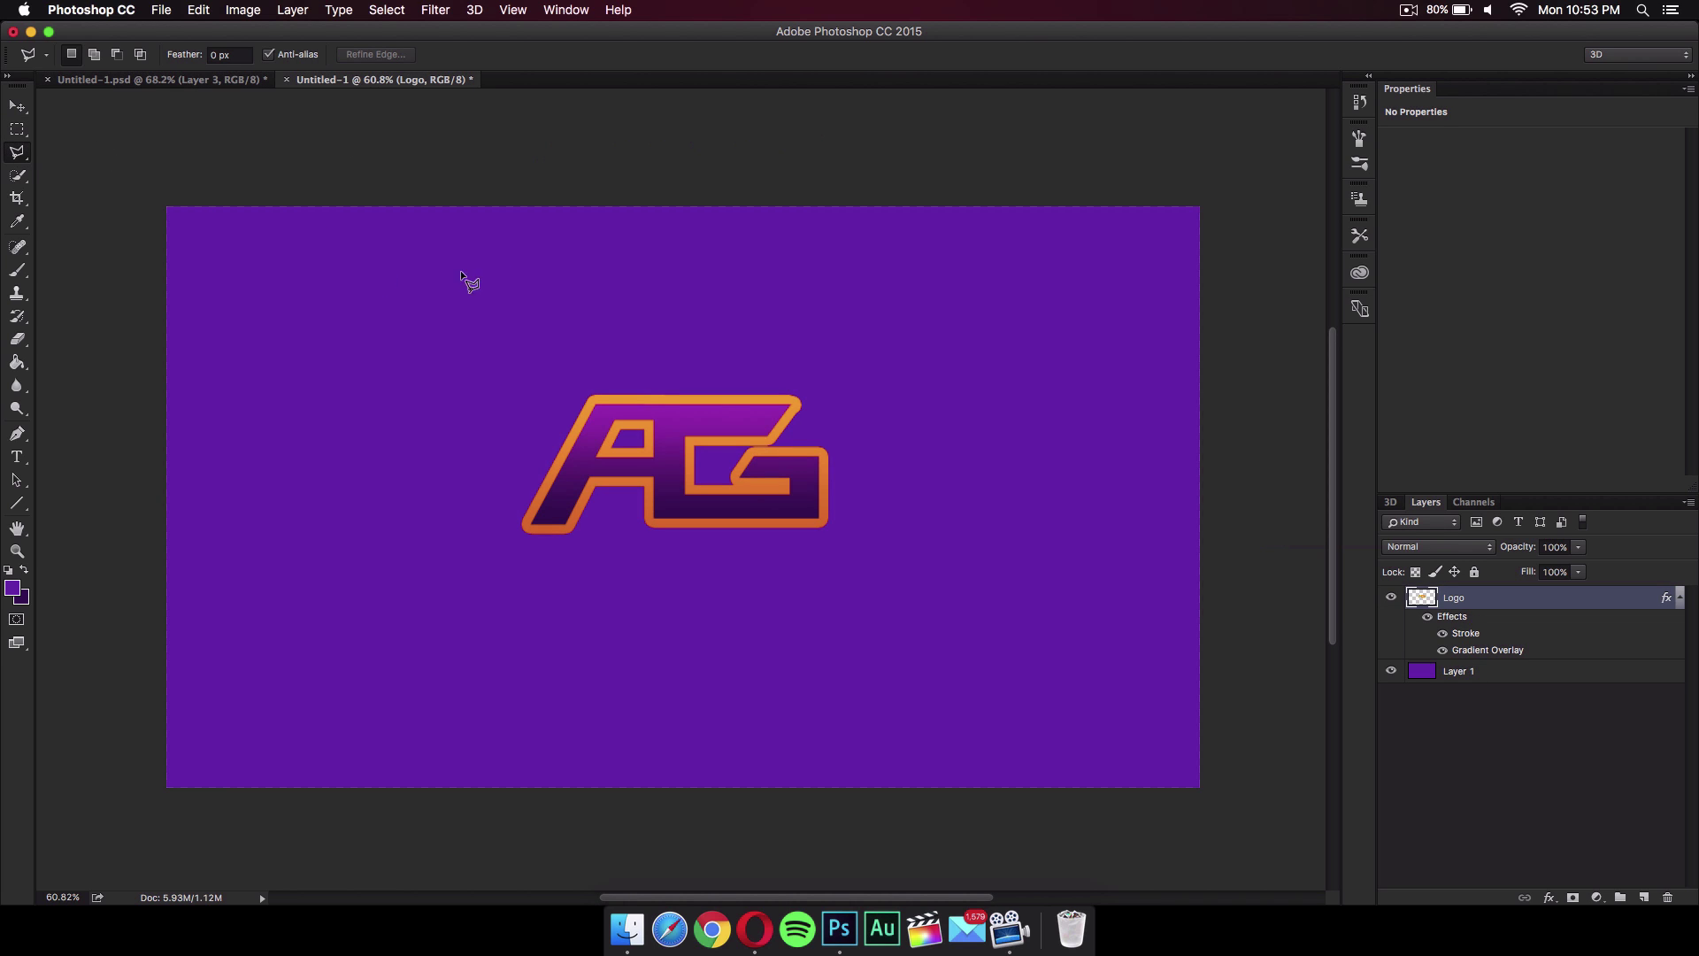
pyautogui.click(1644, 899)
pyautogui.moveTo(1462, 608); pyautogui.dragTo(1457, 668)
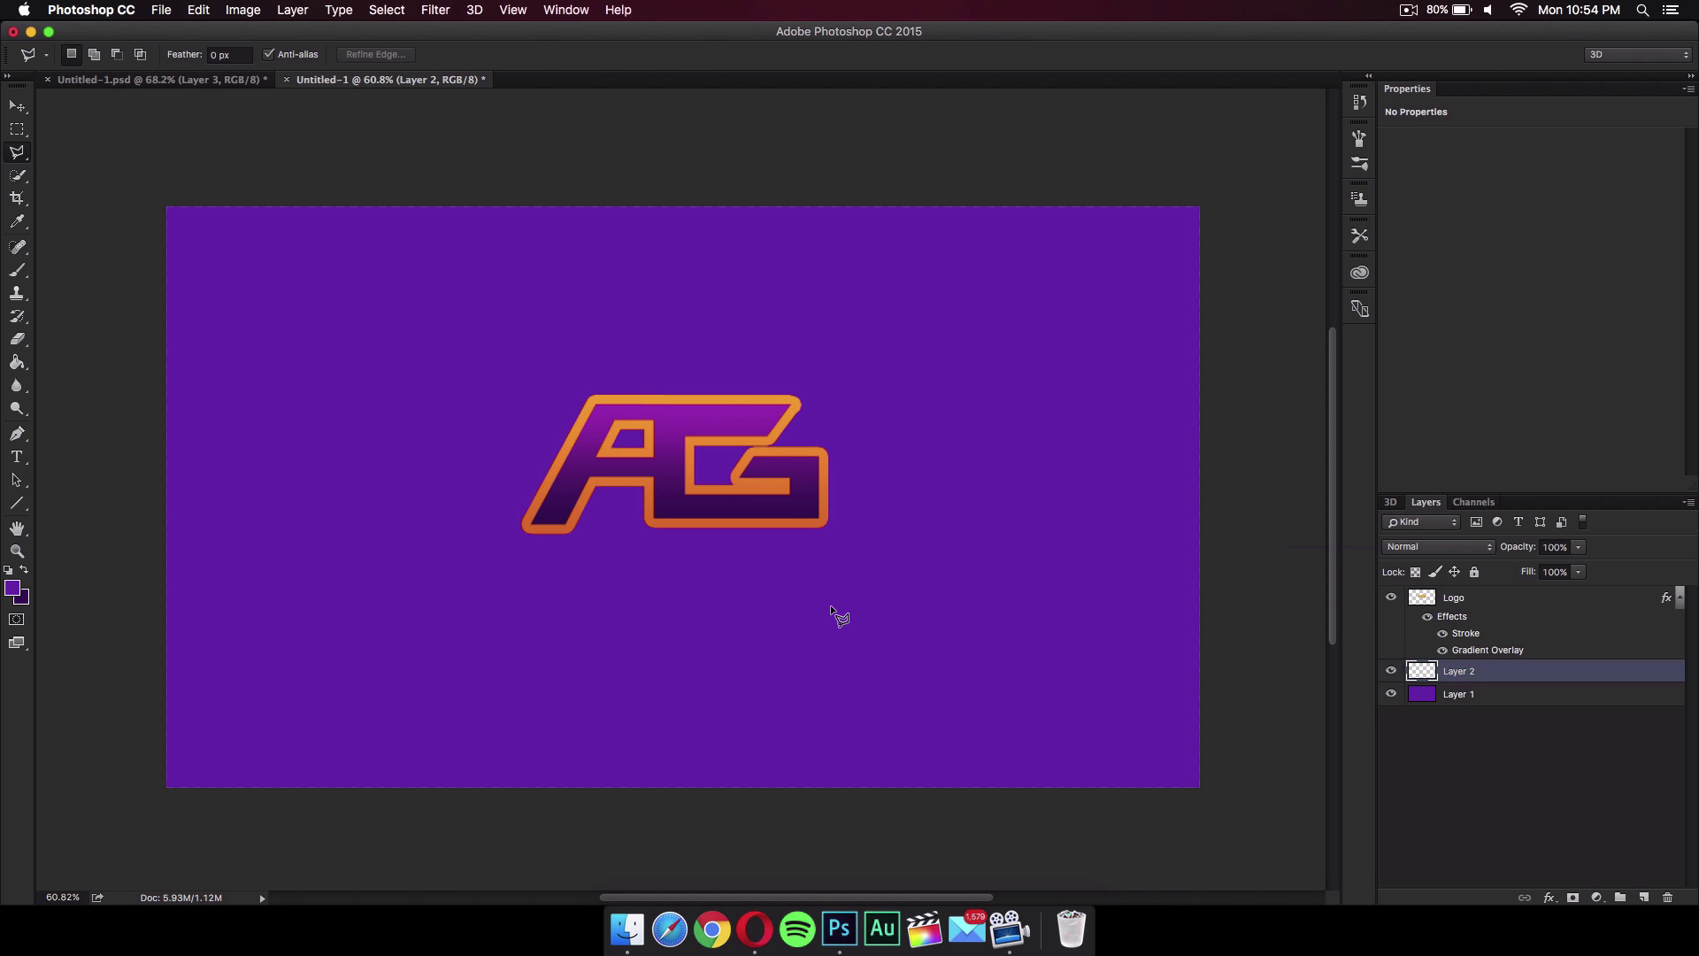
# - Outline a backing selection with the Polygonal Lasso from the A's slanted leg around the logo's bottom, right side, cut corner and top edge
pyautogui.scroll(5, 831, 603)
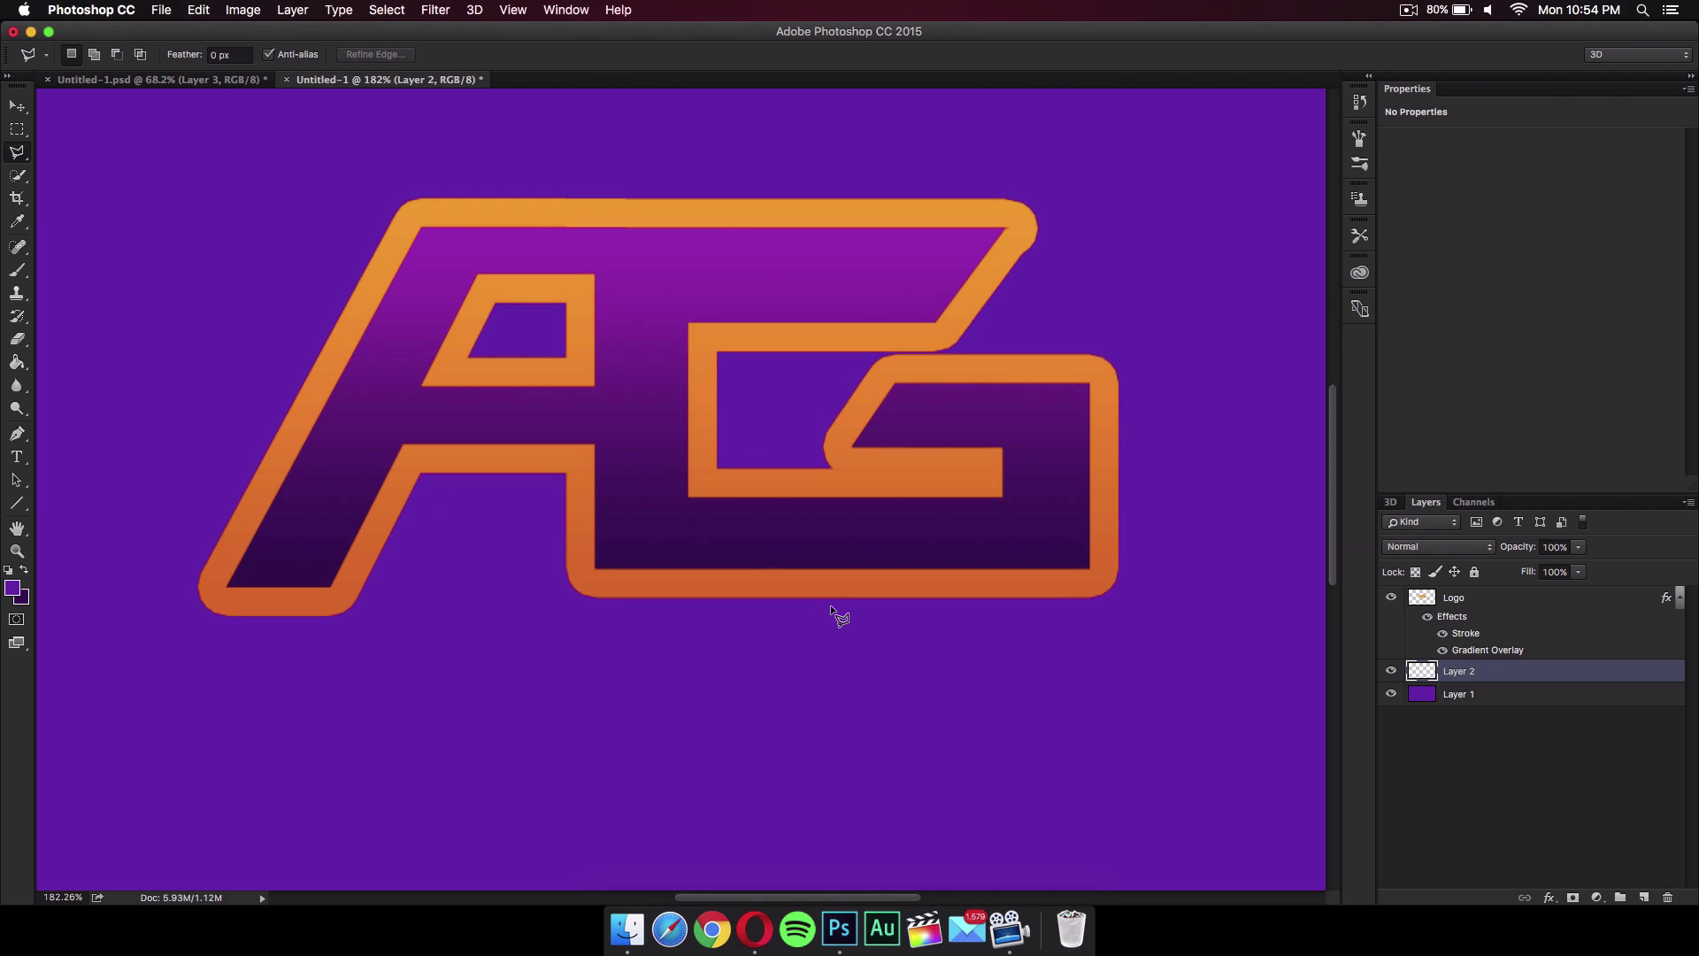
pyautogui.hscroll(-4, 830, 603)
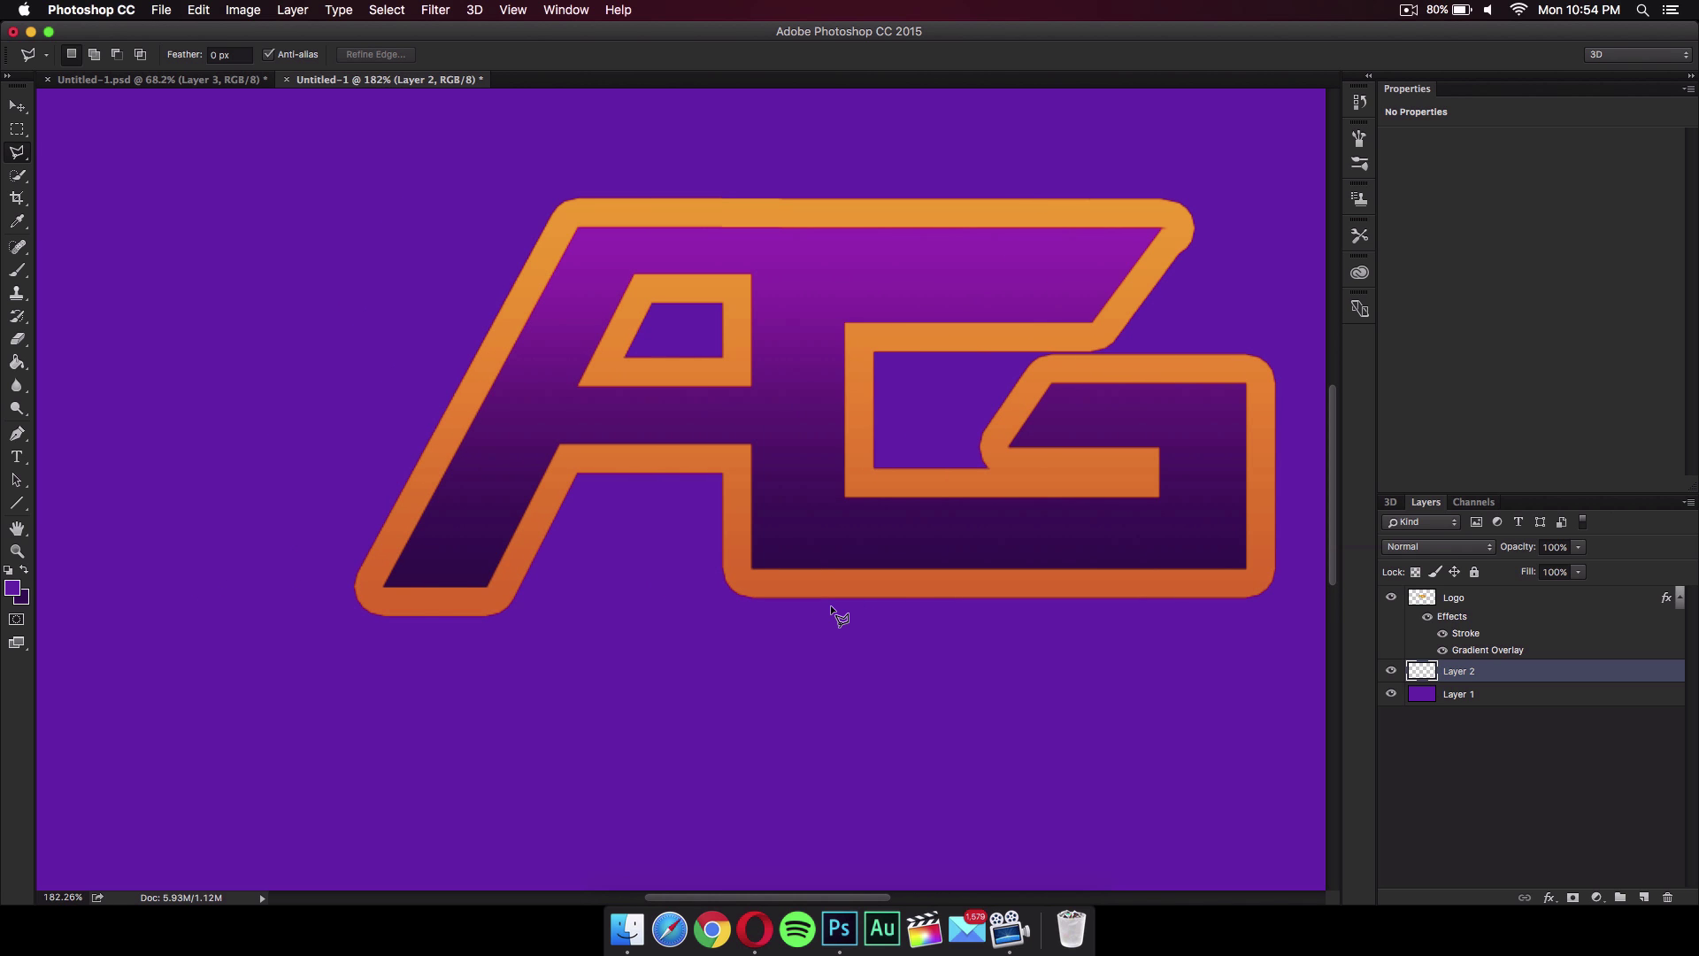
pyautogui.click(618, 269)
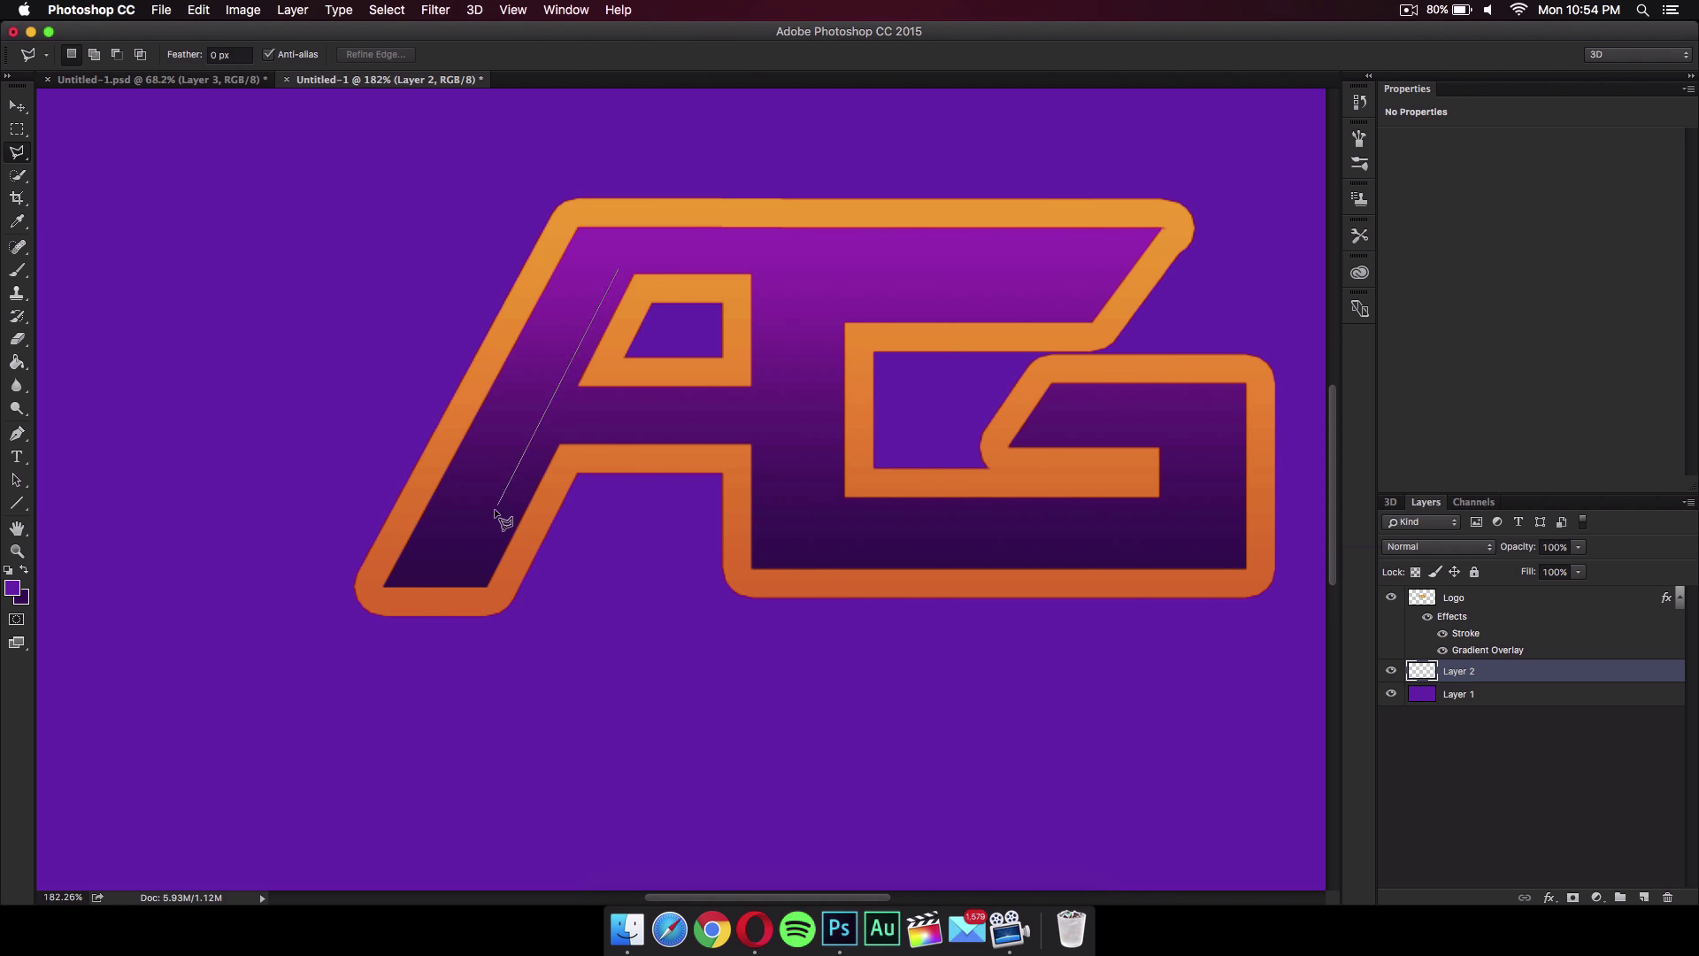
pyautogui.click(422, 612)
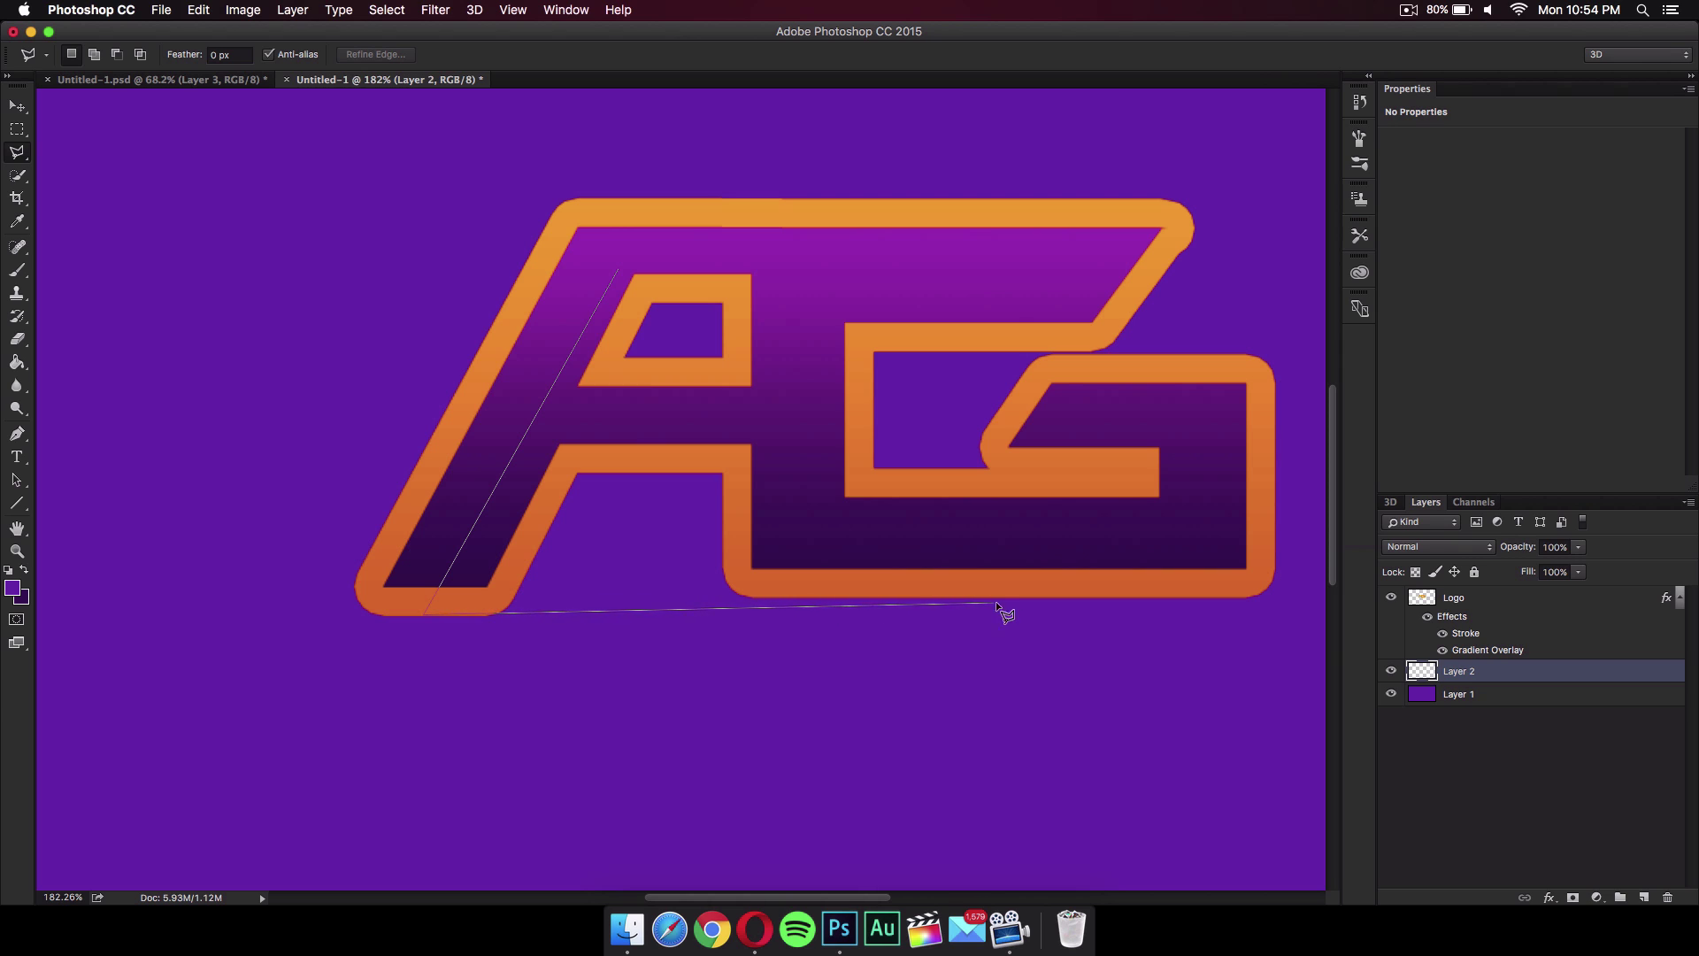
pyautogui.click(1273, 614)
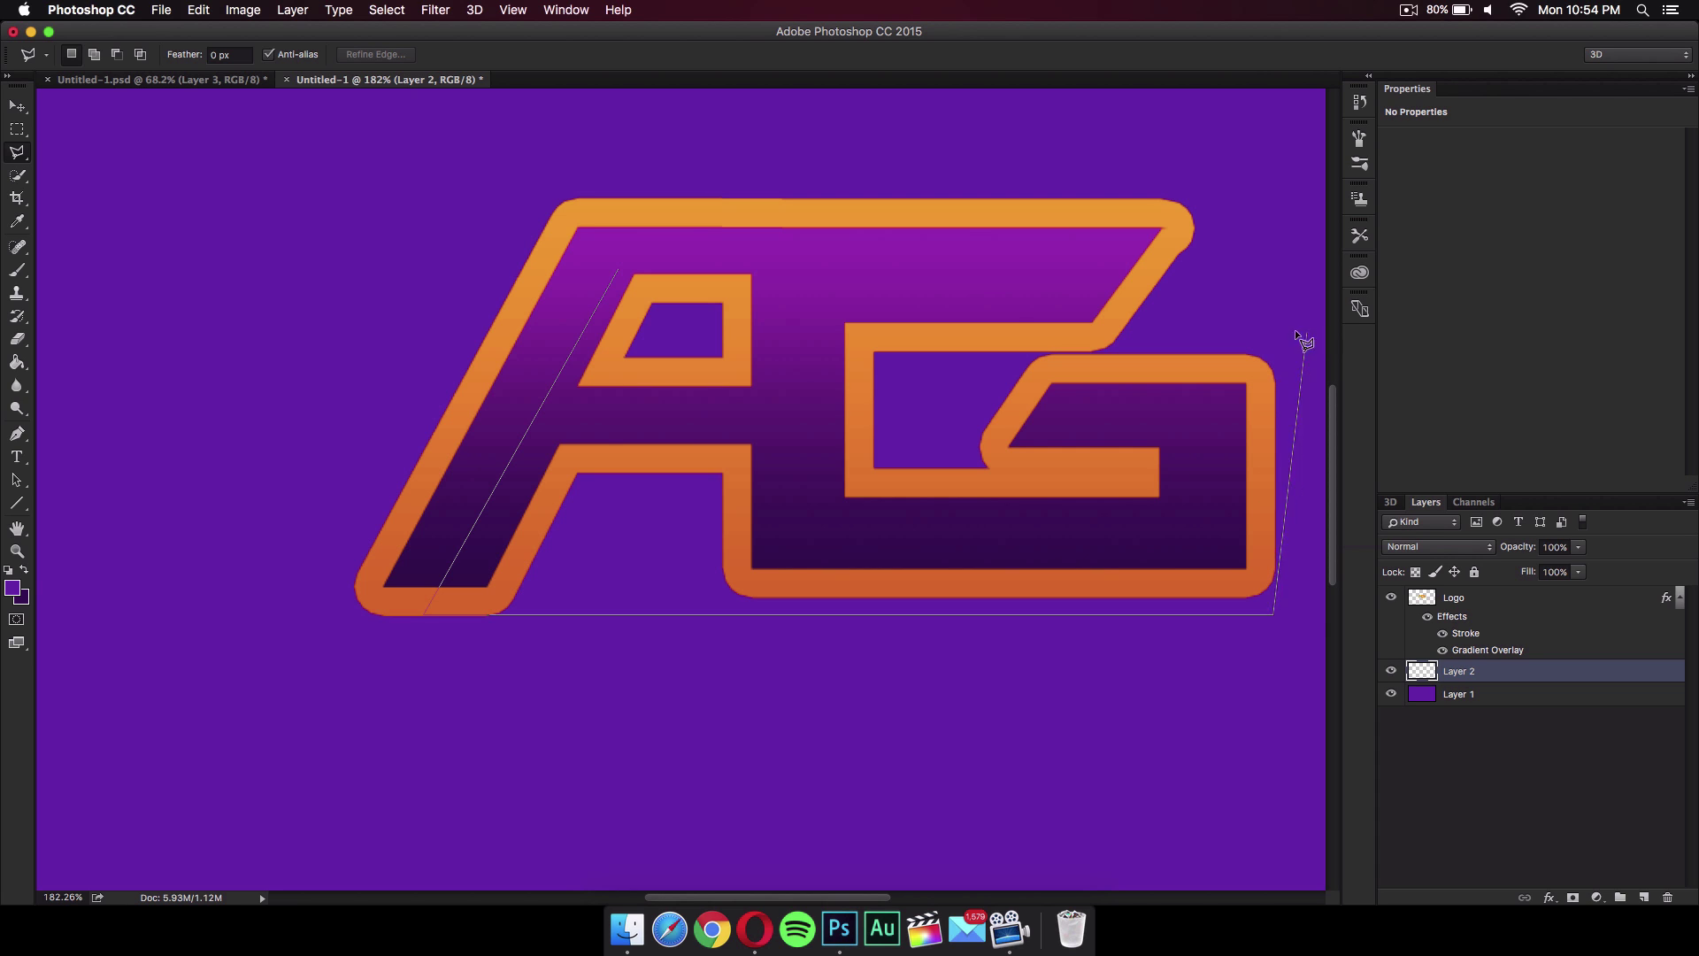
pyautogui.click(1186, 209)
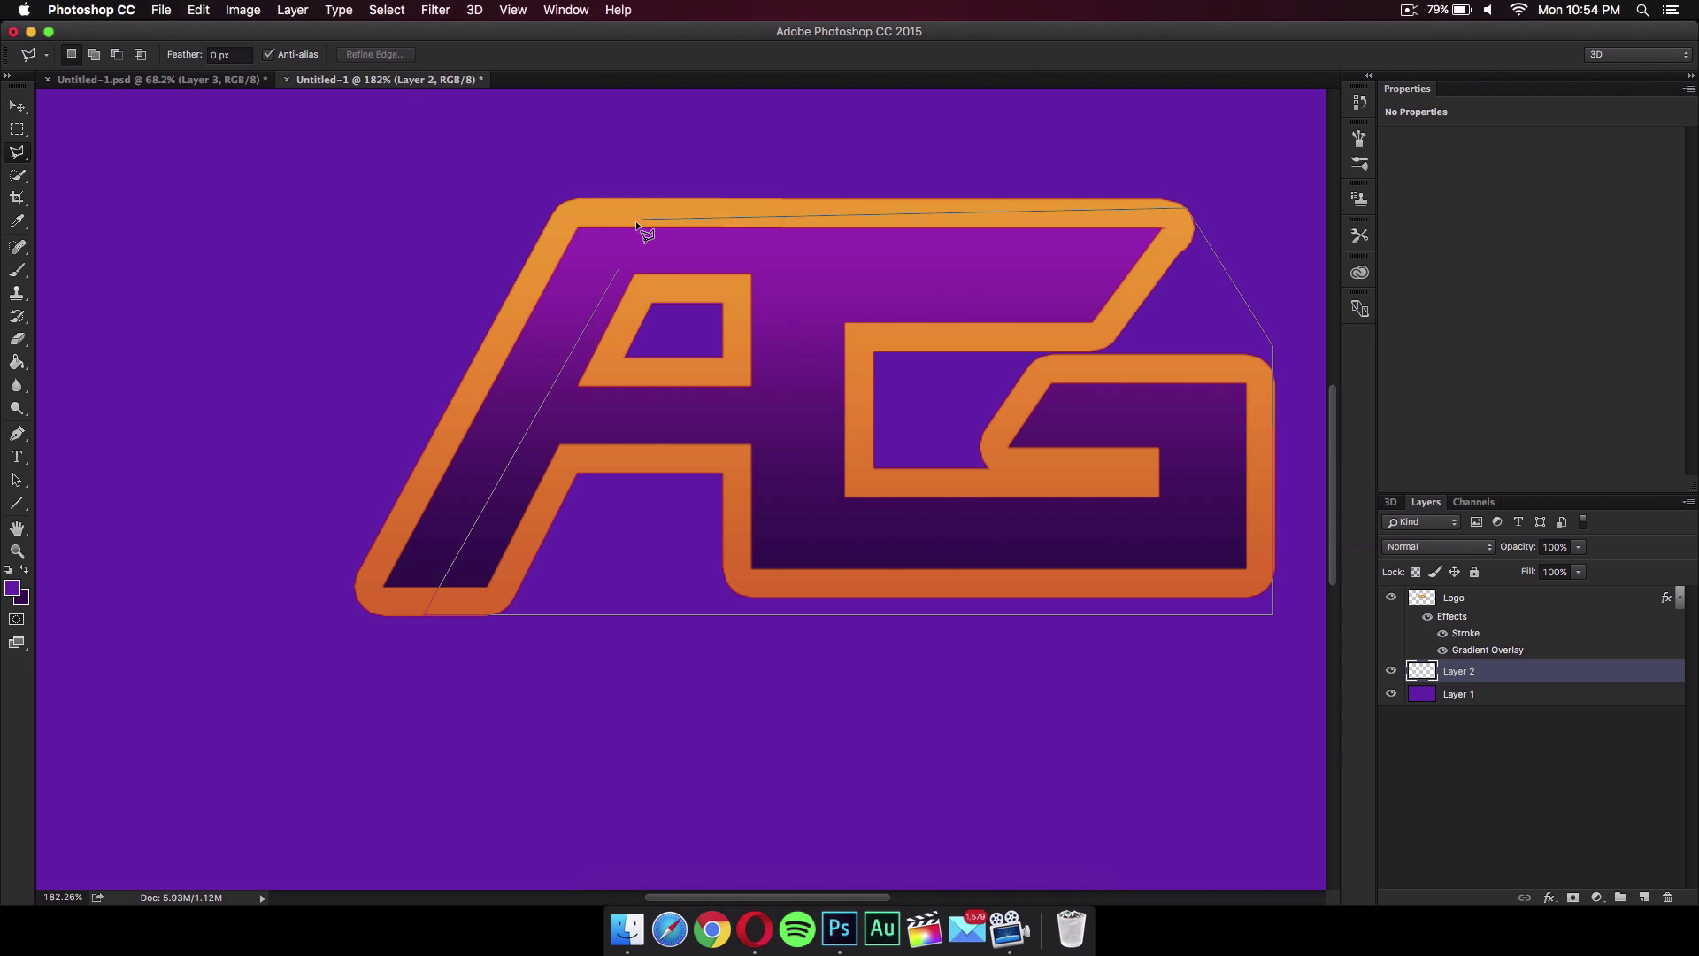
pyautogui.doubleClick(620, 268)
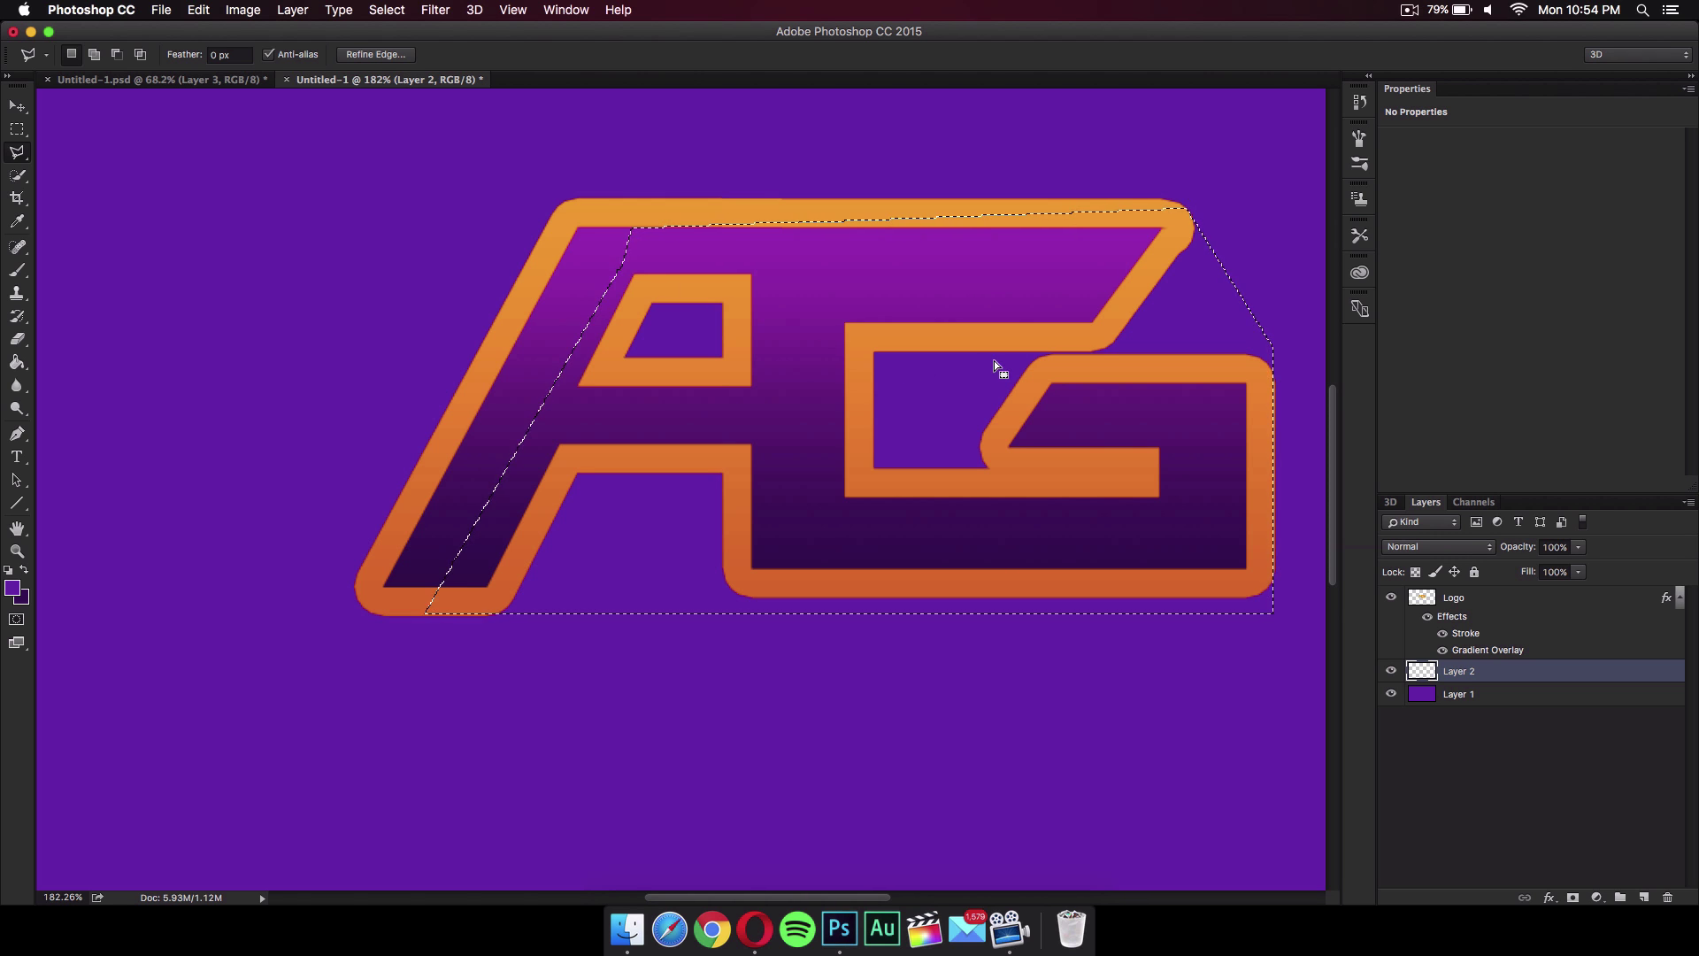
# - Fill the backing selection on Layer 2 with solid orange at 100% opacity in Normal mode, and deselect
pyautogui.press('super+0')
pyautogui.rightClick(816, 417)
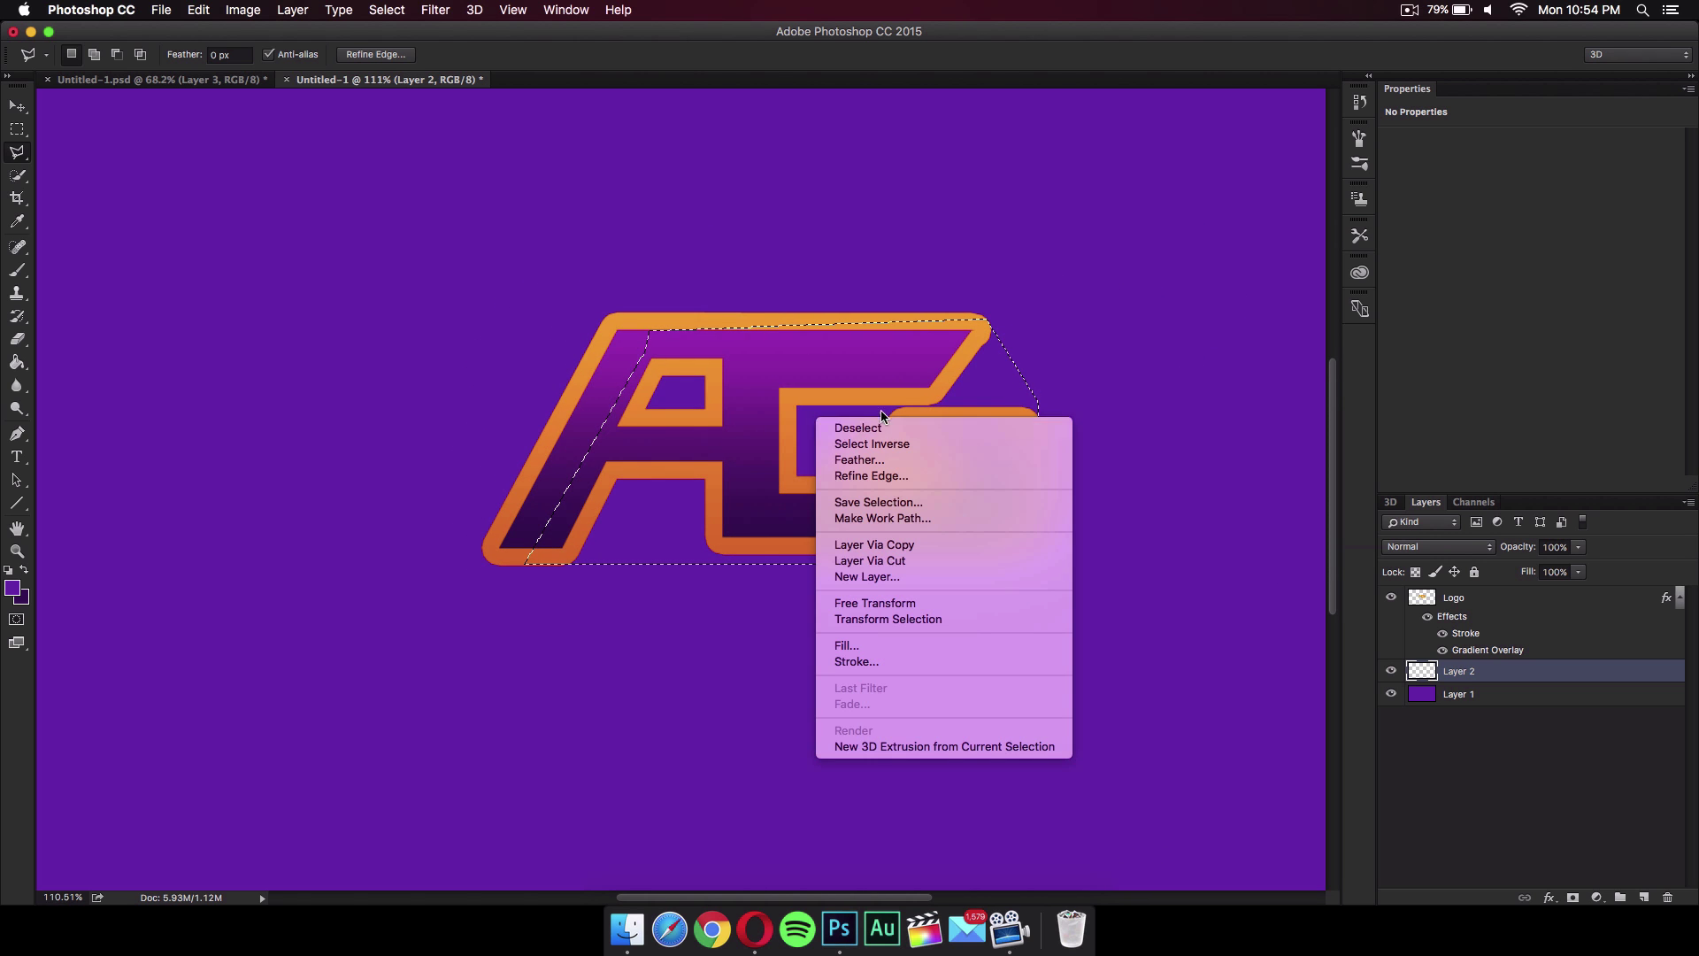
pyautogui.click(876, 646)
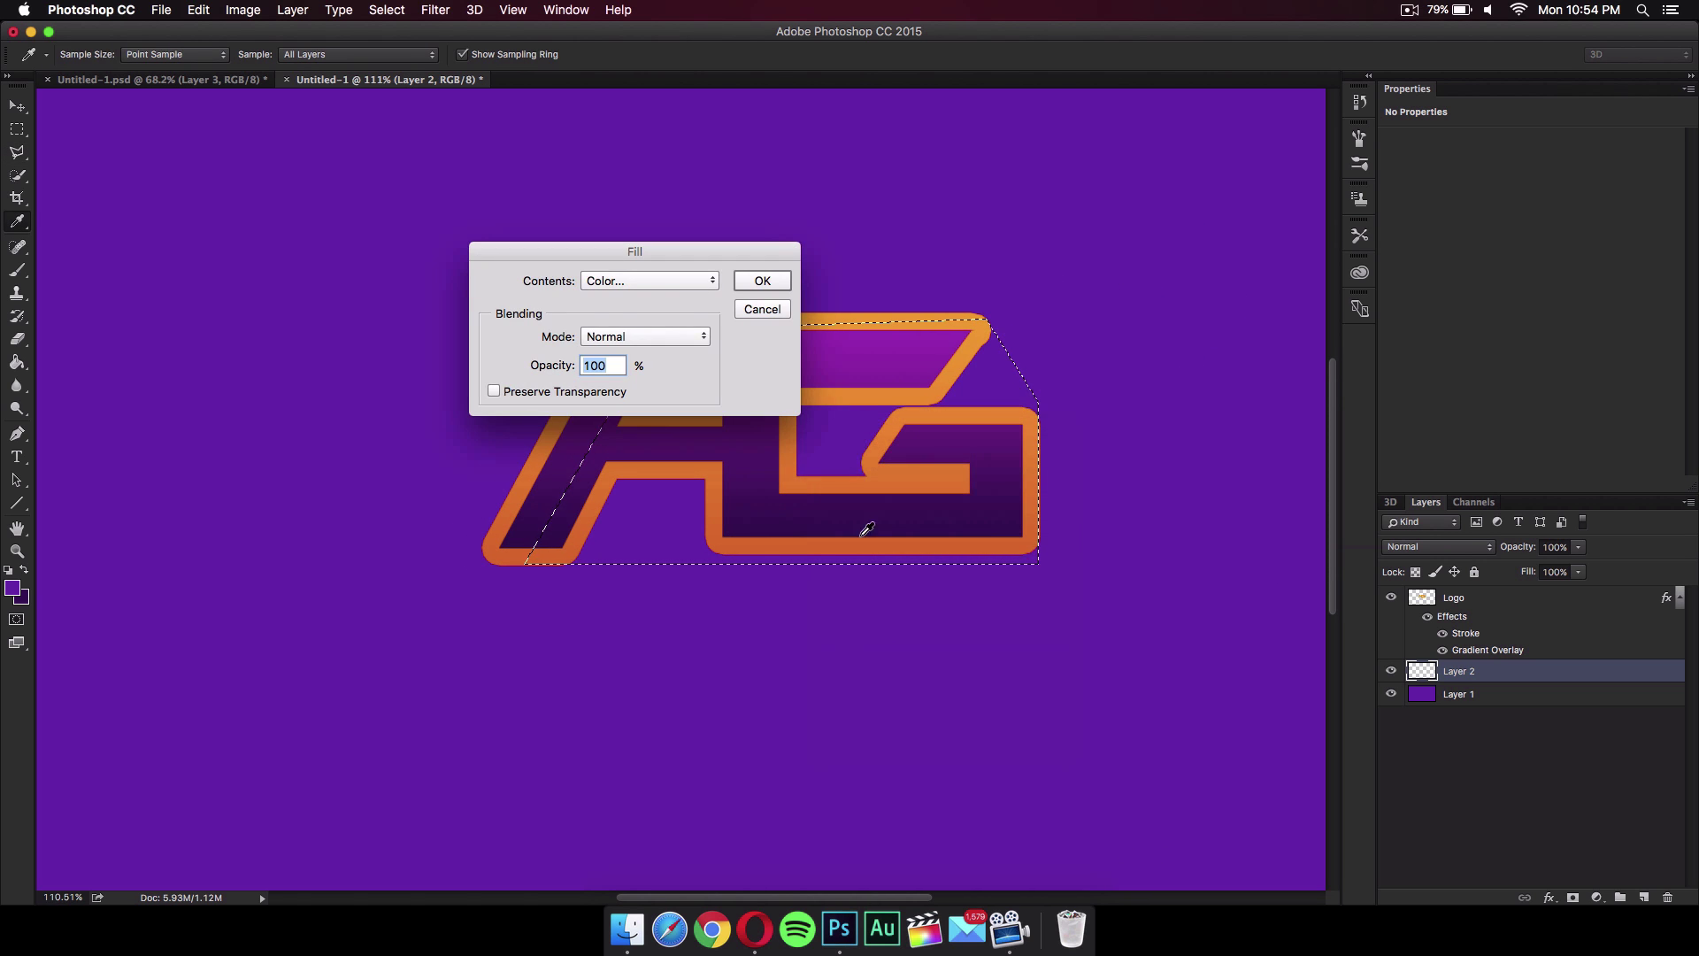
pyautogui.click(648, 282)
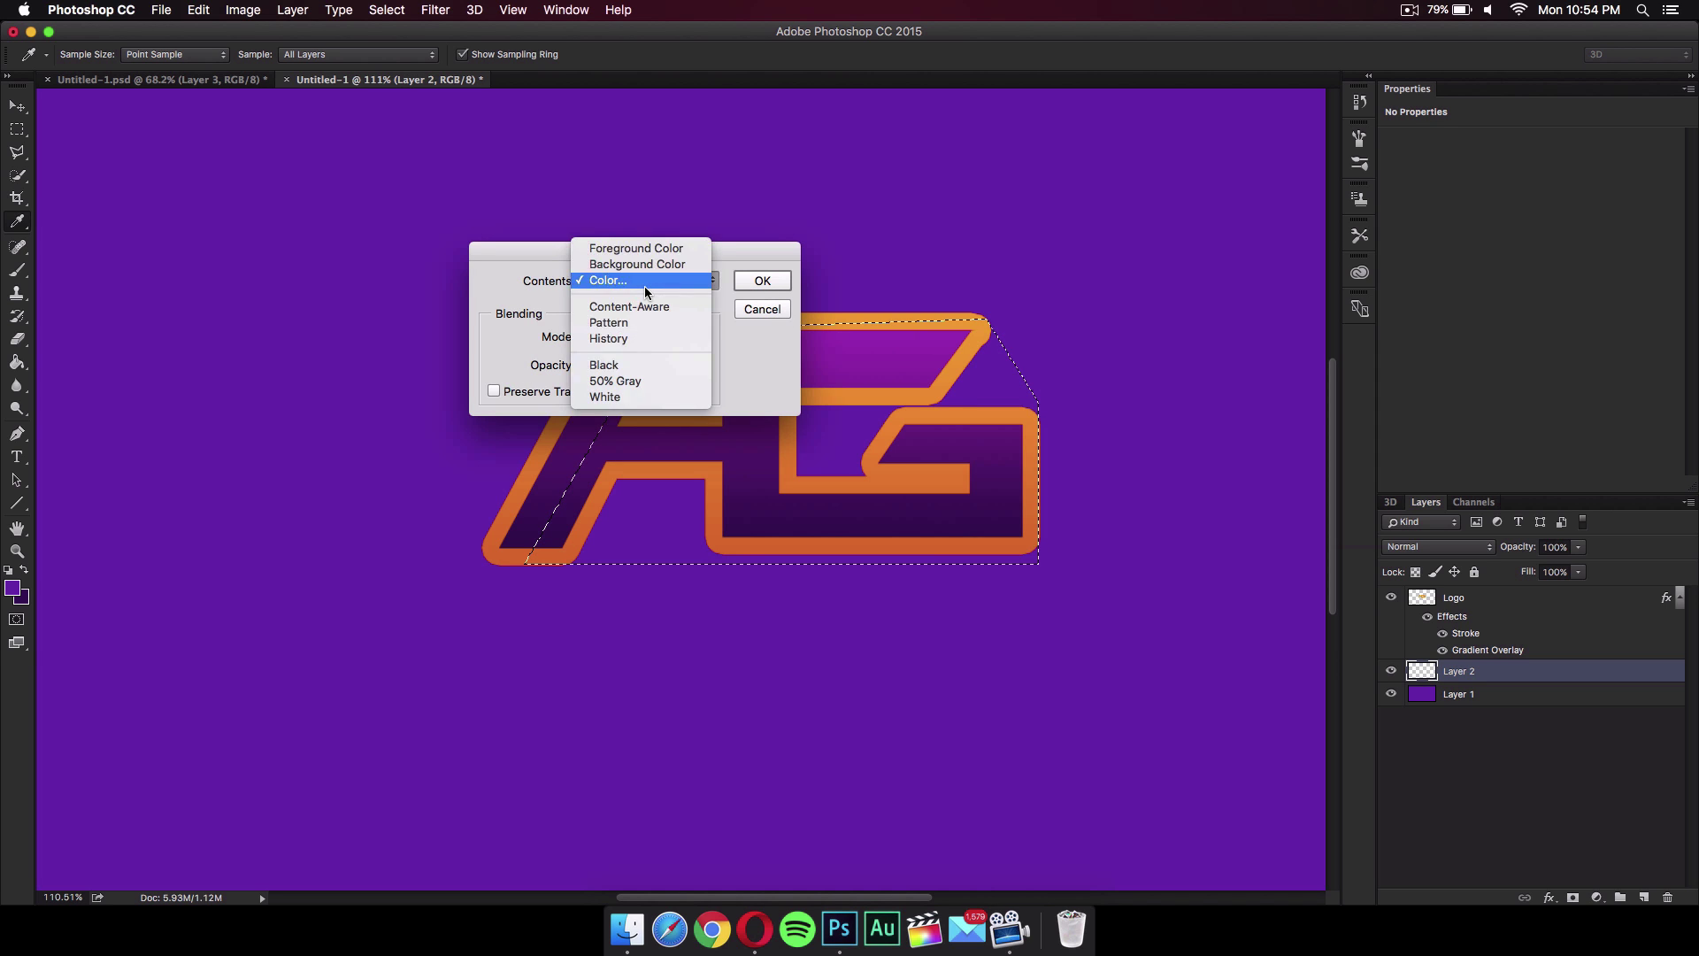
pyautogui.click(645, 287)
pyautogui.click(458, 290)
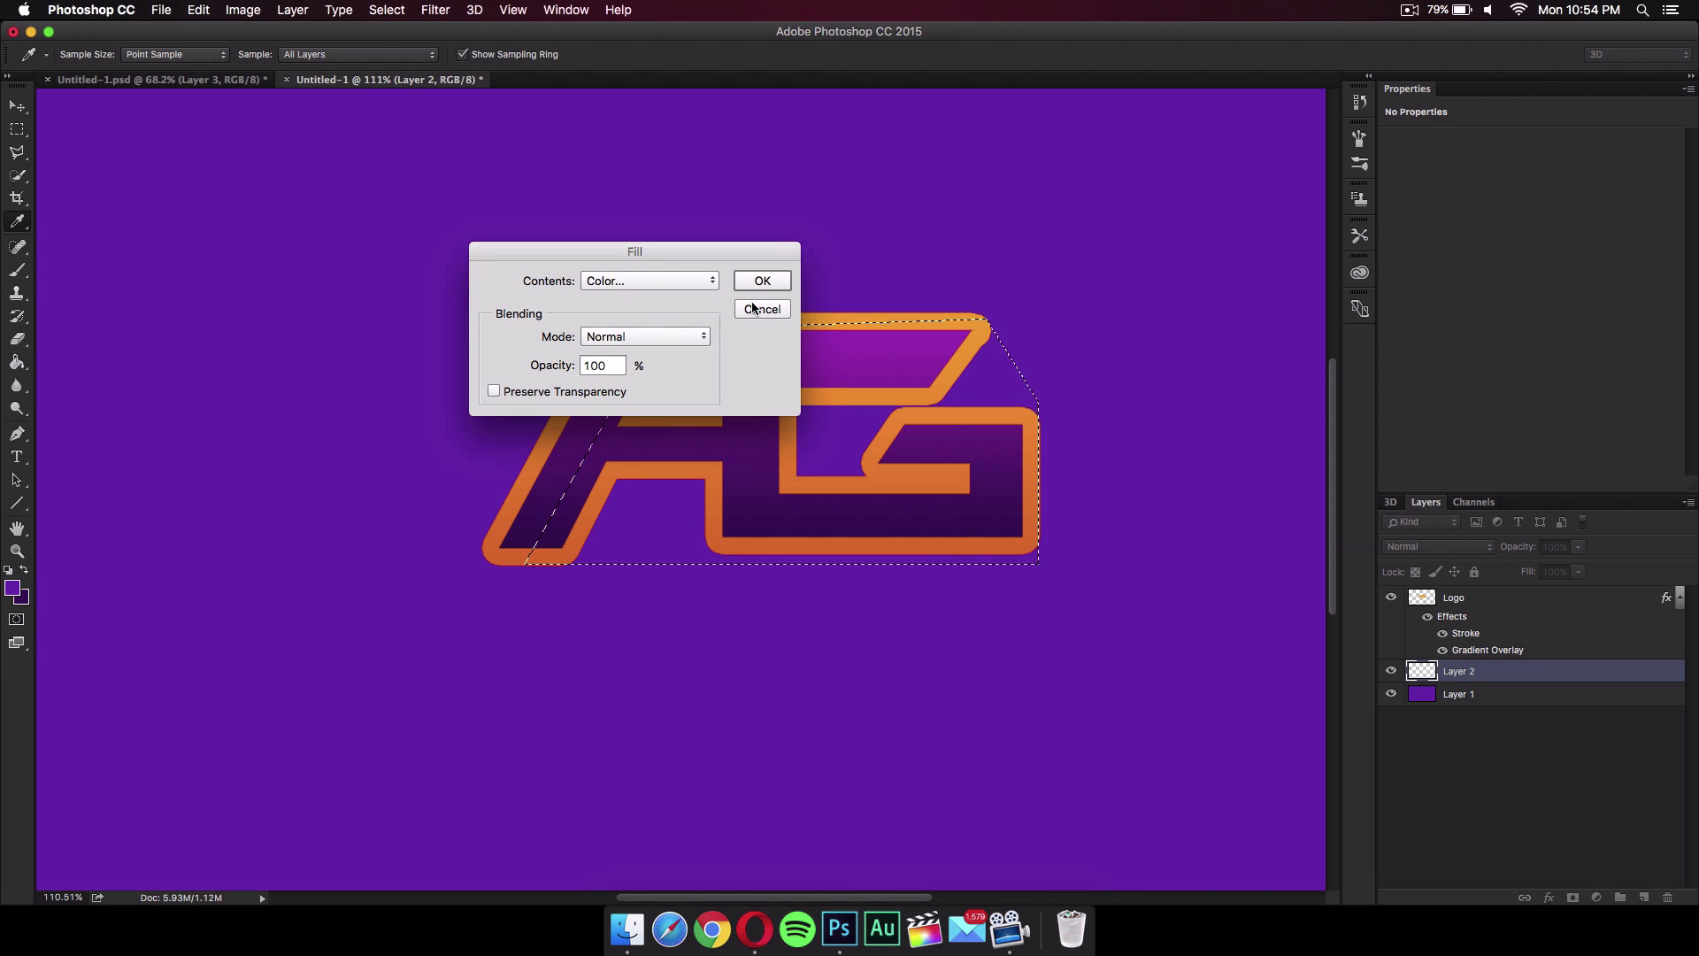
pyautogui.click(773, 279)
pyautogui.press('l')
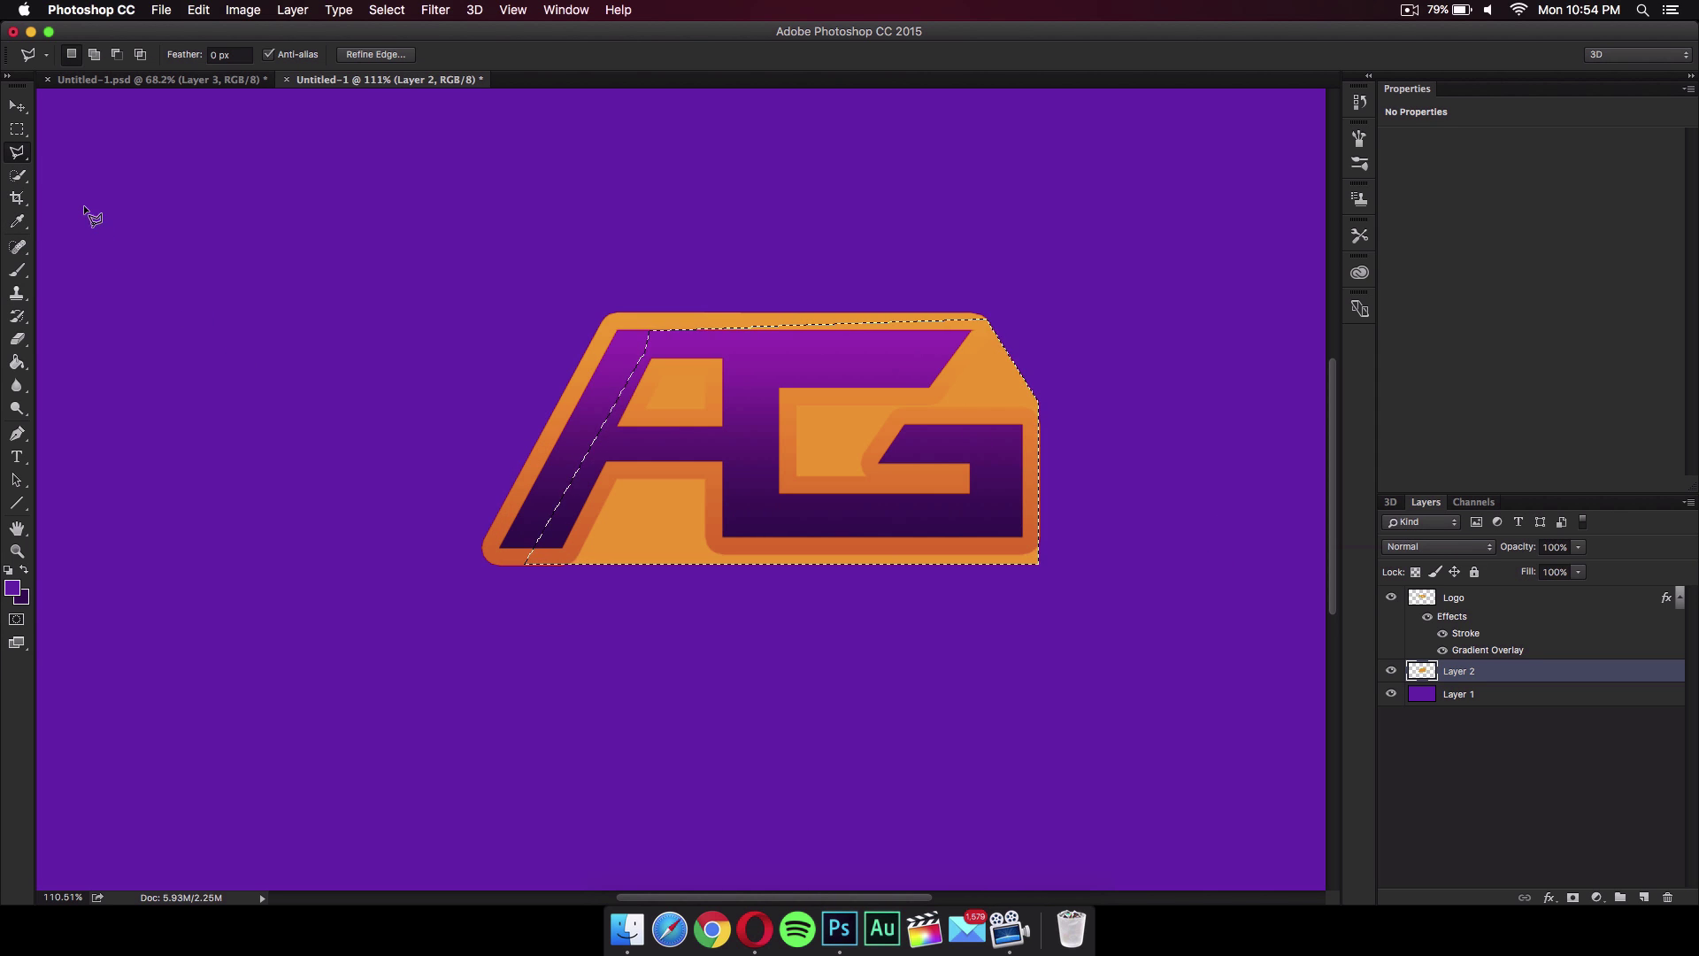
pyautogui.press('m')
pyautogui.click(410, 301)
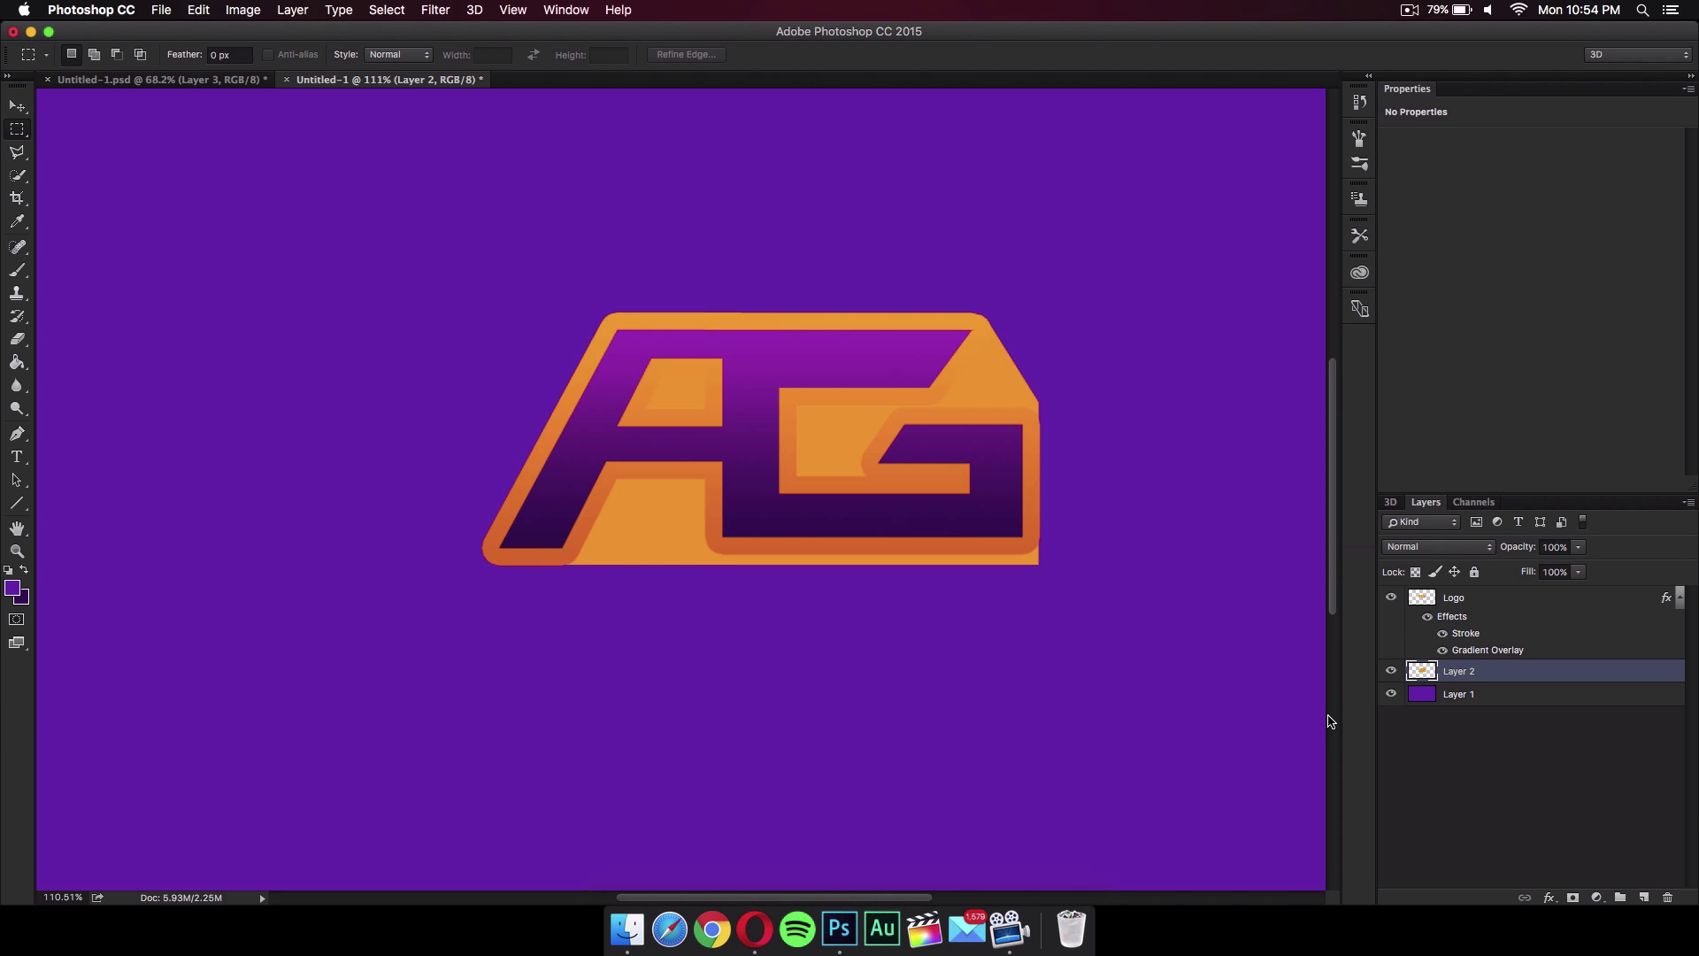
# - Add a Gradient Overlay to Layer 2 and set its 0% color stop to orange ffa700, sampled from the logo's top outline
pyautogui.rightClick(1486, 677)
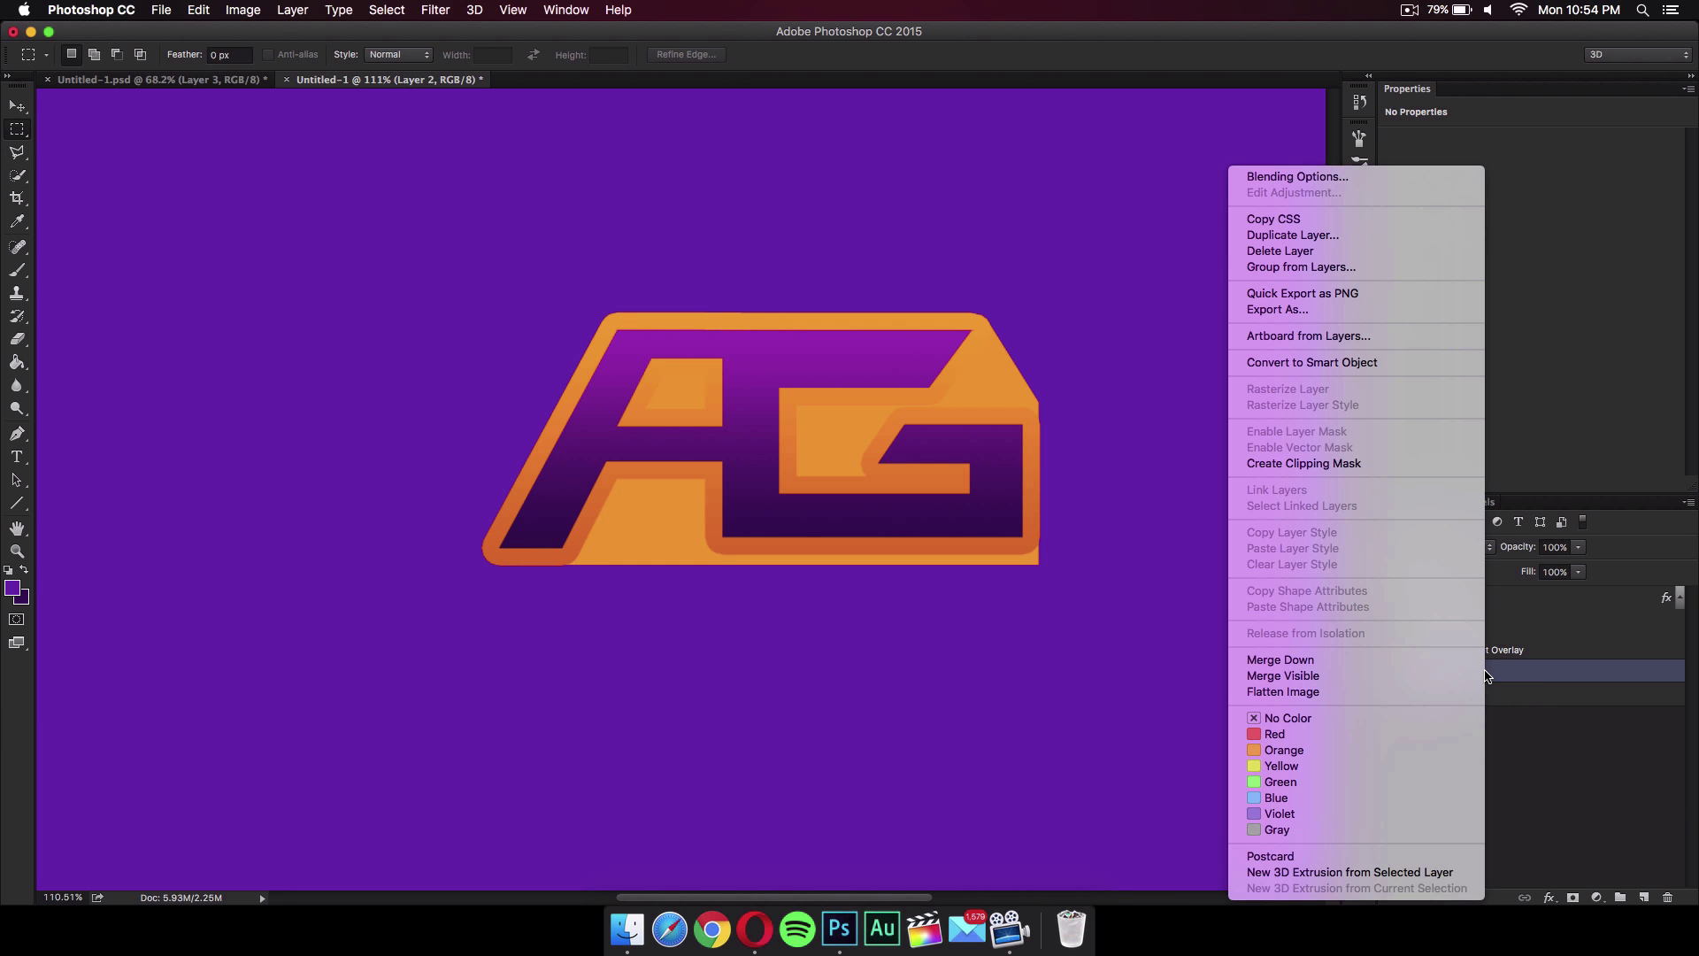
pyautogui.click(1357, 176)
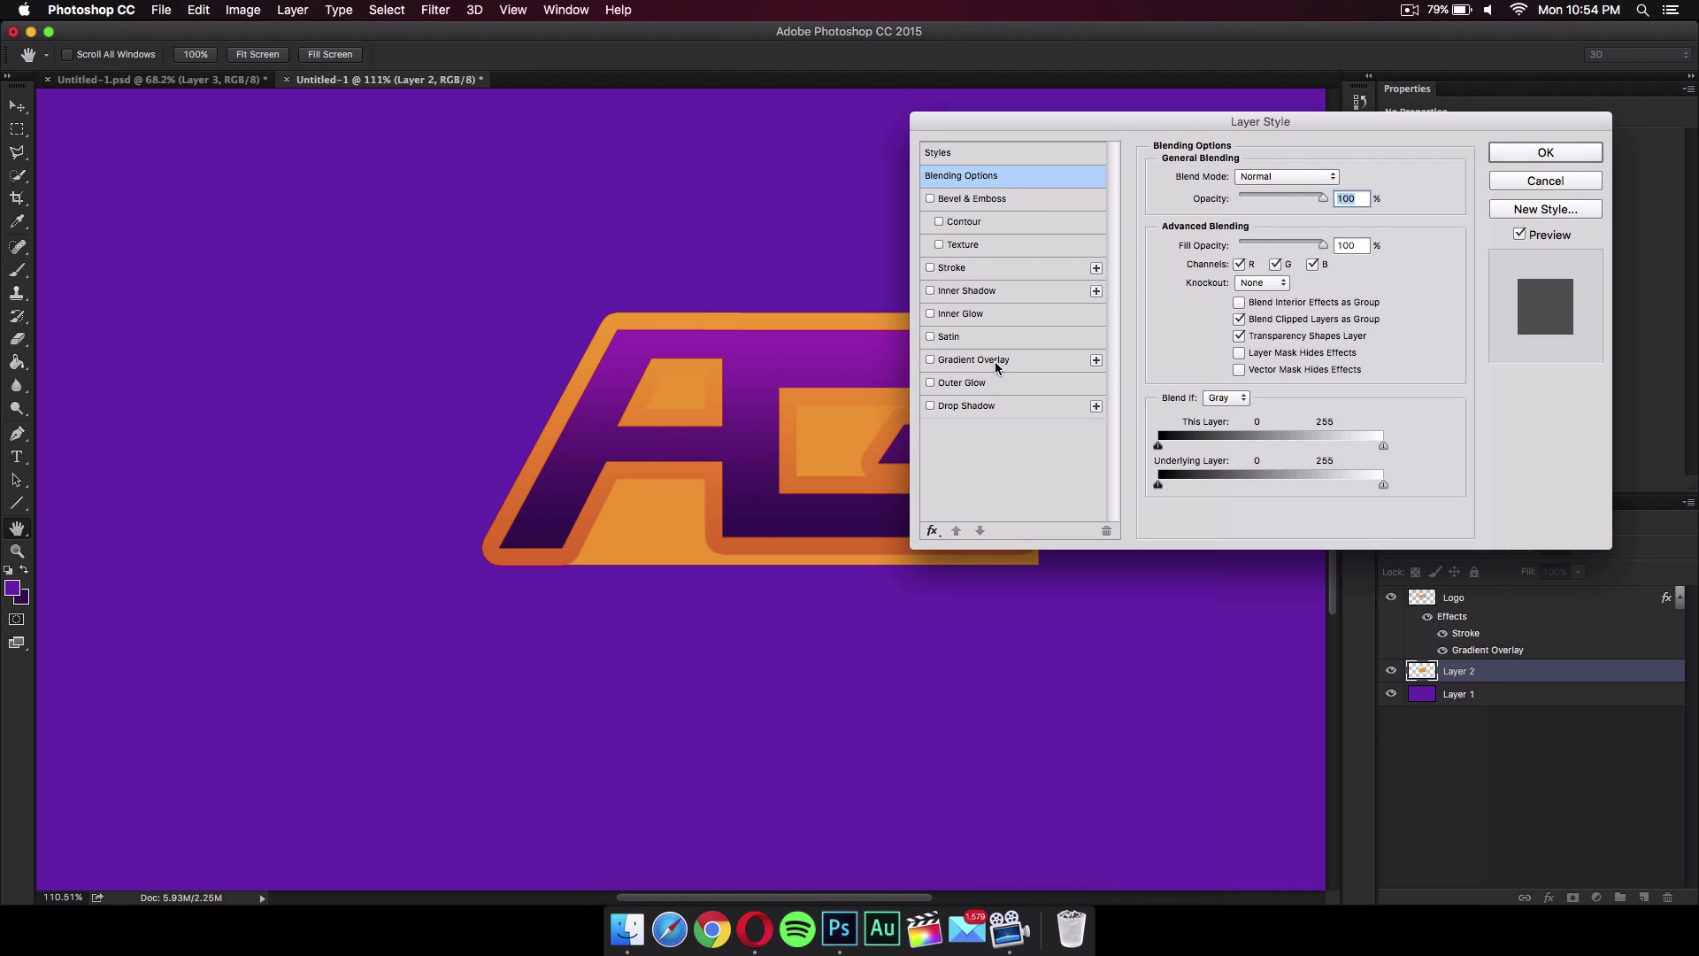
pyautogui.click(994, 361)
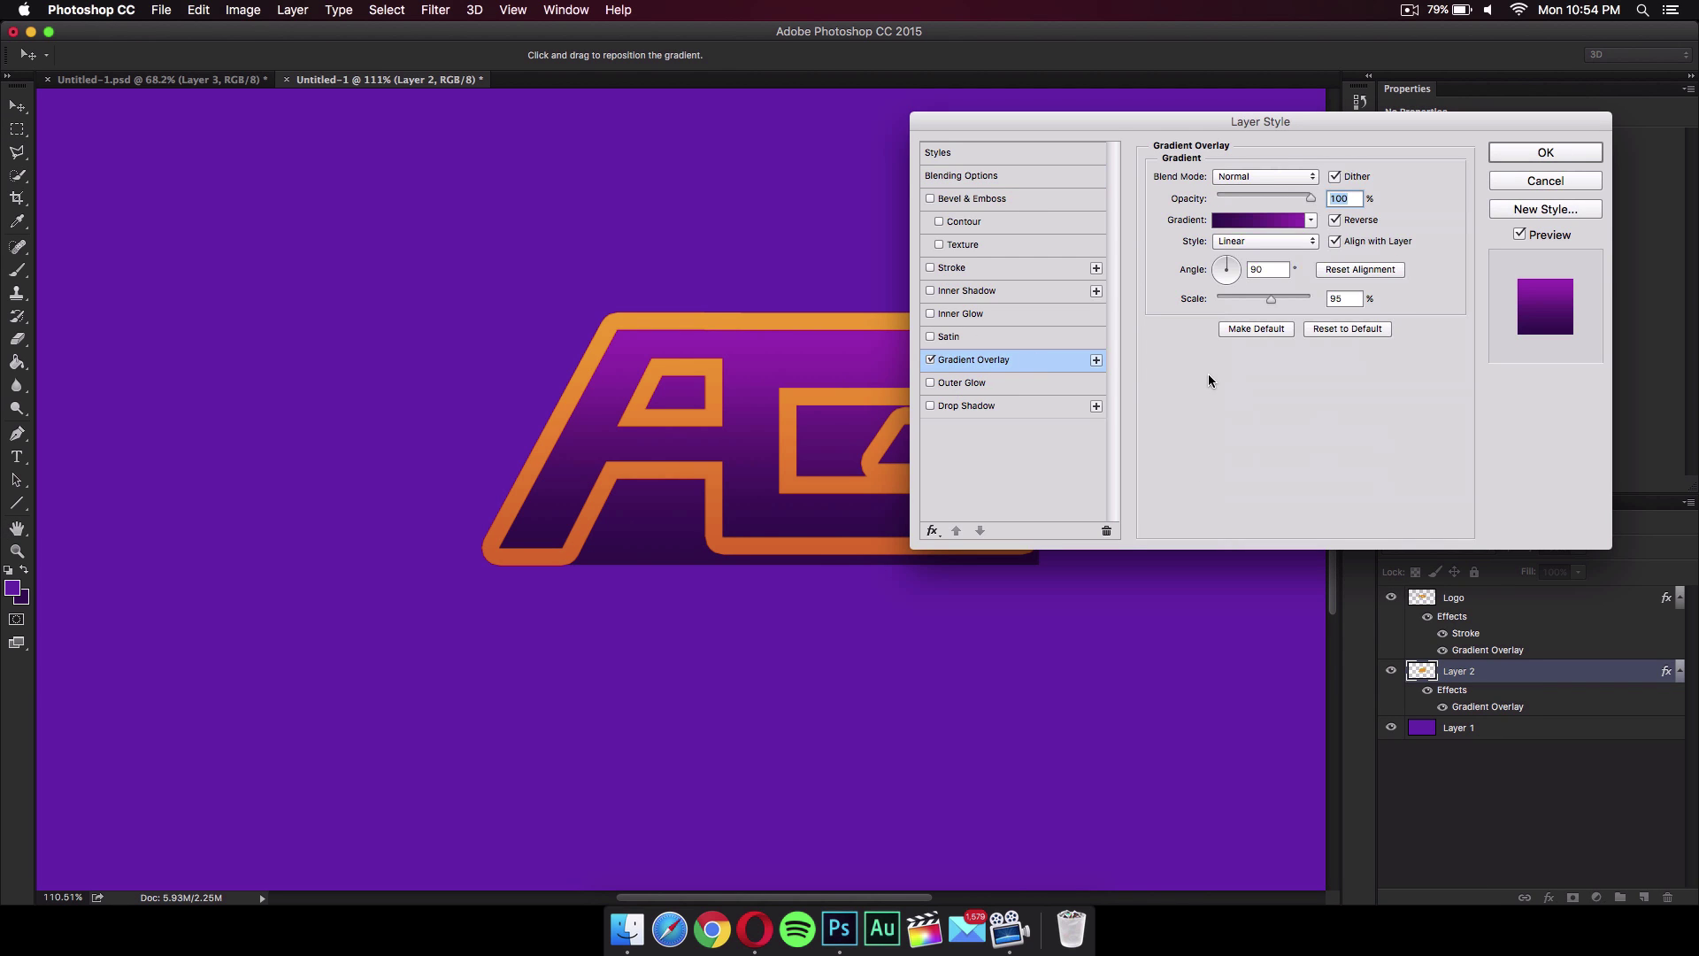
pyautogui.click(1234, 223)
pyautogui.click(705, 494)
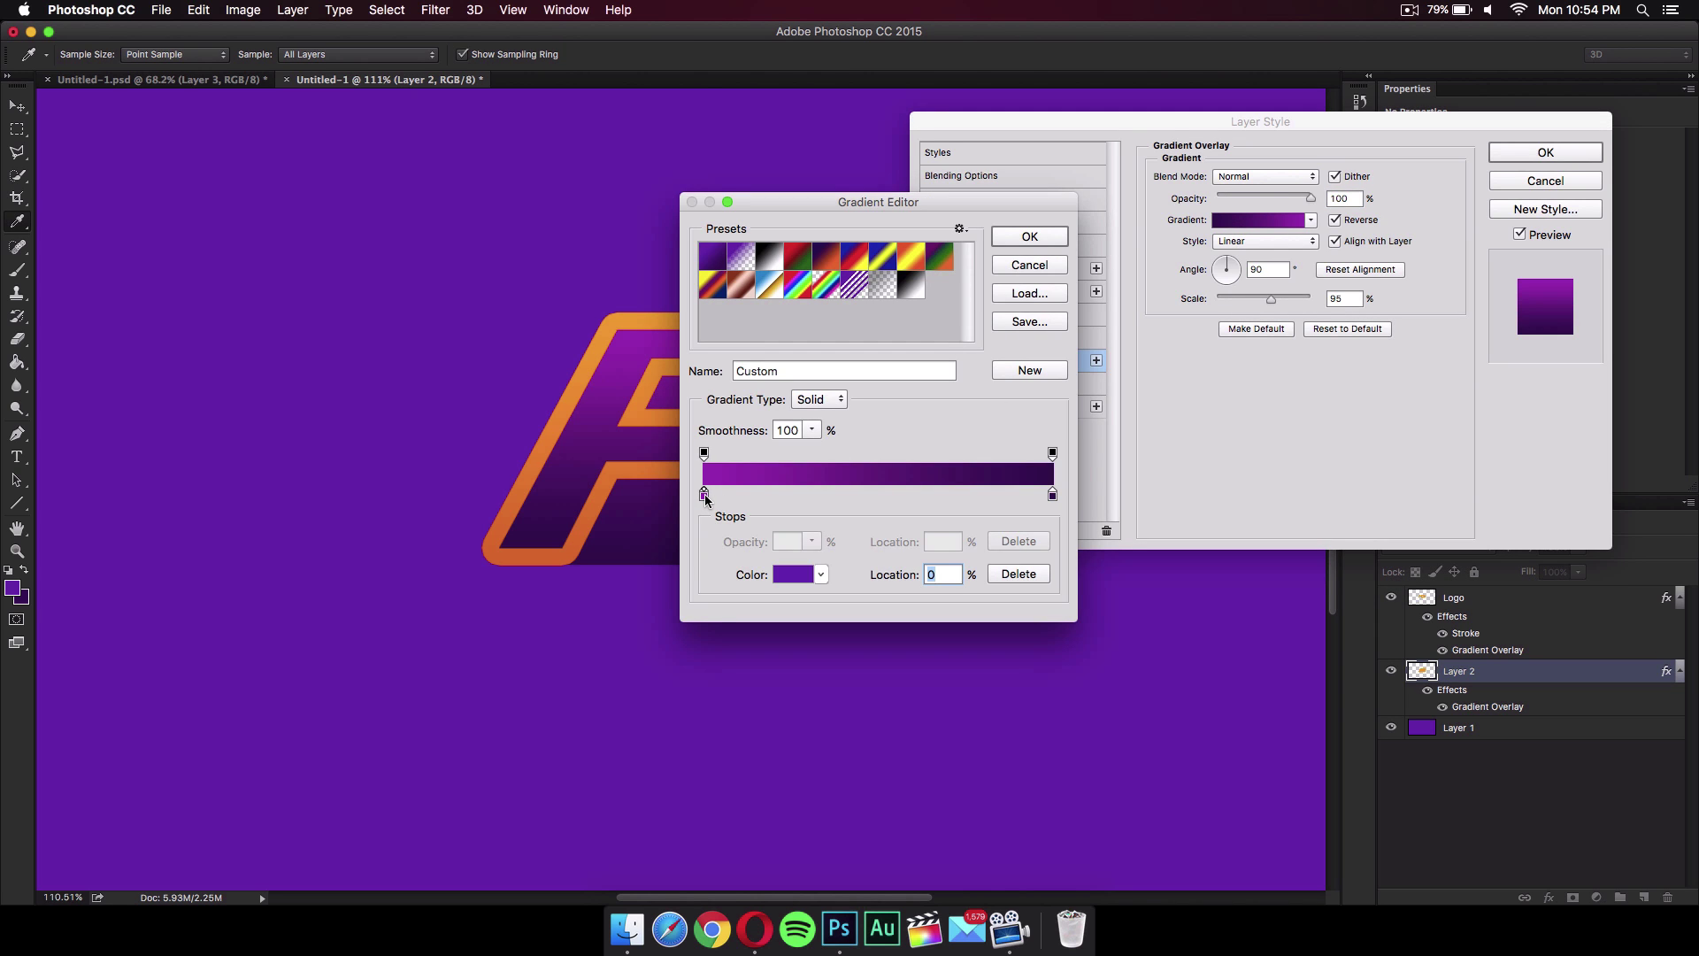
pyautogui.doubleClick(704, 494)
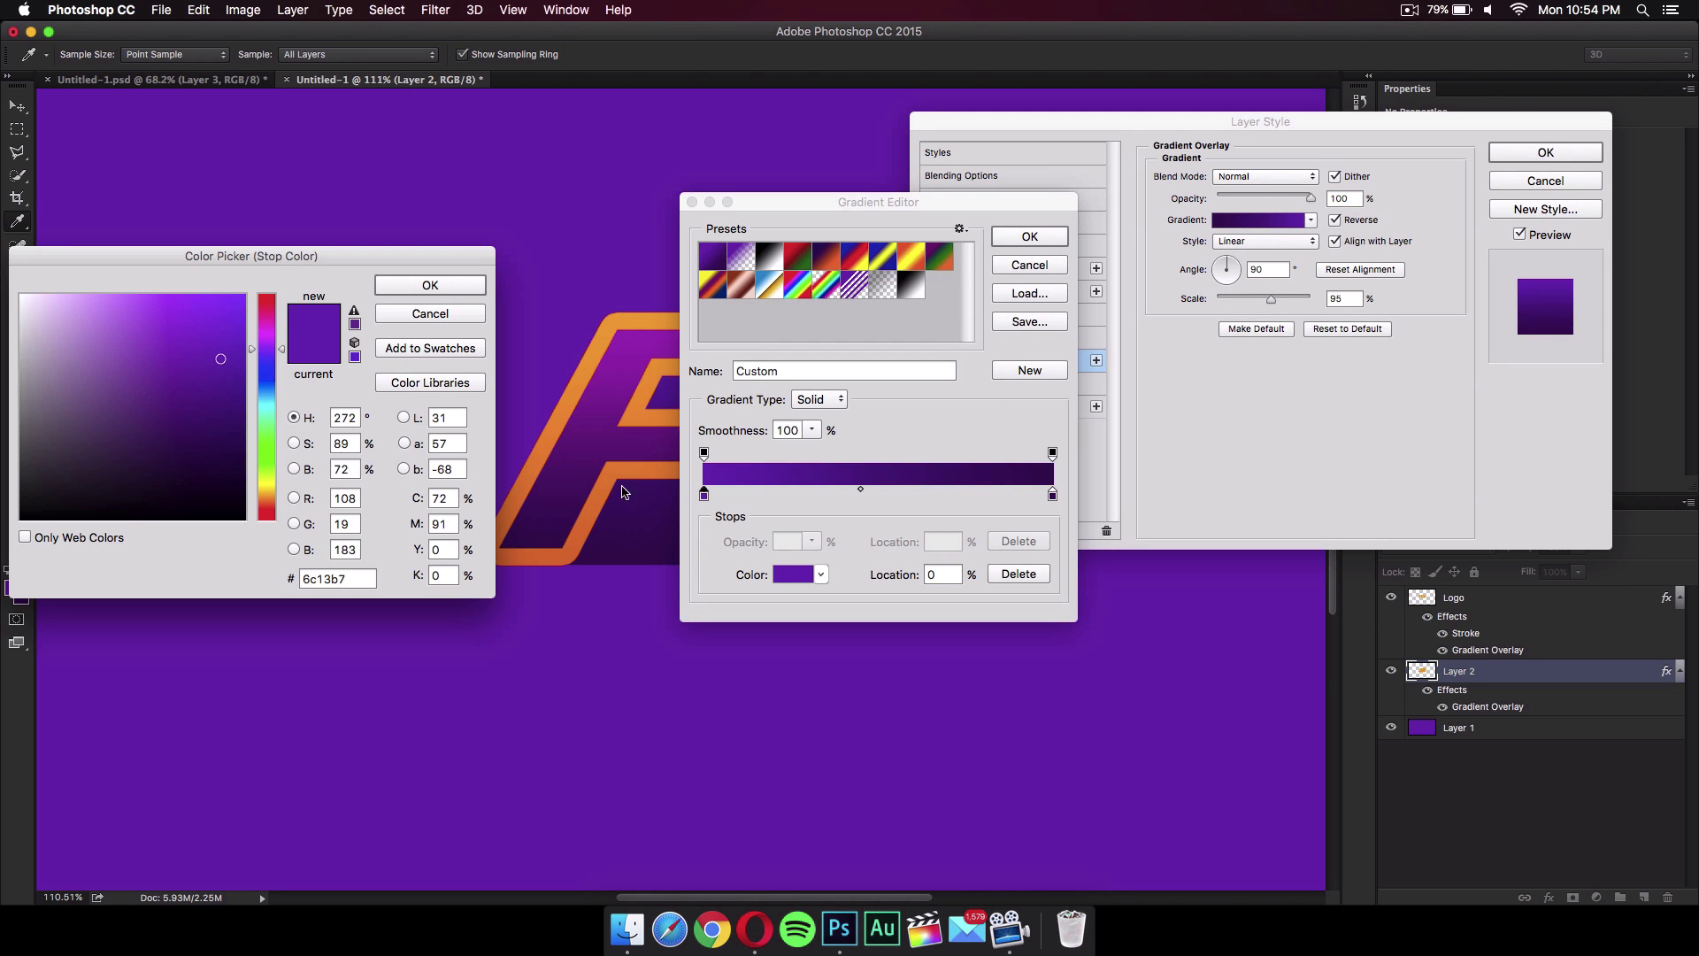
pyautogui.moveTo(274, 263); pyautogui.dragTo(1201, 259)
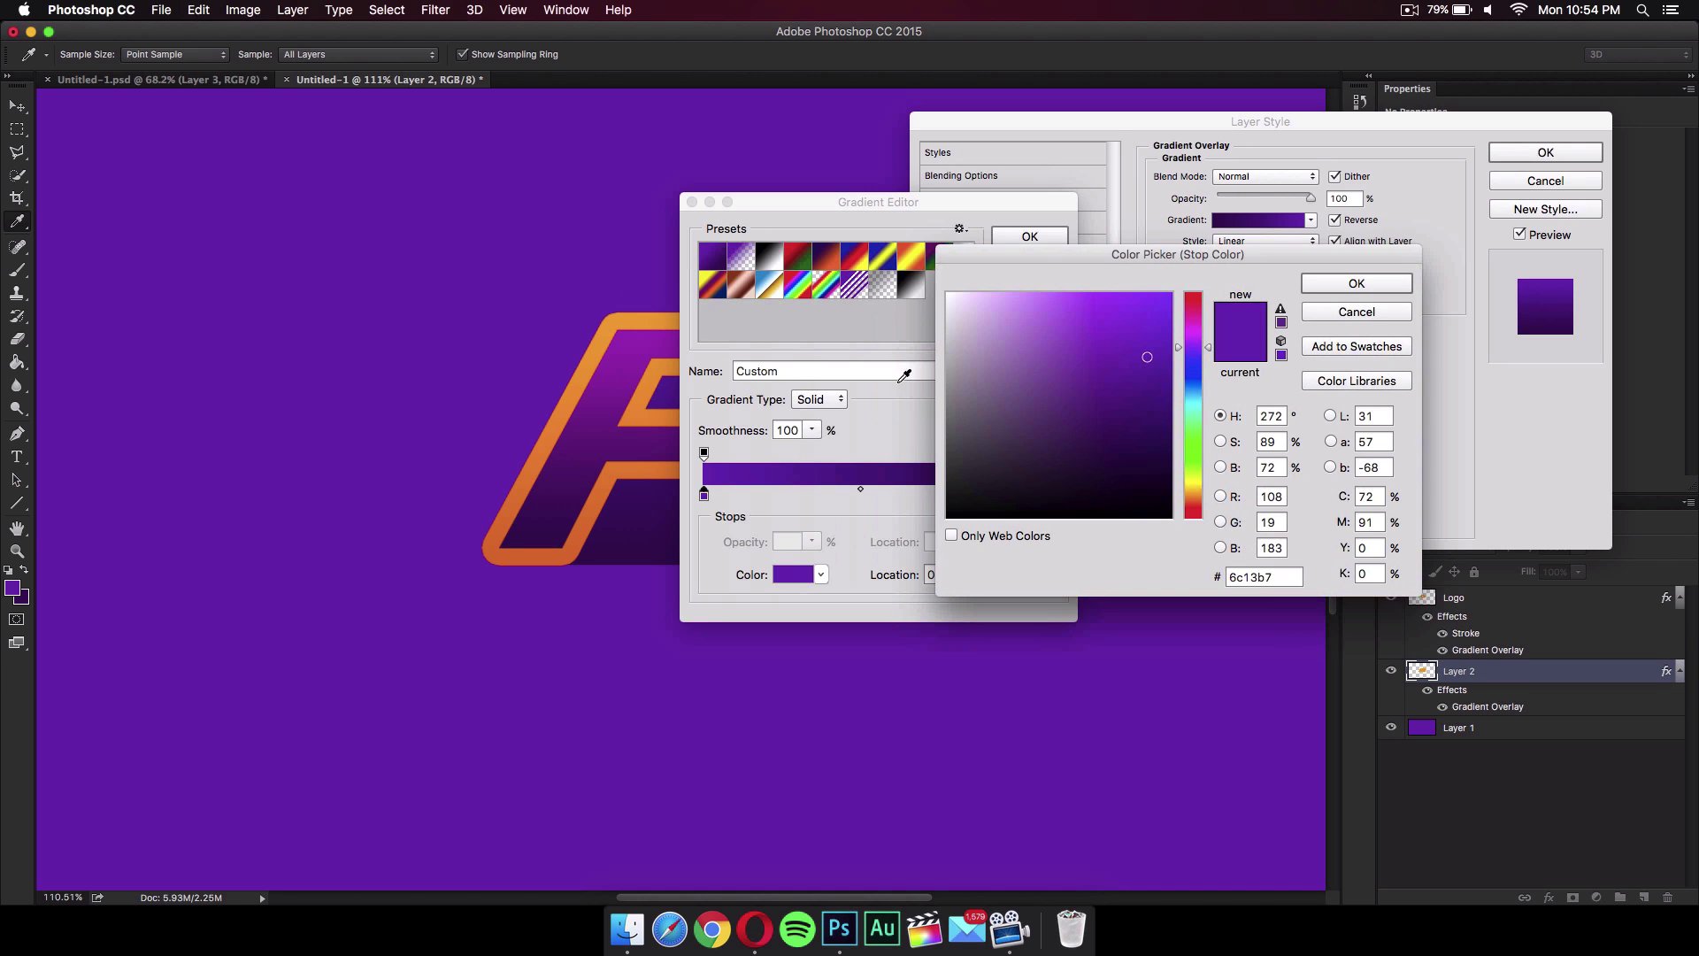
pyautogui.click(625, 319)
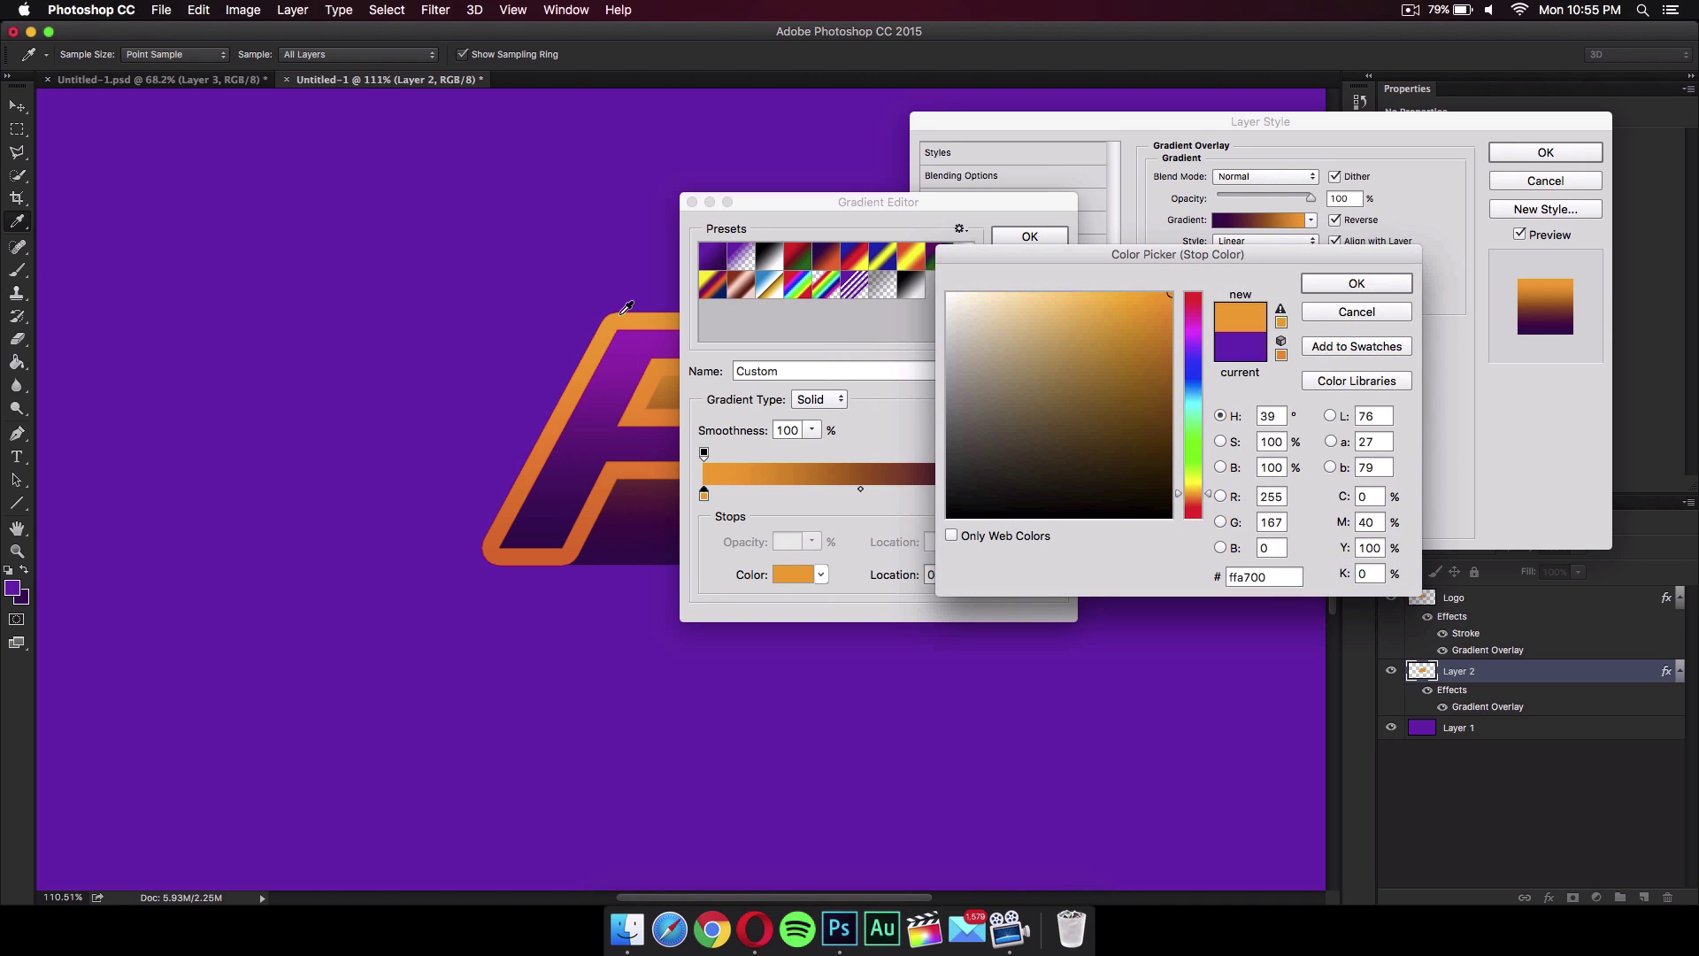
pyautogui.click(1343, 288)
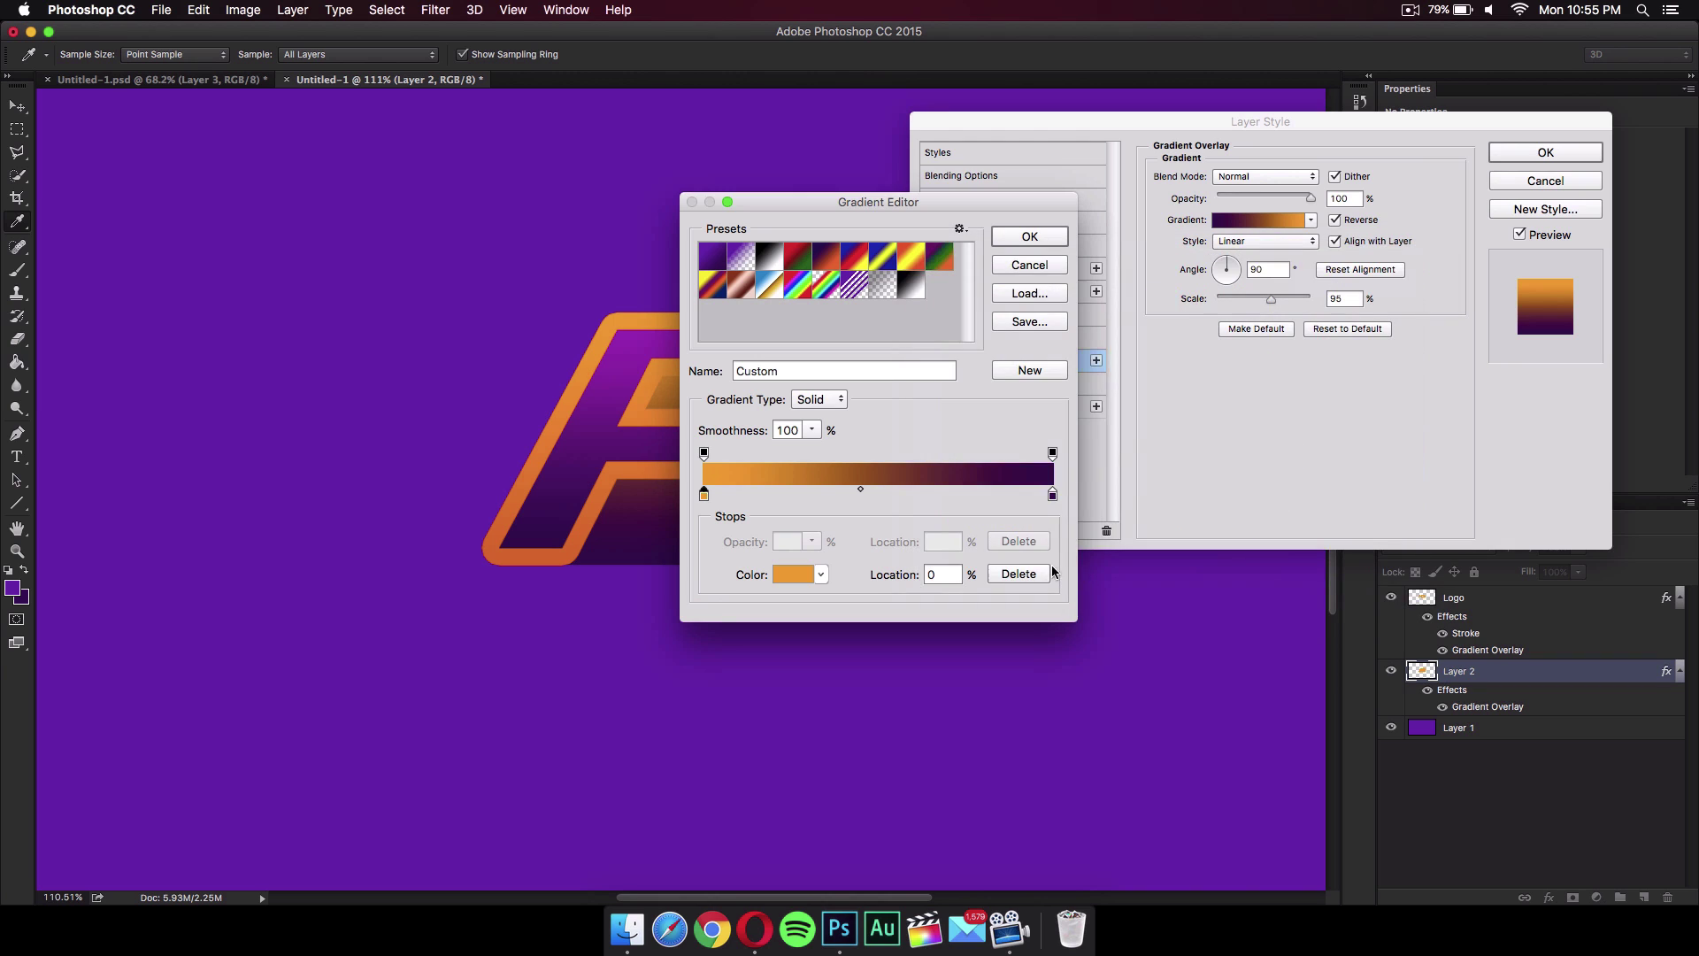
# - Set the overlay gradient's 100% color stop to dark orange e27a0c, sampled from the logo's bottom outline, and apply the layer style
pyautogui.doubleClick(1054, 492)
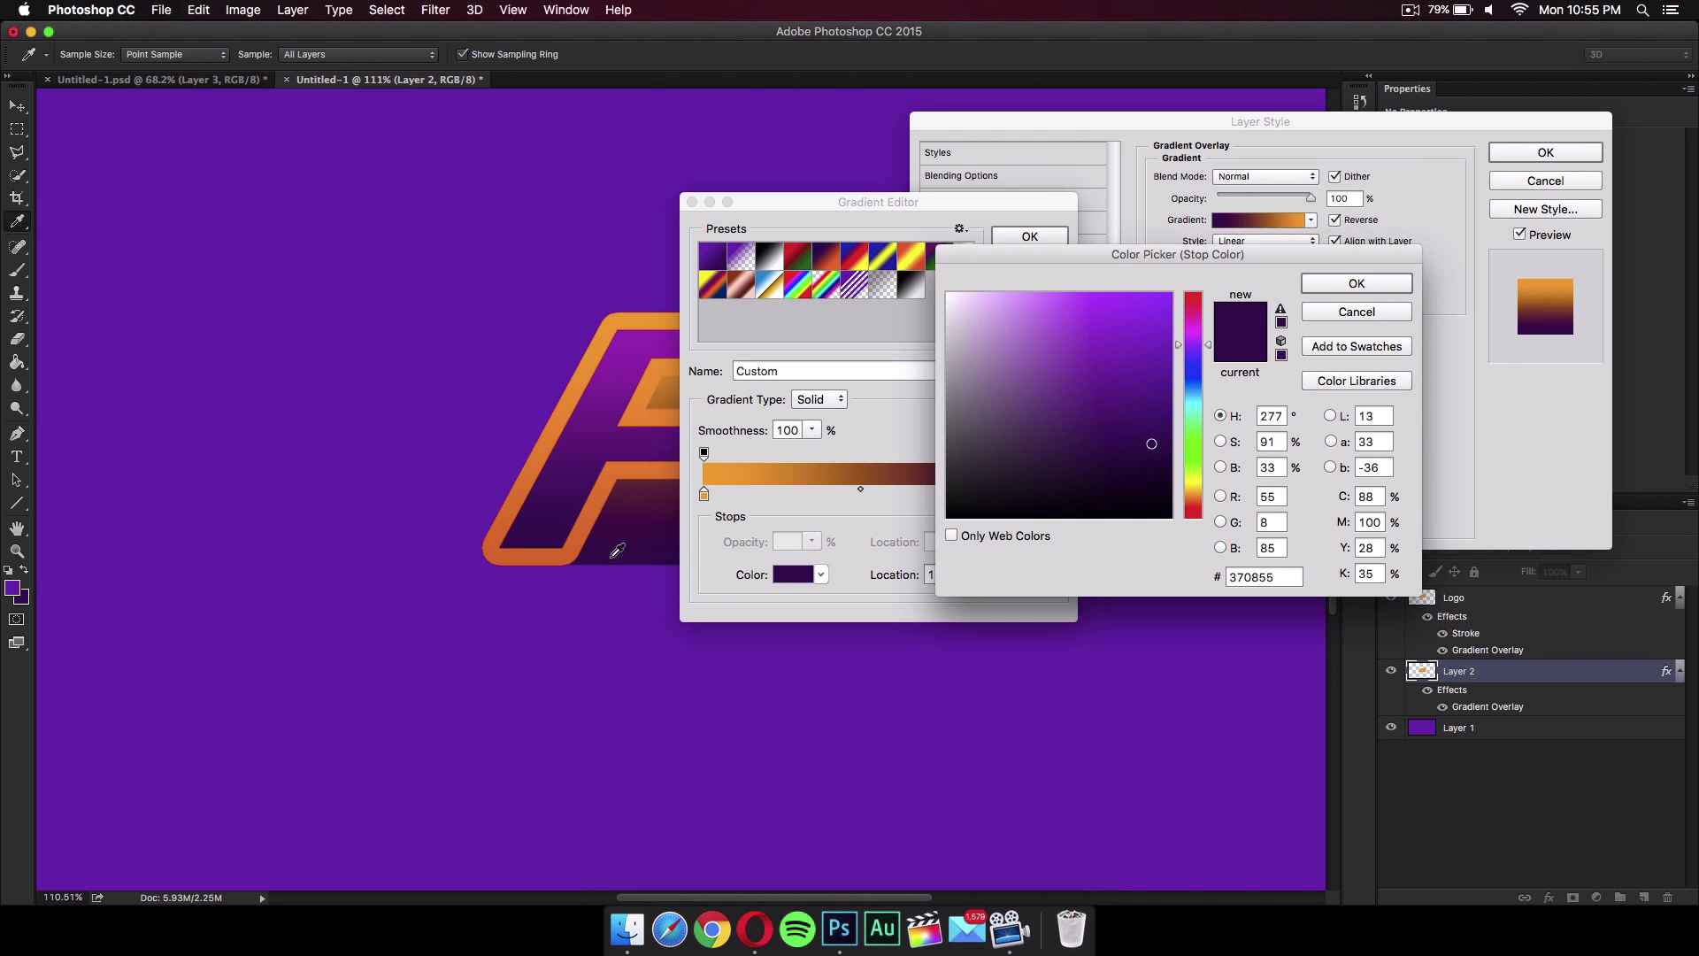
pyautogui.click(651, 557)
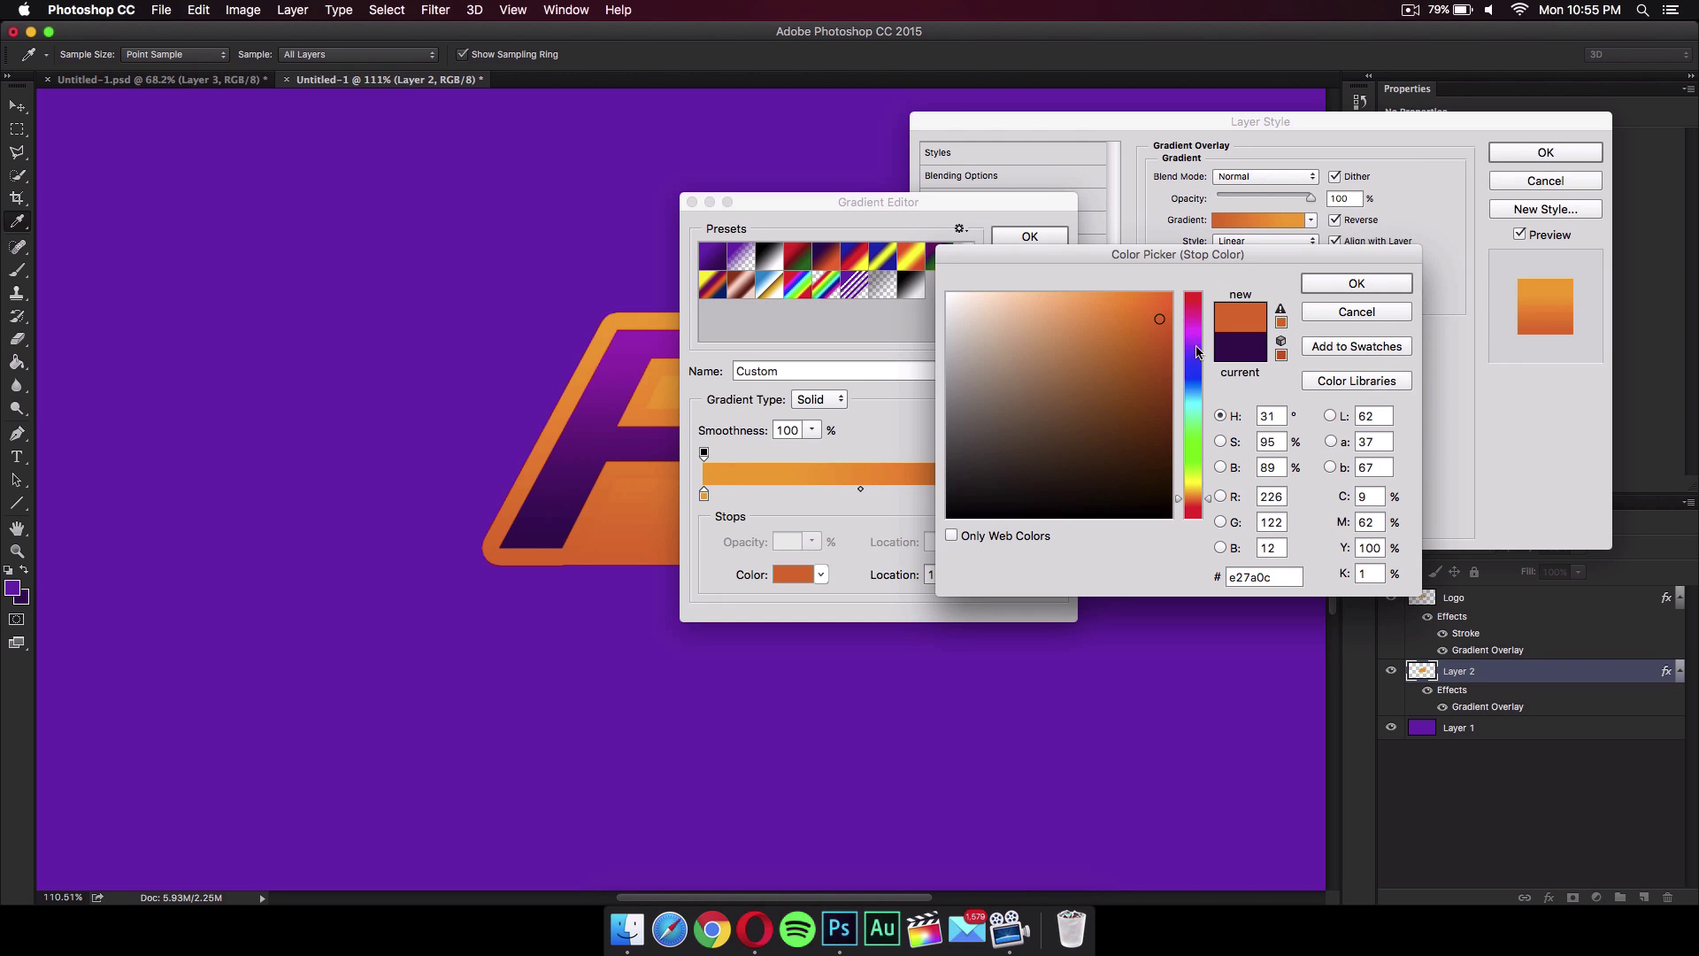
pyautogui.click(1344, 284)
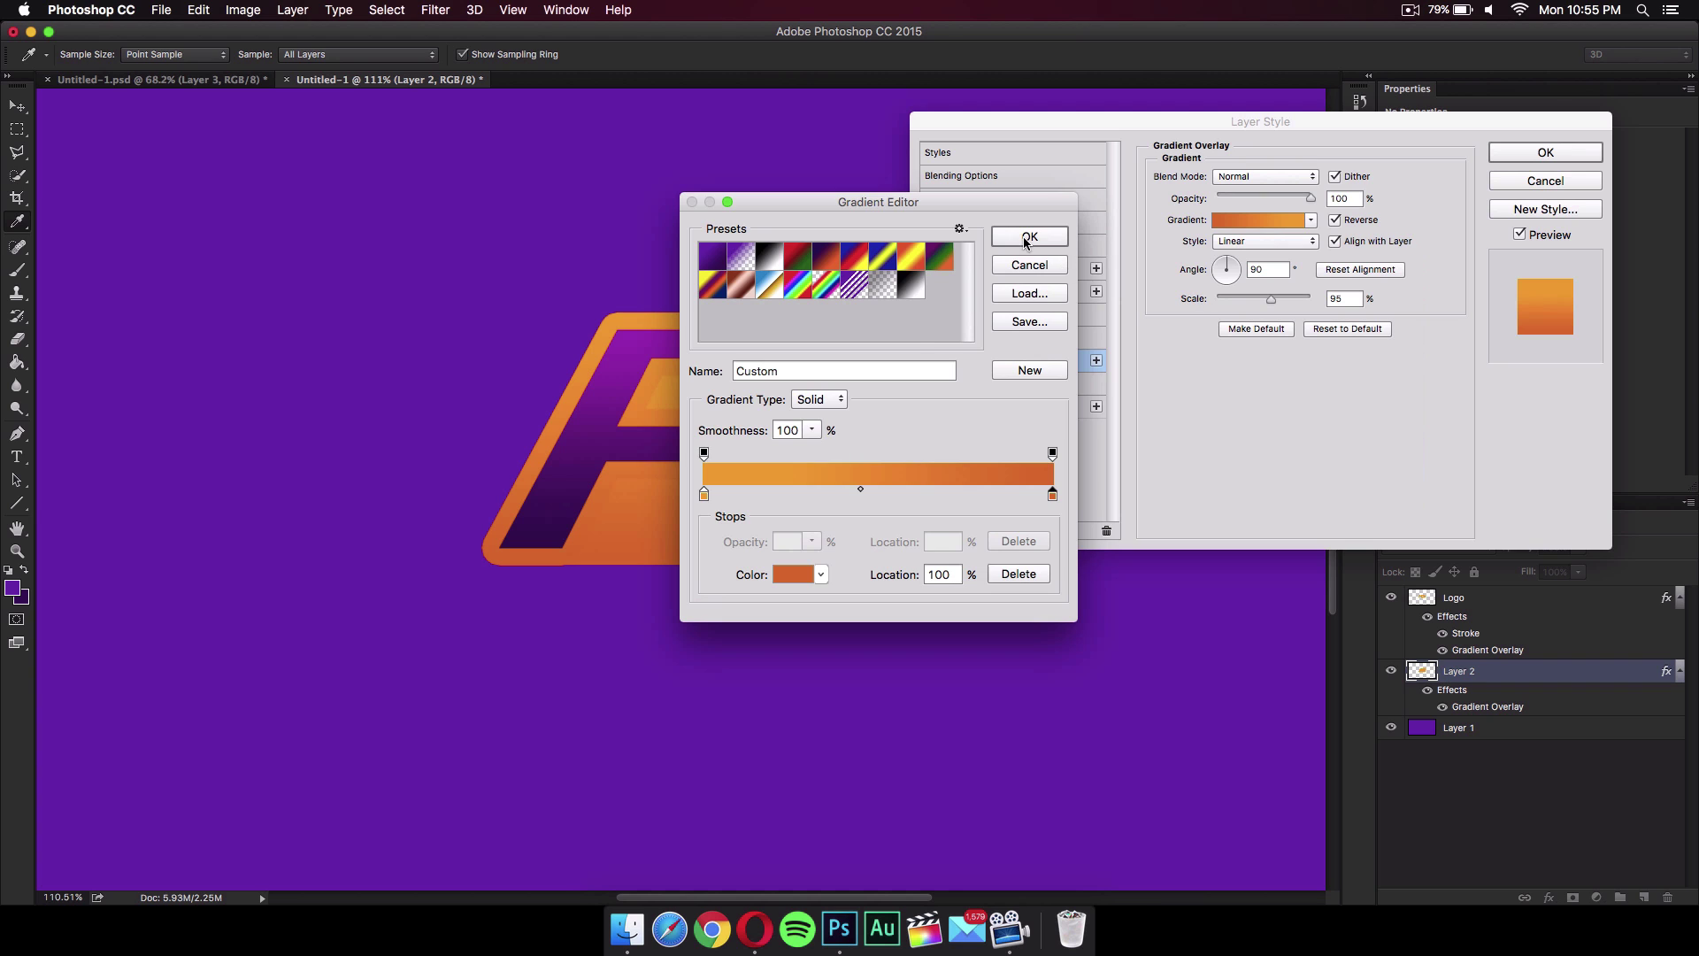
pyautogui.click(1028, 238)
pyautogui.moveTo(1129, 119); pyautogui.dragTo(525, 377)
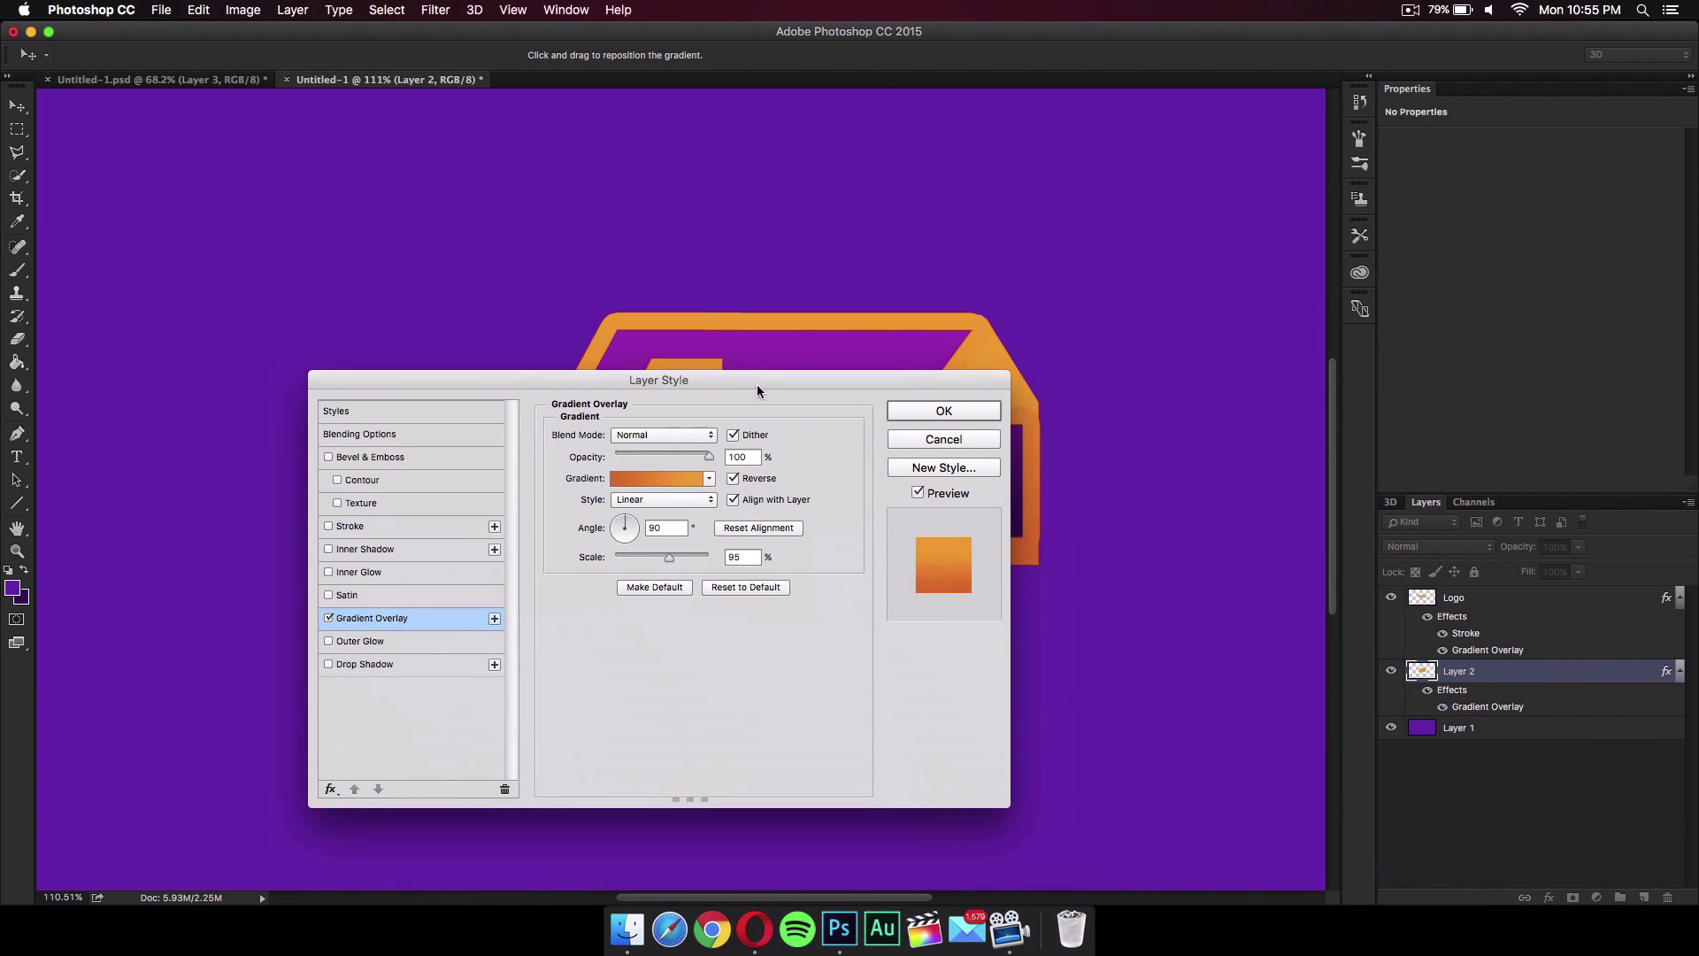
pyautogui.click(959, 409)
# - Trim the right edge of Layer 2's backing shape with a tall, narrow rectangular selection, select the Logo layer, and deselect the area
pyautogui.hscroll(5, 1120, 468)
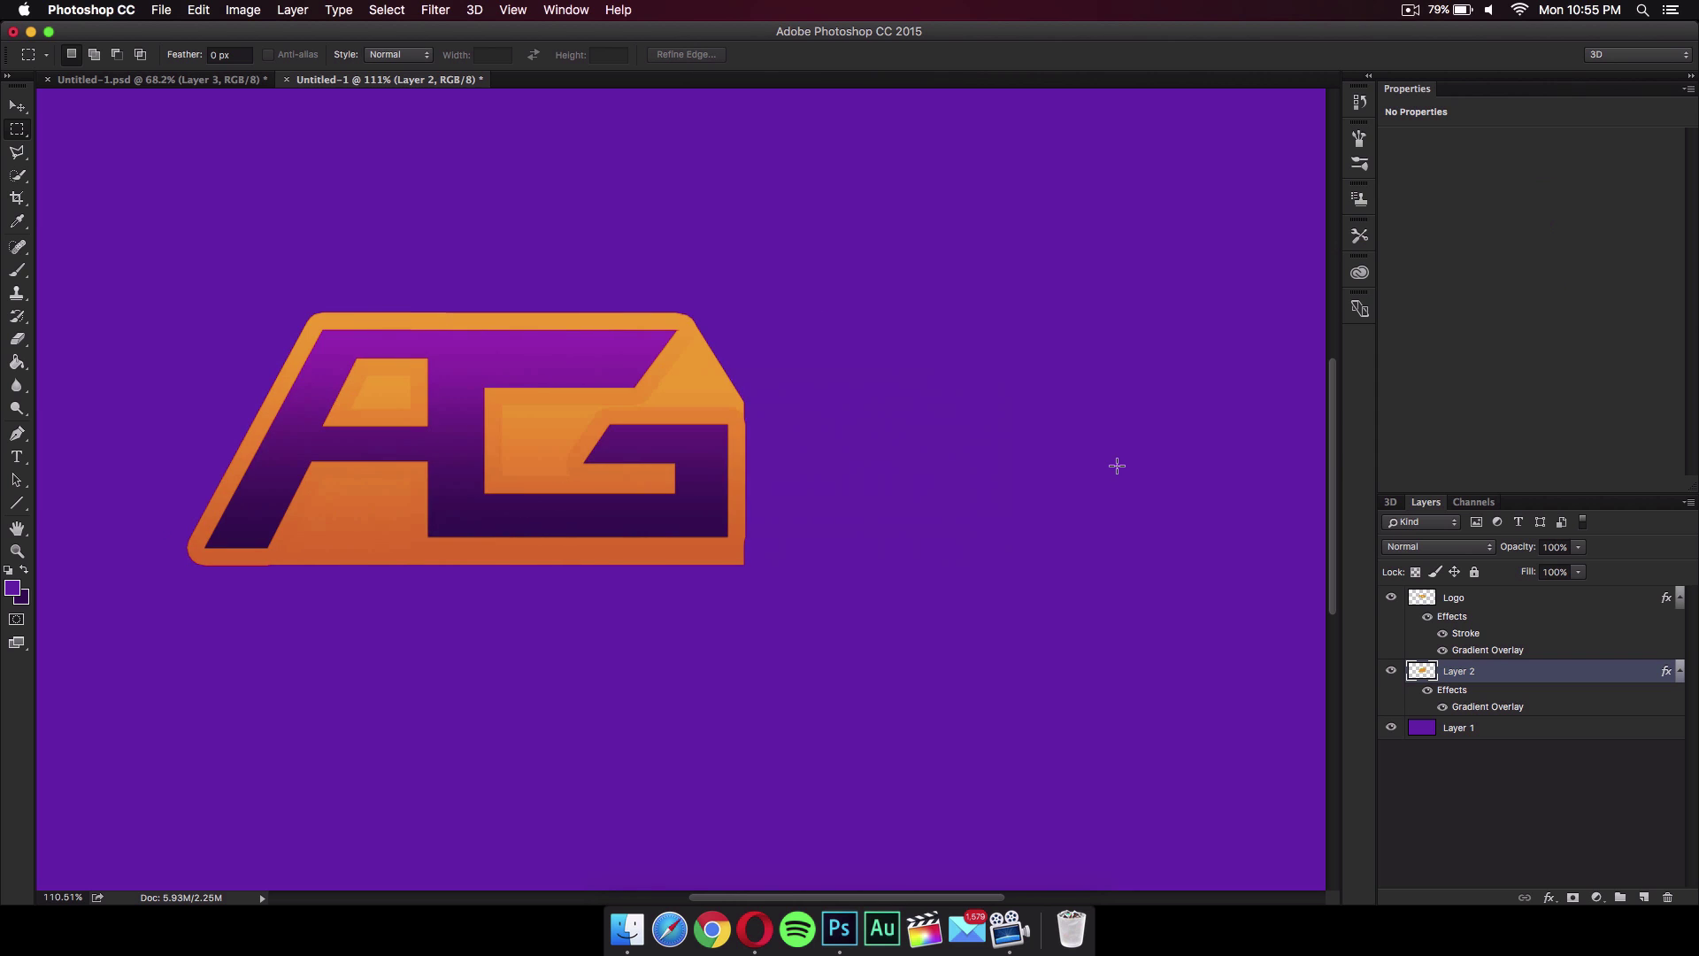
pyautogui.scroll(10, 1117, 466)
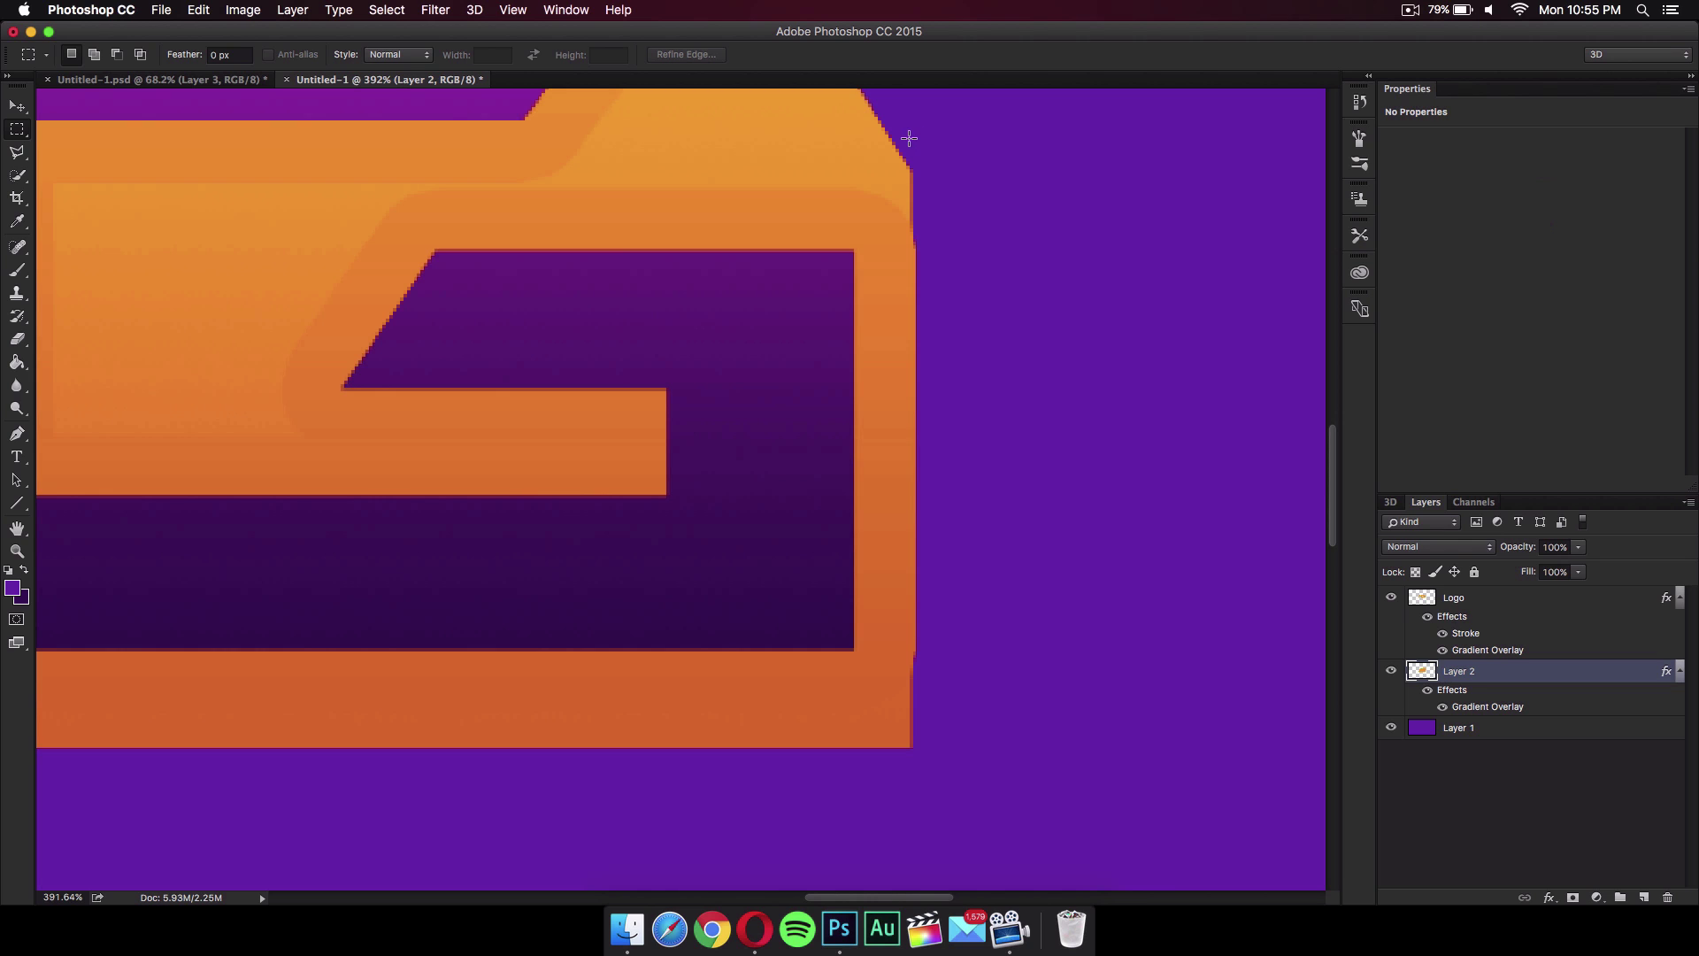
pyautogui.moveTo(907, 133); pyautogui.dragTo(993, 800)
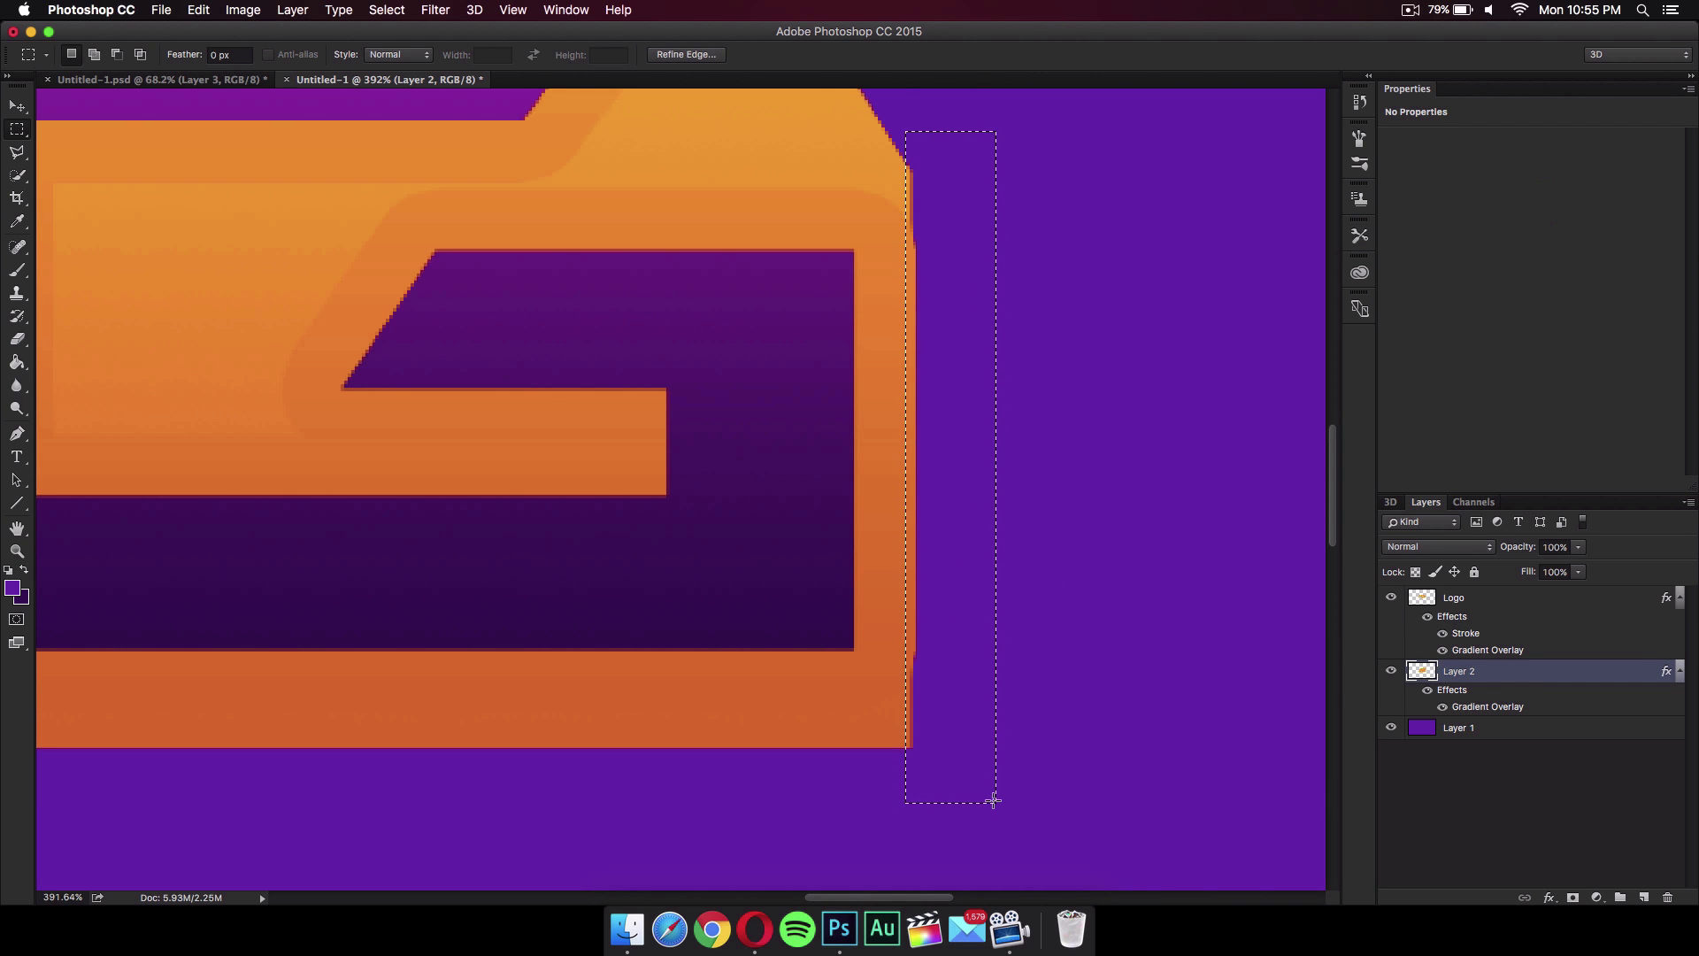
pyautogui.click(1514, 599)
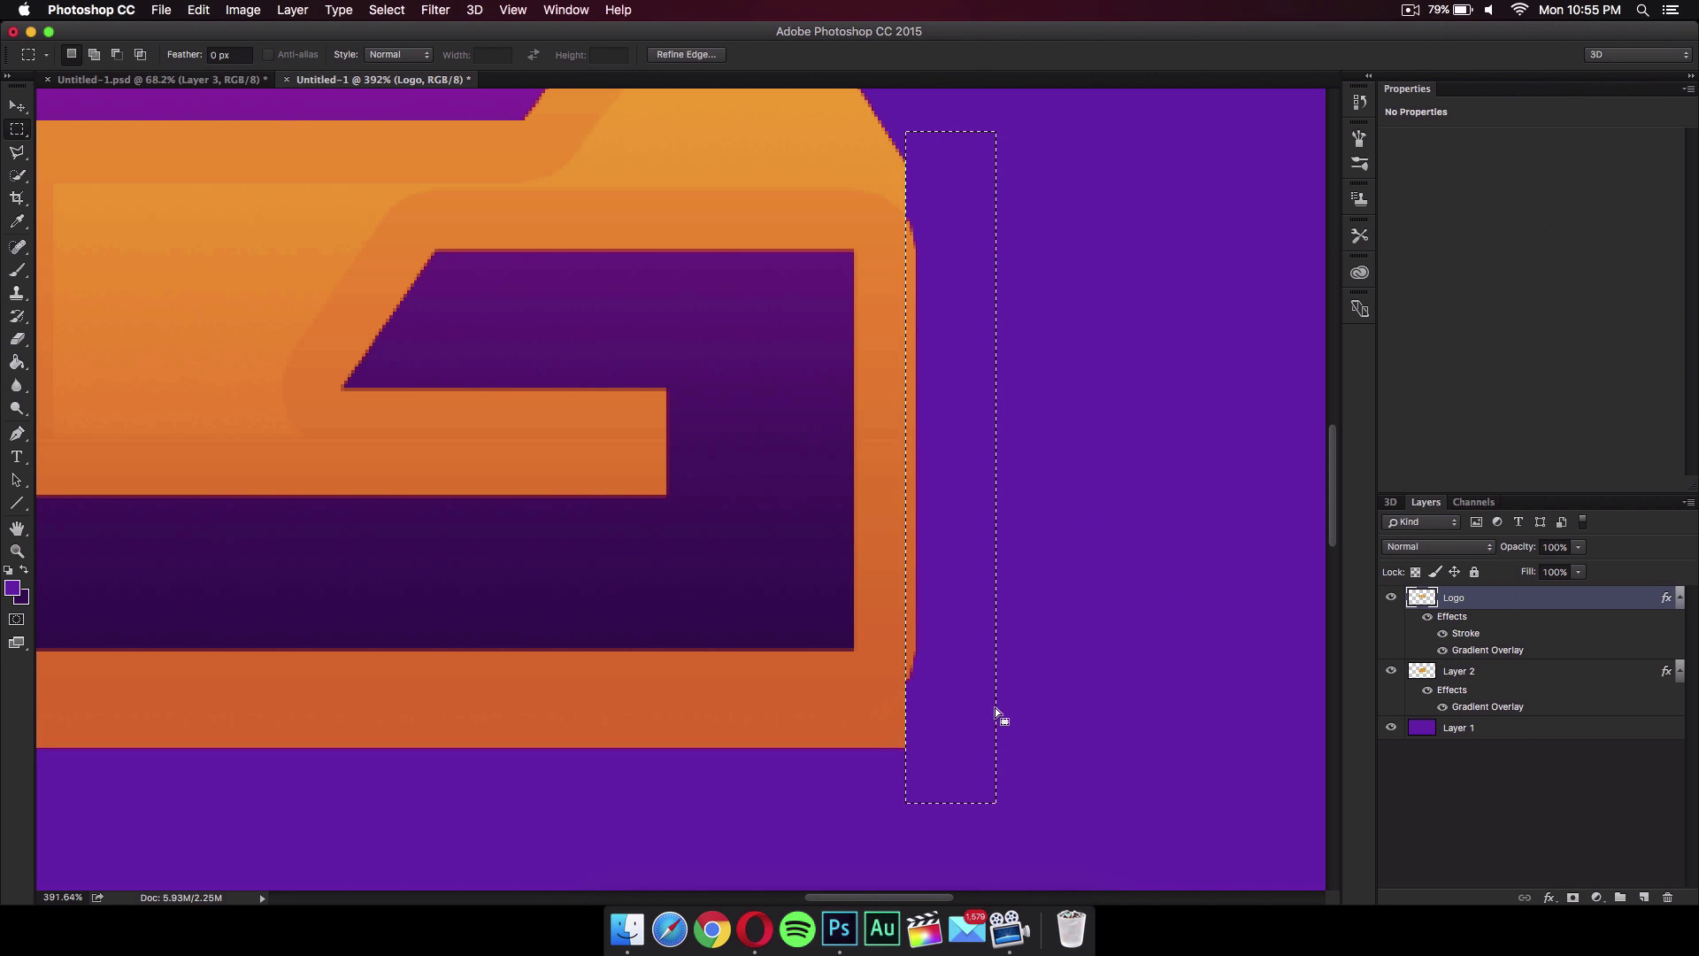
pyautogui.press('super+d')
# - Draw a linear gradient on Layer 1 from purple 6c0db2 beside the logo down to dark purple below the canvas's bottom edge
pyautogui.scroll(-5, 598, 568)
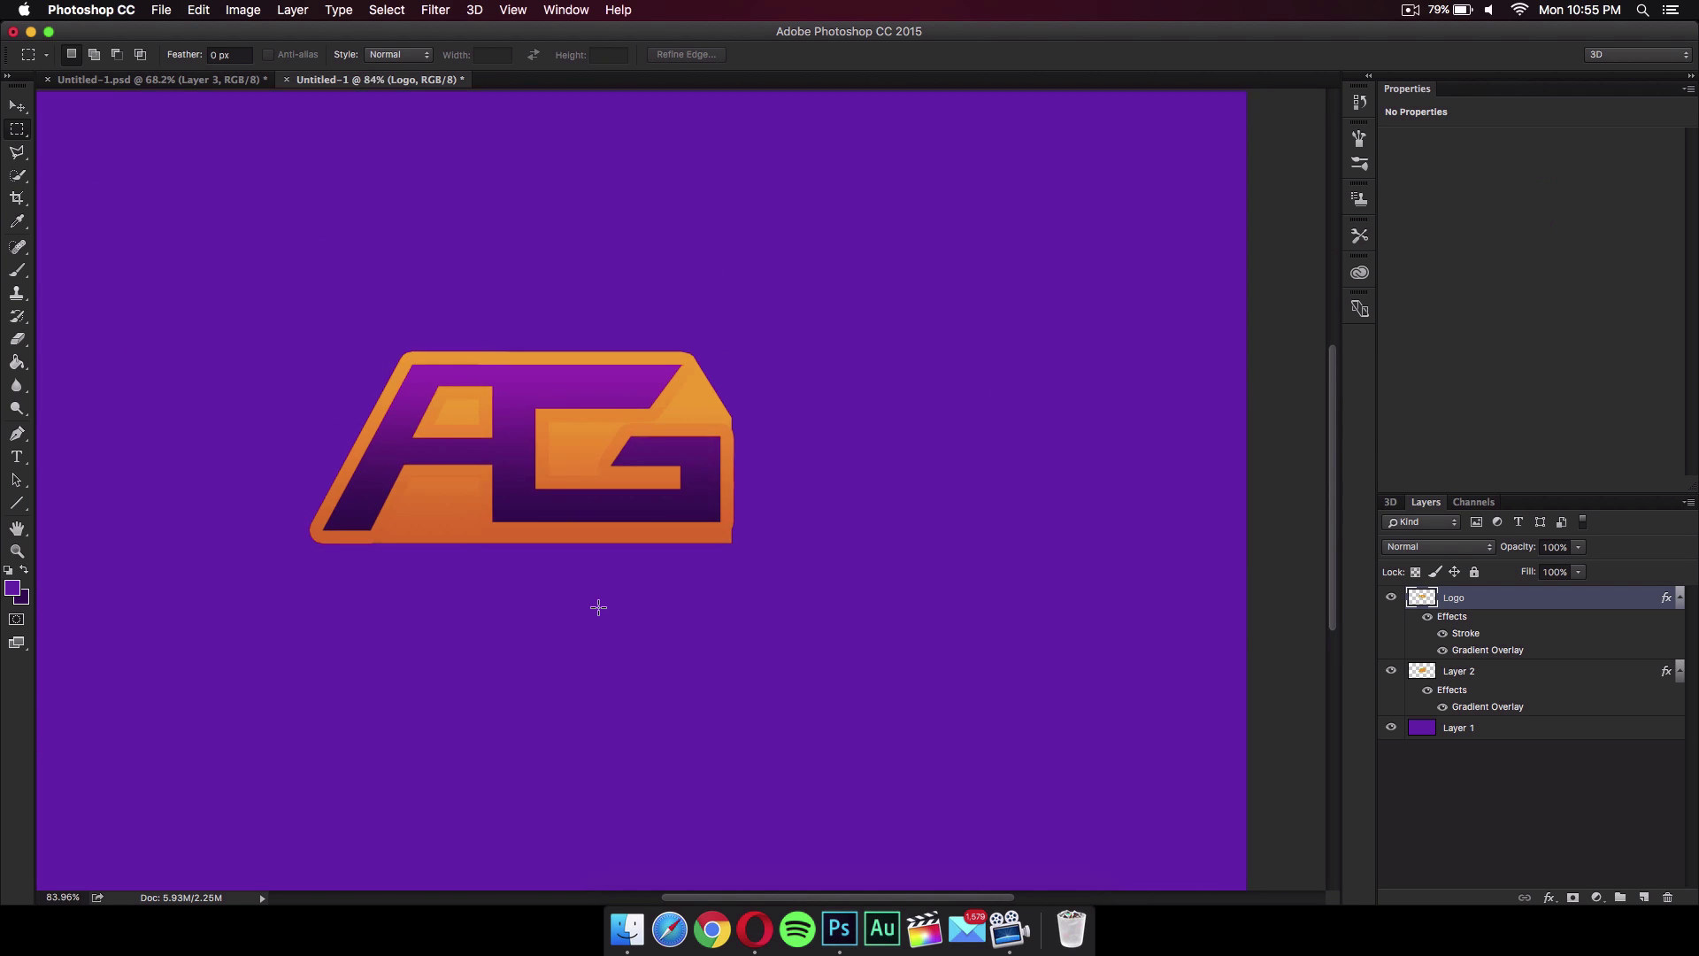
pyautogui.scroll(-2, 598, 607)
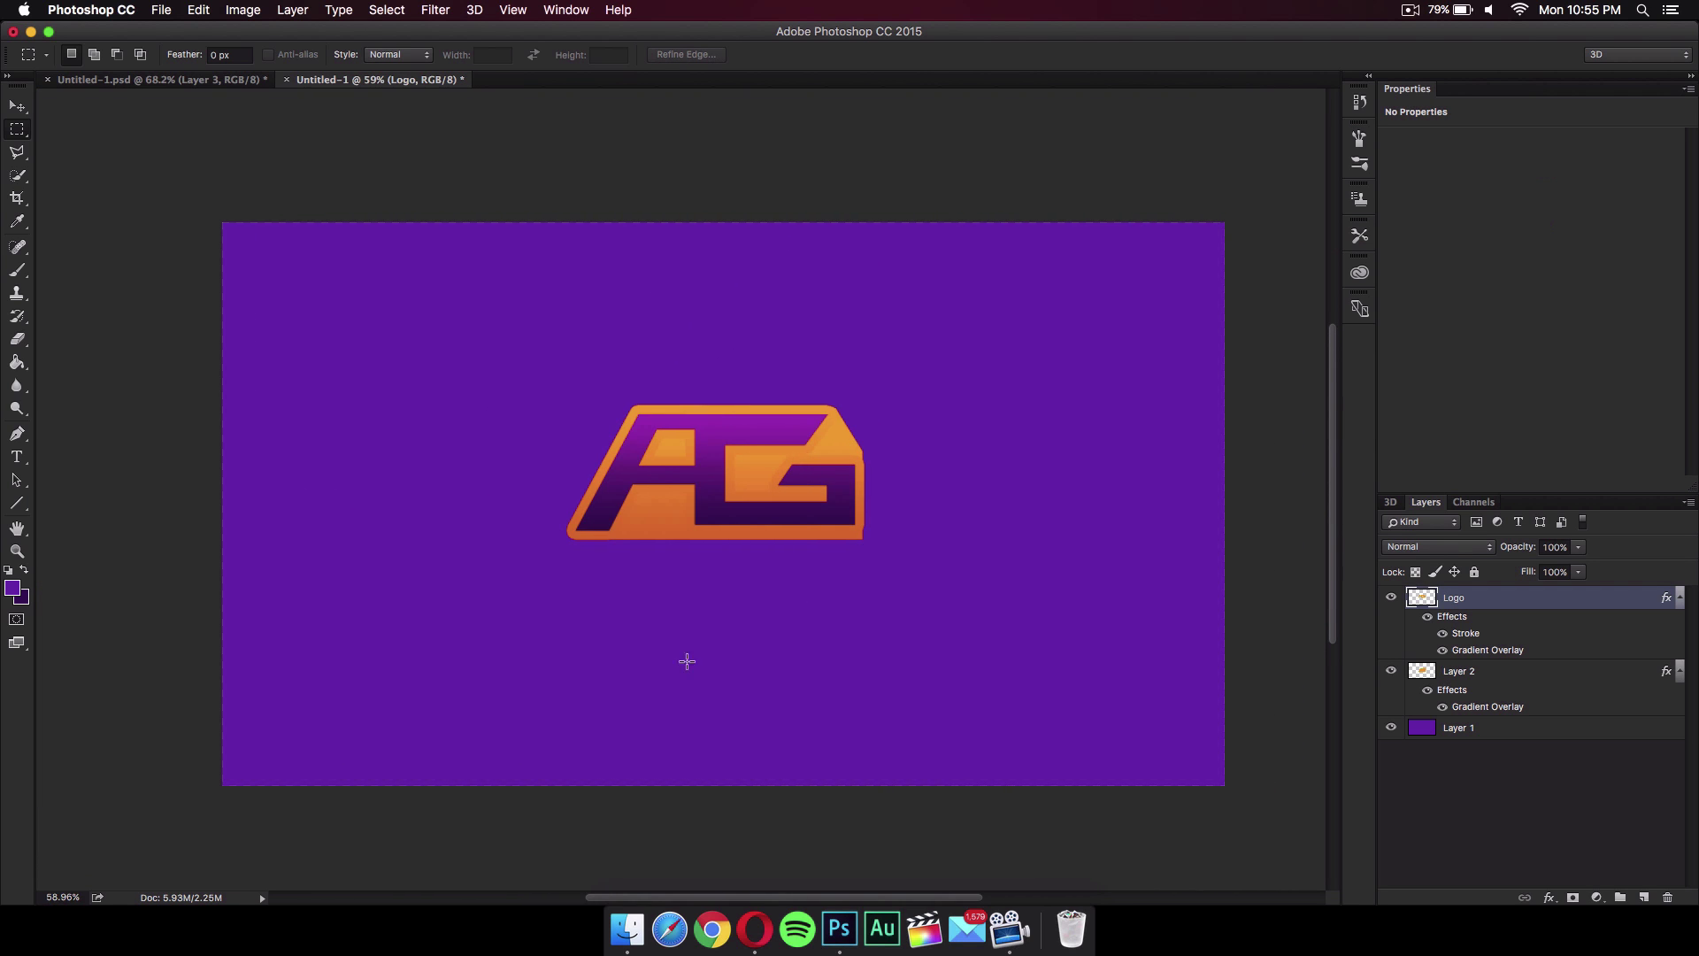
pyautogui.click(1502, 735)
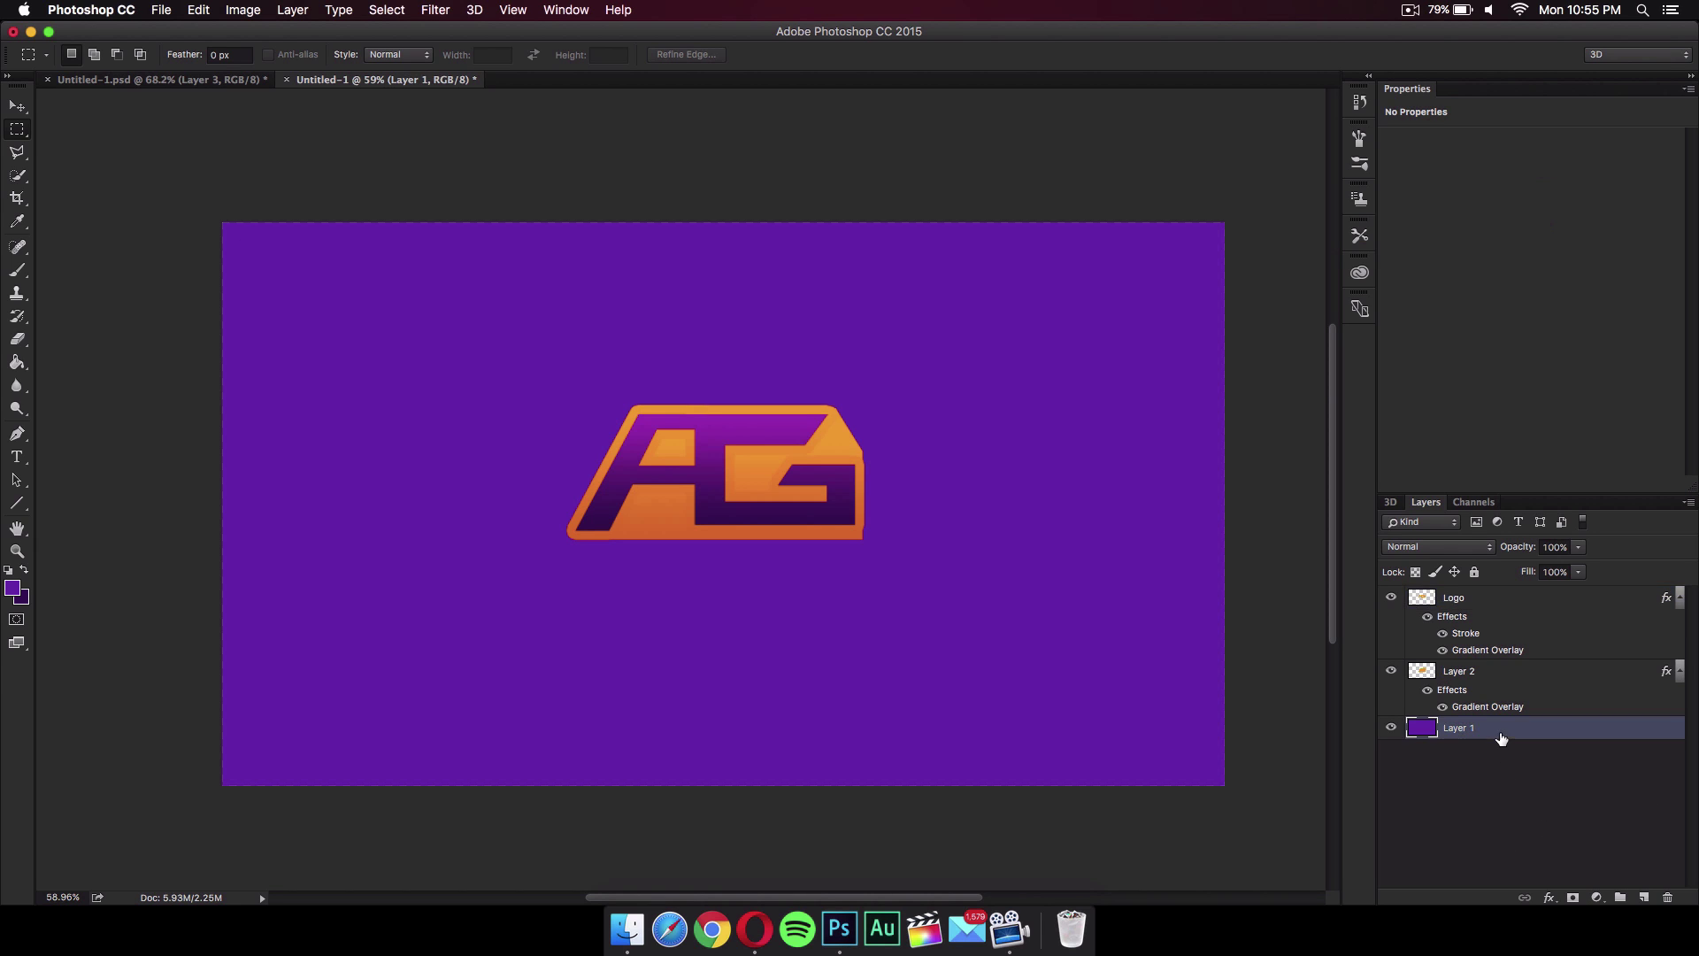
pyautogui.click(16, 363)
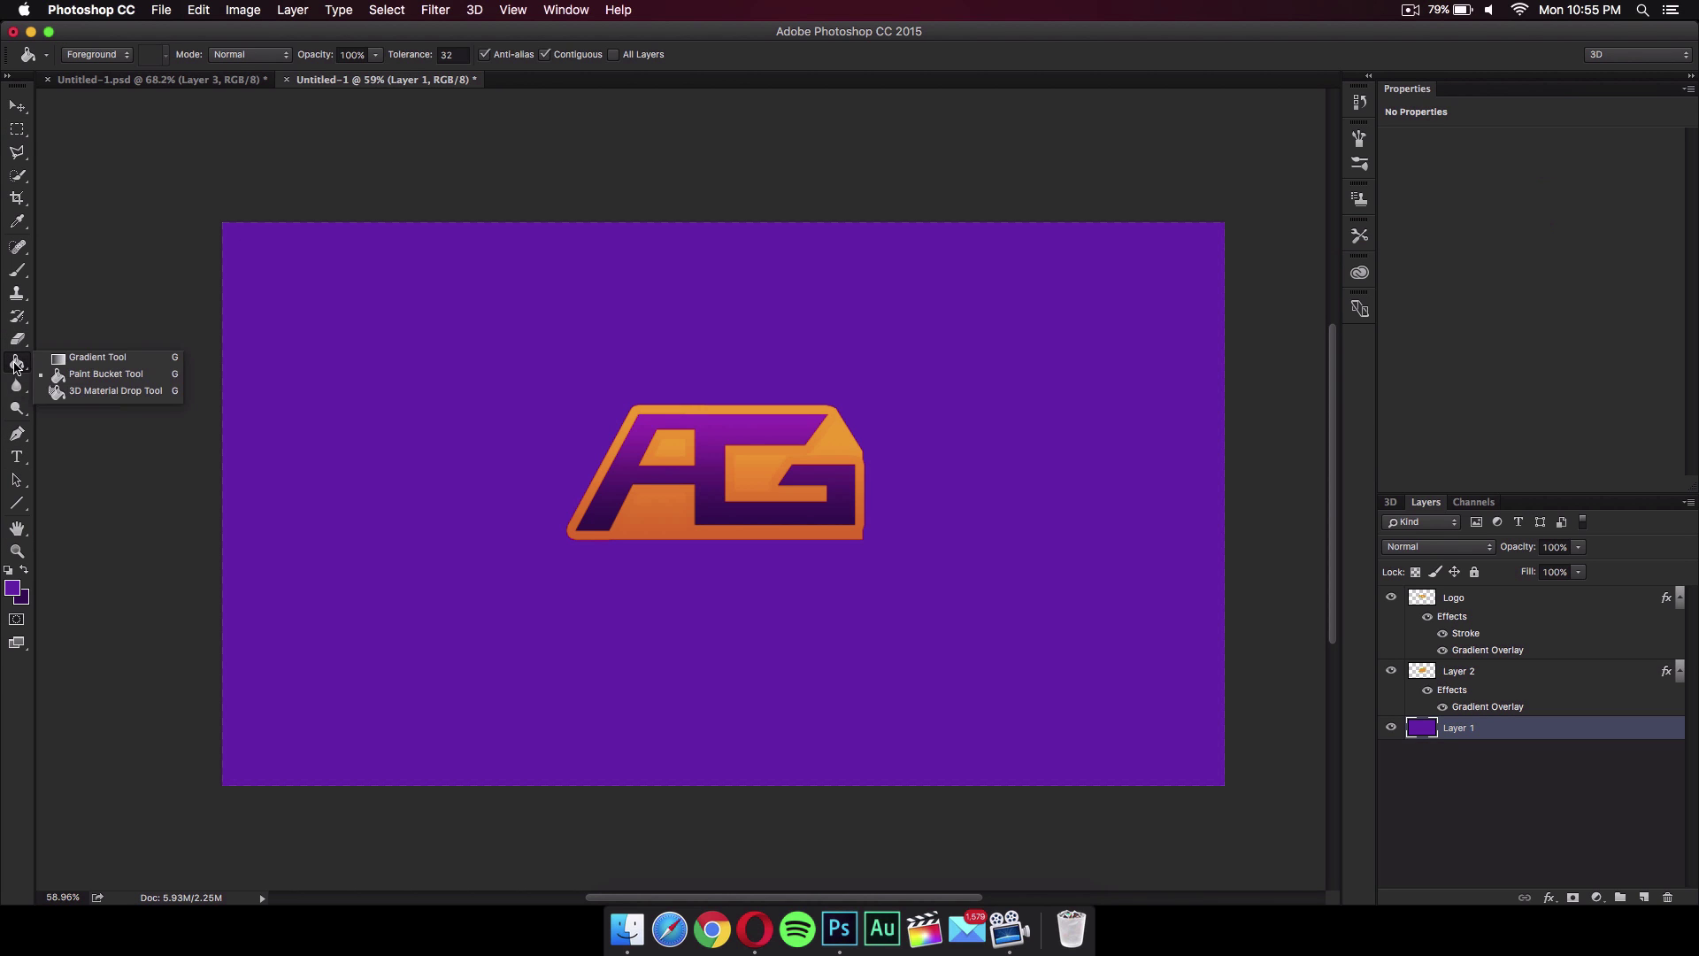
pyautogui.click(121, 358)
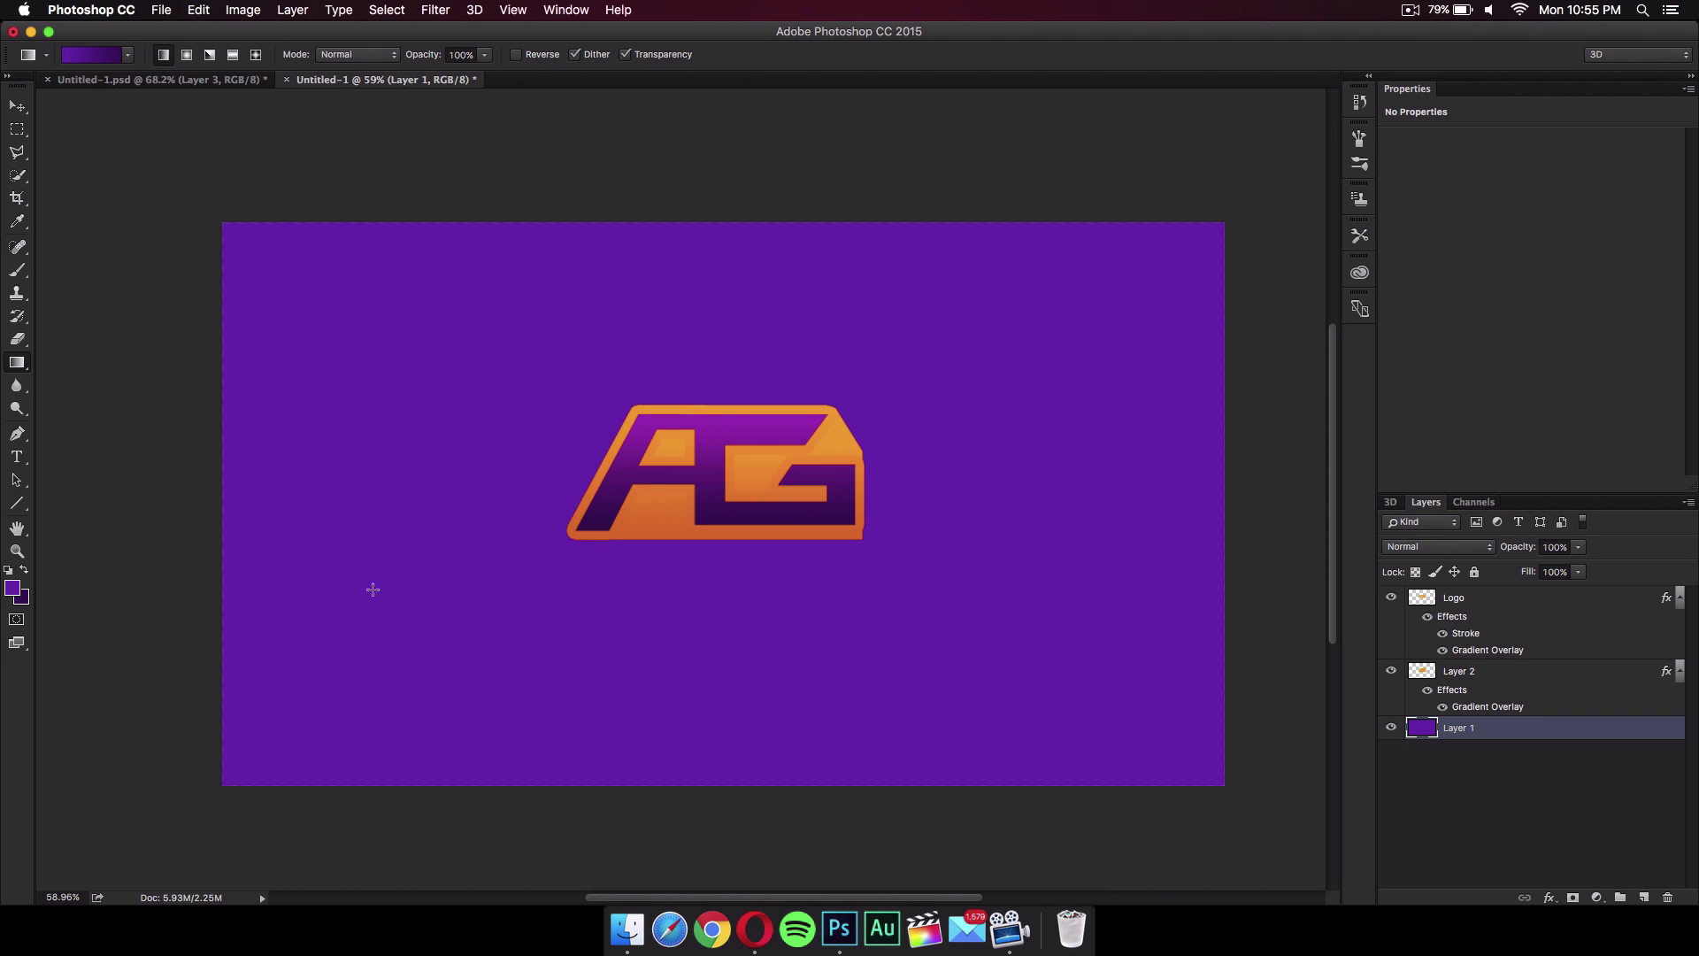
pyautogui.click(13, 587)
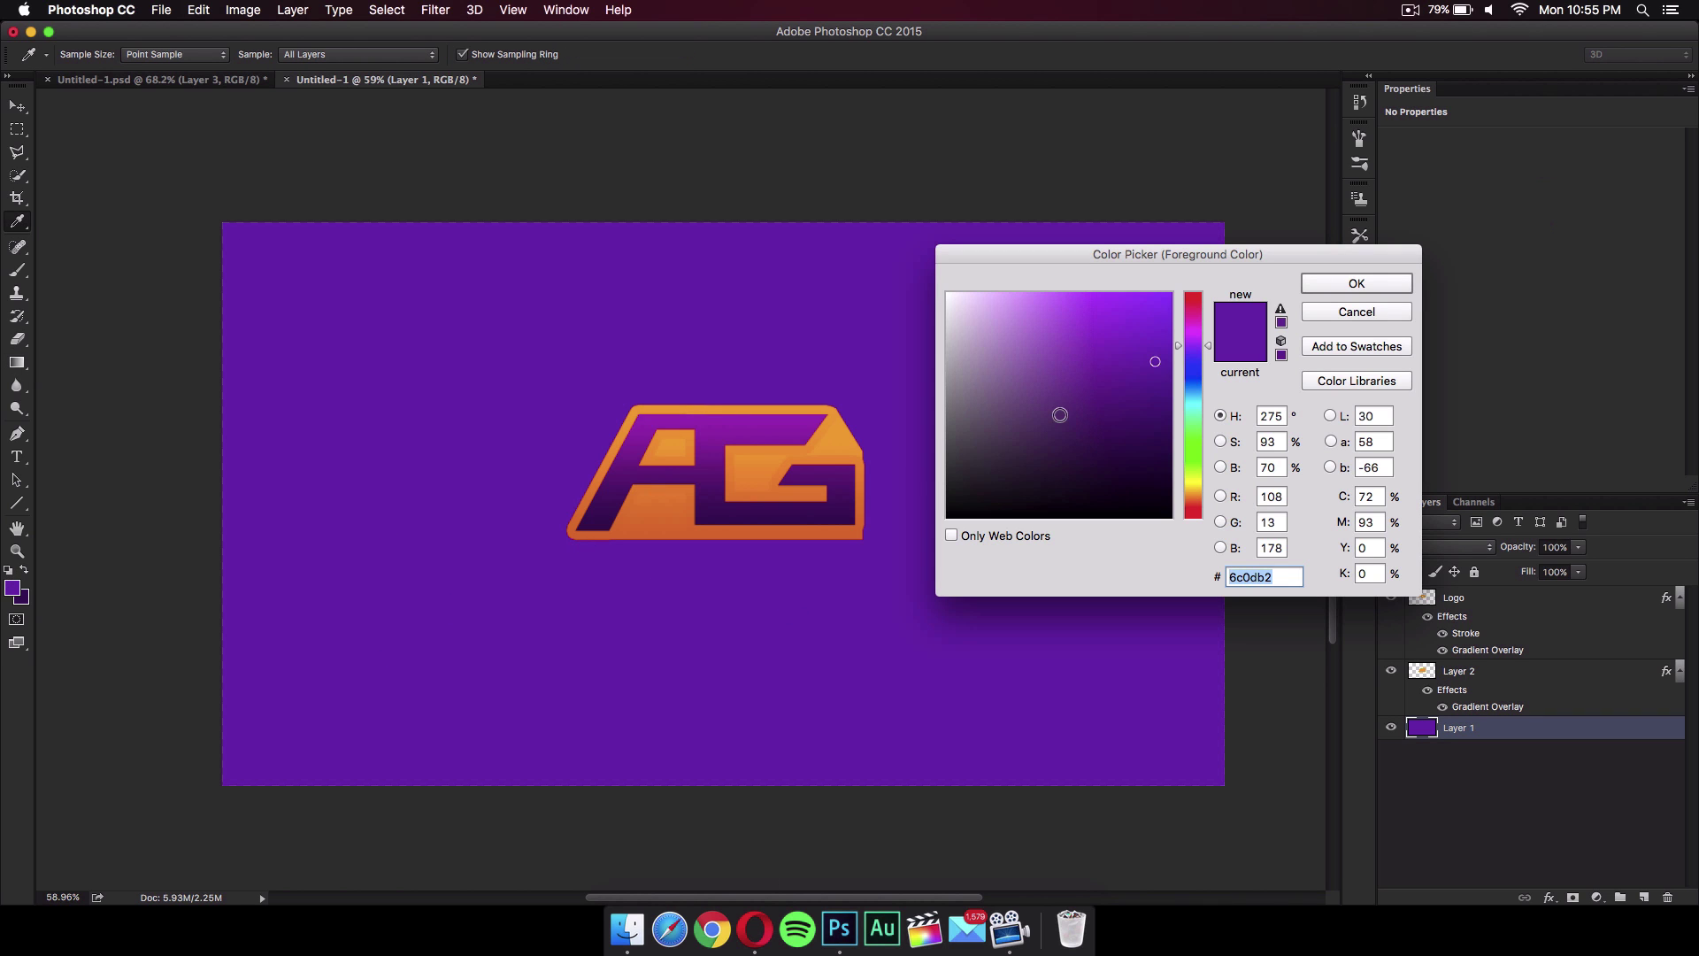
pyautogui.click(1319, 281)
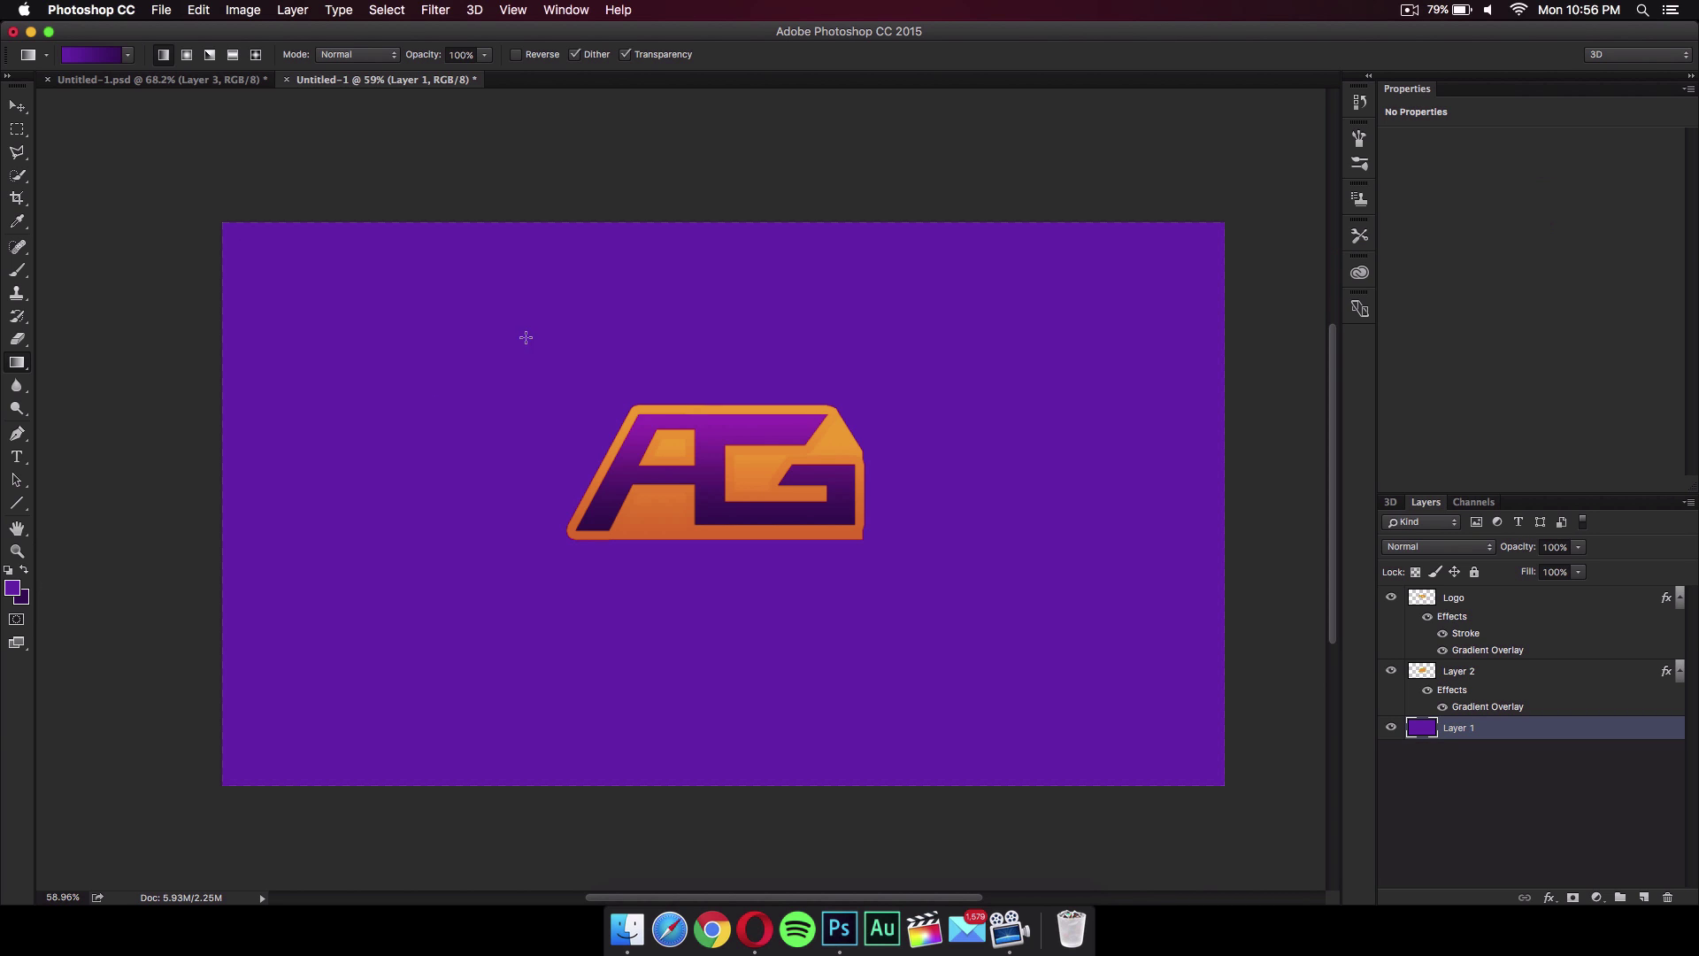
pyautogui.moveTo(550, 425); pyautogui.dragTo(620, 885)
pyautogui.scroll(-3, 653, 639)
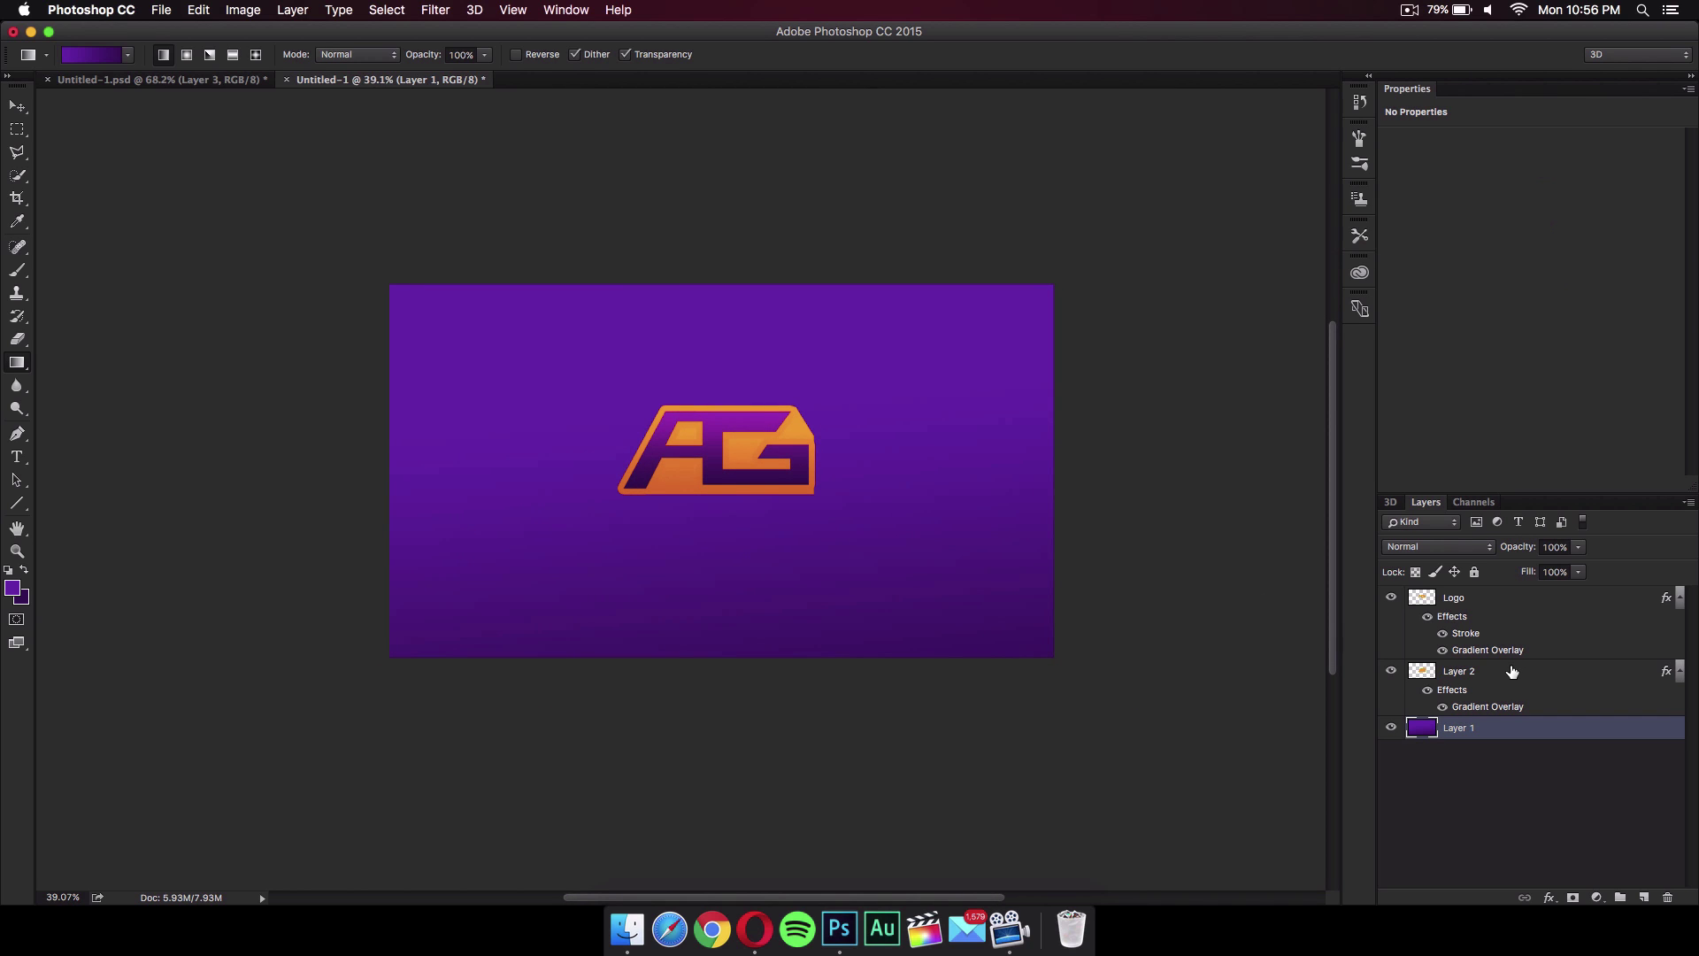
# - Merge Layer 2 and the Logo layer into one layer, and move the merged logo slightly up on the canvas
pyautogui.click(1476, 676)
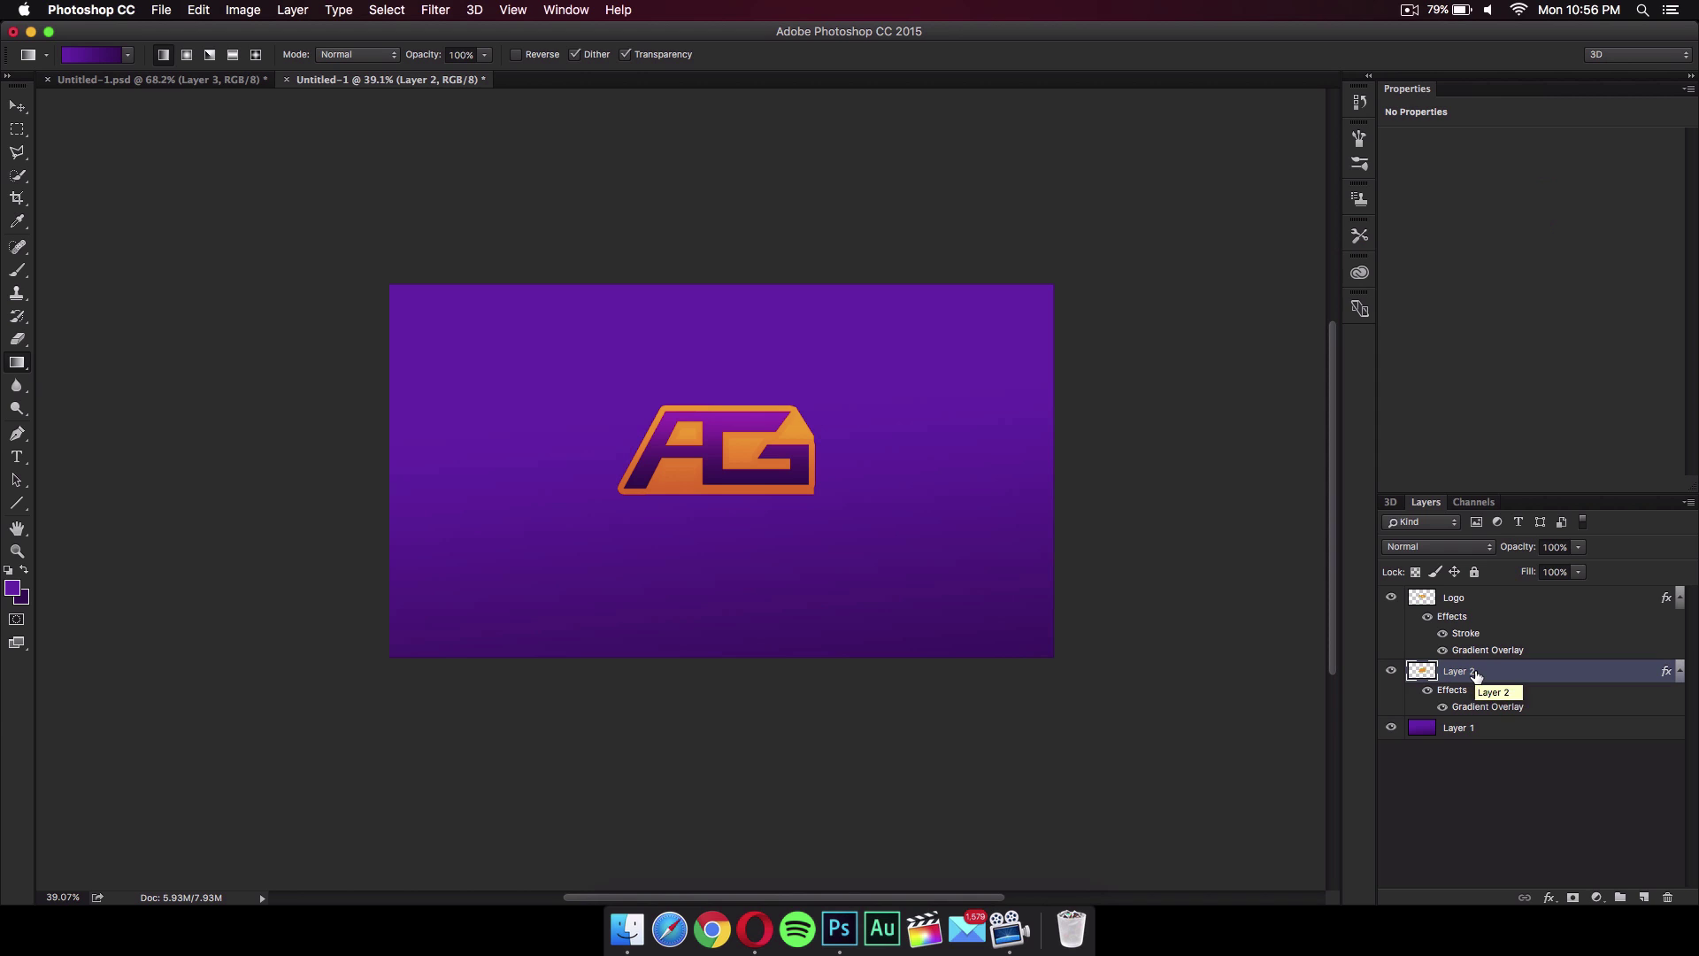
pyautogui.keyDown('shift'); pyautogui.click(1450, 602); pyautogui.keyUp('shift')
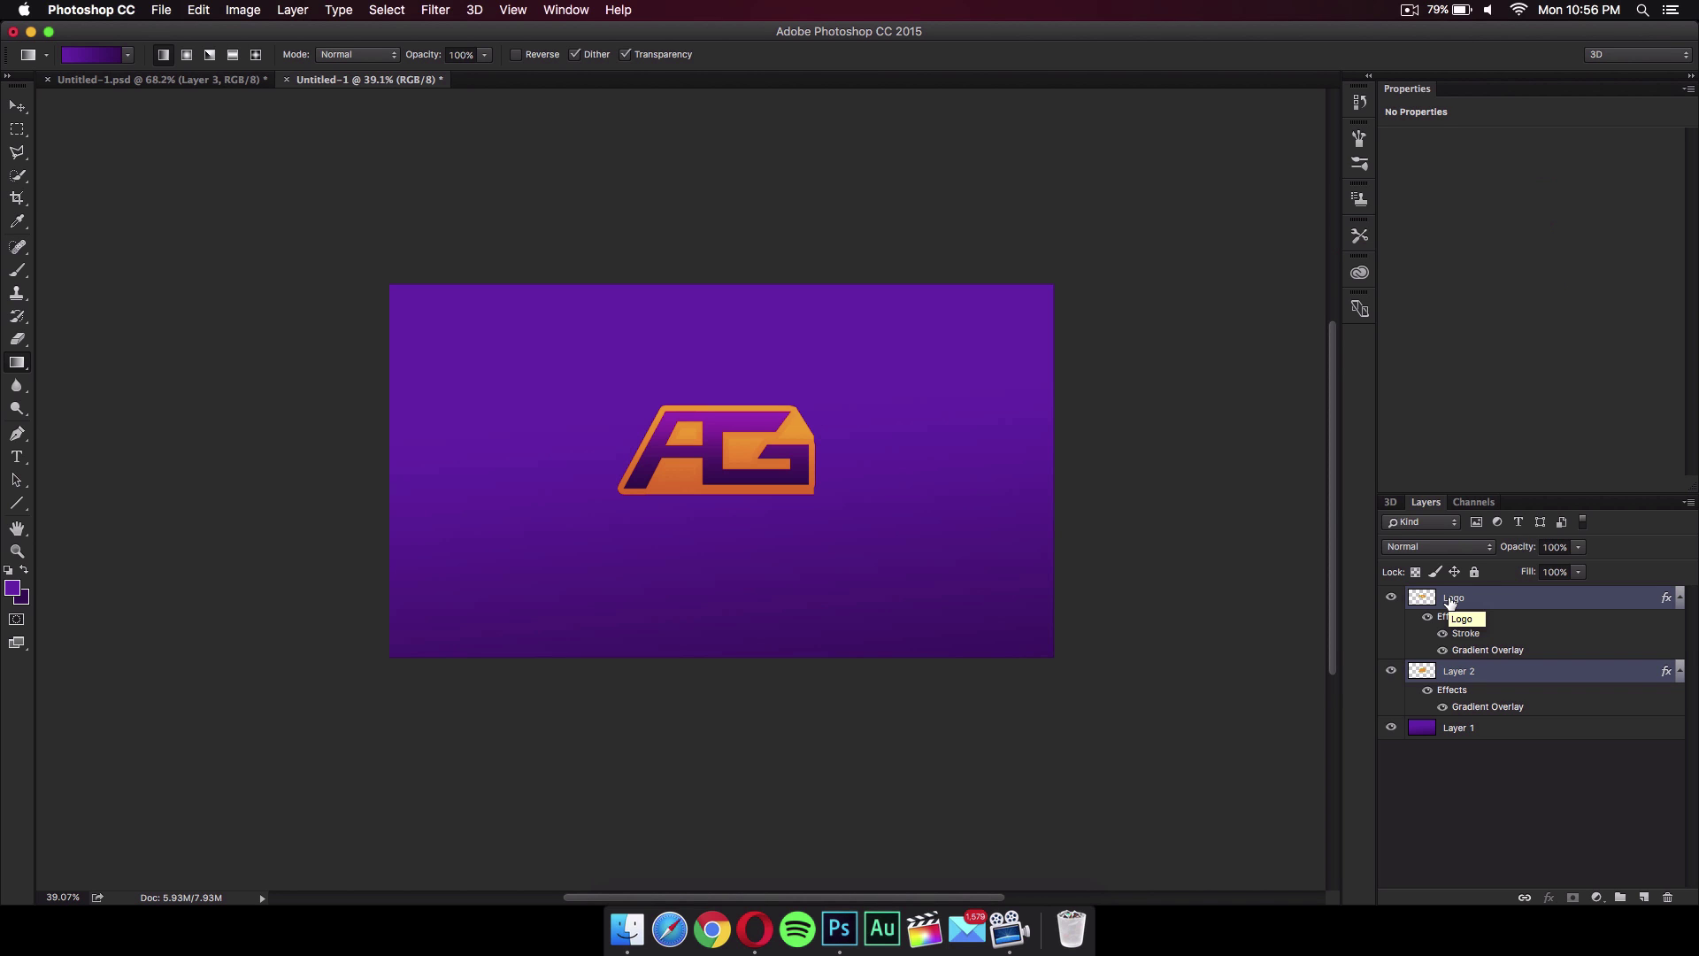
pyautogui.rightClick(1450, 602)
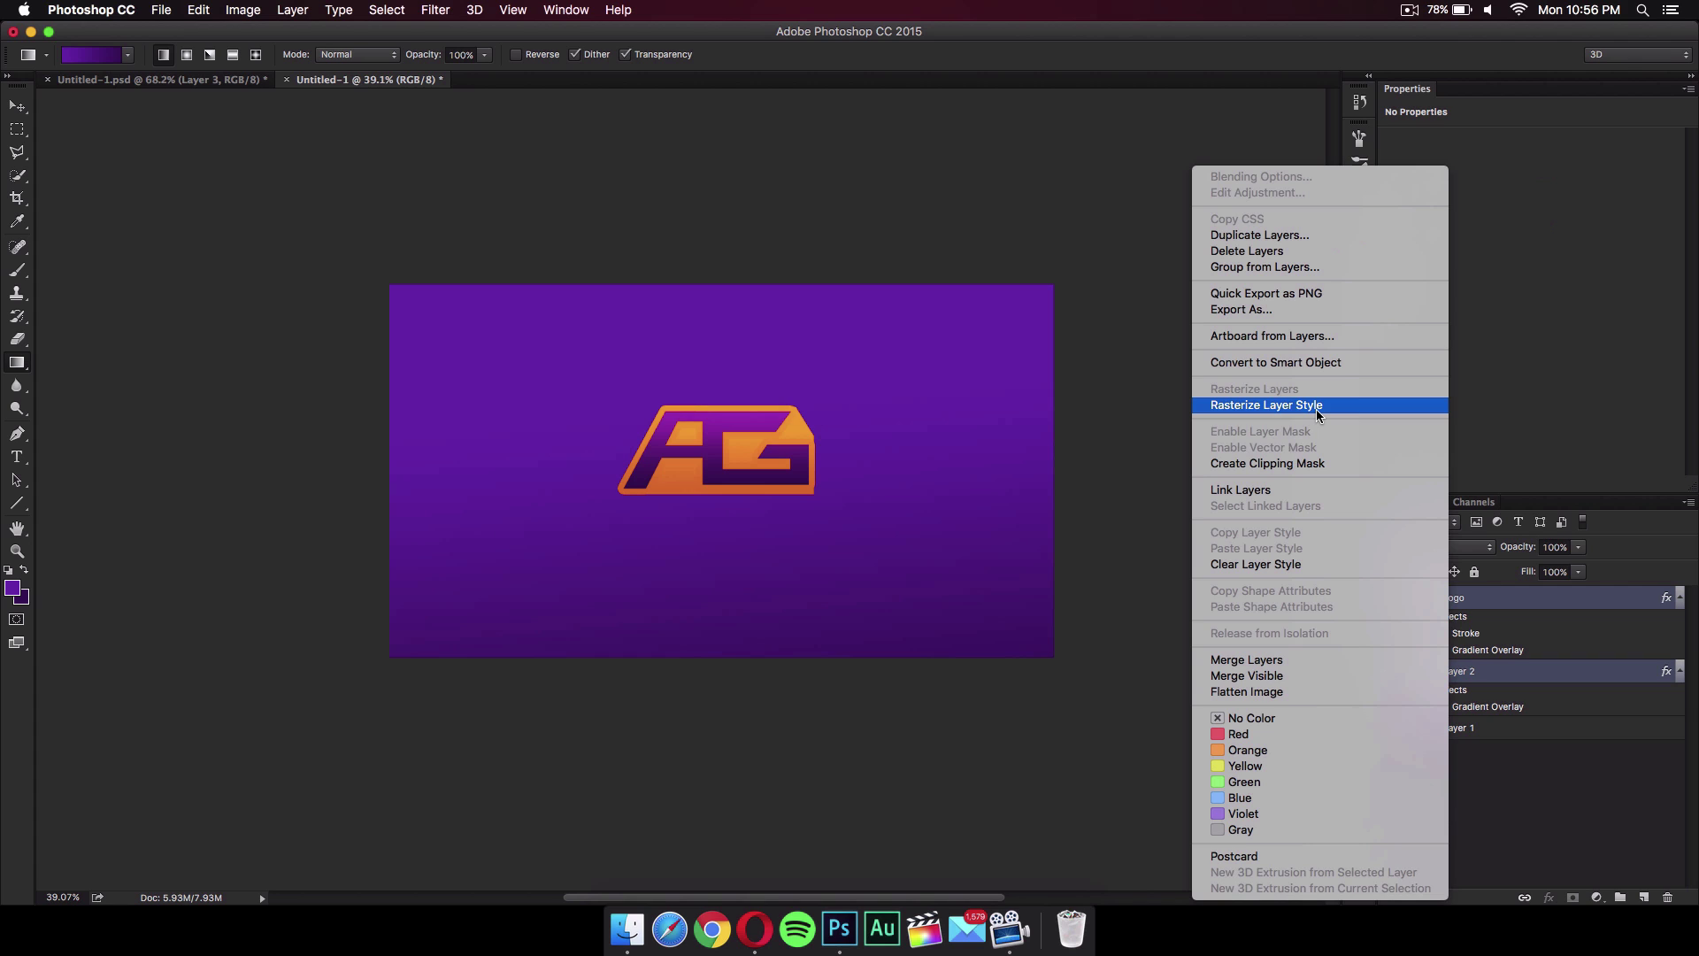
pyautogui.click(1265, 661)
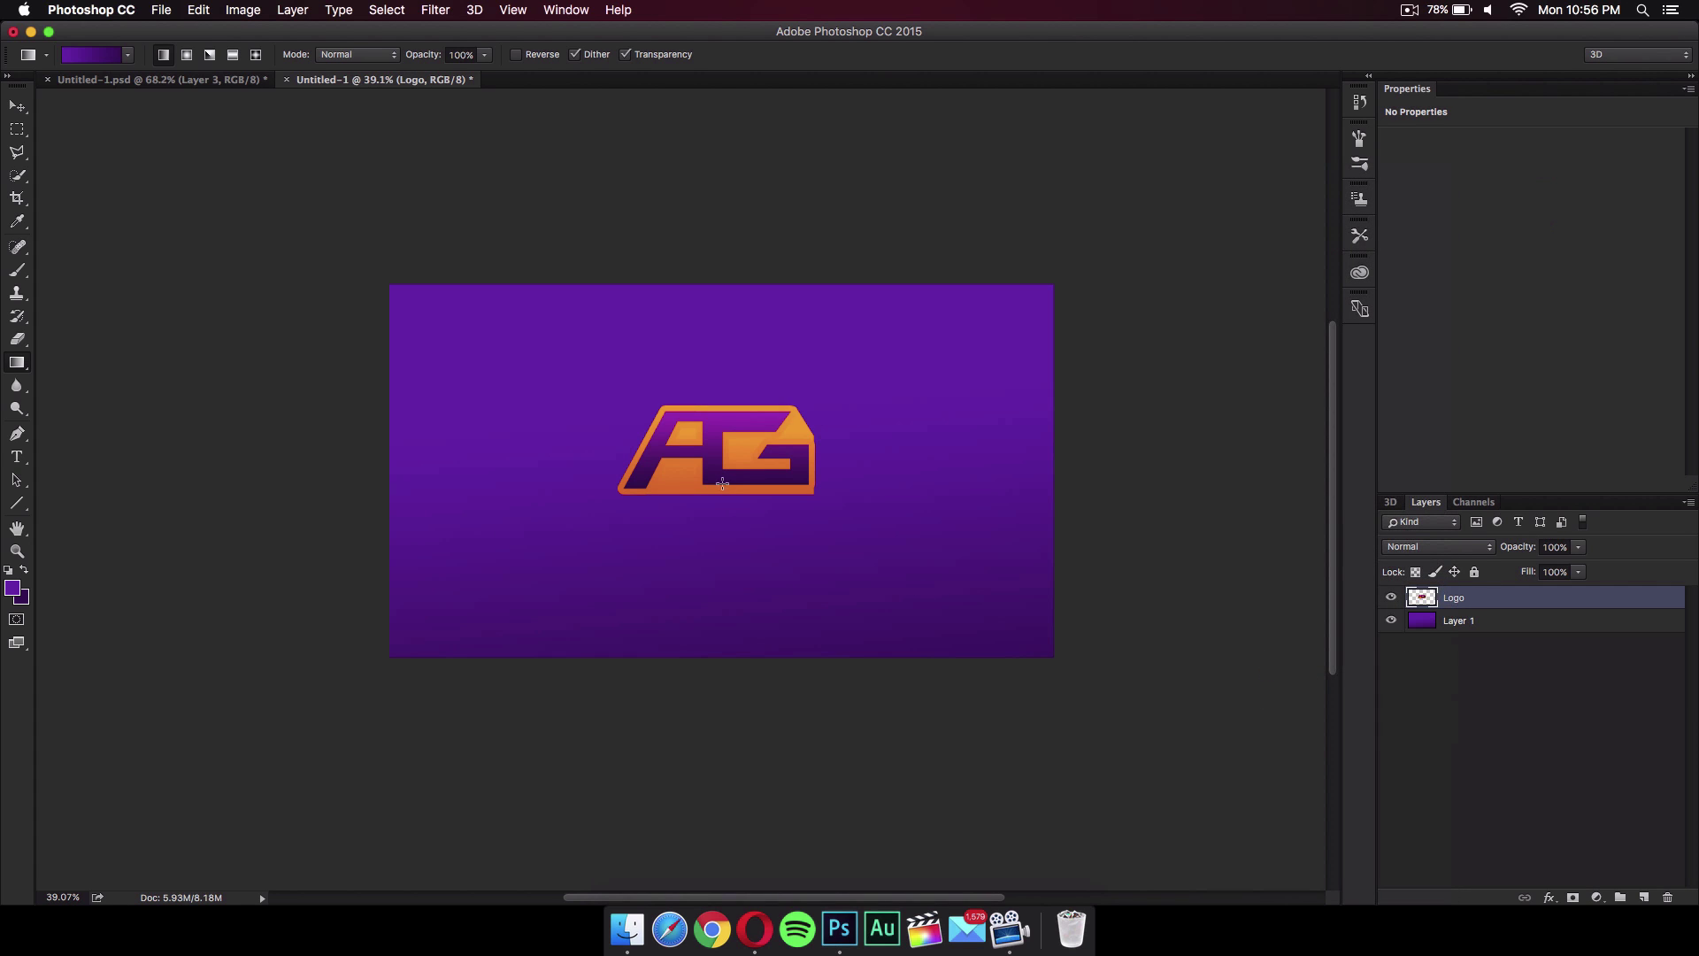
pyautogui.click(22, 107)
pyautogui.moveTo(761, 492); pyautogui.dragTo(759, 455)
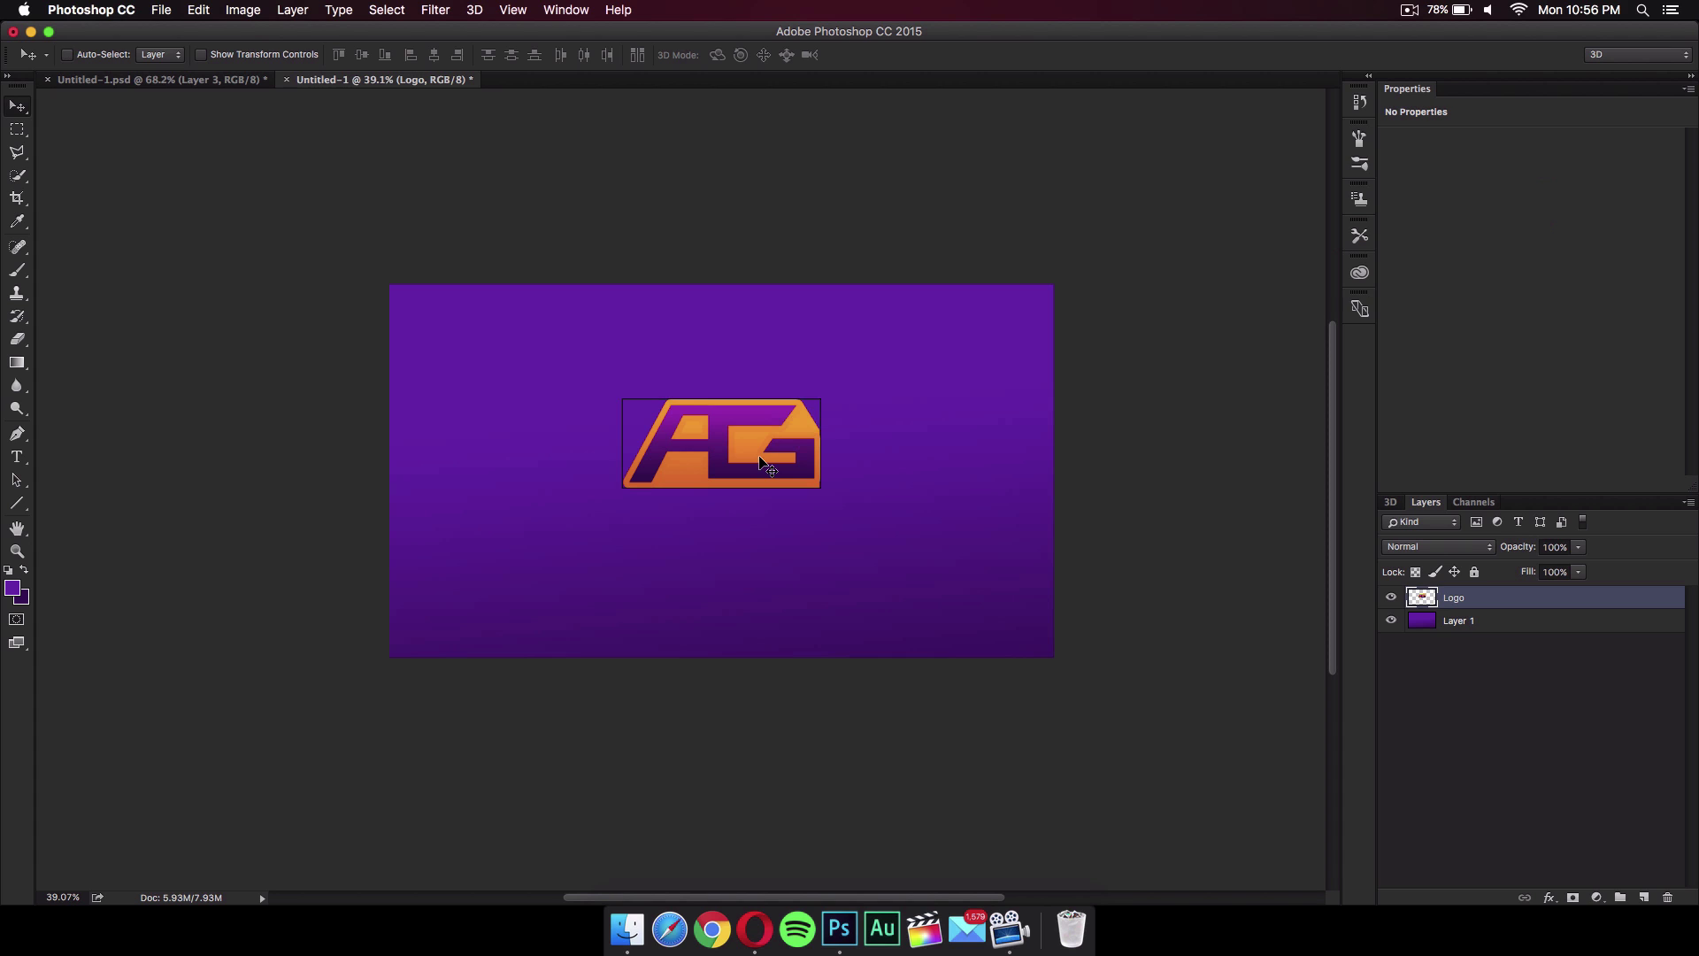
# - Scale the Logo layer down to about 78% width and 87% height, and move it to the center of the canvas
pyautogui.press('super+t')
pyautogui.moveTo(823, 489); pyautogui.dragTo(779, 439)
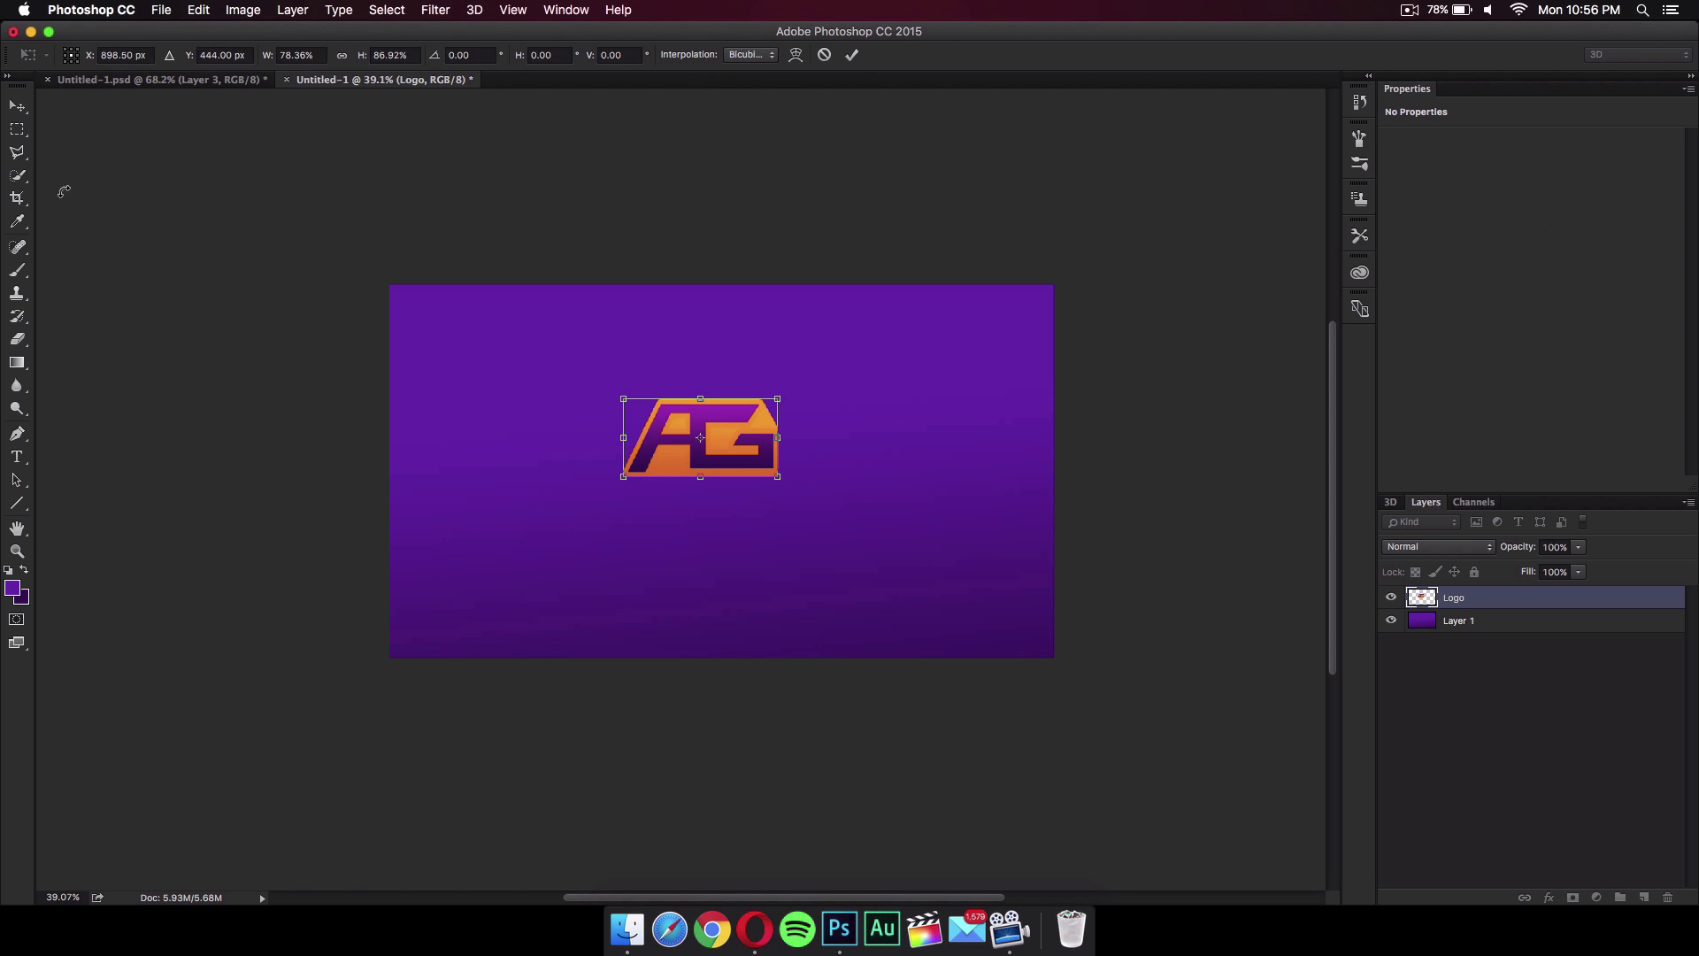
pyautogui.click(18, 107)
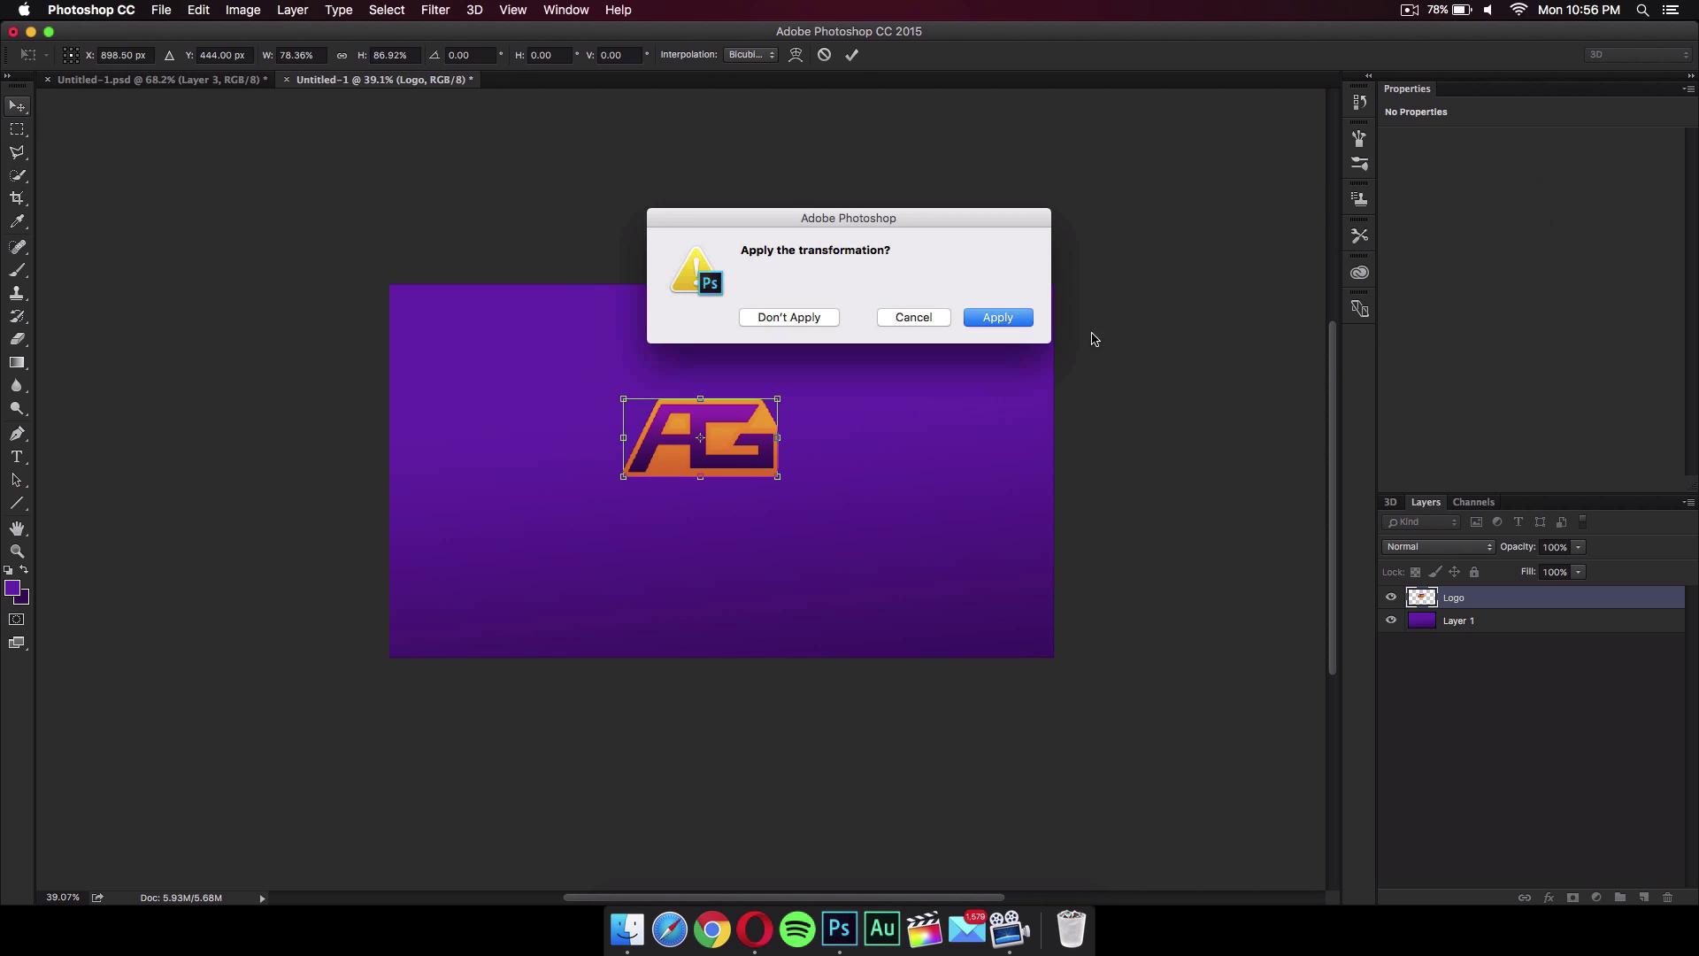
pyautogui.click(1011, 321)
pyautogui.moveTo(722, 454); pyautogui.dragTo(750, 473)
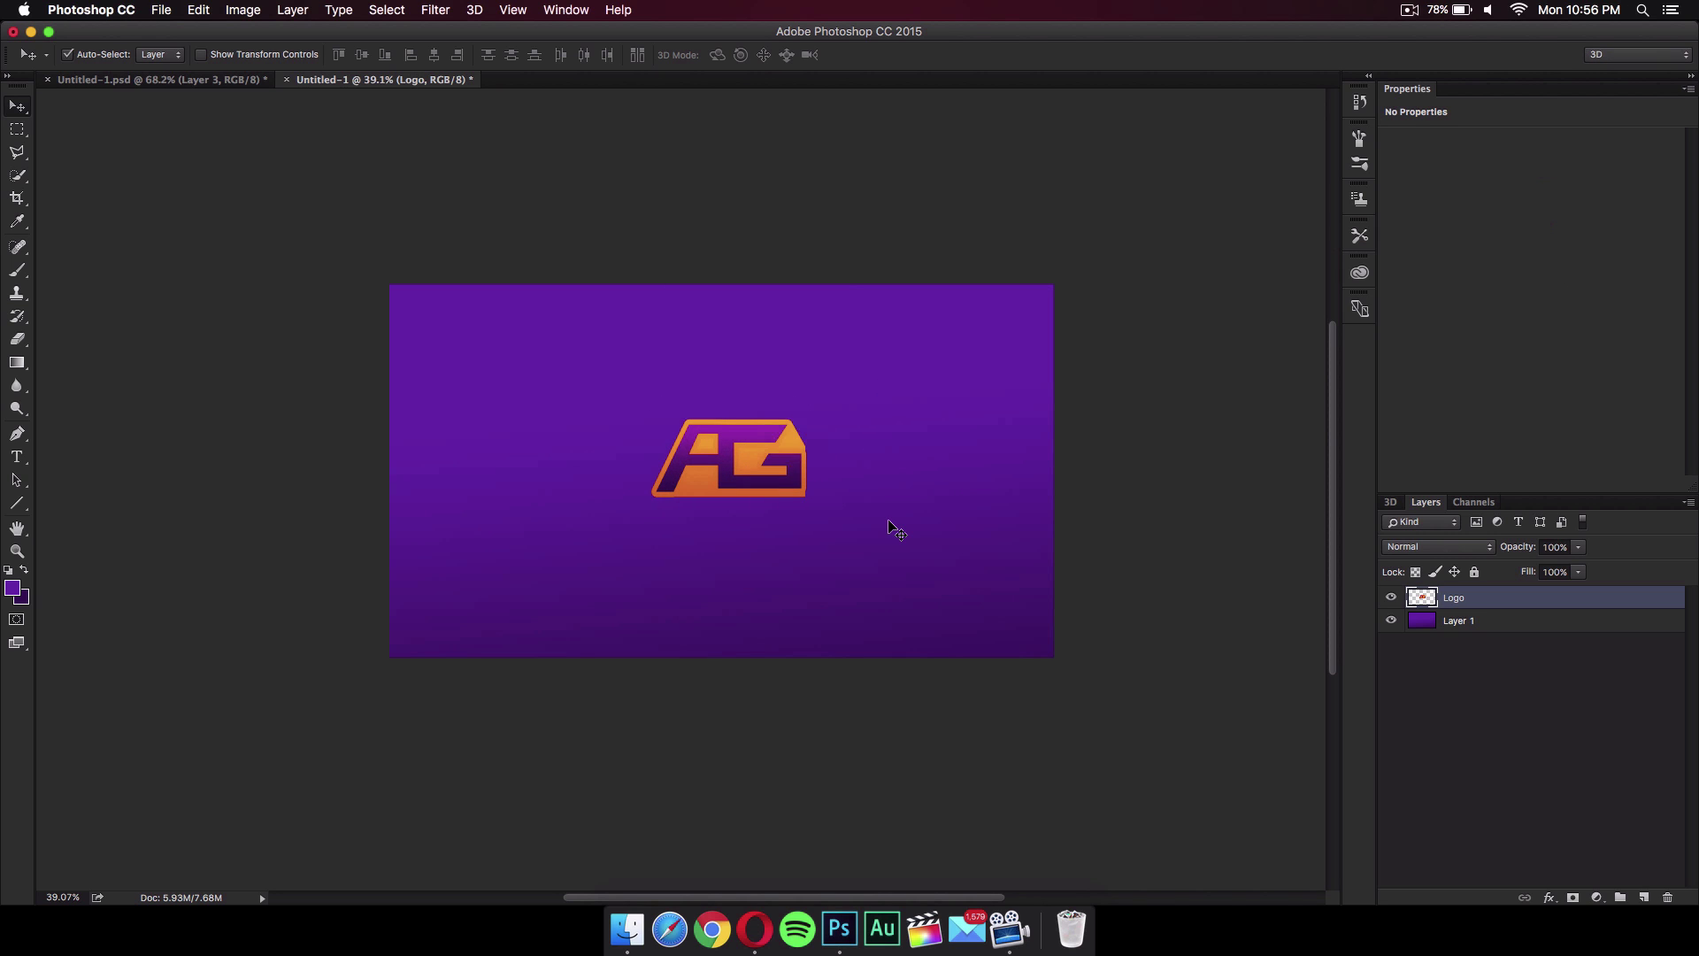
# - Create a wide text box below the logo and enter the text AG GAMING
pyautogui.scroll(1, 892, 528)
pyautogui.scroll(5, 892, 528)
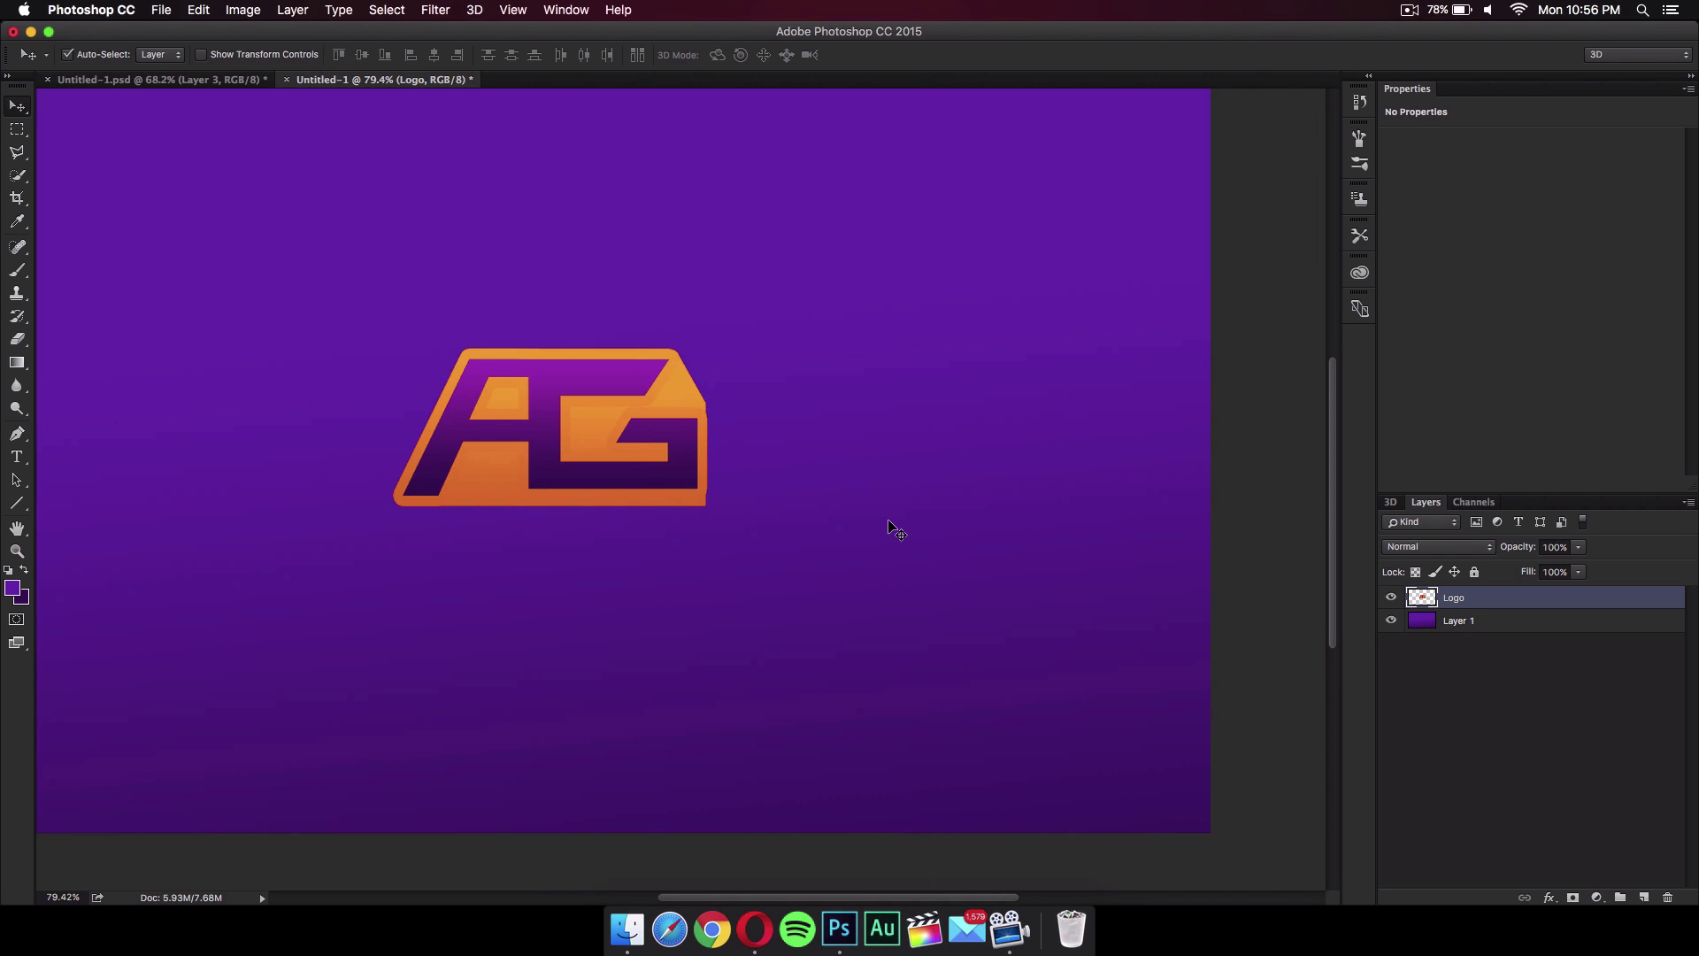
pyautogui.click(17, 457)
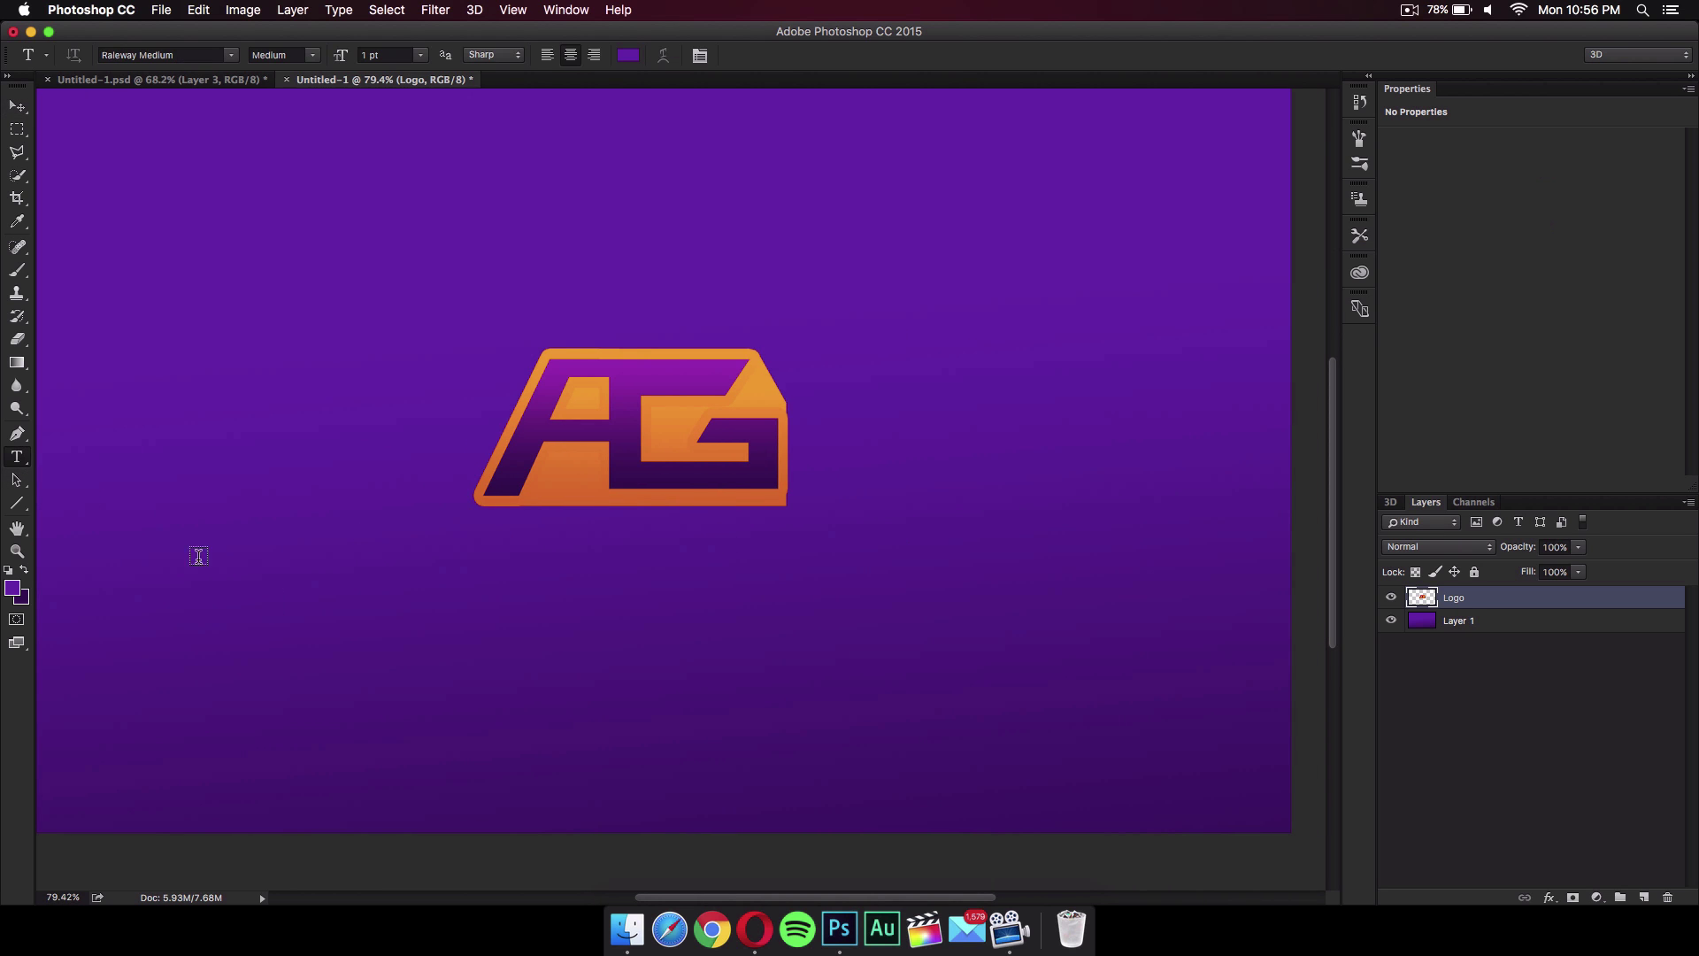
pyautogui.moveTo(298, 634); pyautogui.dragTo(985, 777)
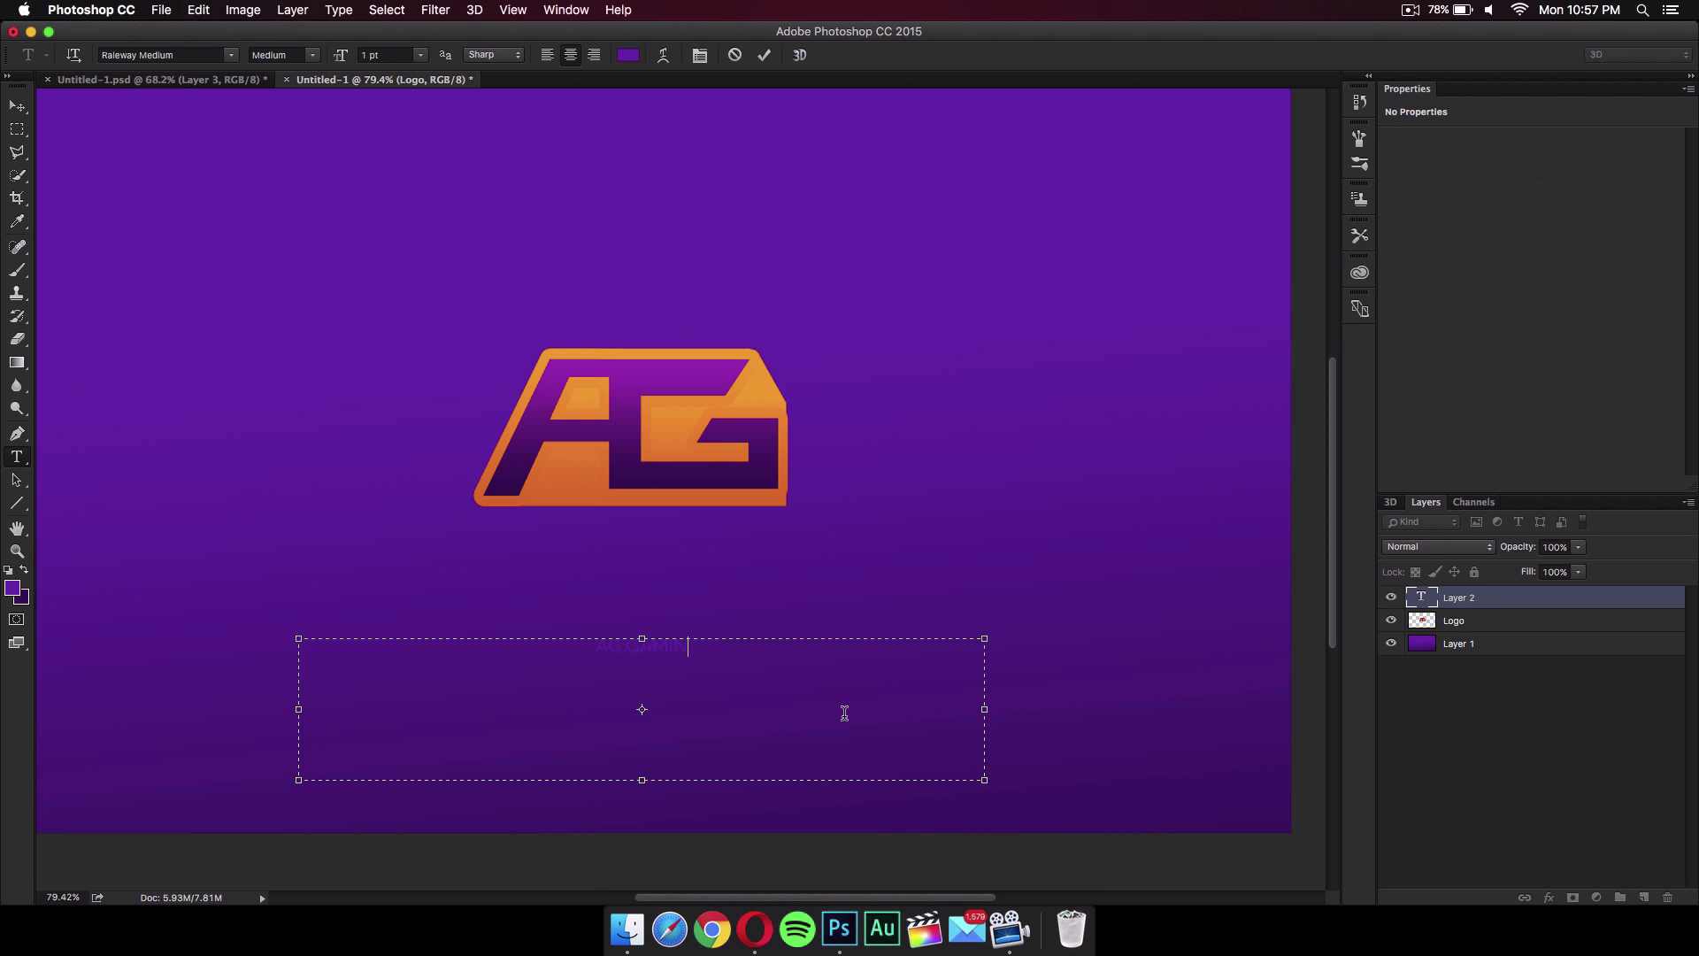
# - Set the whole AG GAMING text to the Raleway Black Italic font style
pyautogui.moveTo(768, 650); pyautogui.dragTo(538, 649)
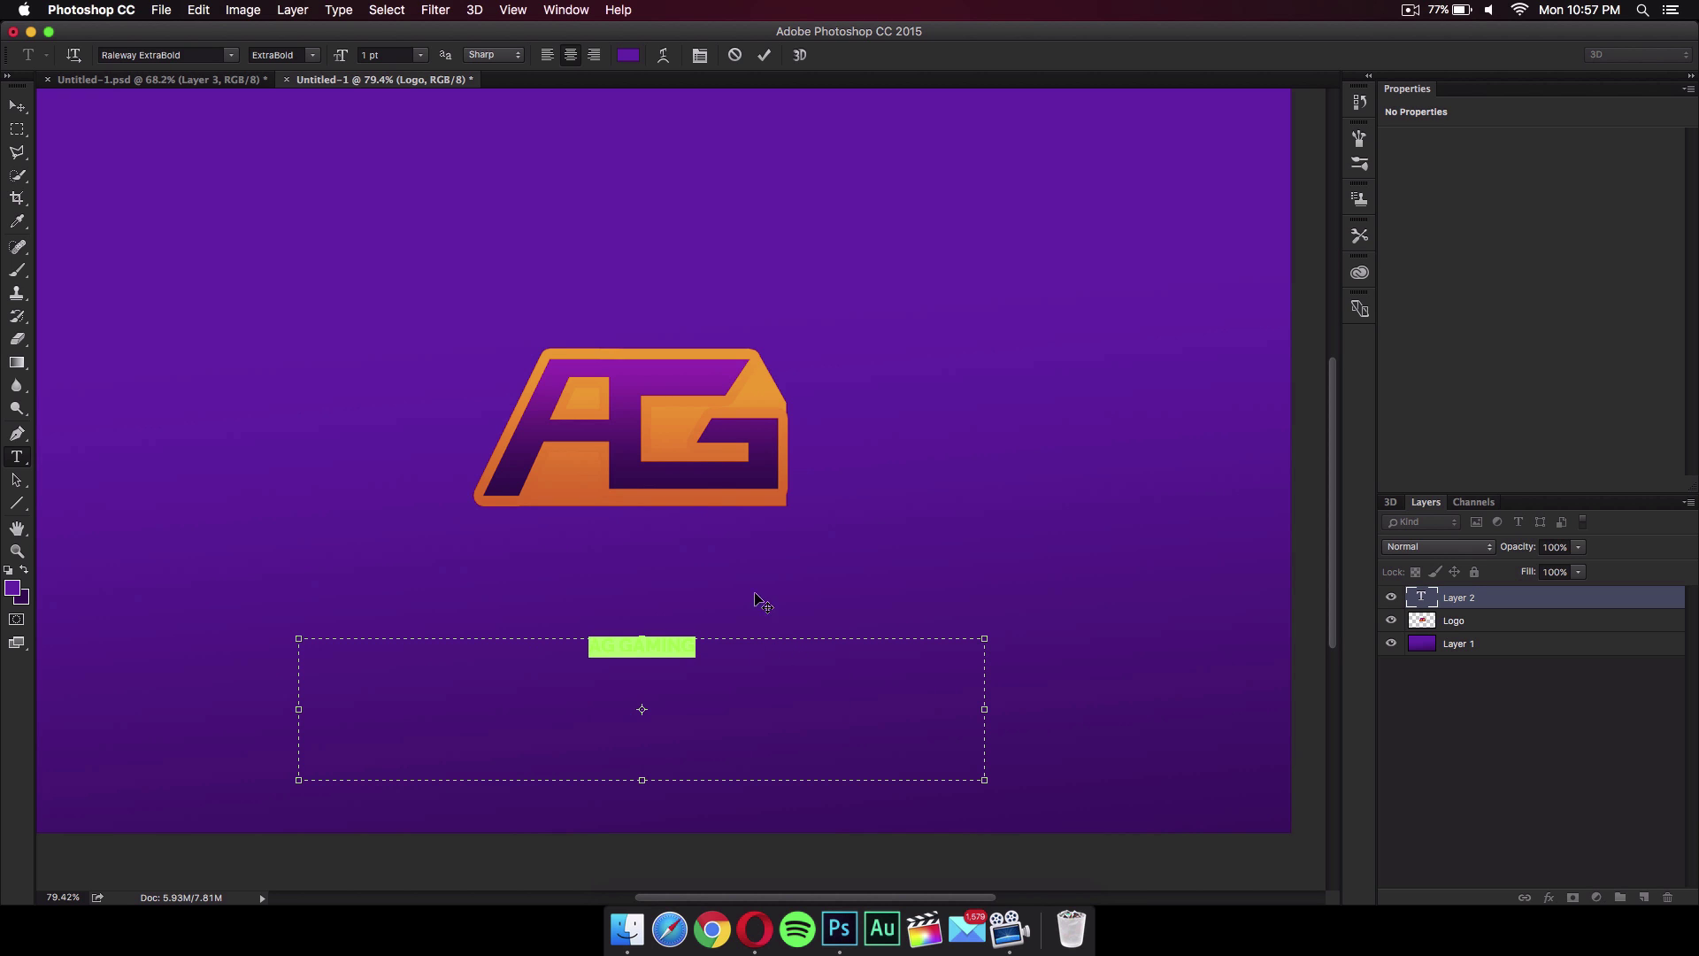
pyautogui.scroll(-1, 778, 637)
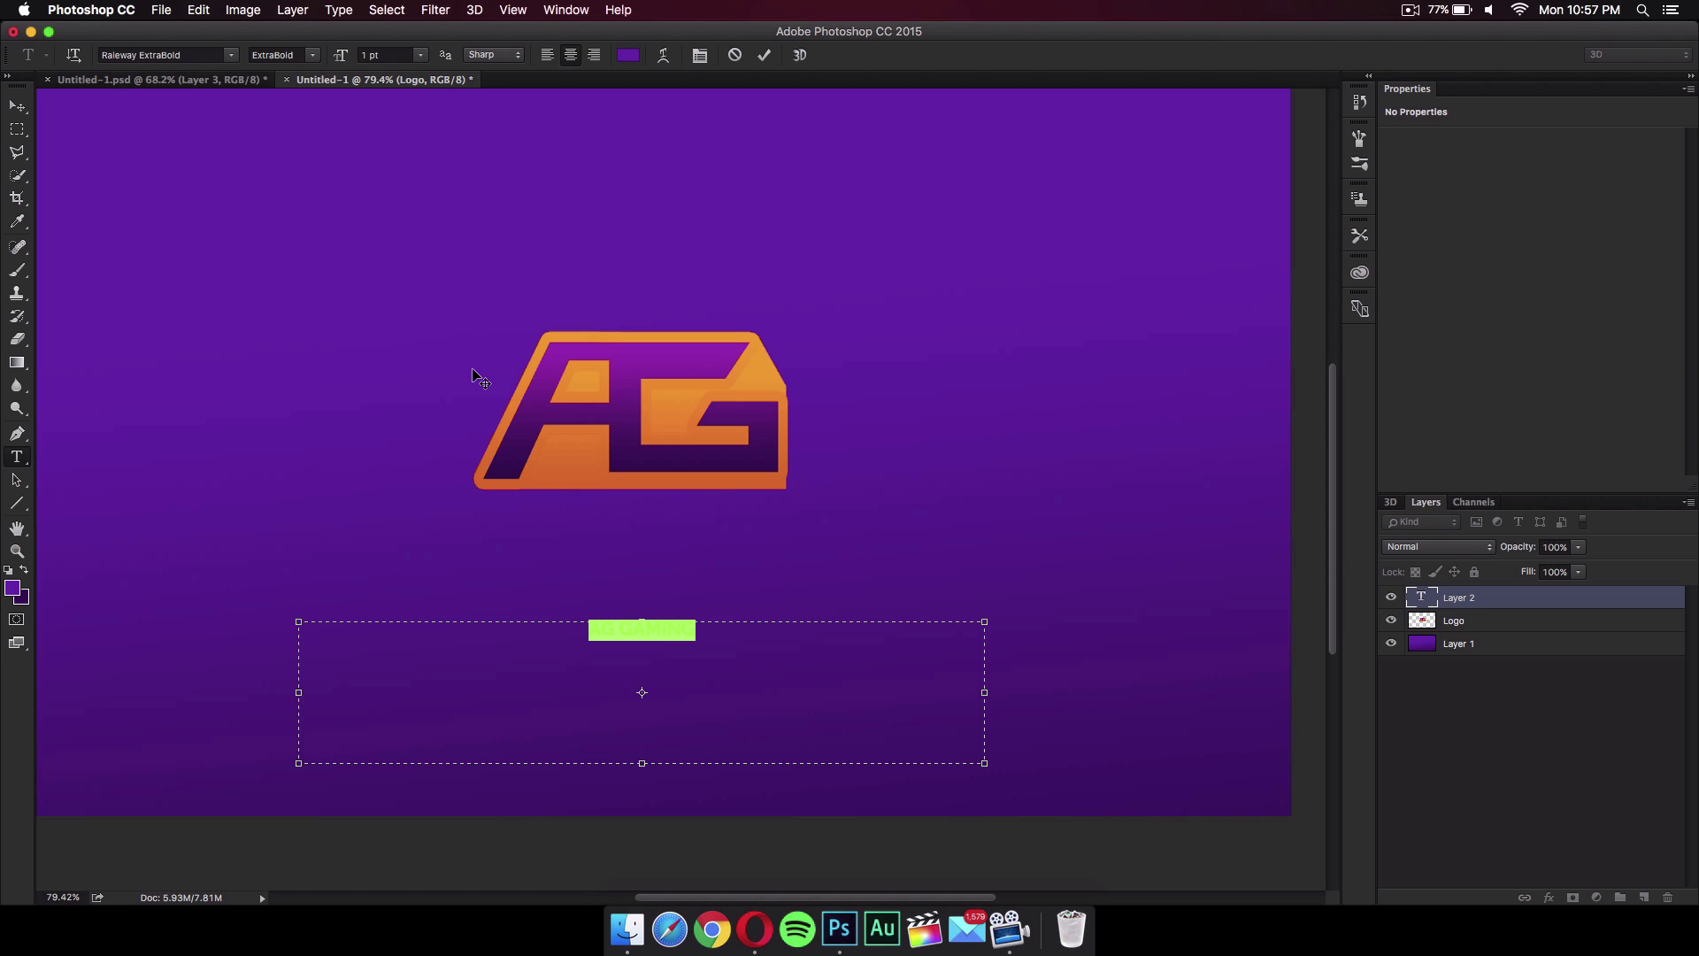
pyautogui.click(314, 58)
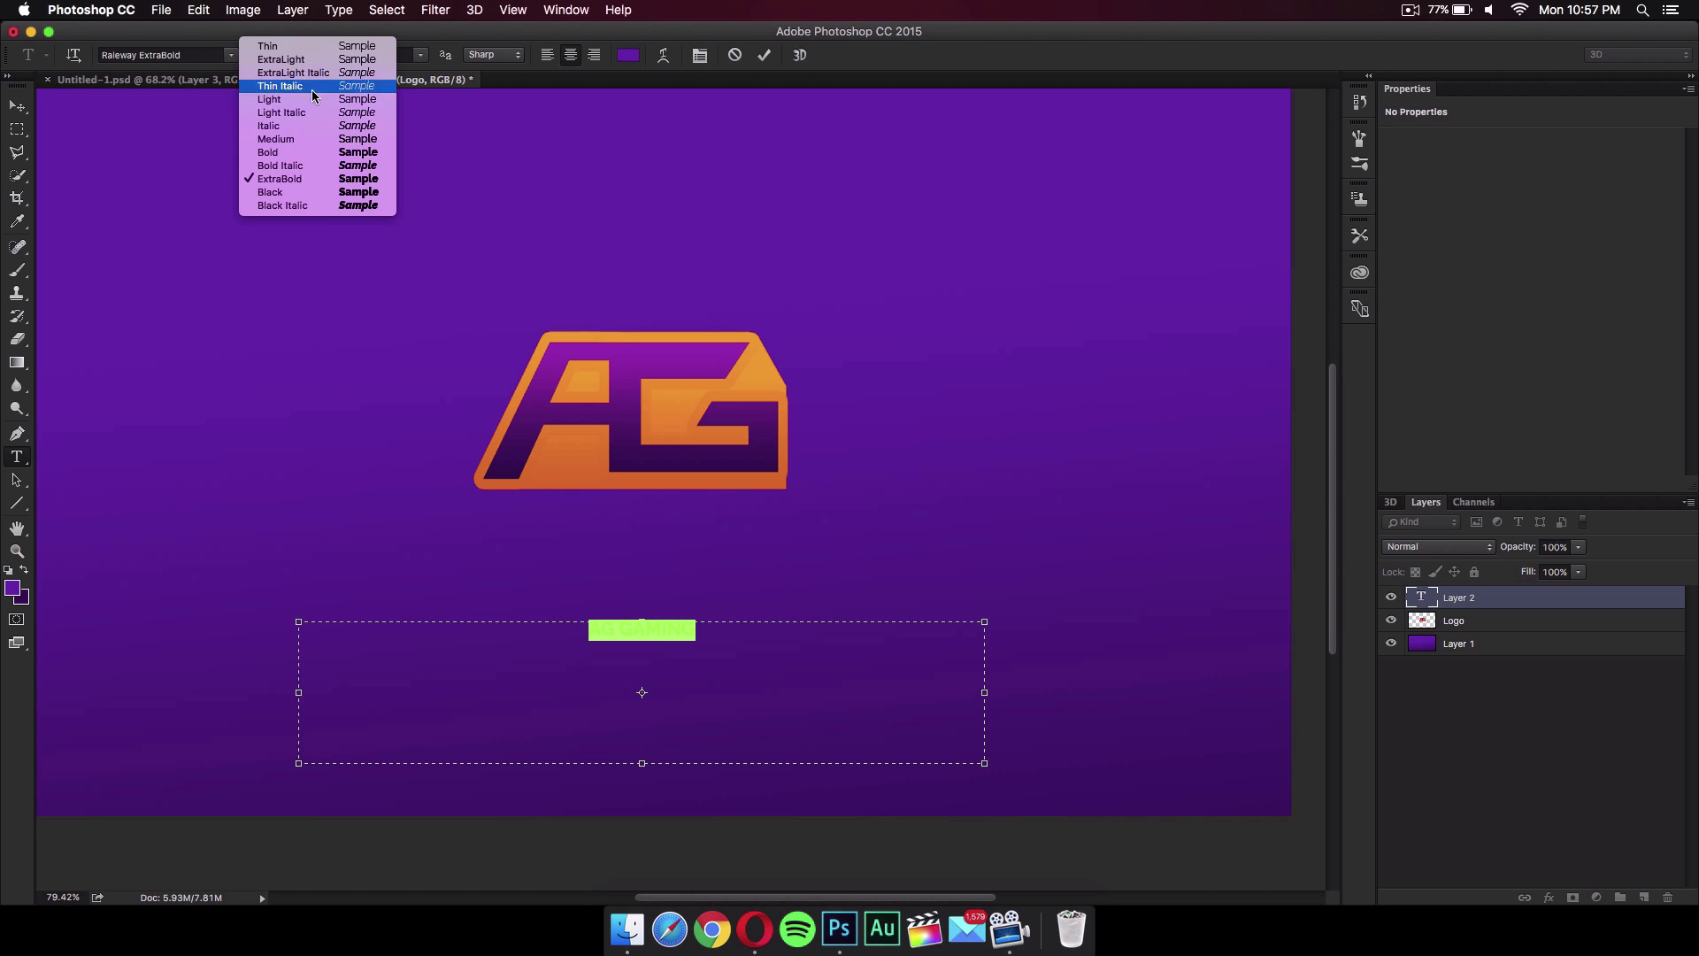
pyautogui.click(320, 207)
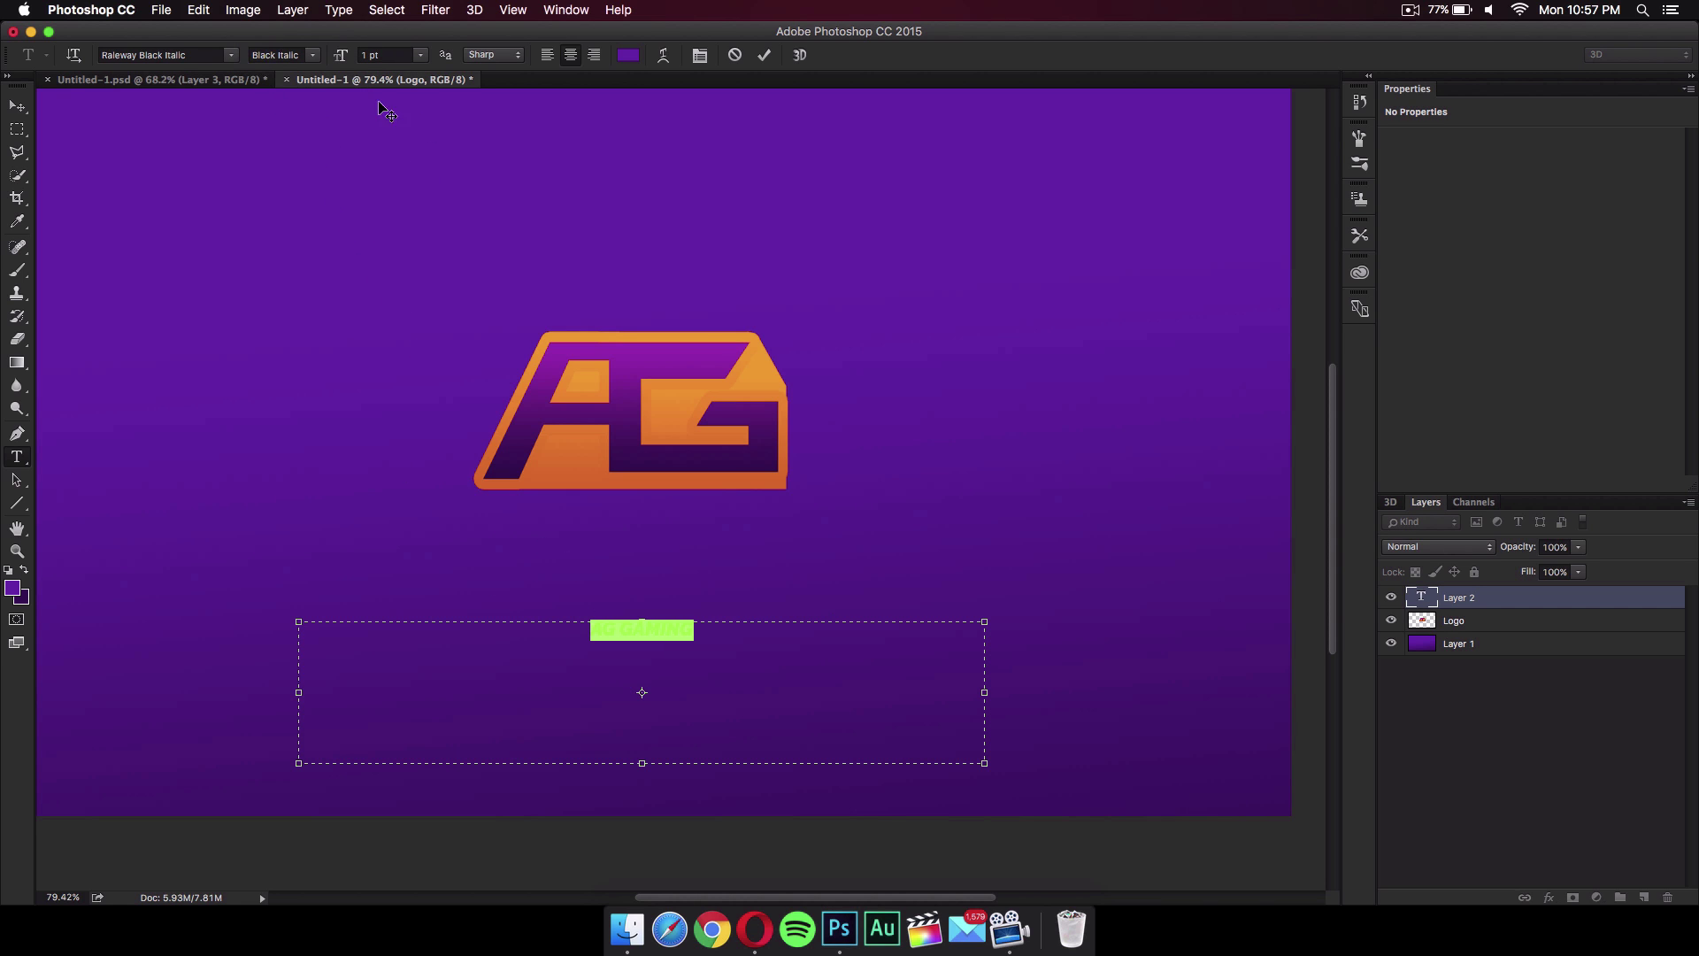
pyautogui.click(15, 108)
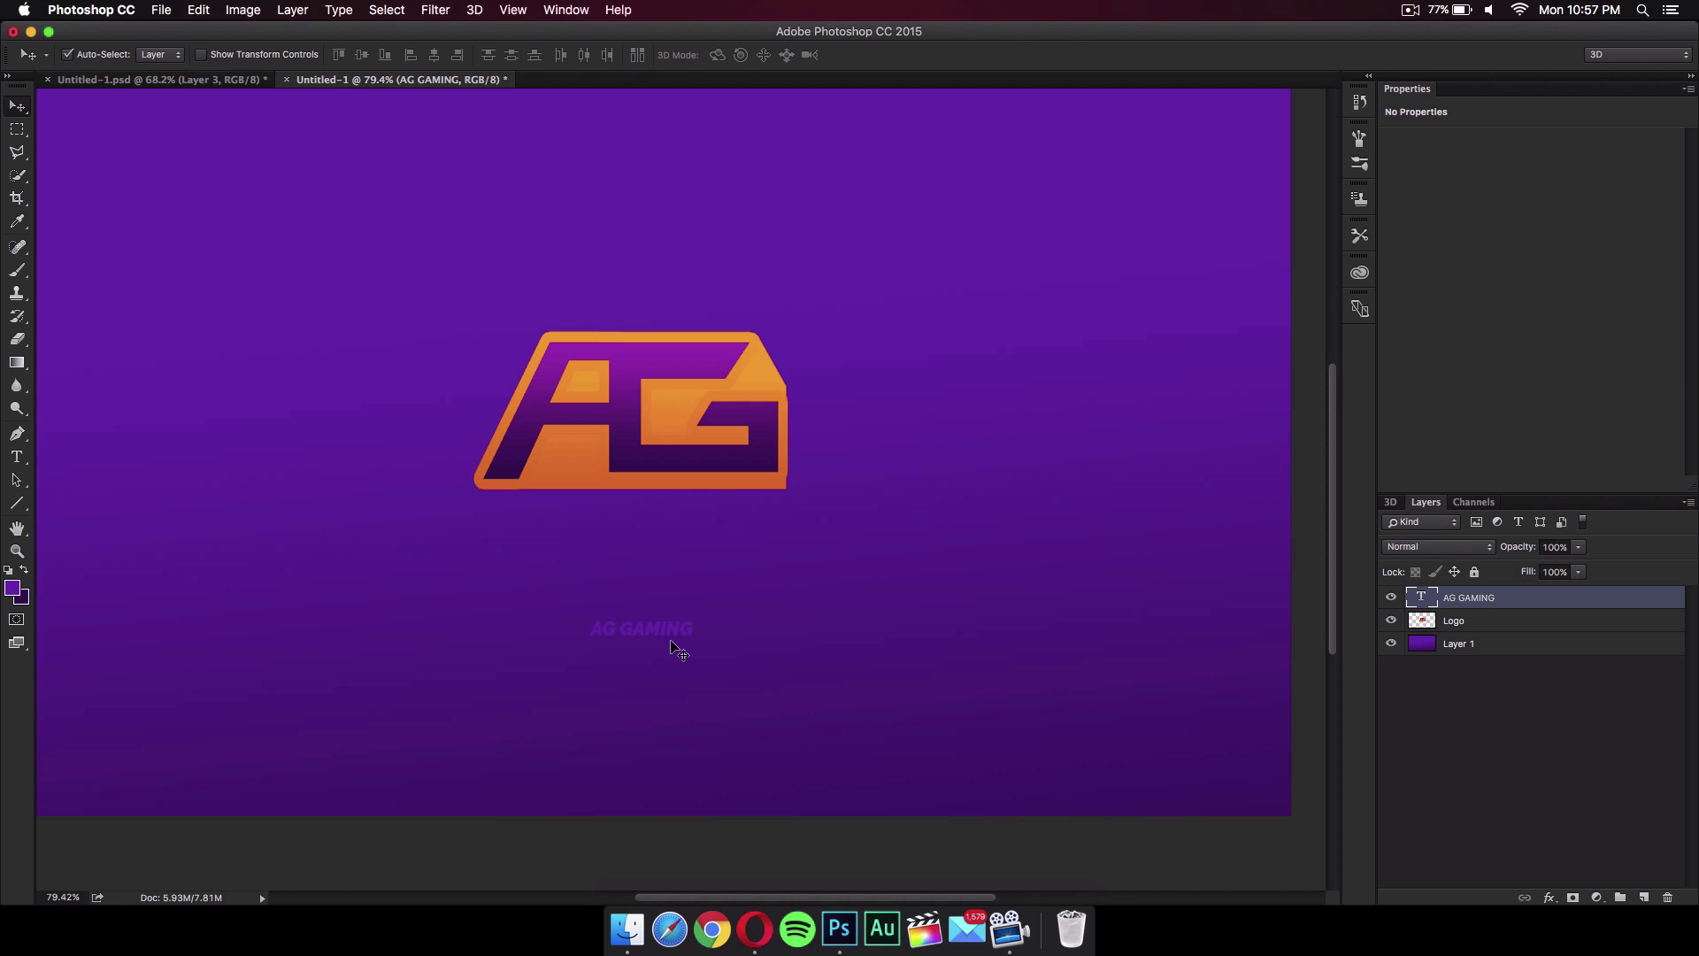
# - Scale the AG GAMING text up to about 147% and move it beneath the logo
pyautogui.press('super+t')
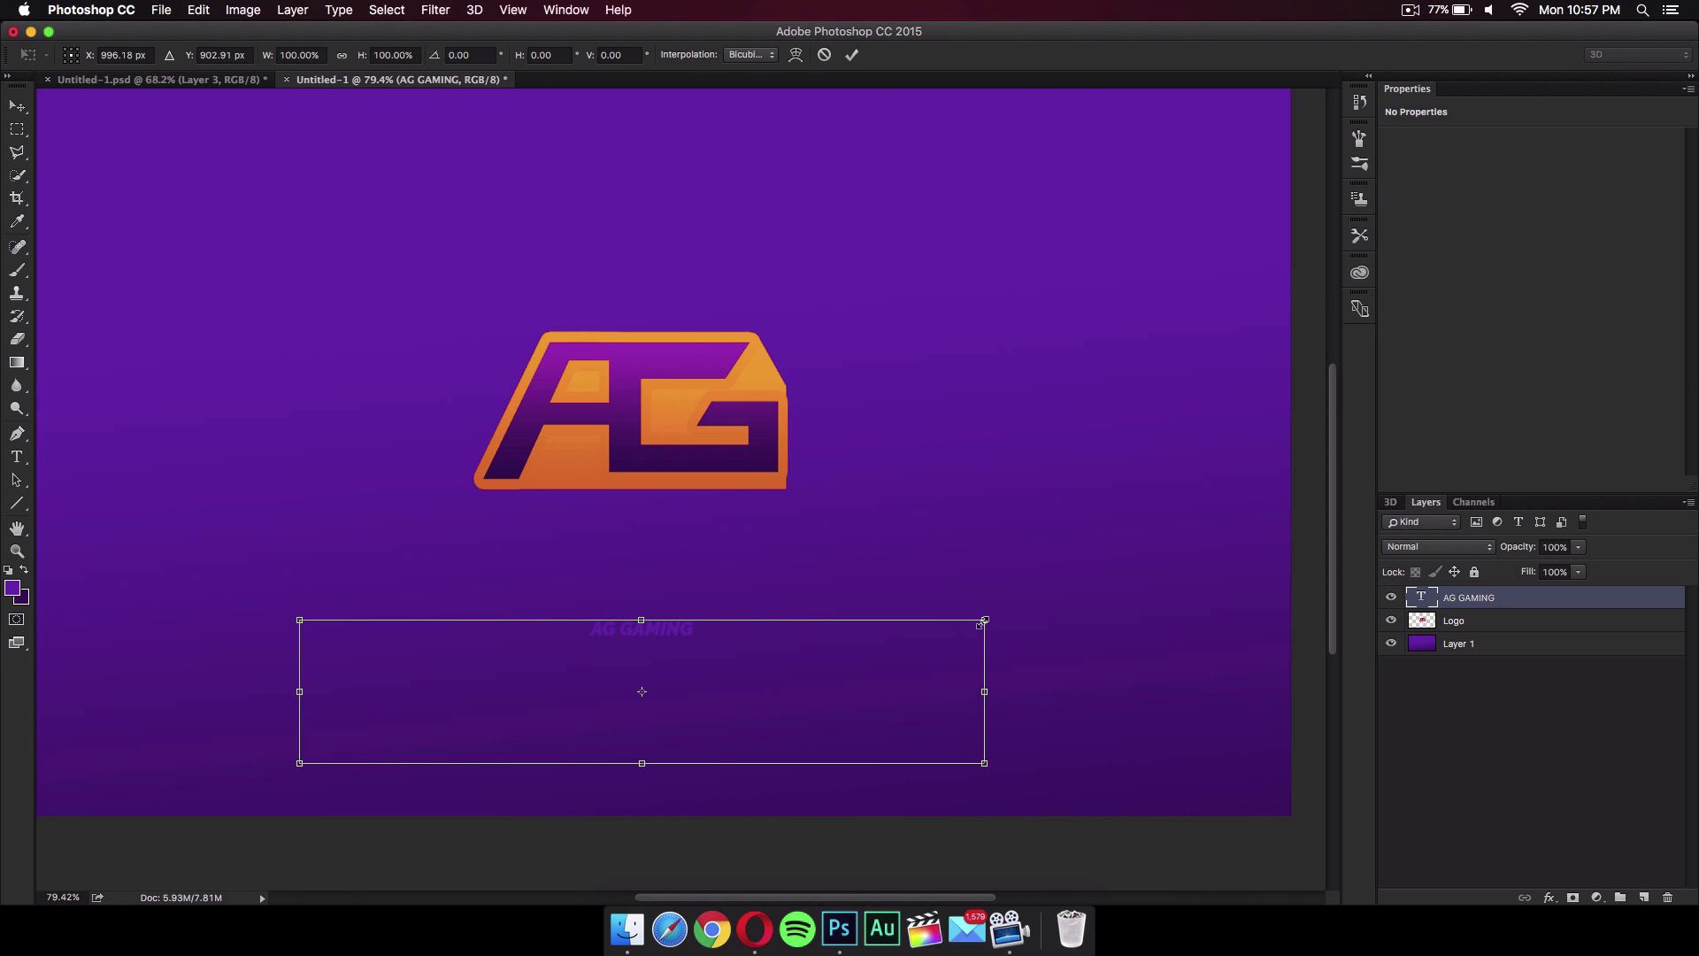
pyautogui.moveTo(985, 620); pyautogui.dragTo(1266, 392)
pyautogui.click(17, 106)
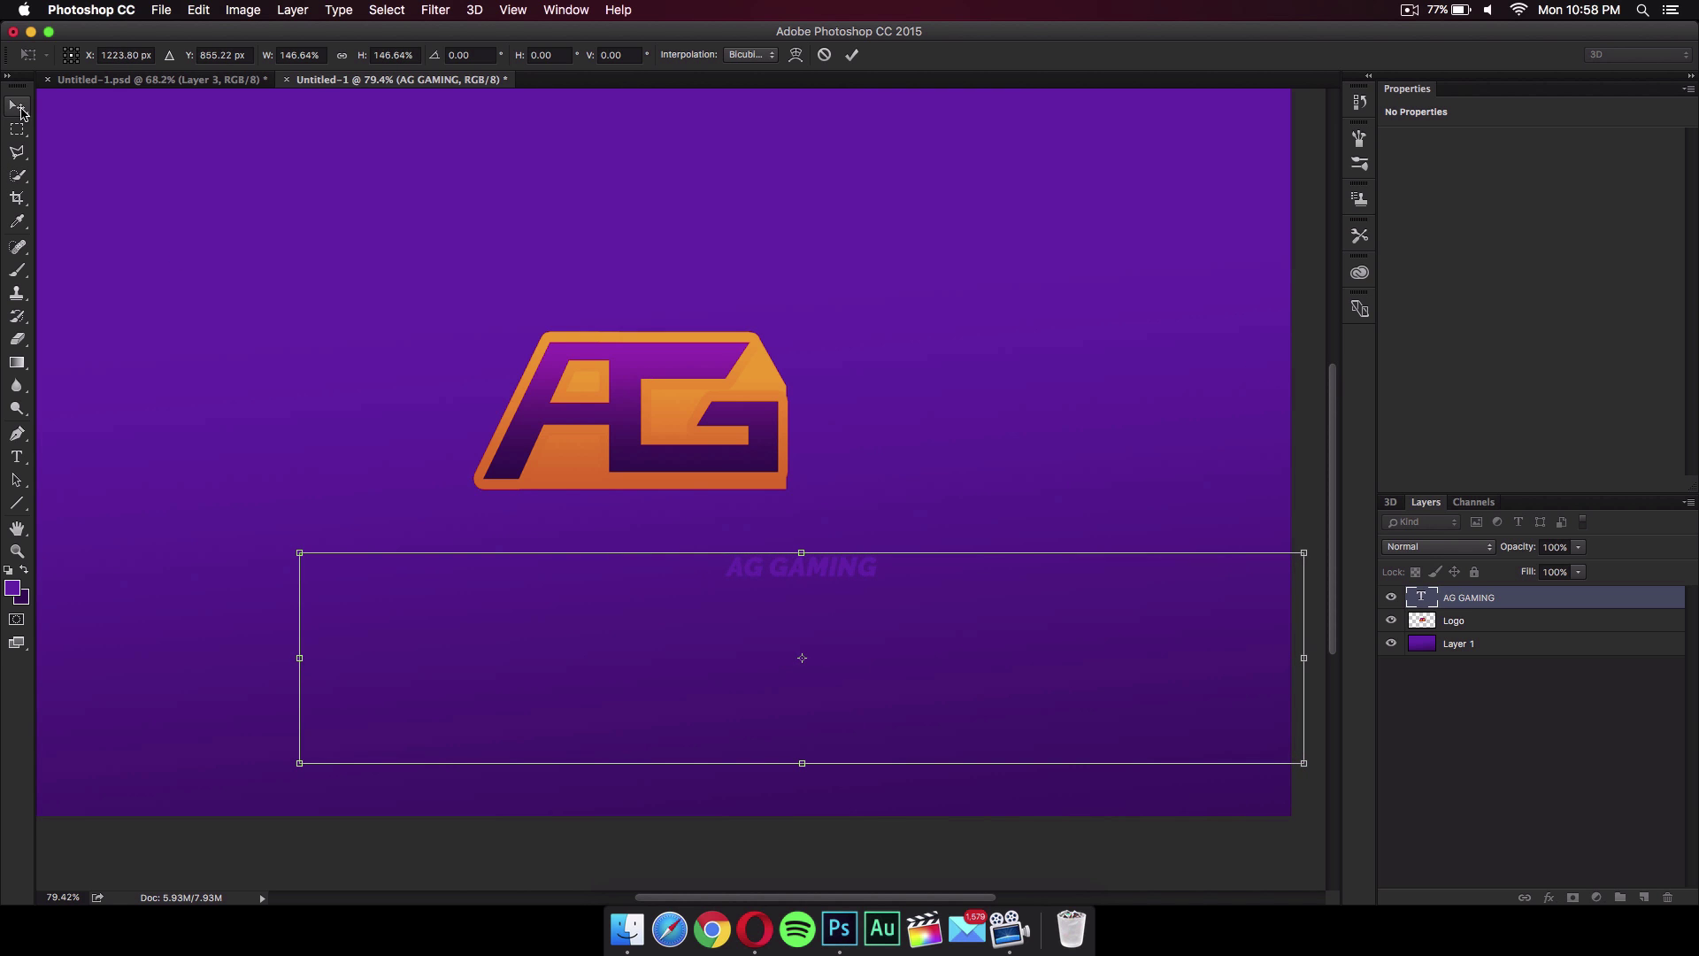
pyautogui.click(1016, 319)
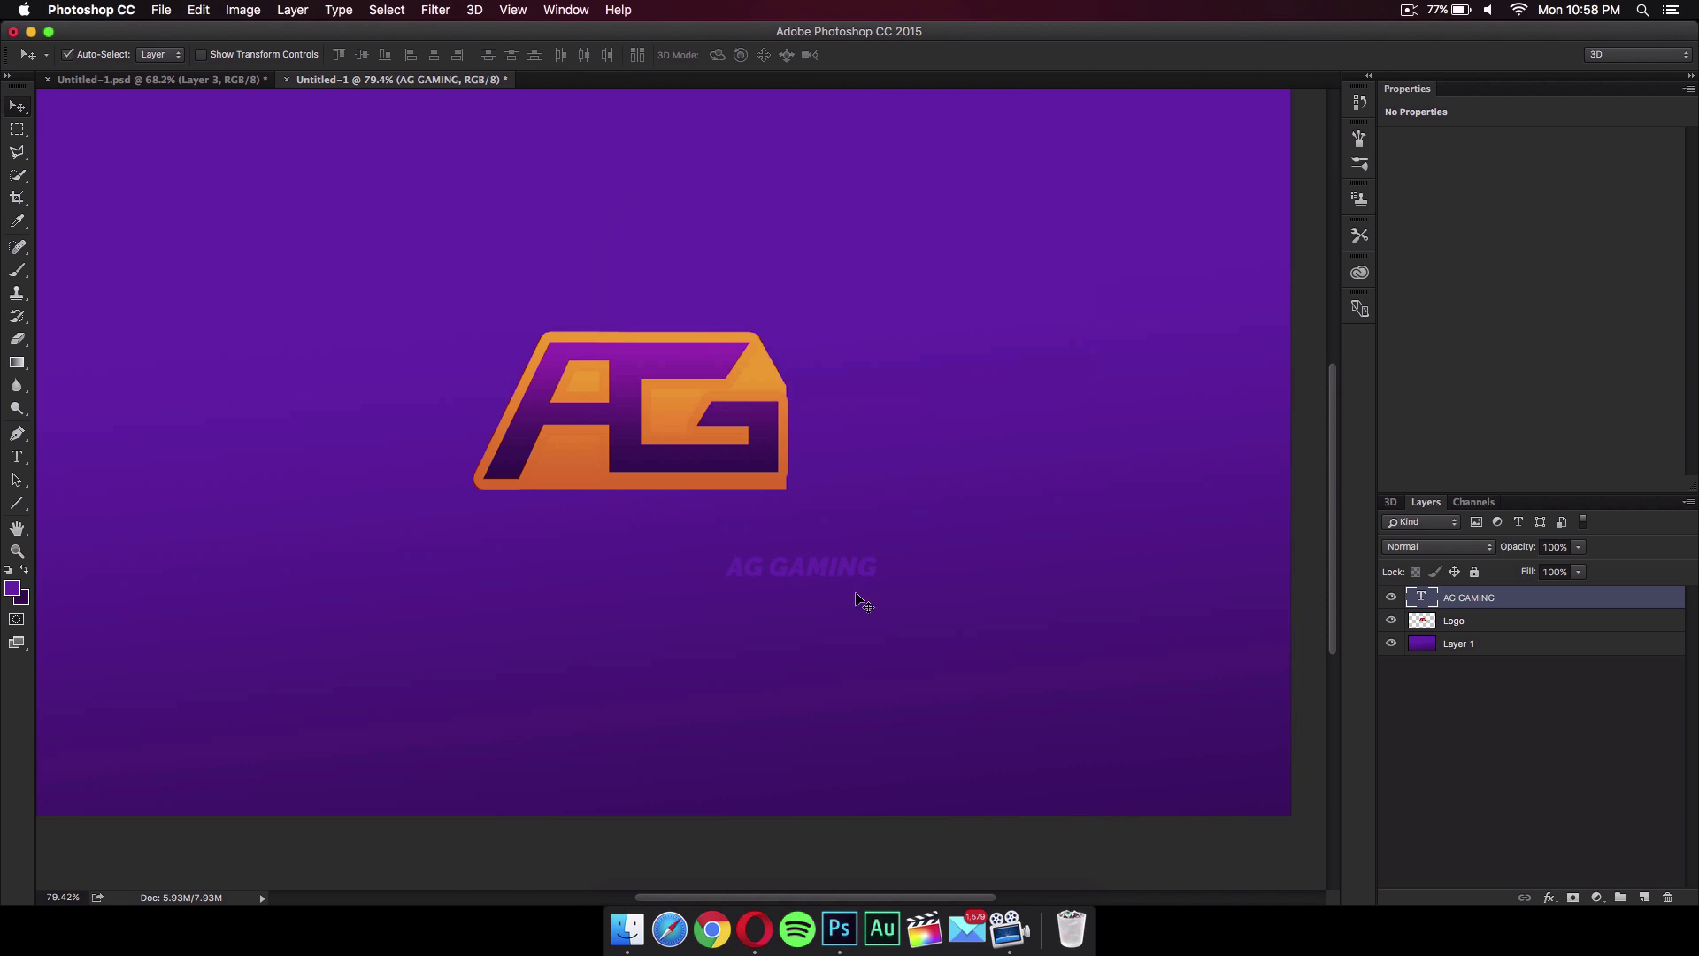
pyautogui.moveTo(842, 584); pyautogui.dragTo(669, 546)
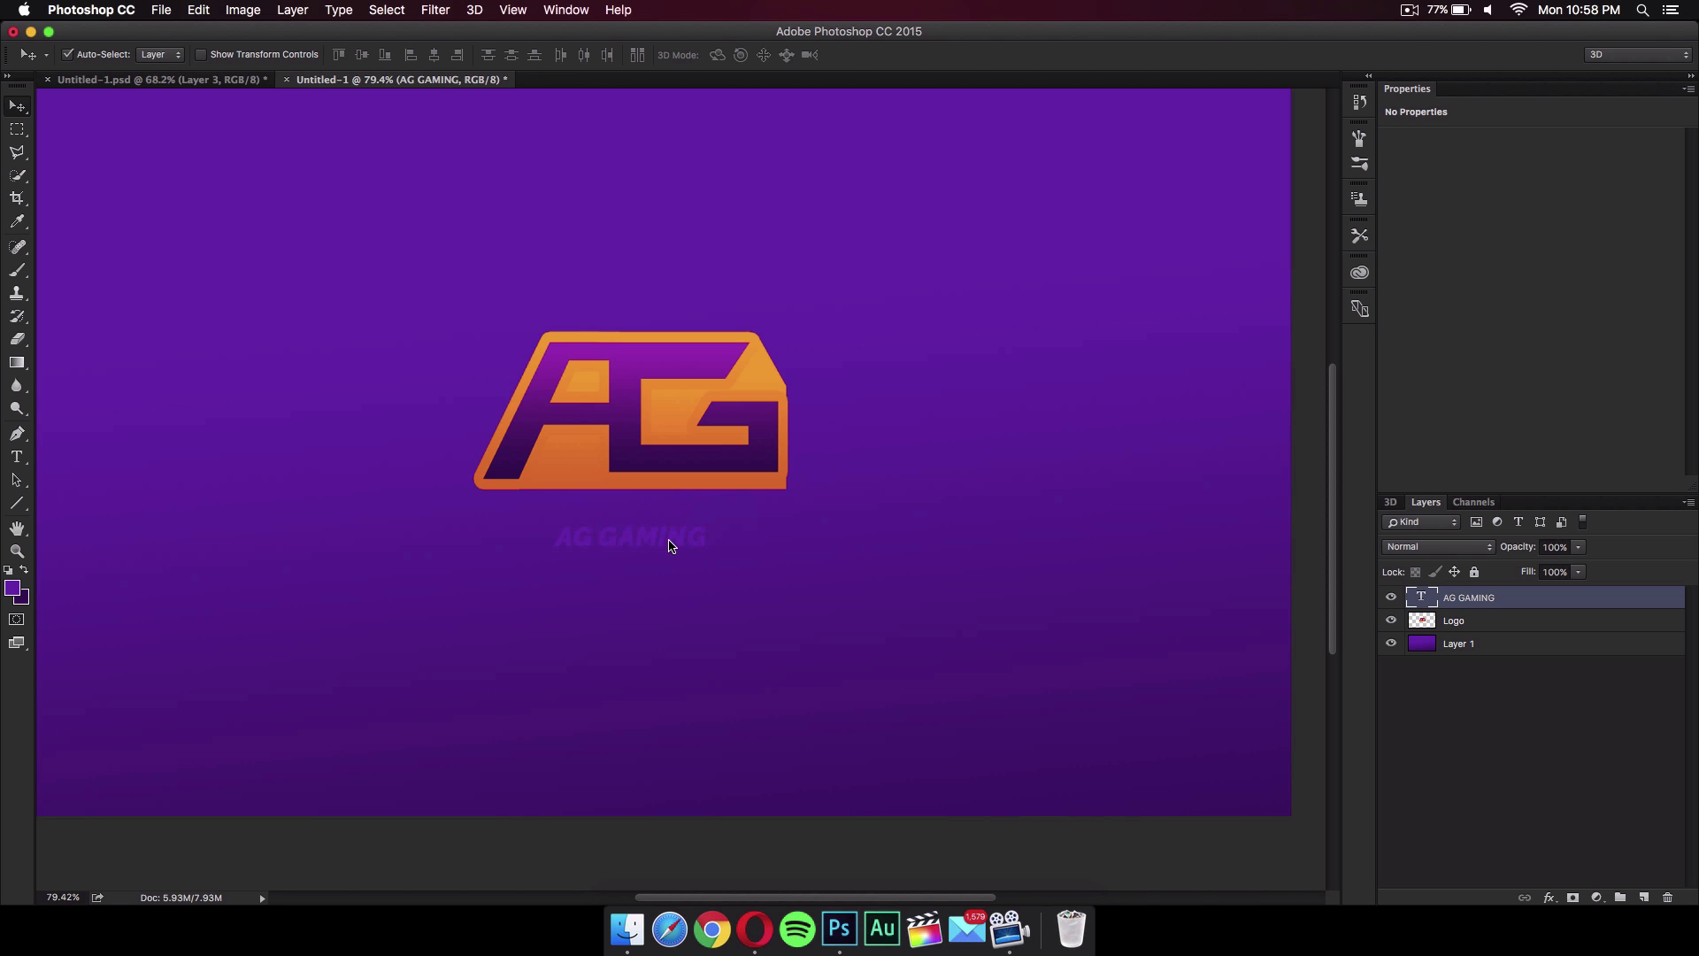
# - Add a white ffffff Color Overlay to the AG GAMING layer, and move the text closer to the logo's bottom edge
pyautogui.rightClick(1450, 607)
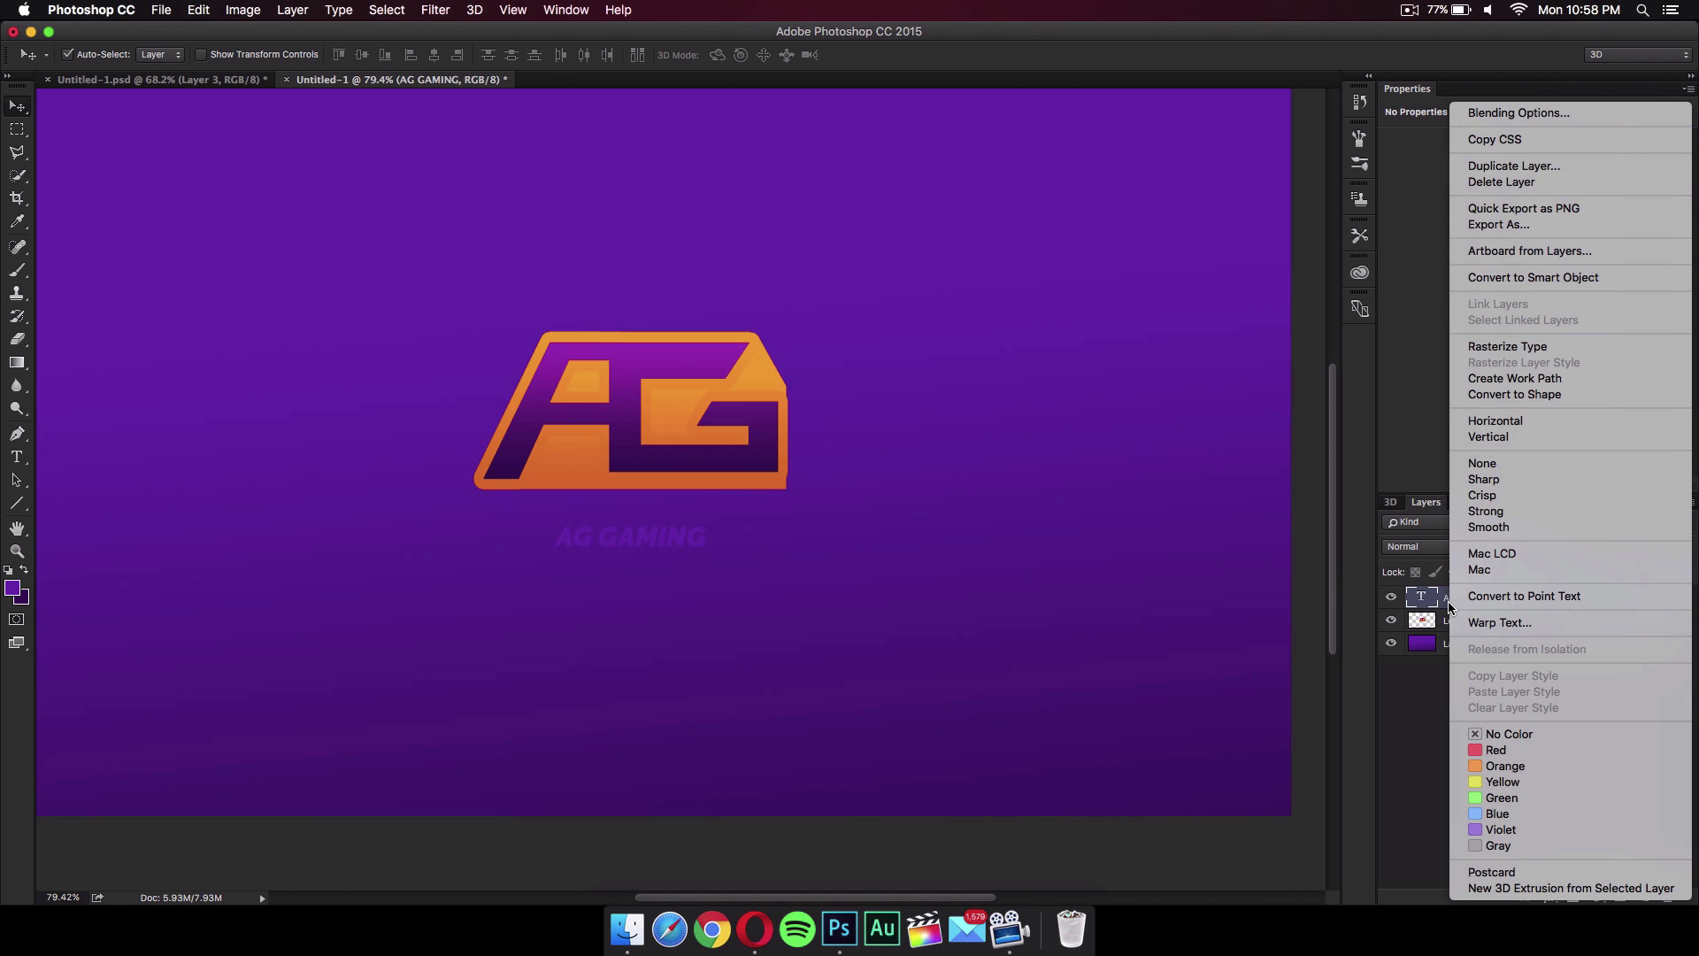
pyautogui.click(1544, 113)
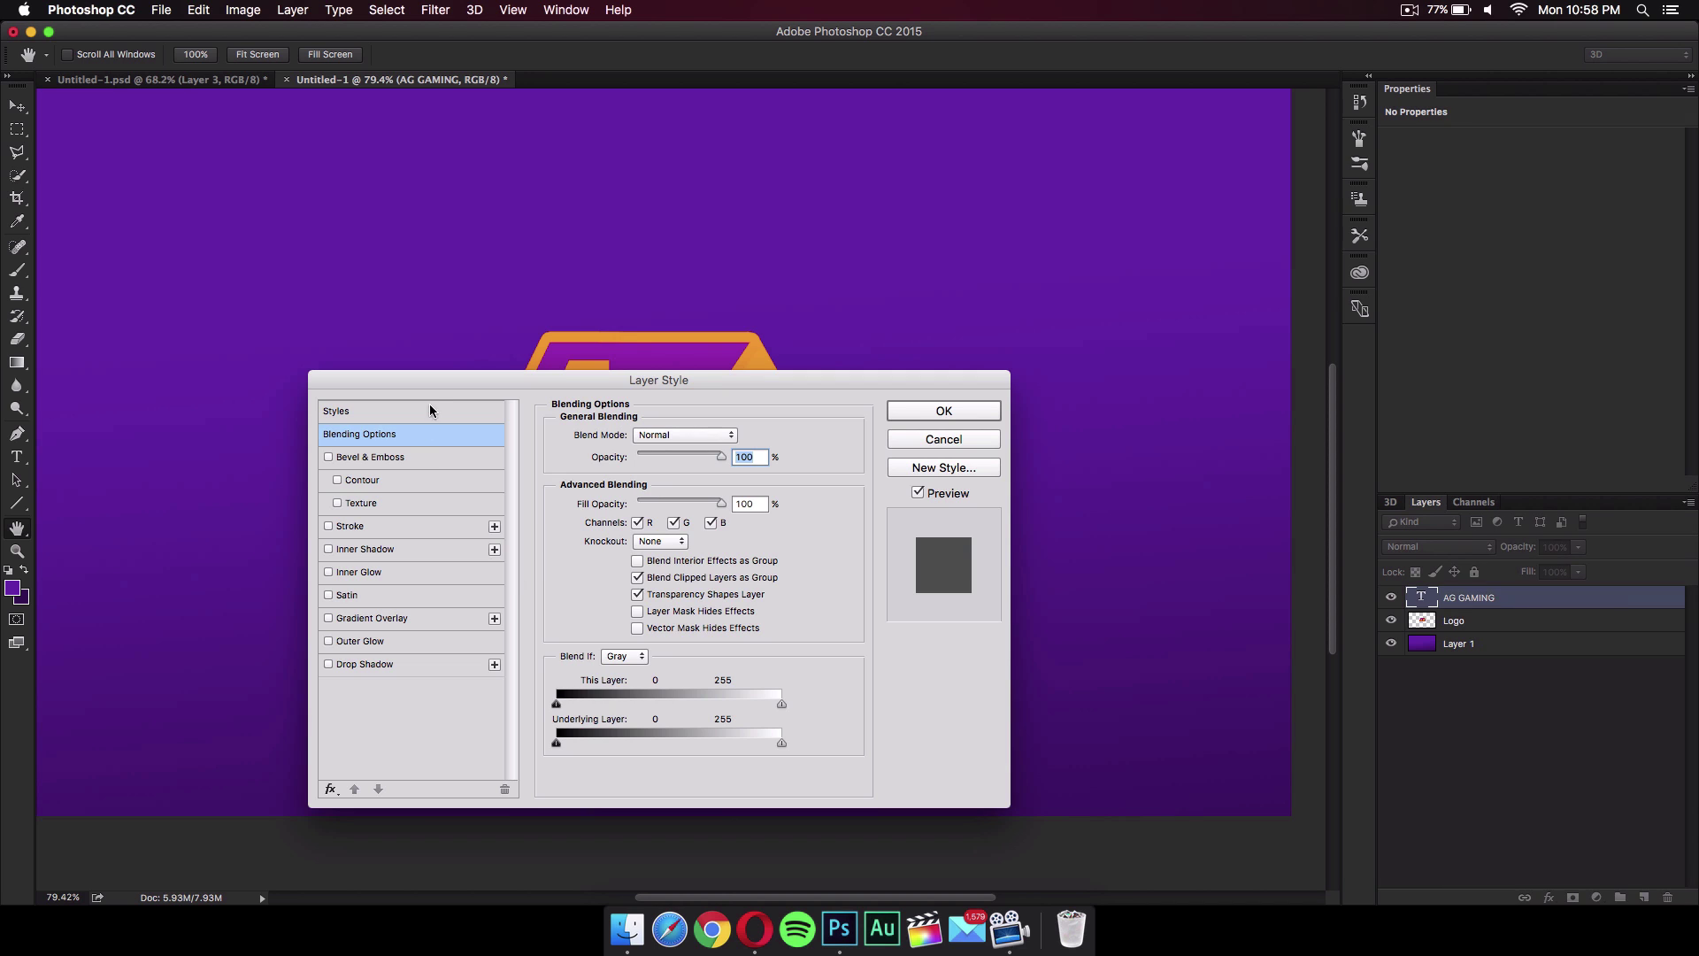
pyautogui.moveTo(434, 380); pyautogui.dragTo(568, 174)
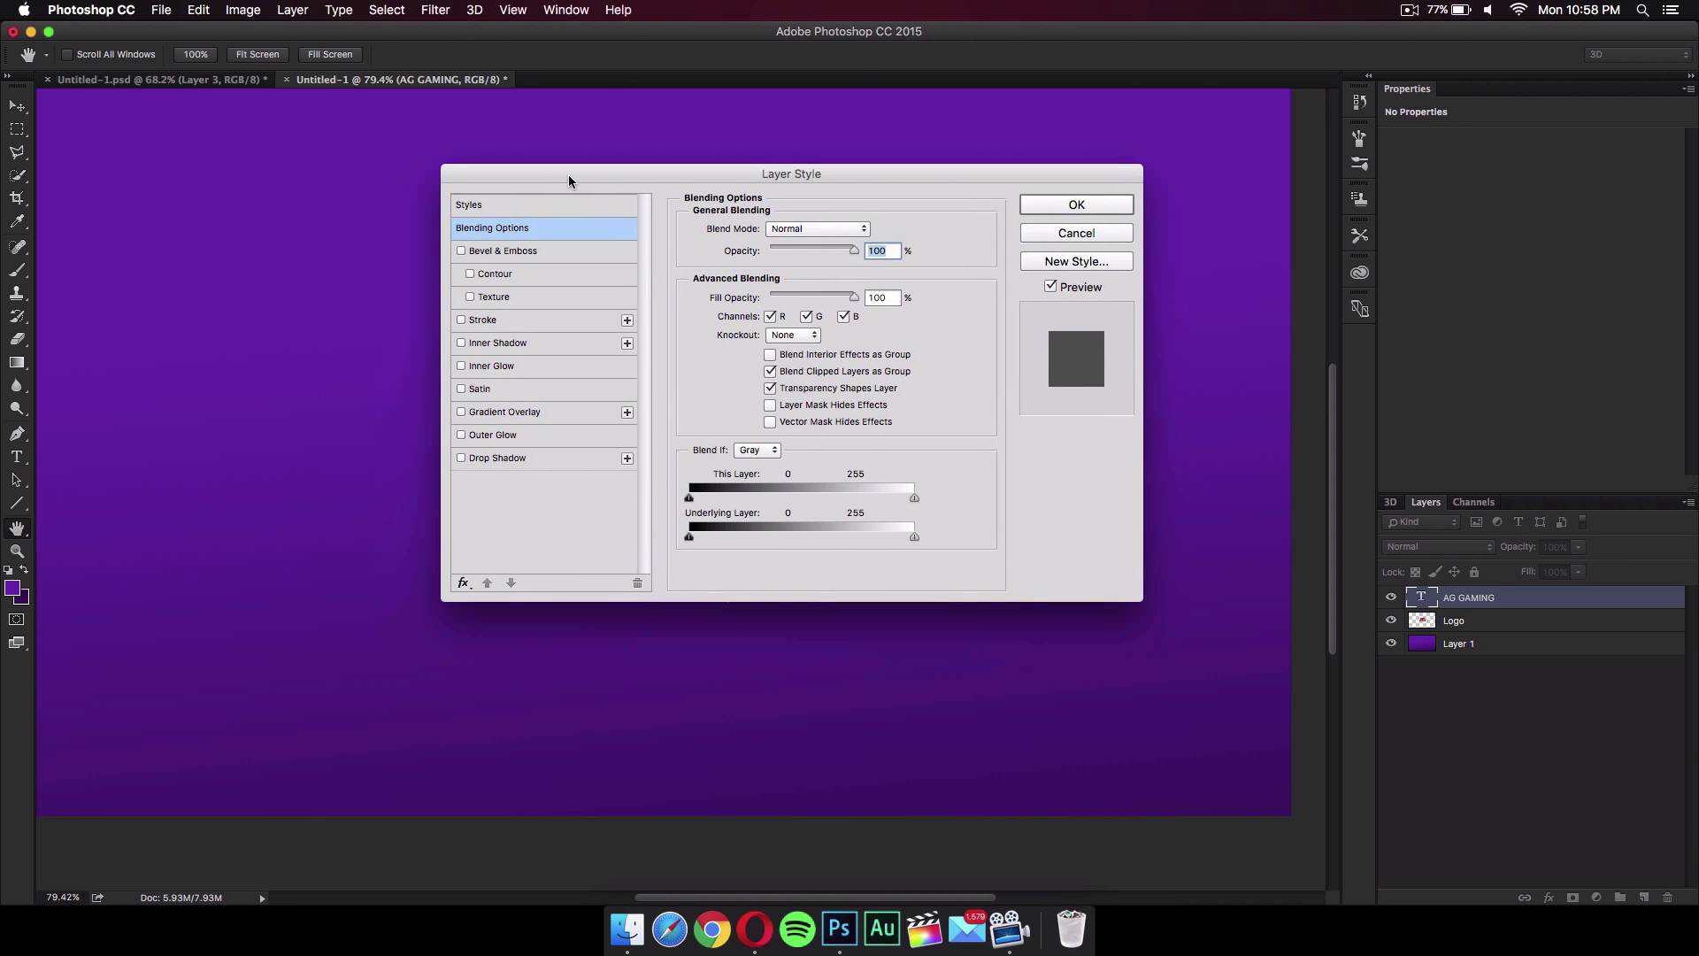
pyautogui.click(463, 583)
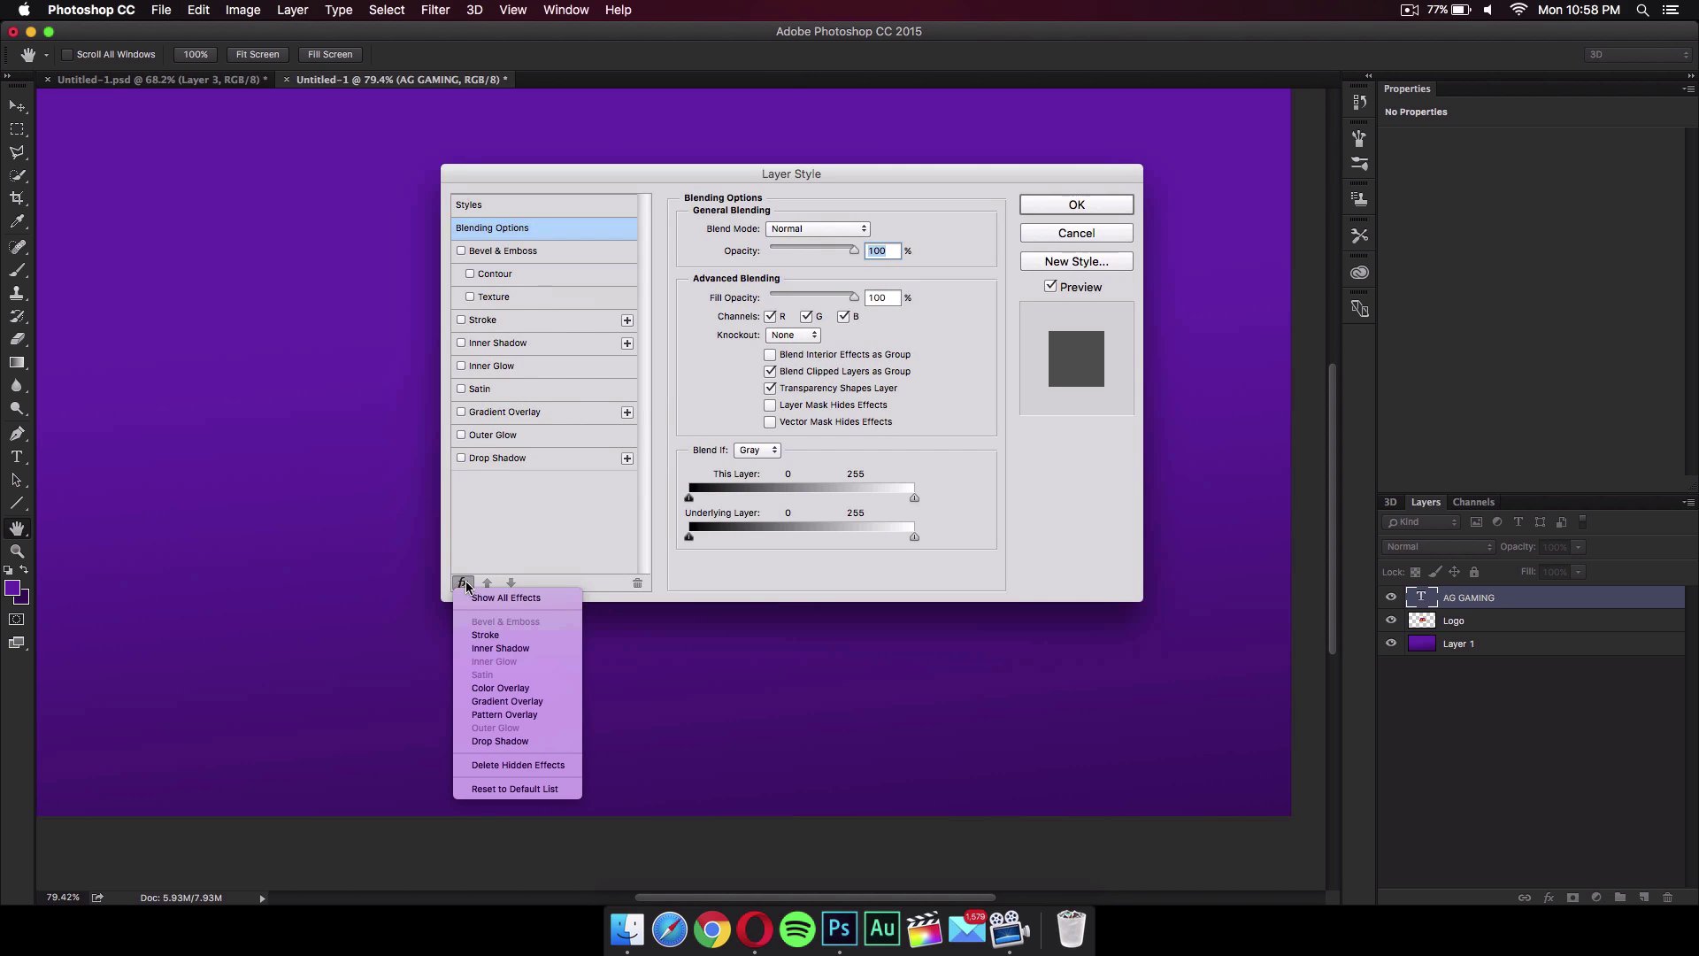
pyautogui.click(489, 690)
pyautogui.moveTo(586, 174); pyautogui.dragTo(1011, 133)
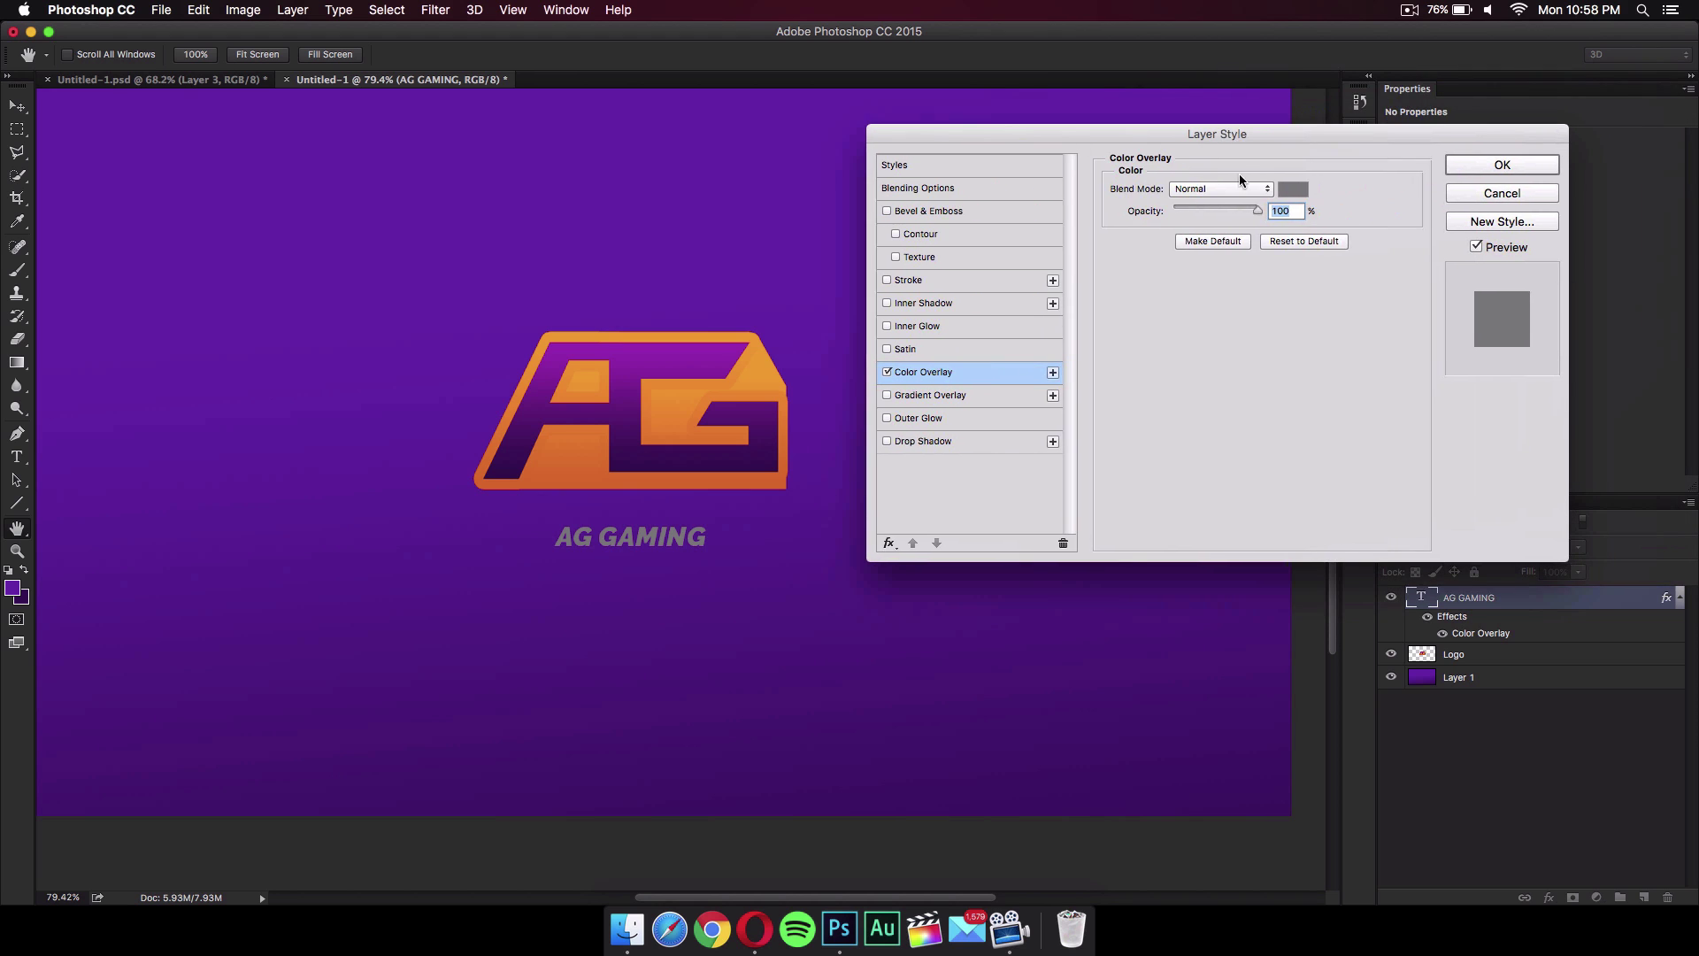
pyautogui.click(1293, 190)
pyautogui.moveTo(1042, 419); pyautogui.dragTo(855, 214)
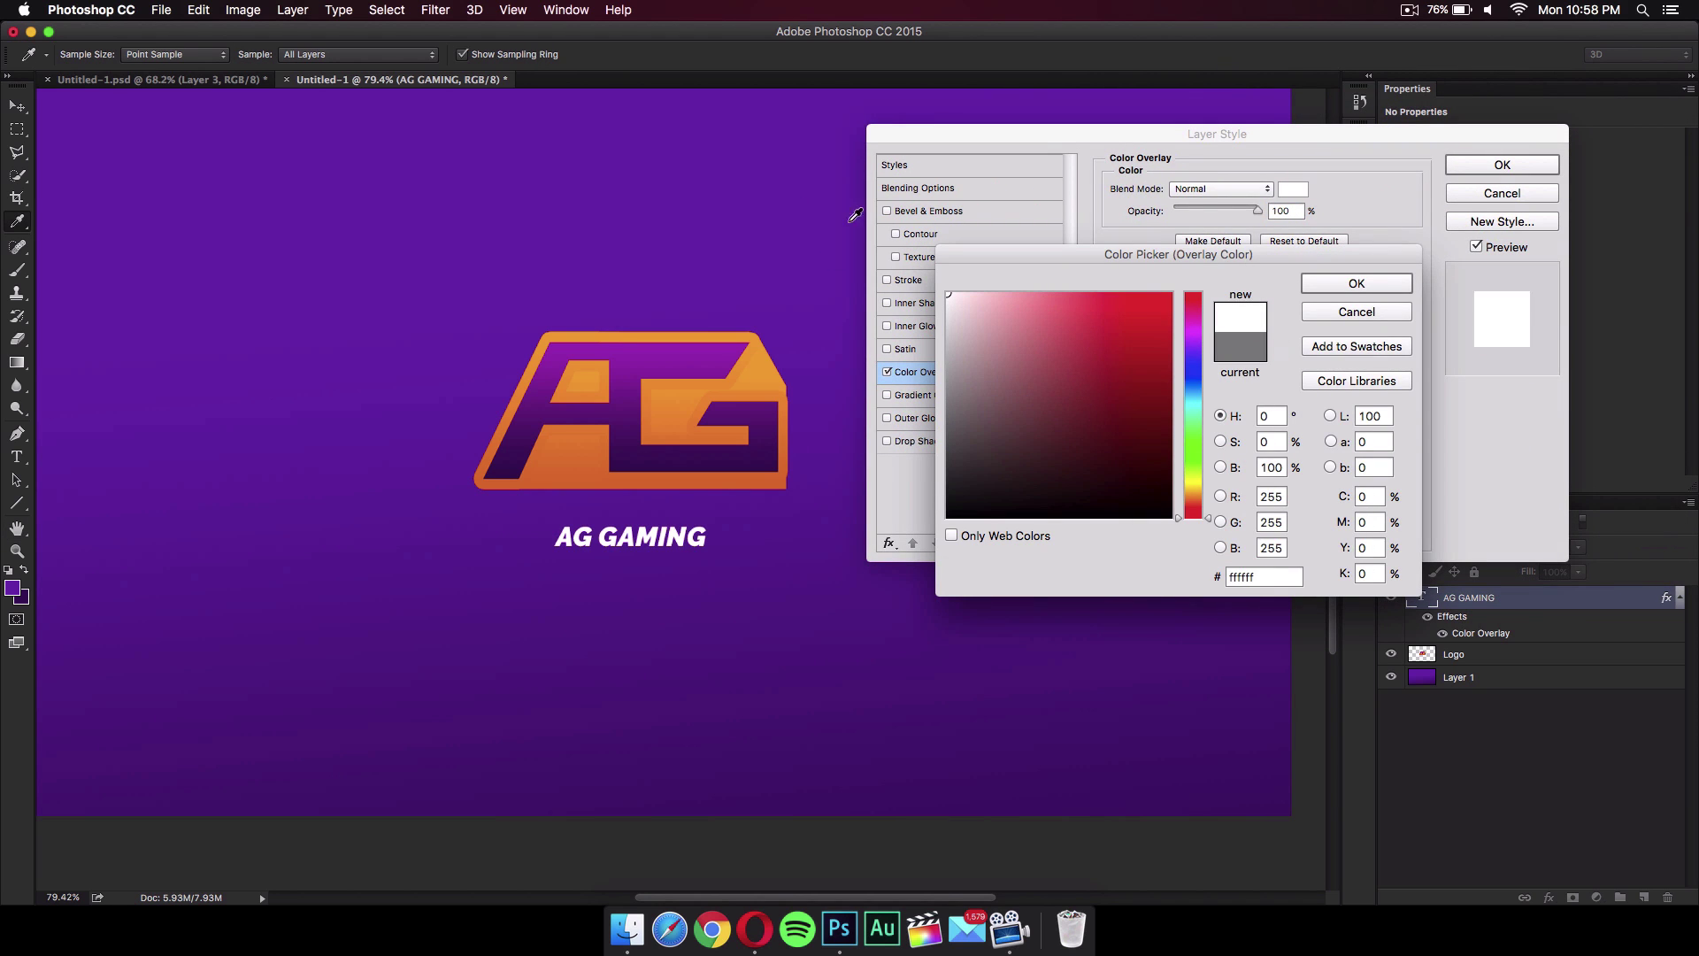
pyautogui.click(1357, 283)
pyautogui.click(1527, 162)
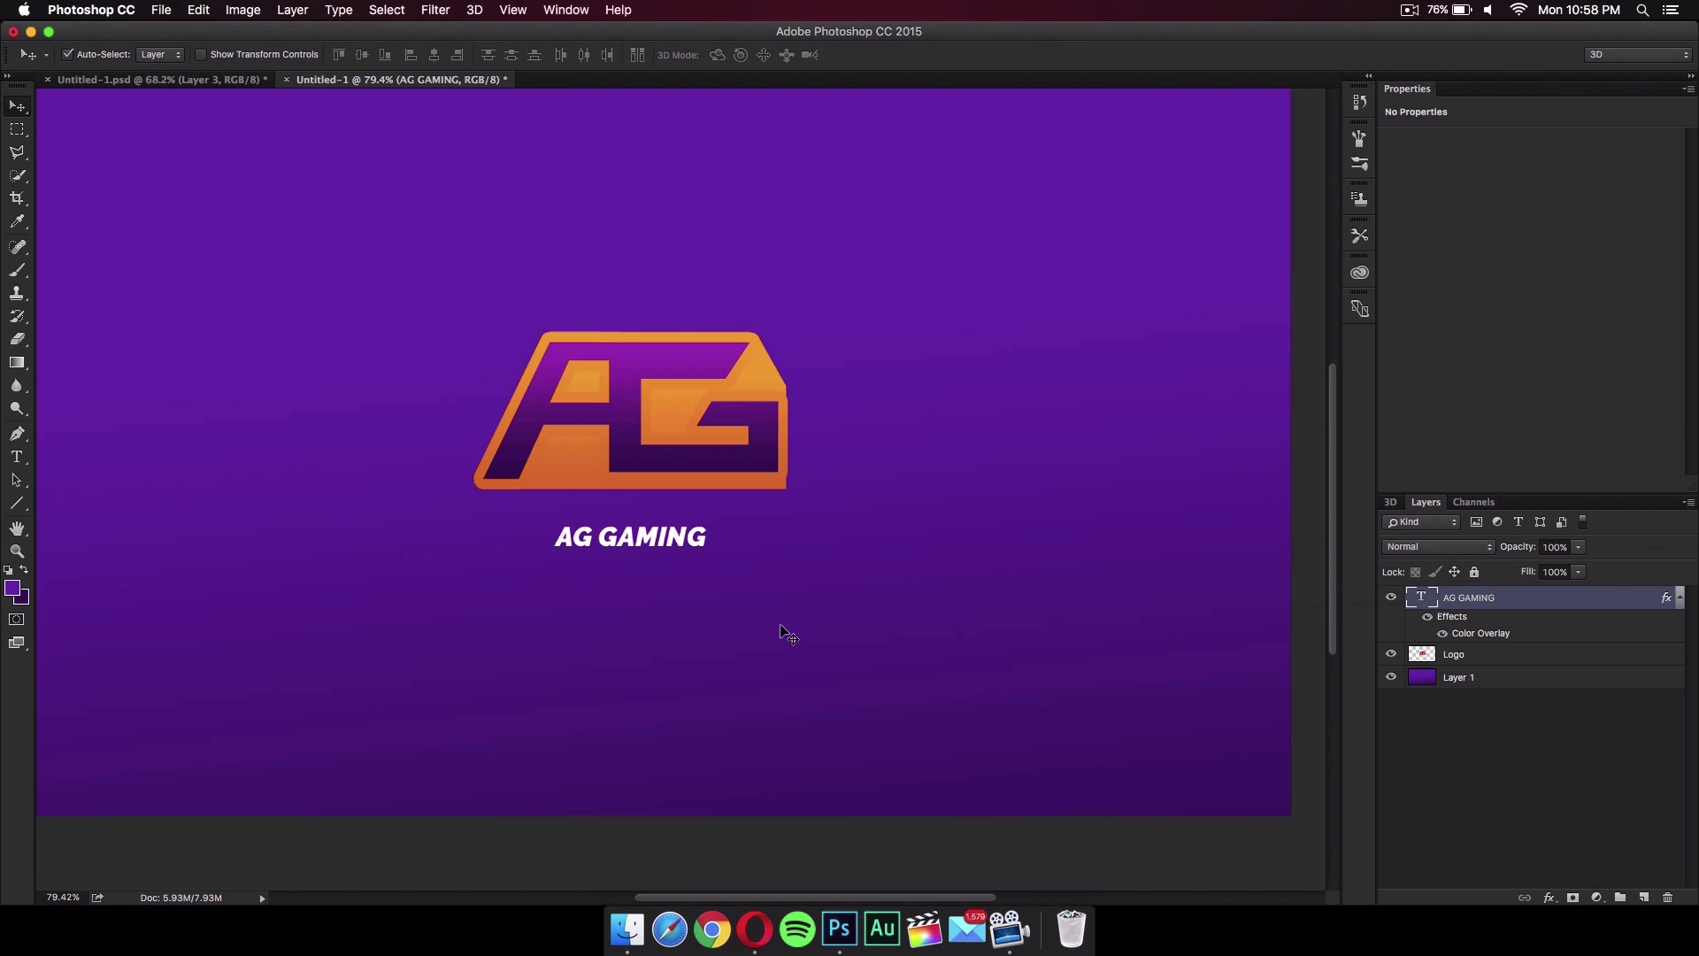
pyautogui.moveTo(690, 540)
pyautogui.mouseDown()
pyautogui.moveTo(687, 508)
pyautogui.moveTo(708, 527)
pyautogui.mouseUp()
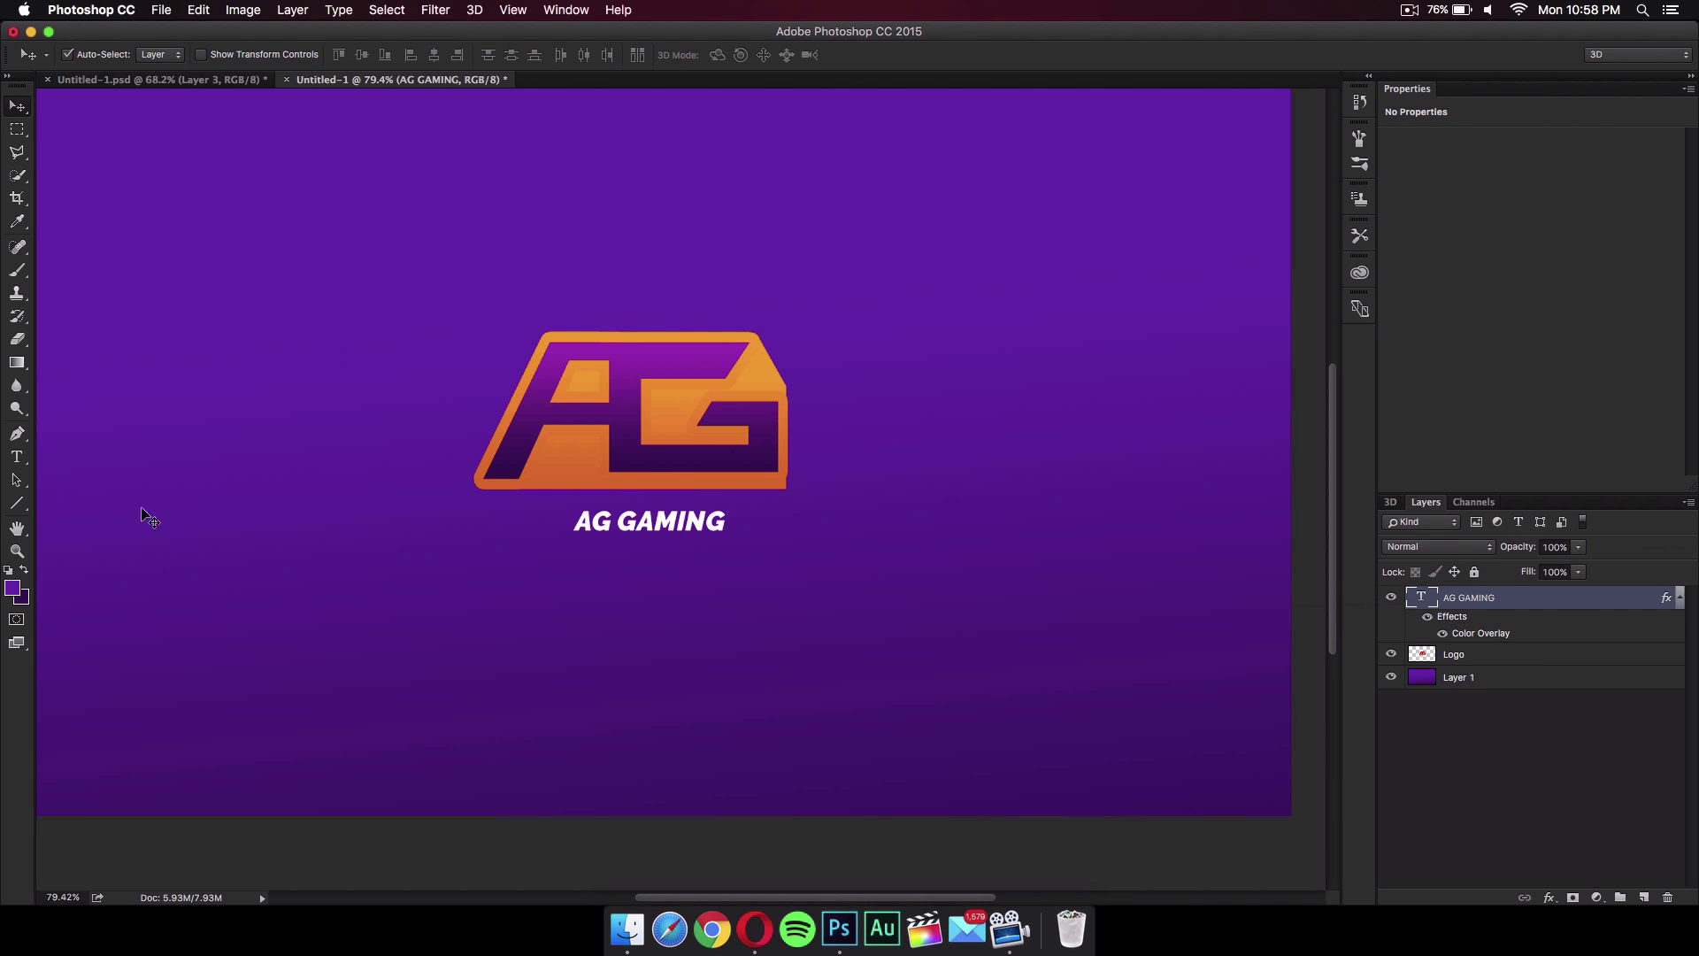
# - Change only the word GAMING to the Raleway Light font style
pyautogui.click(16, 455)
pyautogui.moveTo(618, 521); pyautogui.dragTo(752, 532)
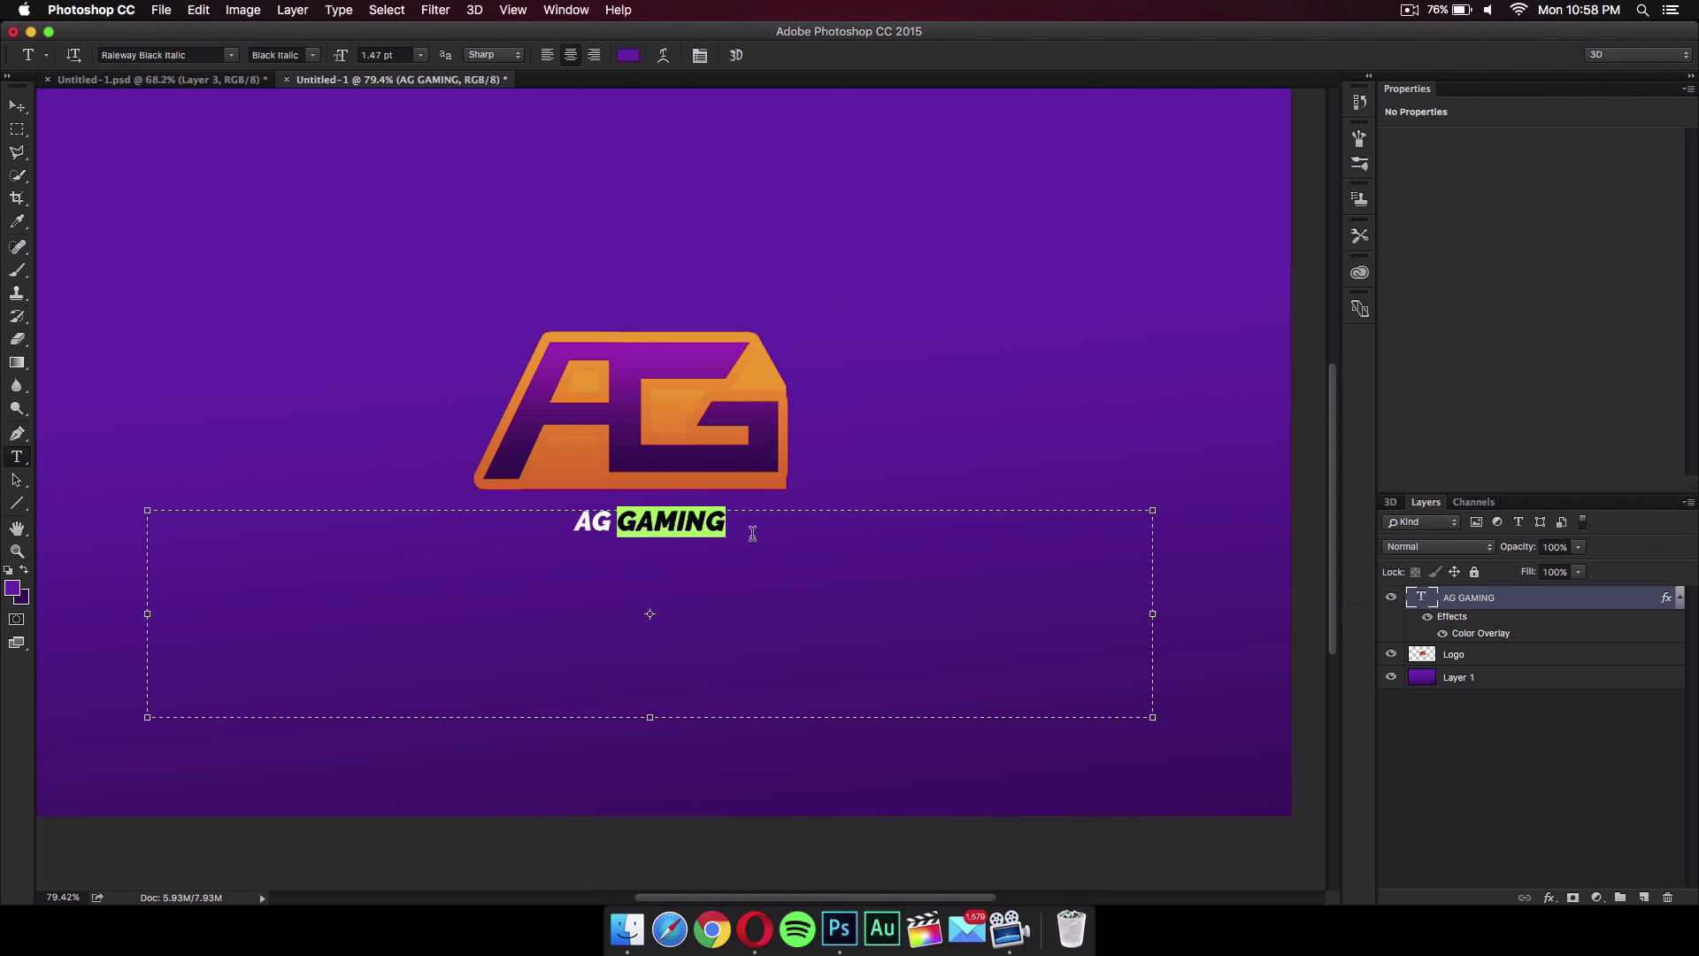
pyautogui.click(312, 55)
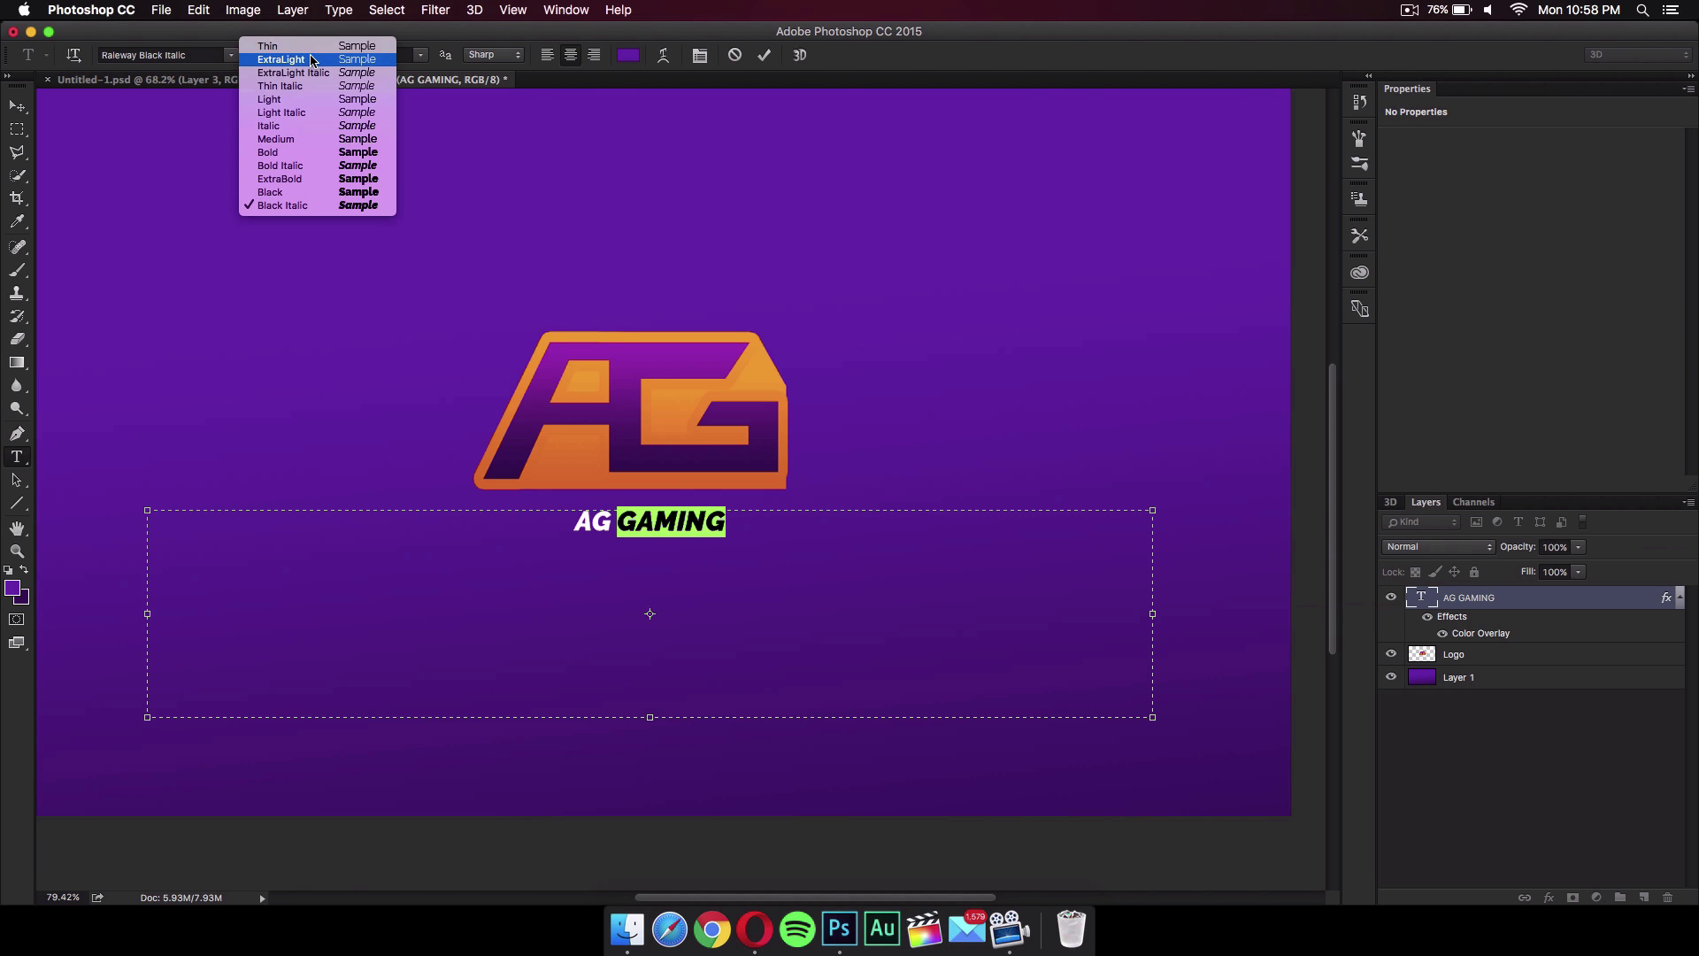
pyautogui.click(296, 107)
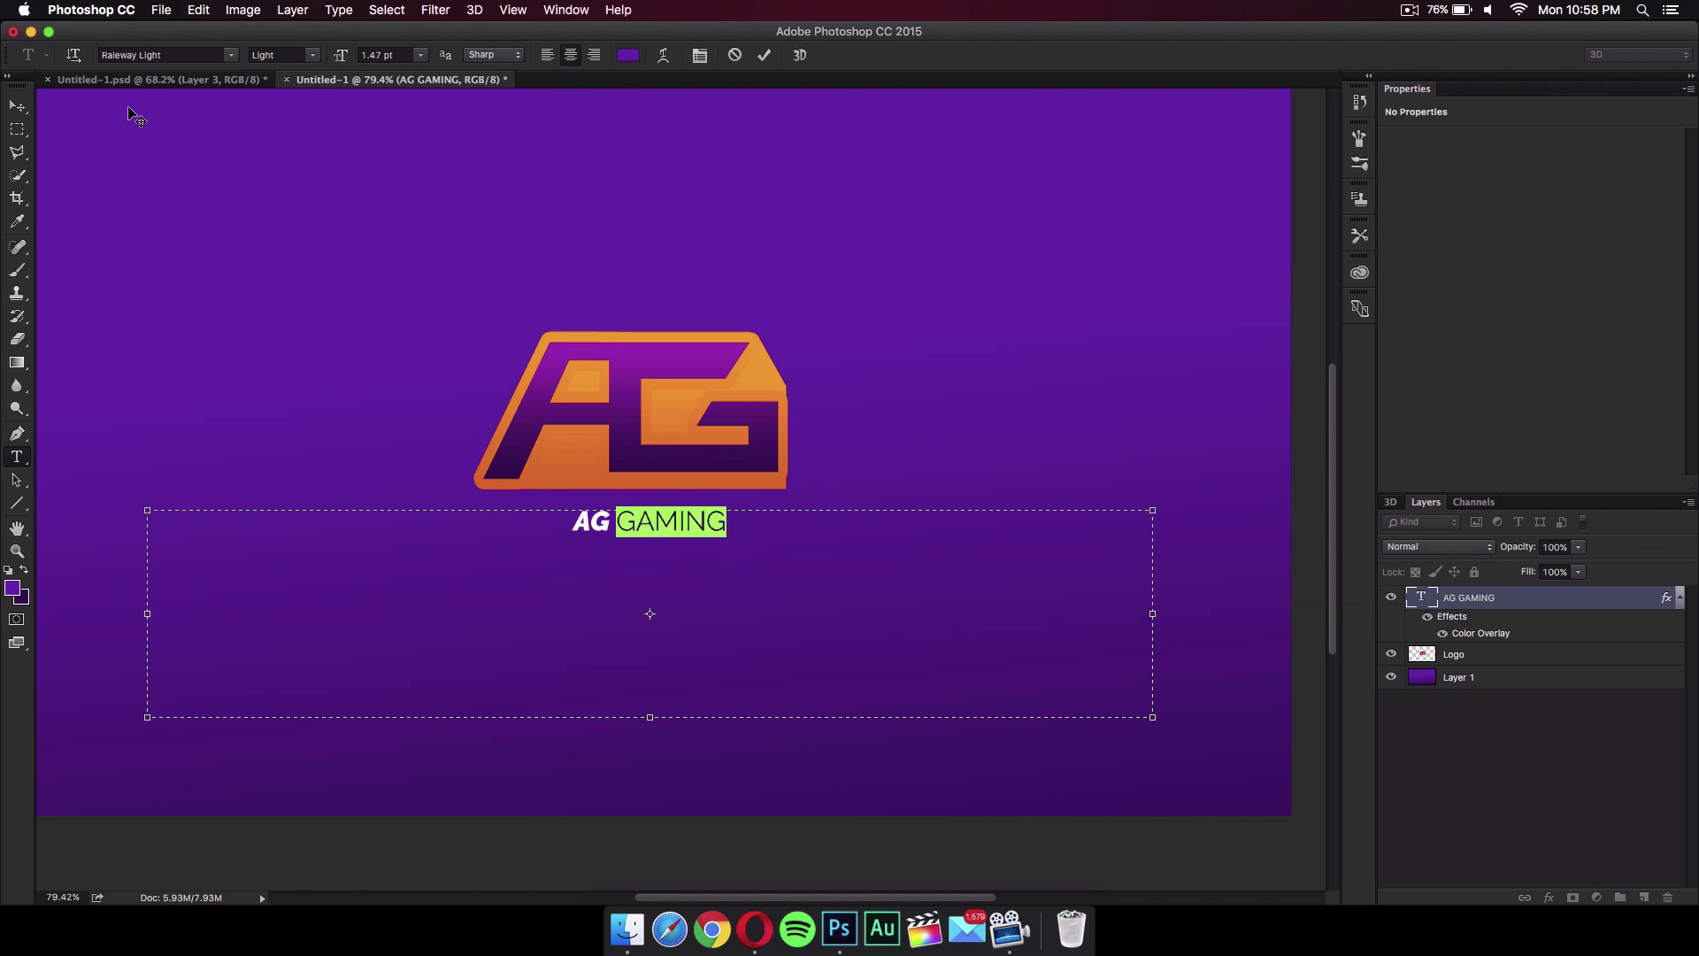
pyautogui.click(17, 106)
# - Add a separate TM text layer beside the logo and move it to the right of AG GAMING
pyautogui.scroll(-1, 916, 571)
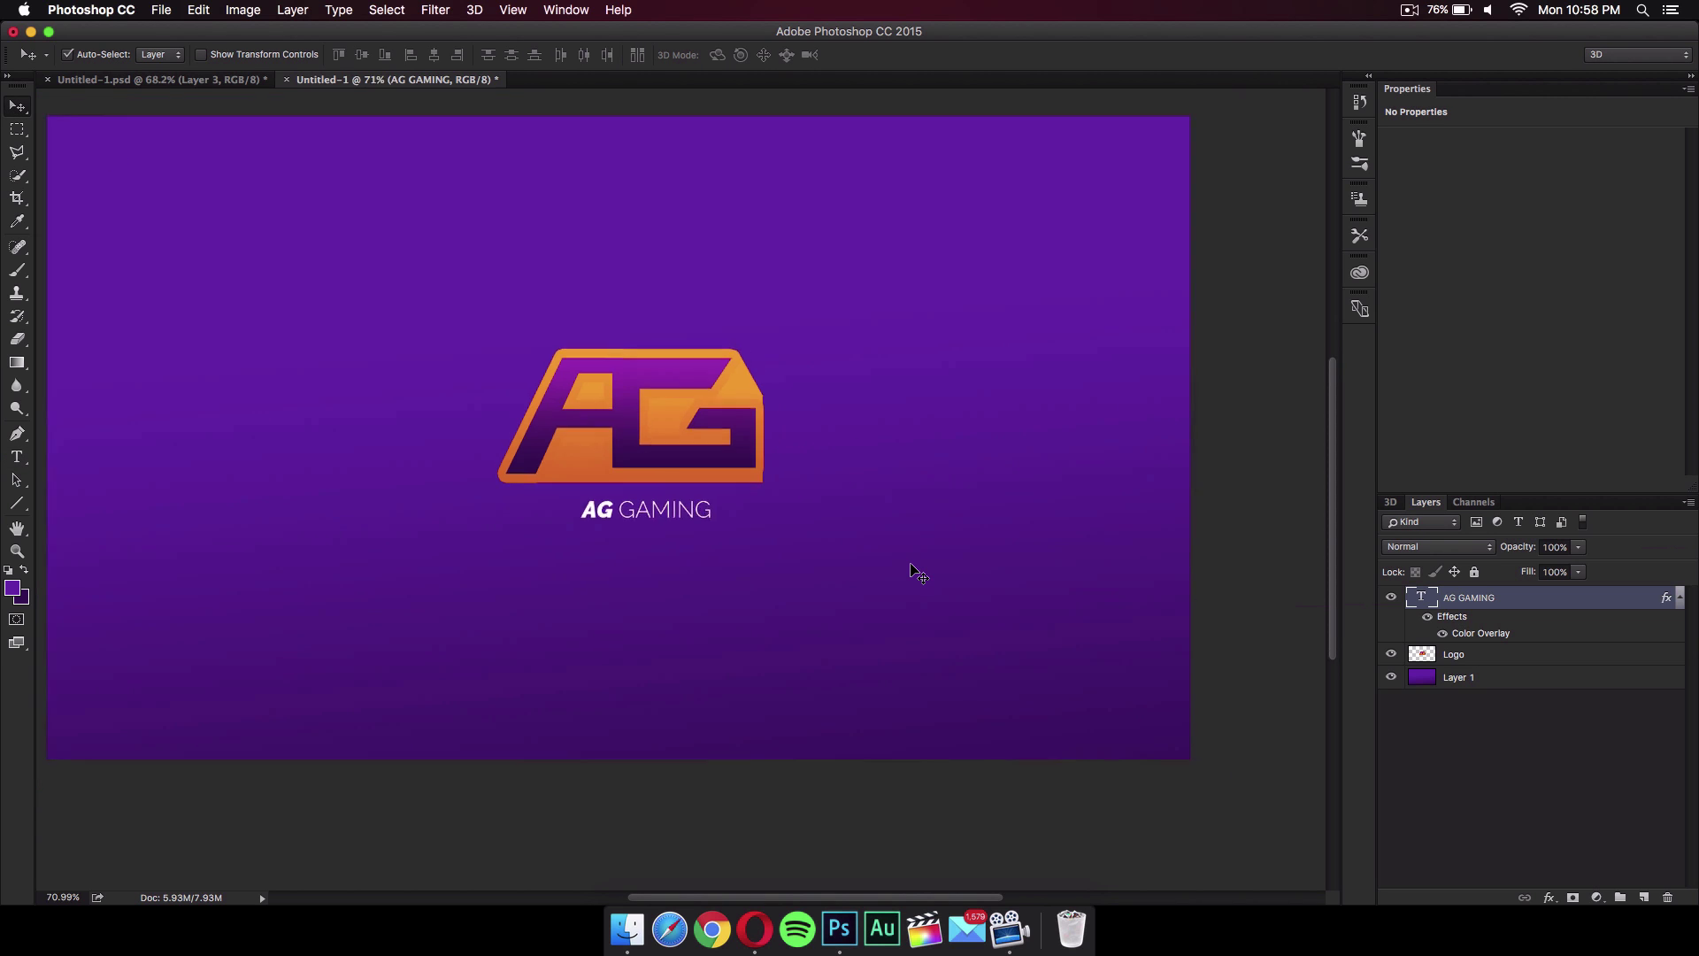
pyautogui.scroll(-1, 918, 572)
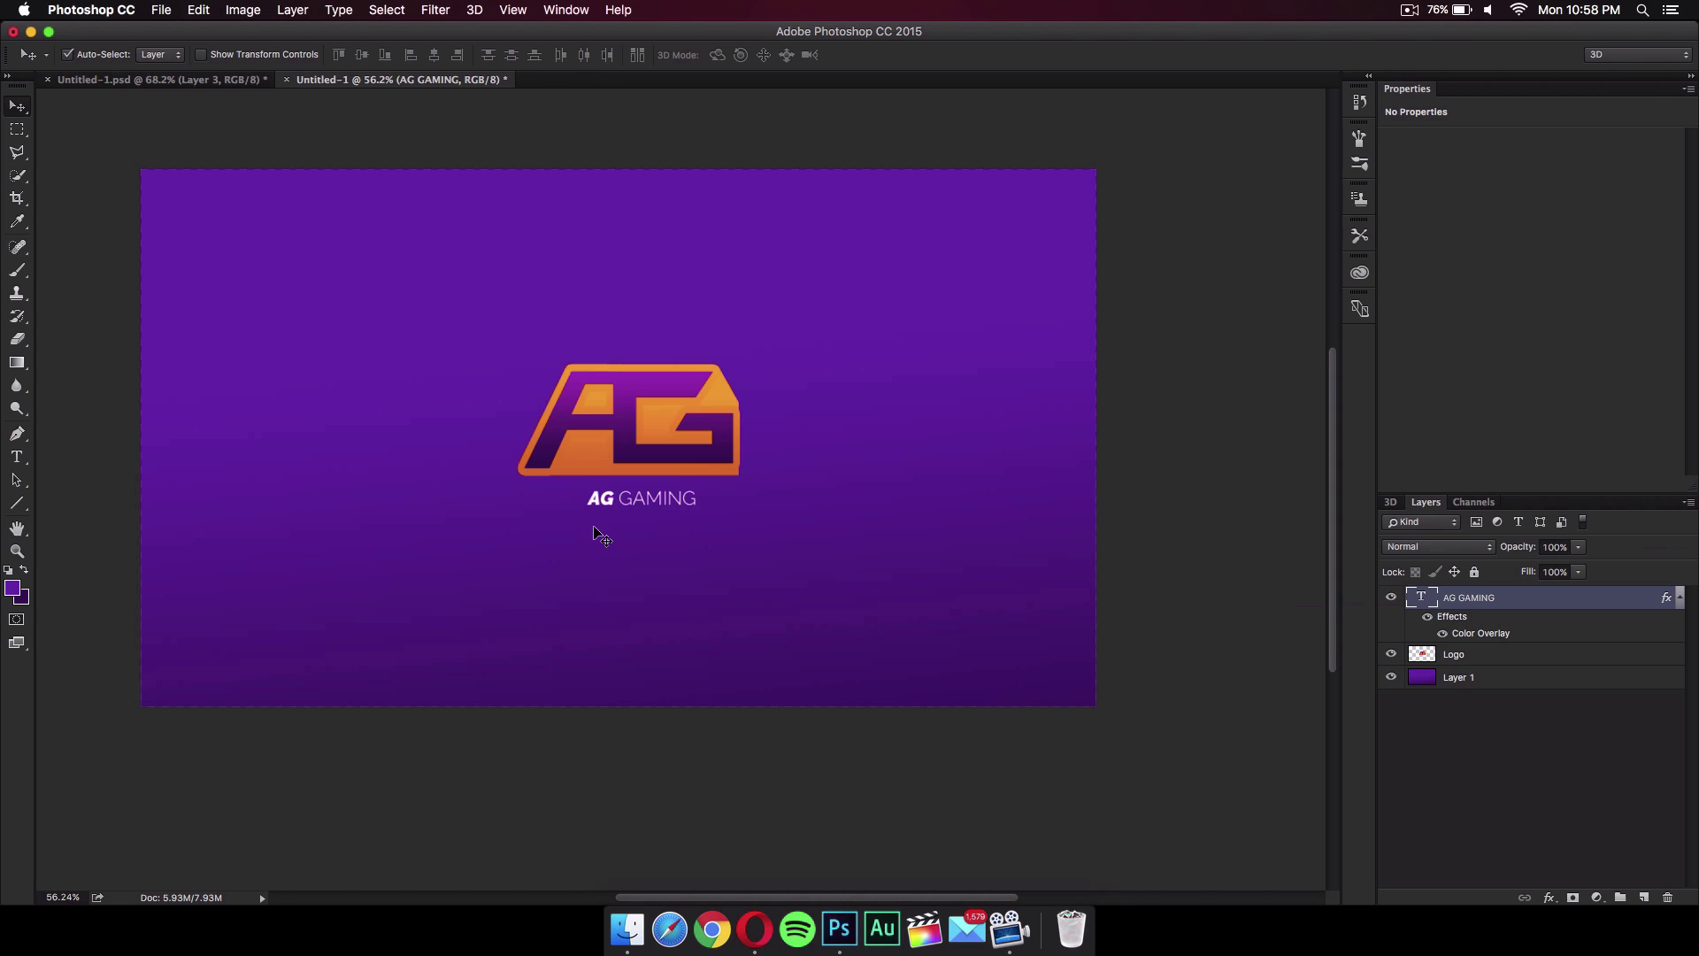
pyautogui.scroll(2, 774, 529)
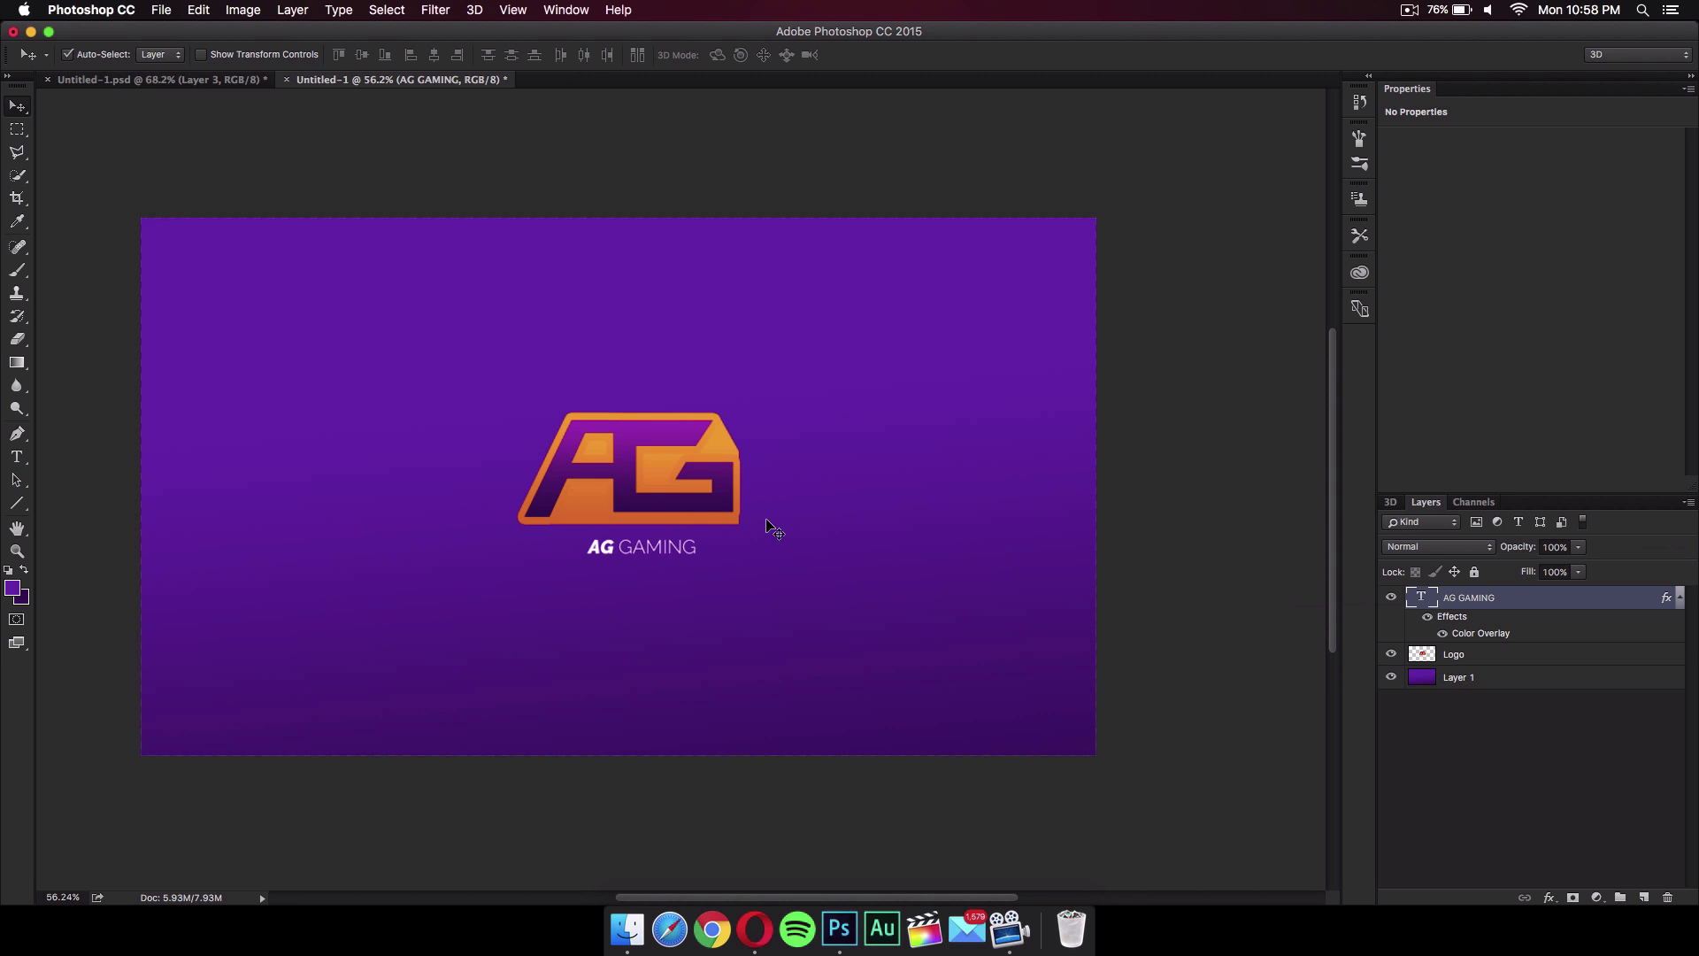
pyautogui.click(16, 456)
pyautogui.moveTo(820, 435); pyautogui.dragTo(1011, 571)
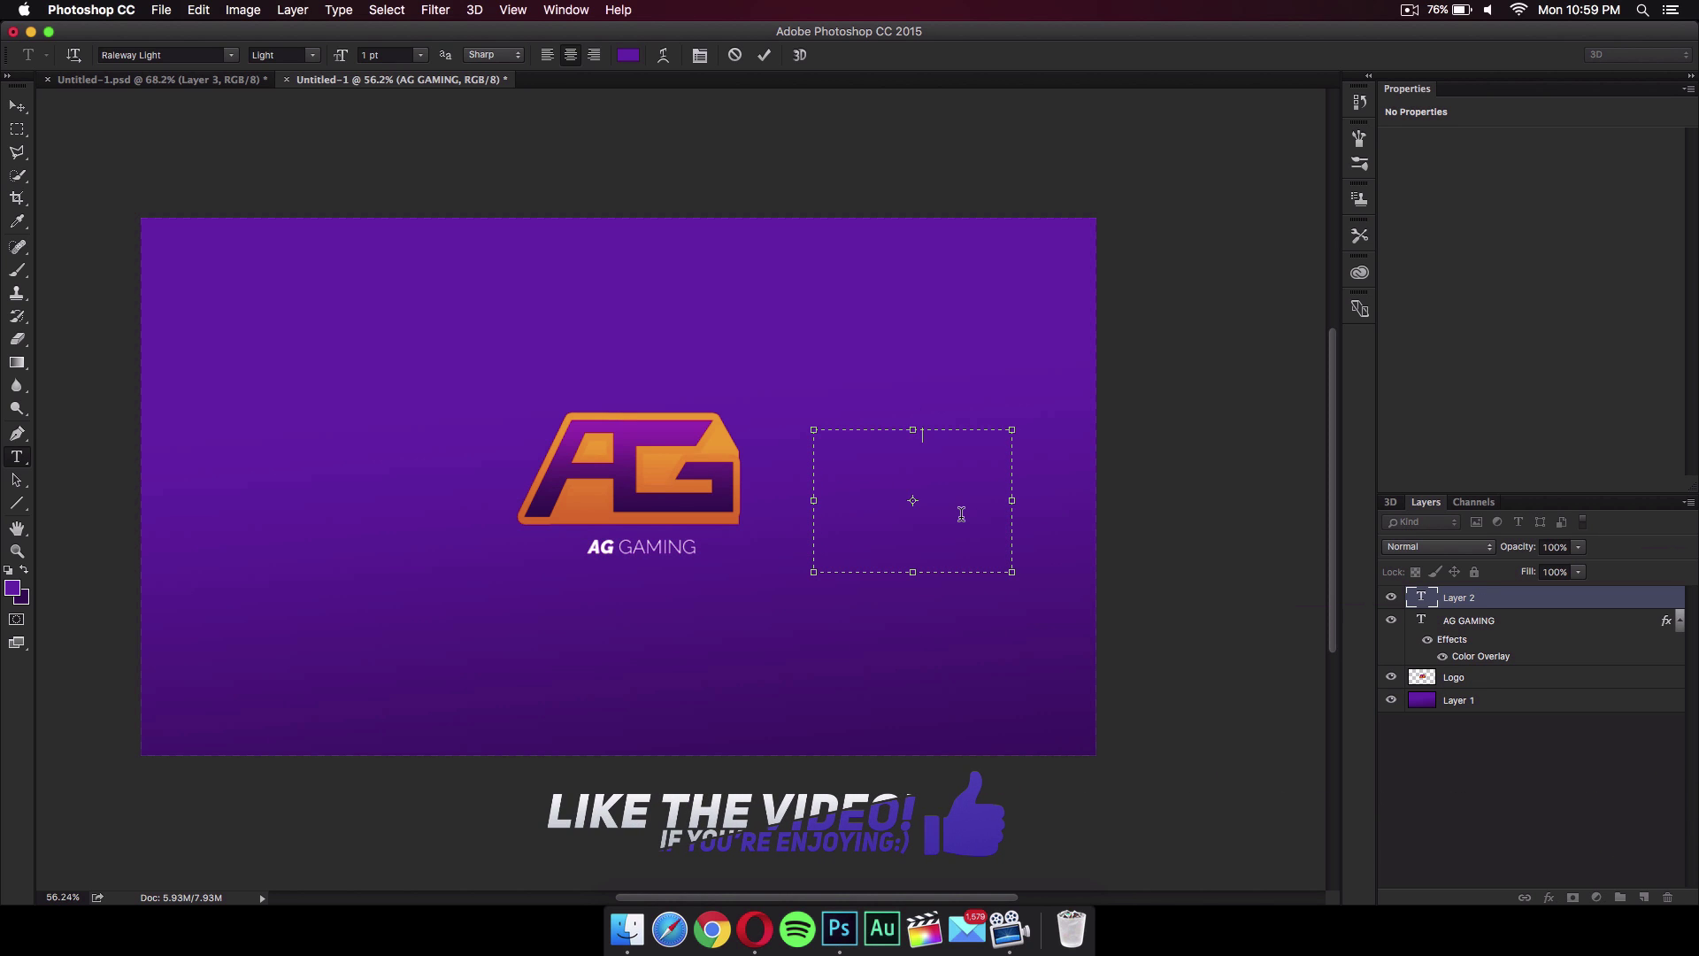
pyautogui.click(17, 106)
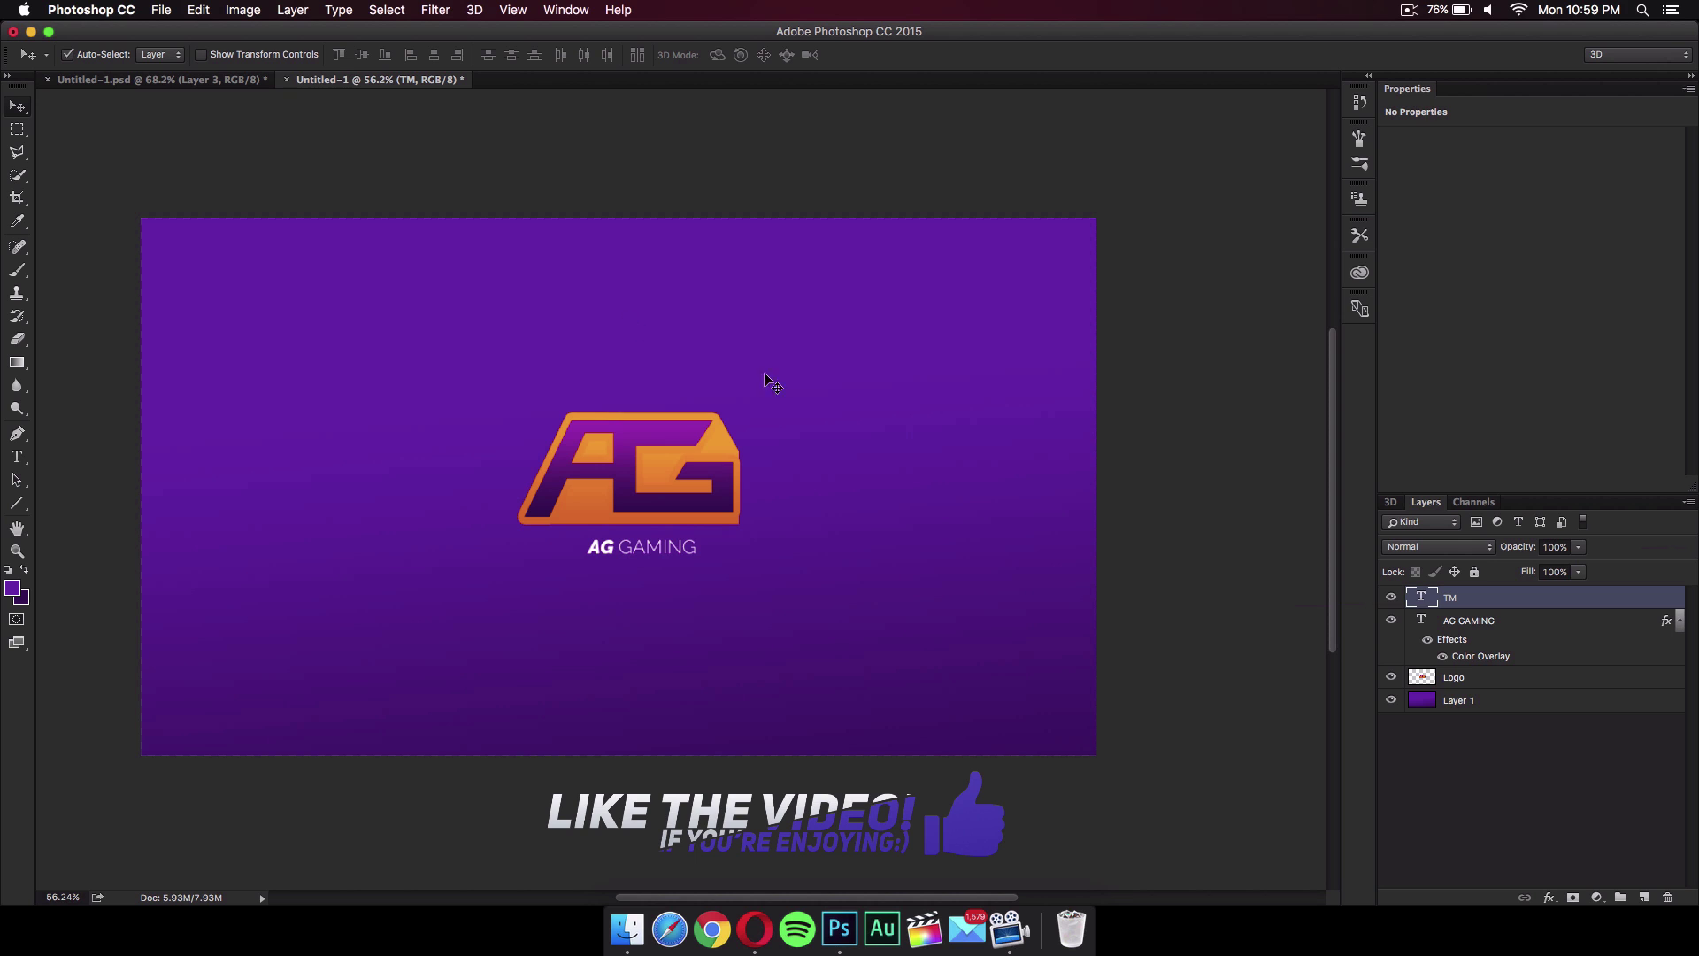
pyautogui.moveTo(968, 479); pyautogui.dragTo(759, 555)
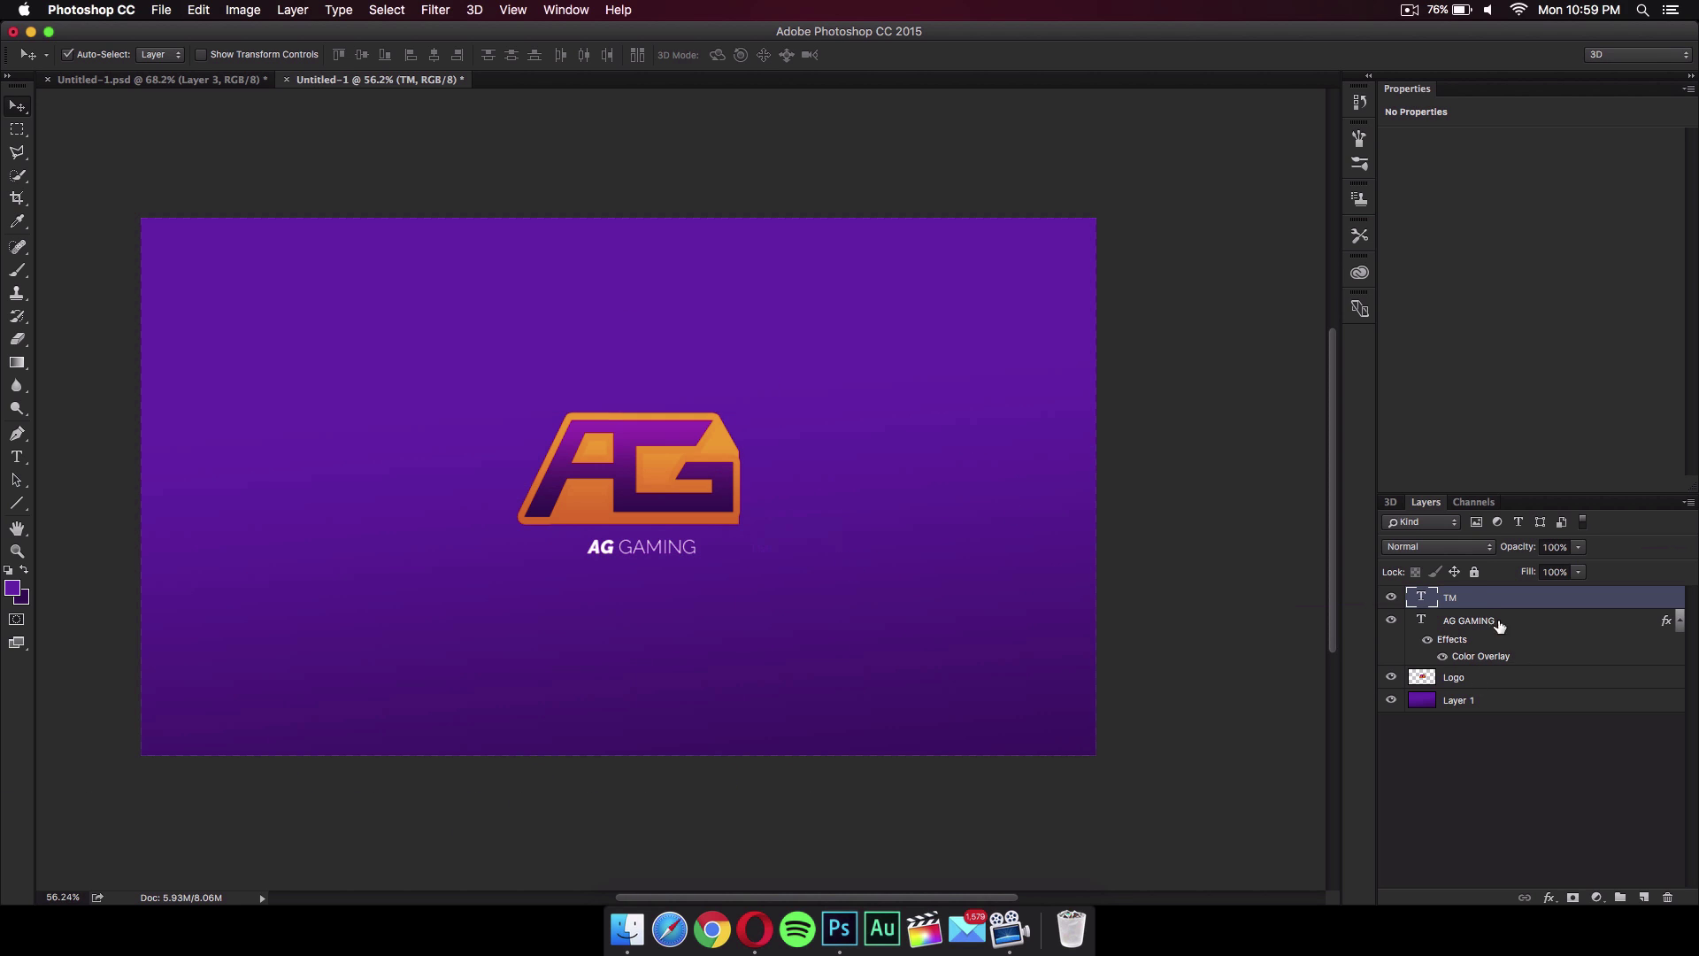
# - Add a white Color Overlay at 100% opacity to the TM text layer
pyautogui.rightClick(1449, 599)
pyautogui.click(1533, 113)
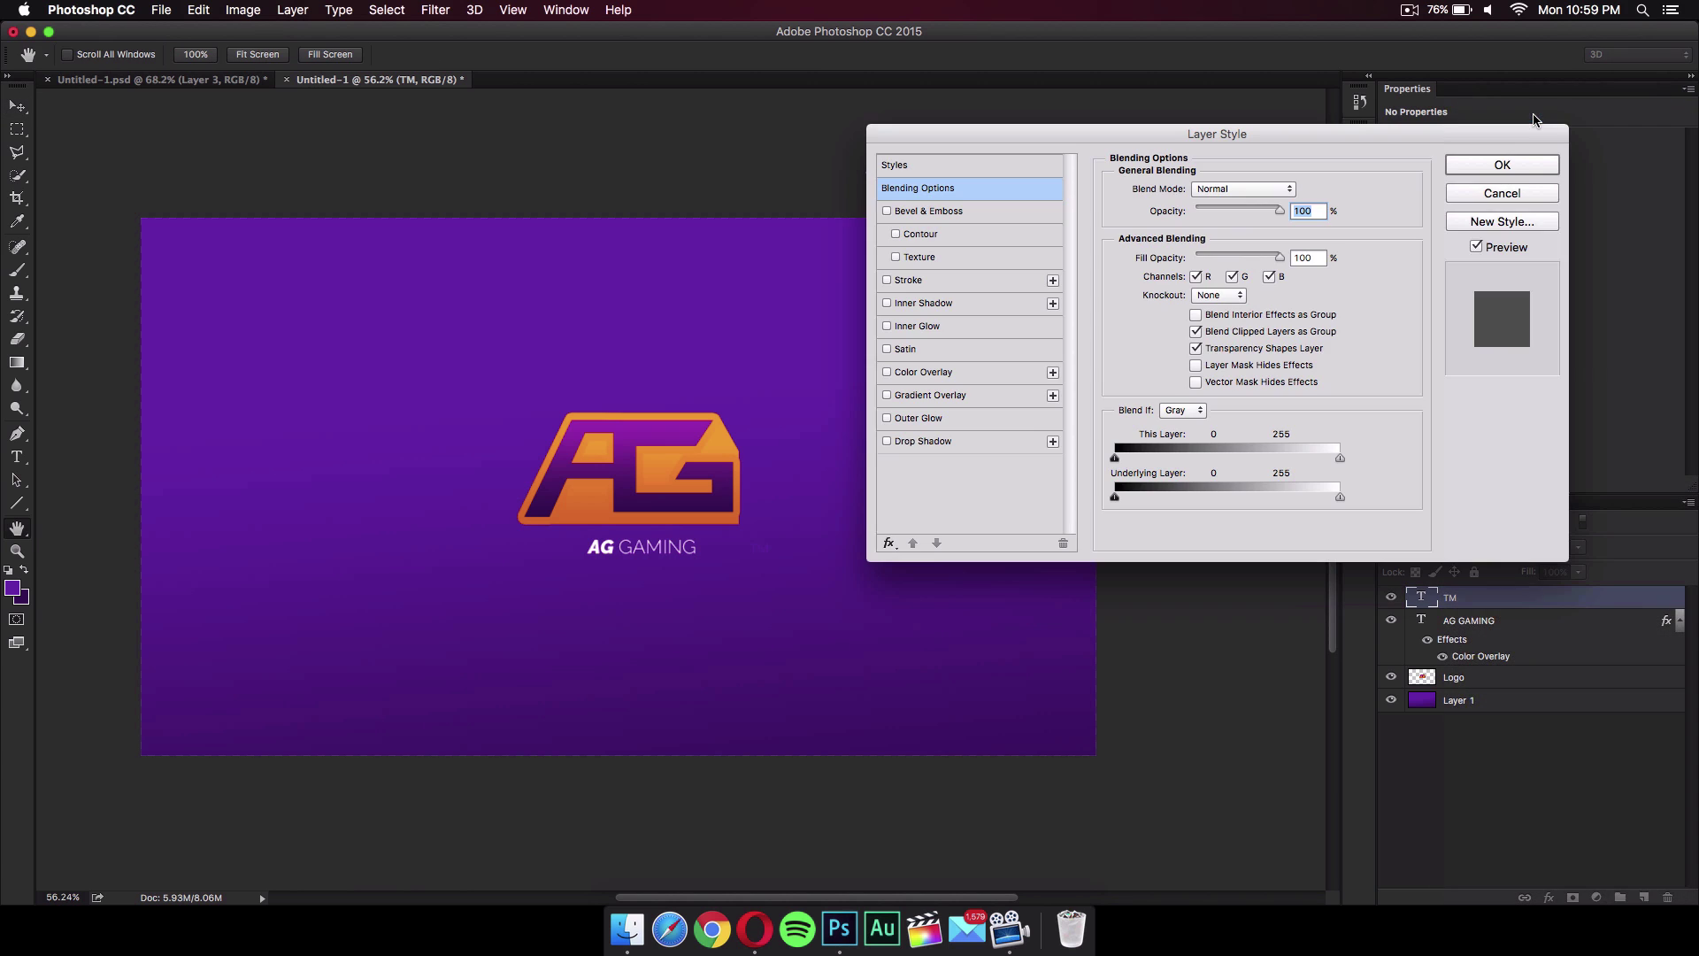
pyautogui.click(931, 373)
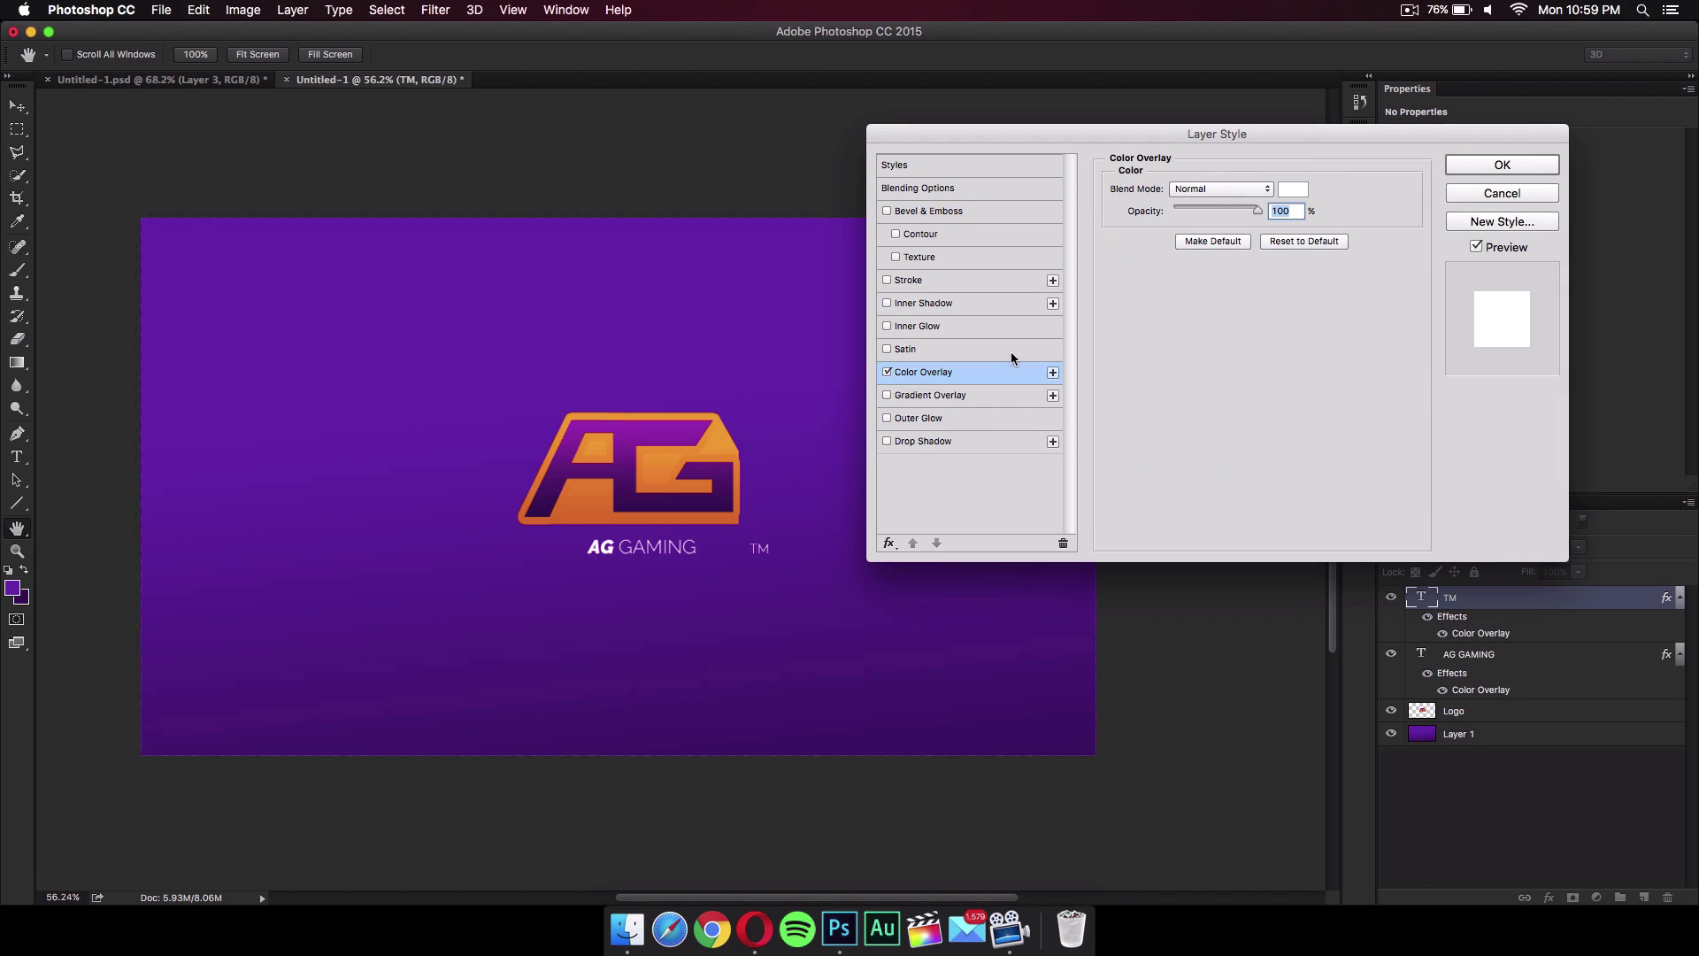
pyautogui.click(1478, 166)
# - Move the TM text close to the upper-right end of the word GAMING, slightly above its baseline like a superscript
pyautogui.moveTo(786, 549)
pyautogui.mouseDown()
pyautogui.moveTo(741, 545)
pyautogui.moveTo(785, 550)
pyautogui.moveTo(761, 549)
pyautogui.mouseUp()
pyautogui.click(1456, 604)
pyautogui.click(1461, 611)
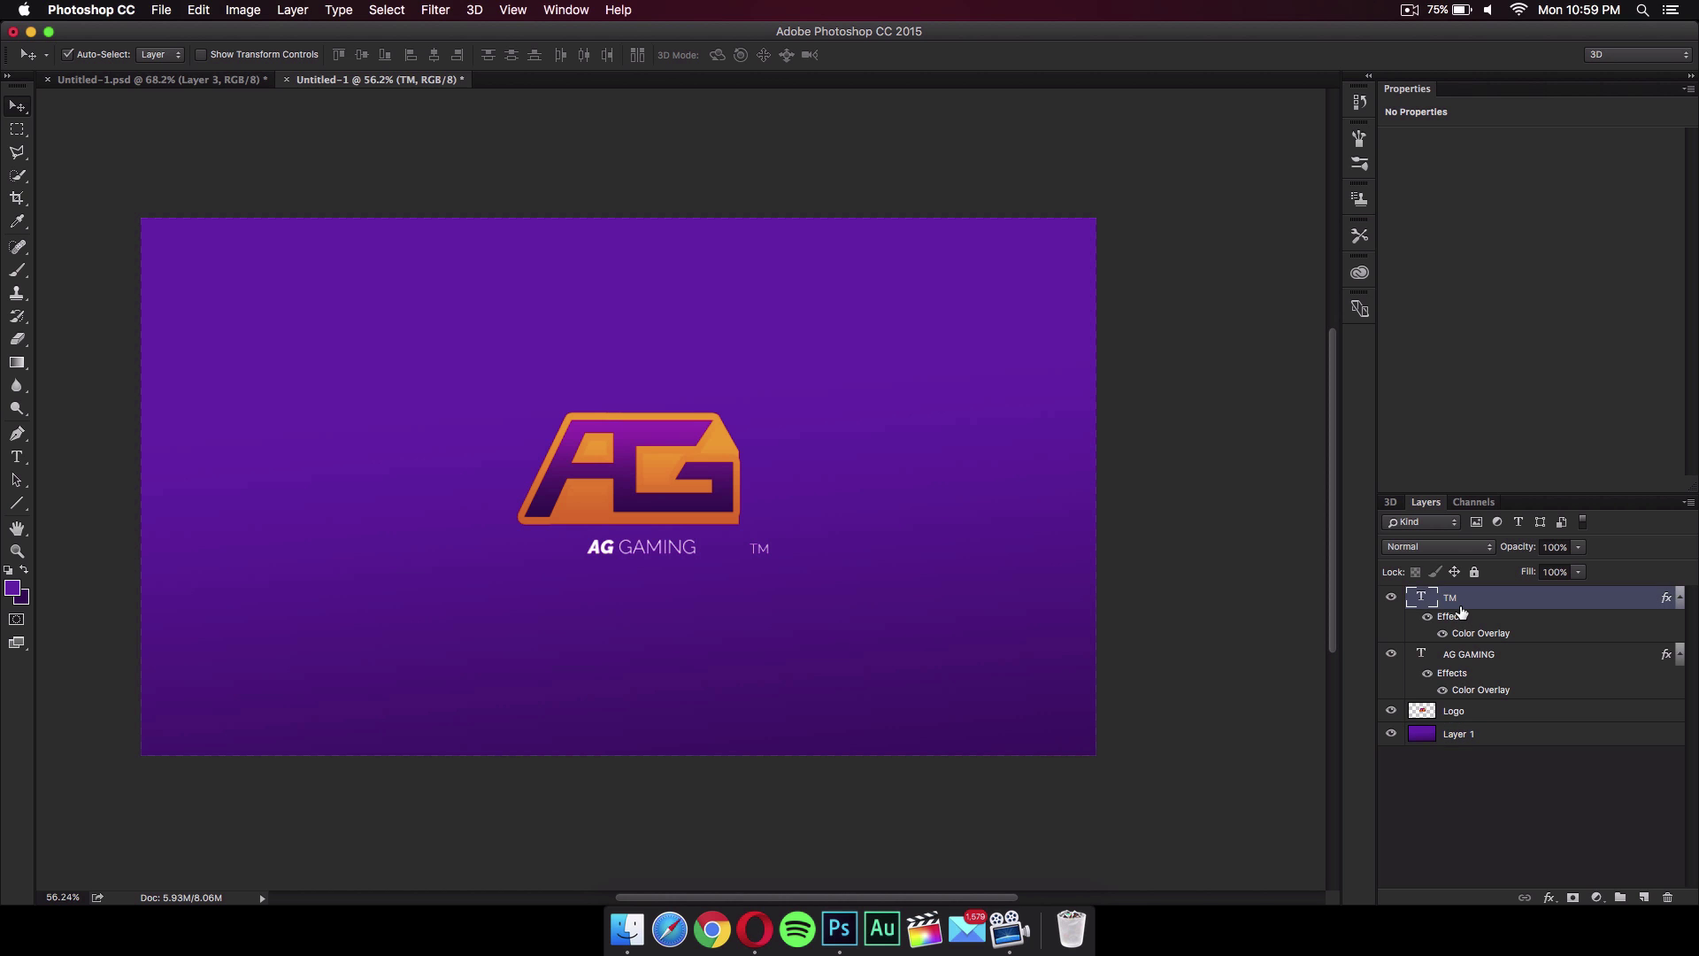
pyautogui.scroll(6, 715, 552)
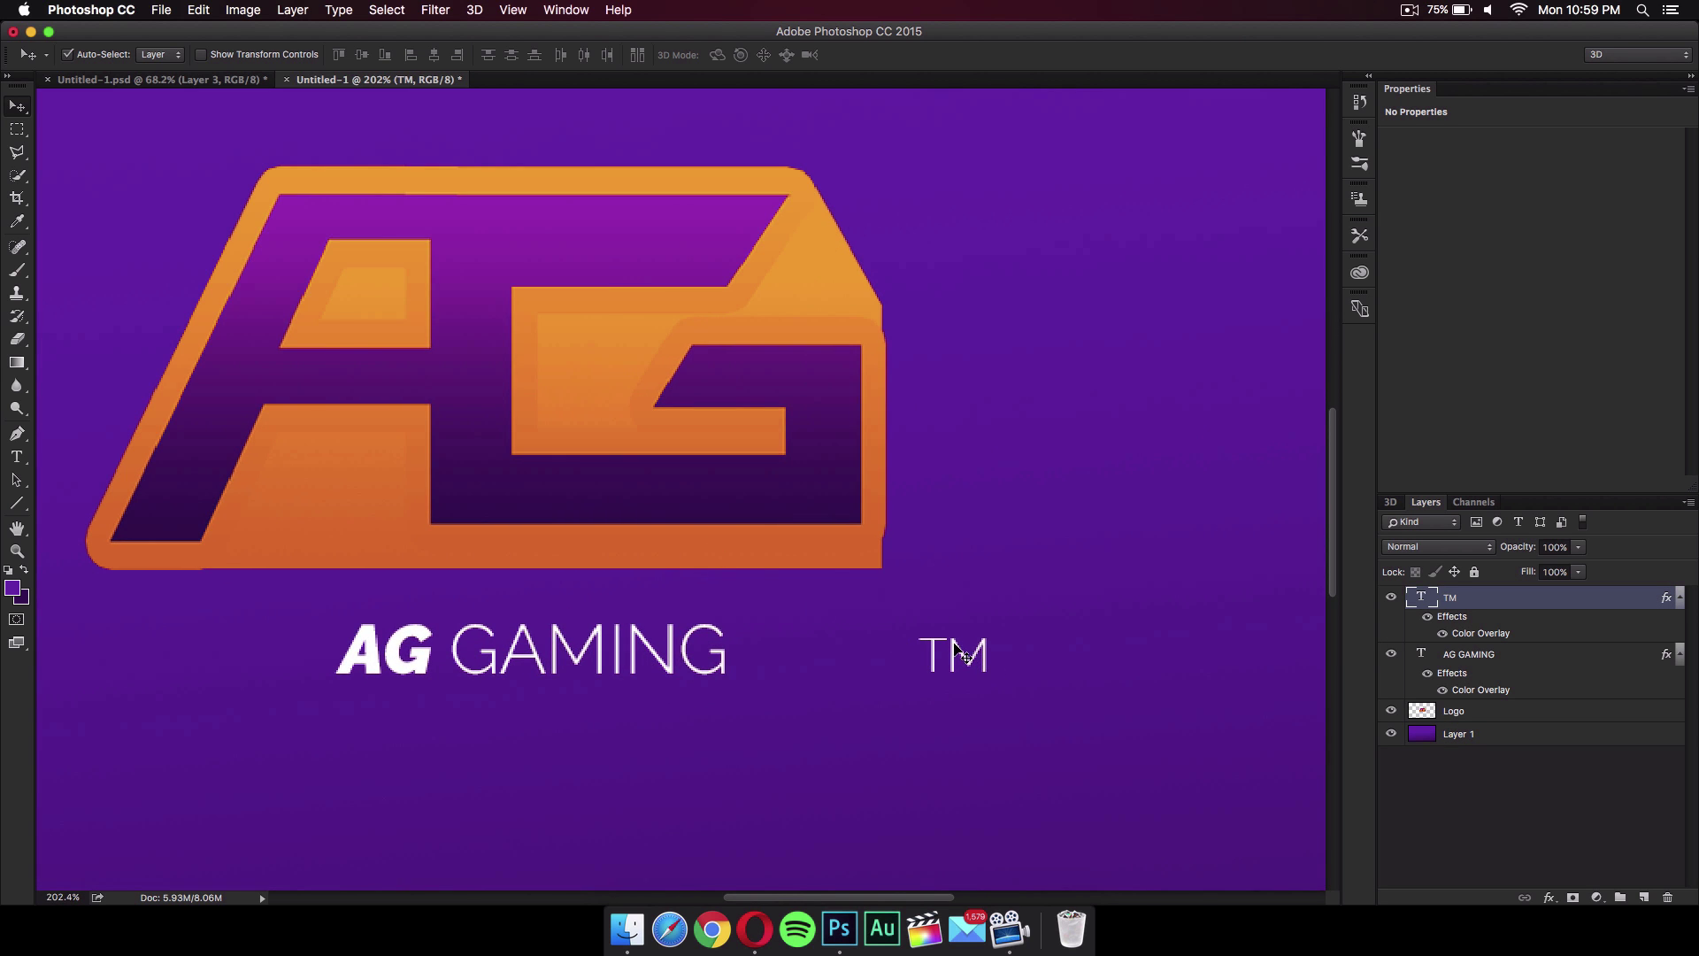
pyautogui.moveTo(963, 655); pyautogui.dragTo(783, 611)
# - Scale the TM text down with Free Transform and place it as a superscript directly against the final G of GAMING
pyautogui.press('super+t')
pyautogui.scroll(-5, 991, 611)
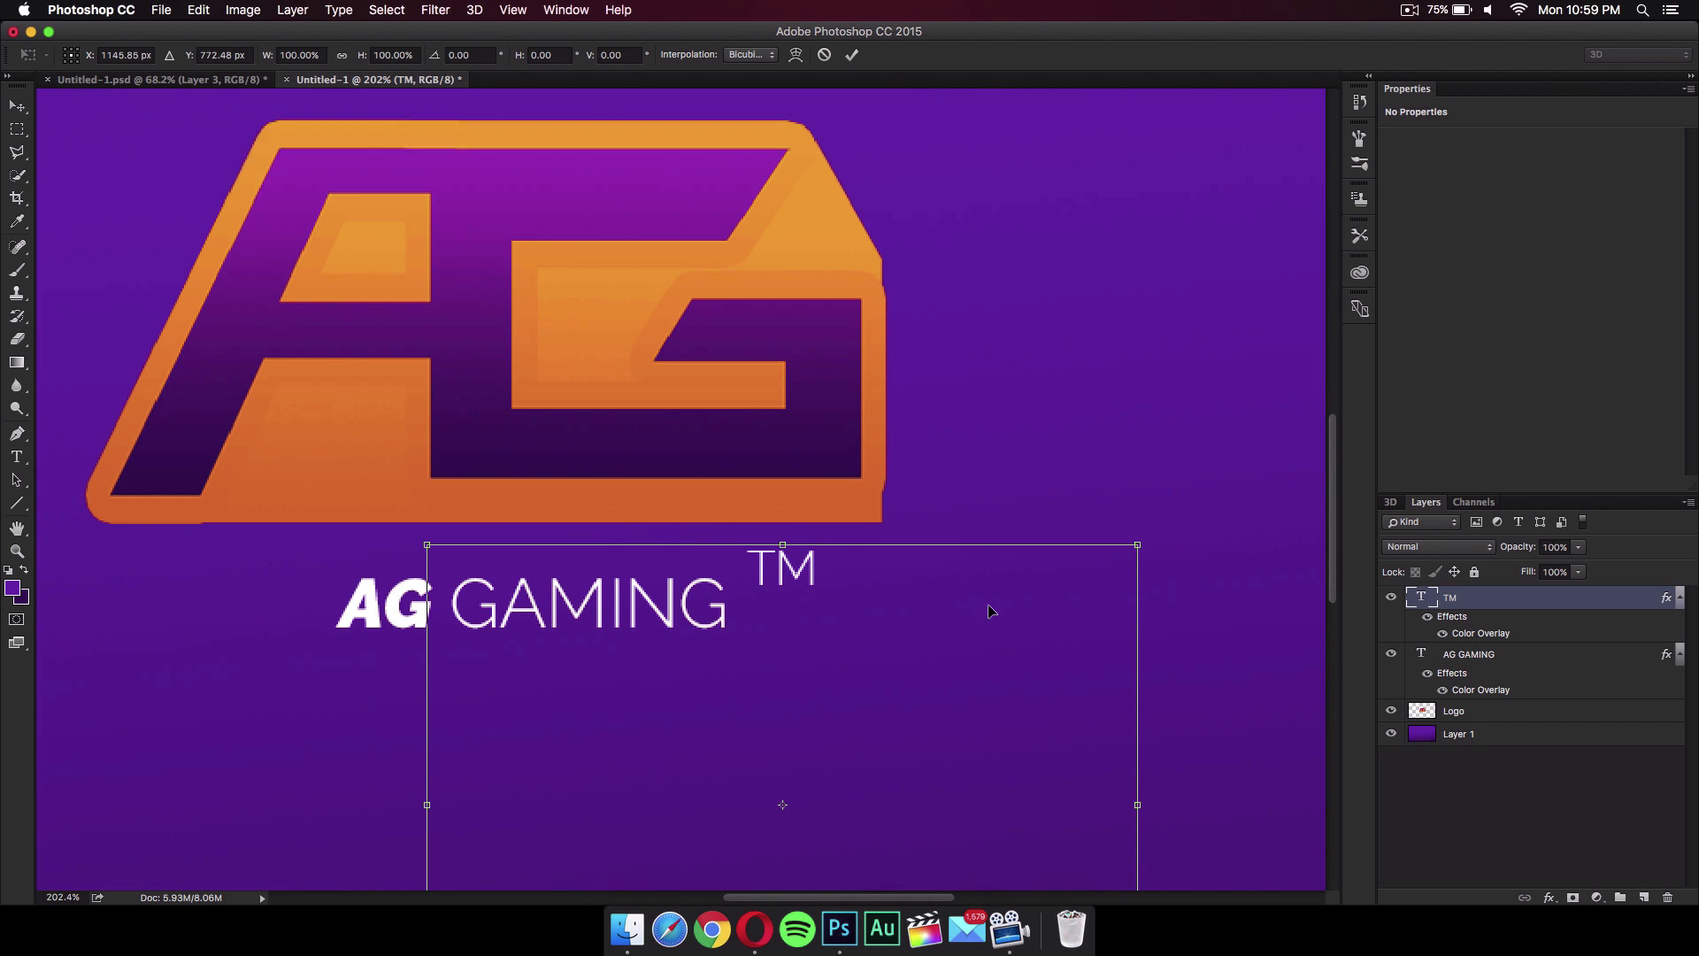
pyautogui.moveTo(1135, 796); pyautogui.dragTo(967, 641)
pyautogui.moveTo(698, 297); pyautogui.dragTo(769, 305)
pyautogui.press('Return')
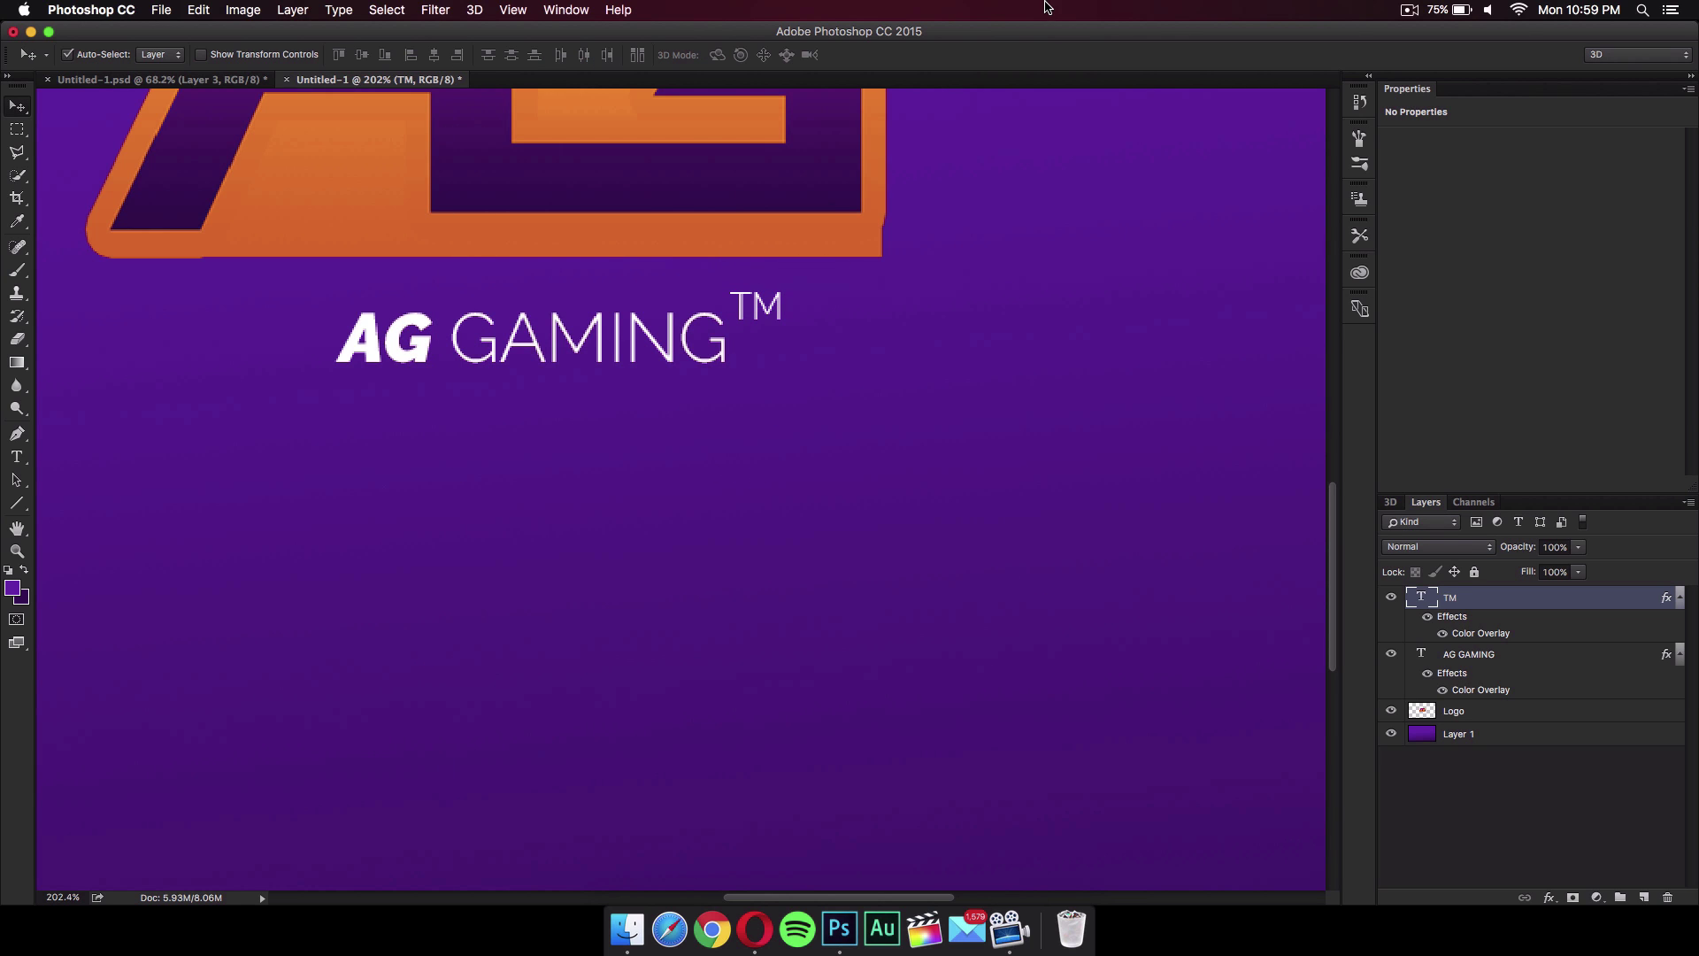
pyautogui.scroll(-10, 993, 319)
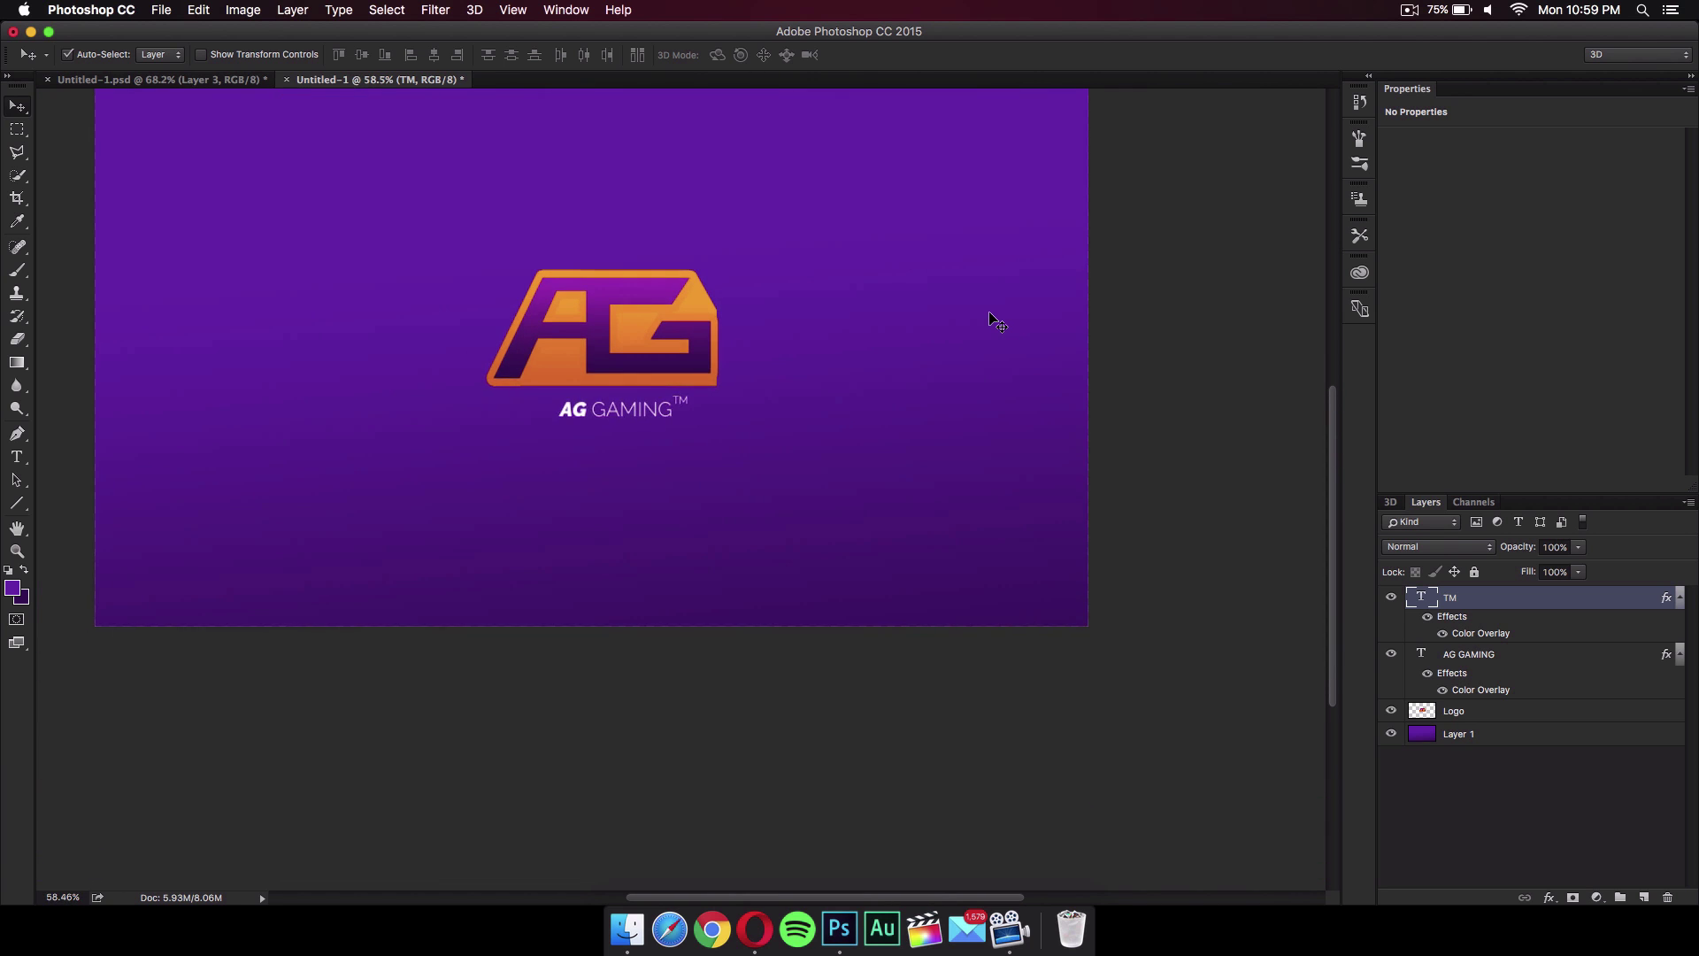
pyautogui.scroll(2, 993, 318)
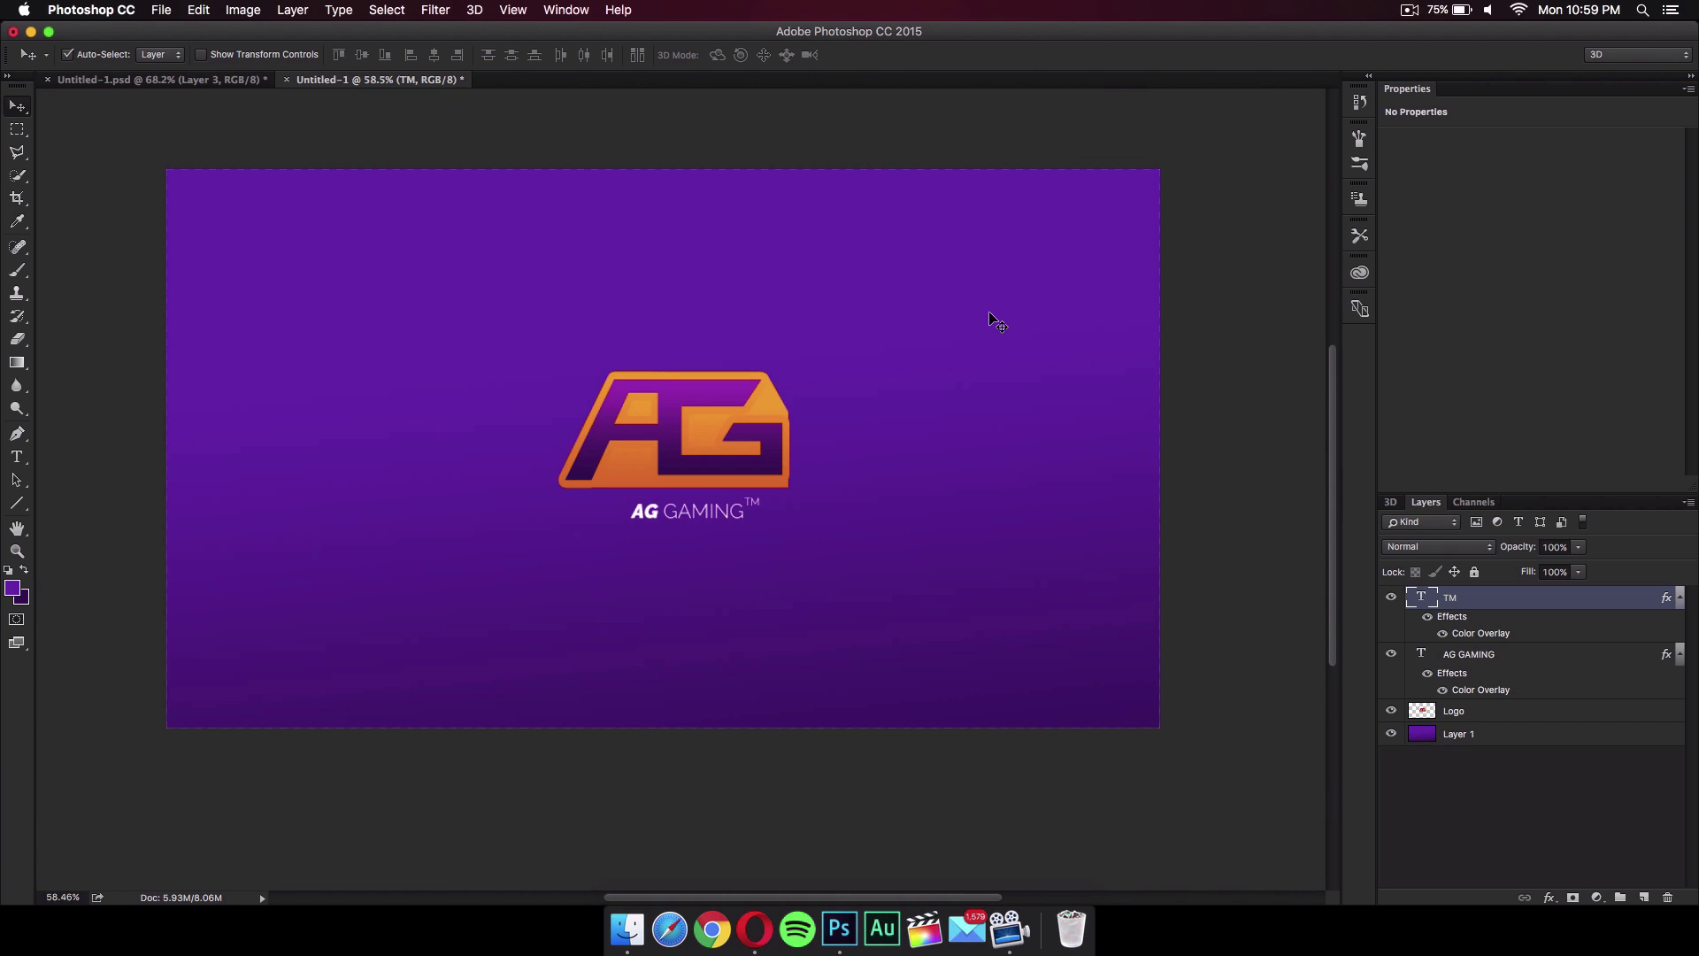
pyautogui.hscroll(-3, 842, 493)
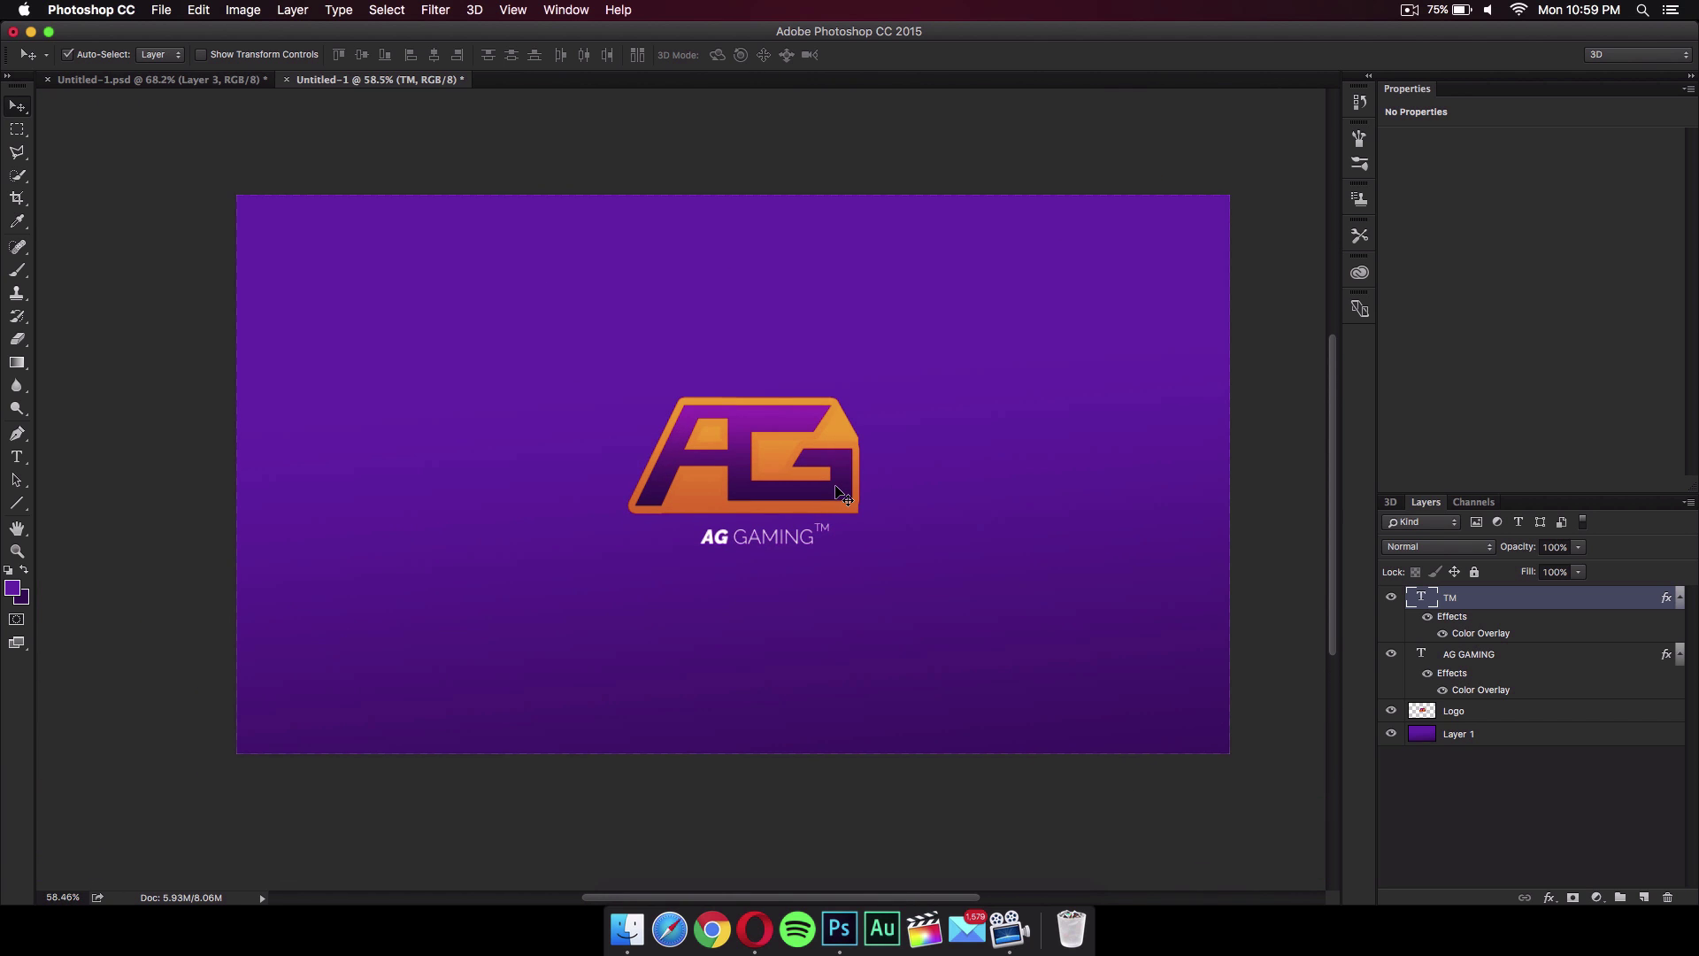